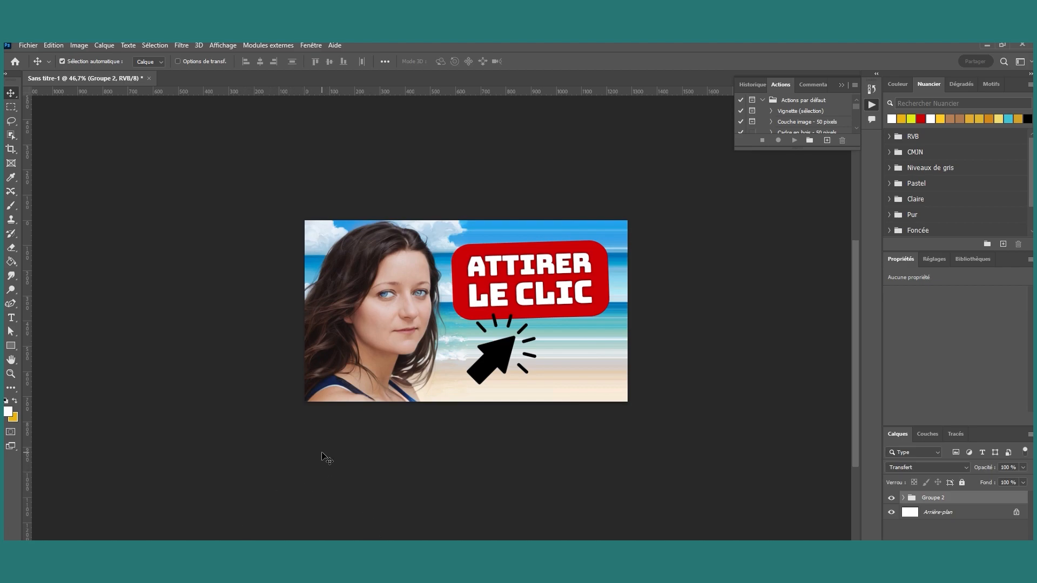
# Step: Switch to Canva in the browser and create a blank 1280 × 720 px YouTube thumbnail (Vignette YouTube) design
pyautogui.moveTo(357, 540)
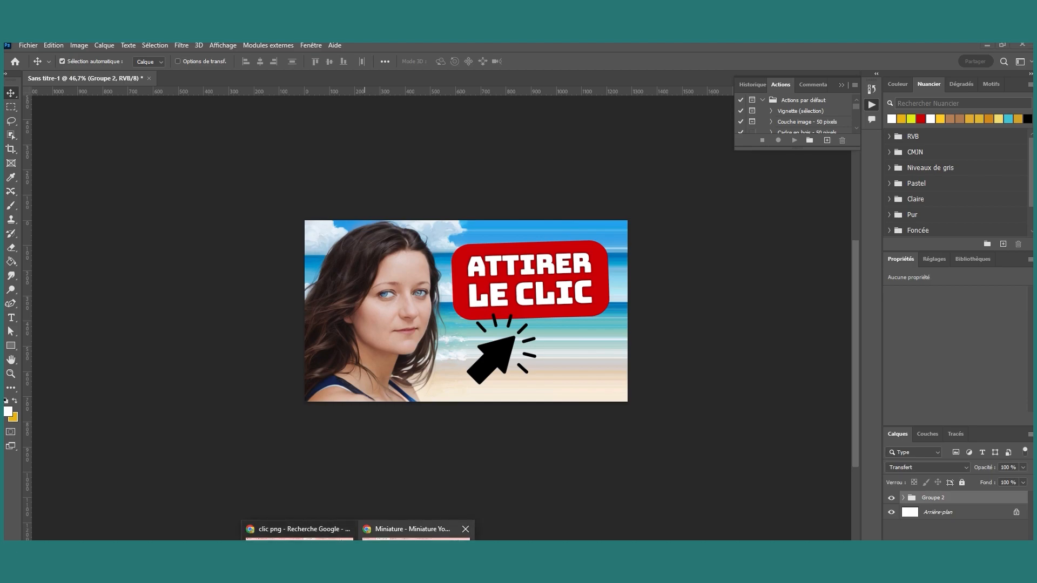
pyautogui.click(416, 530)
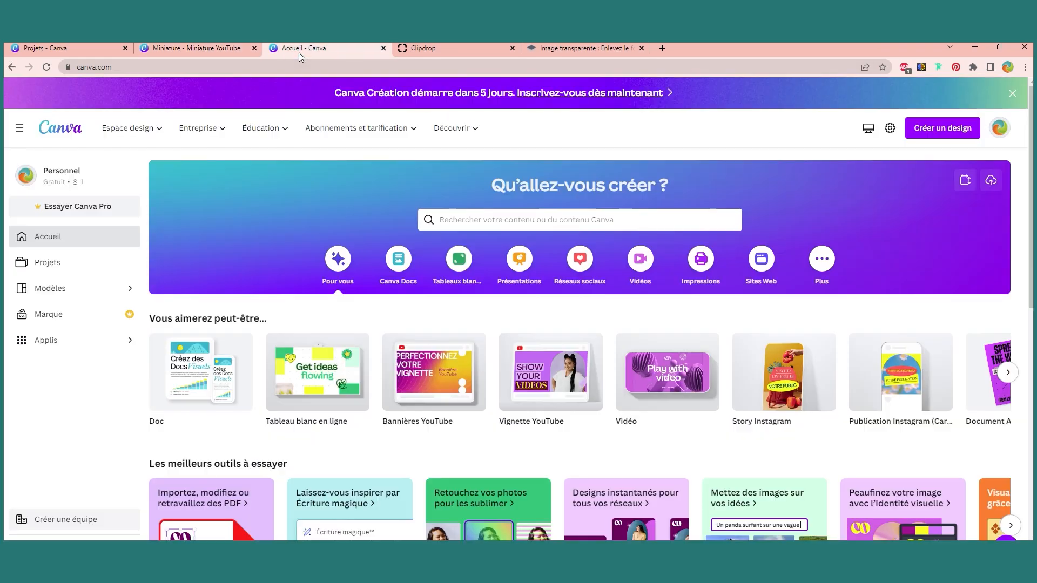
pyautogui.click(300, 50)
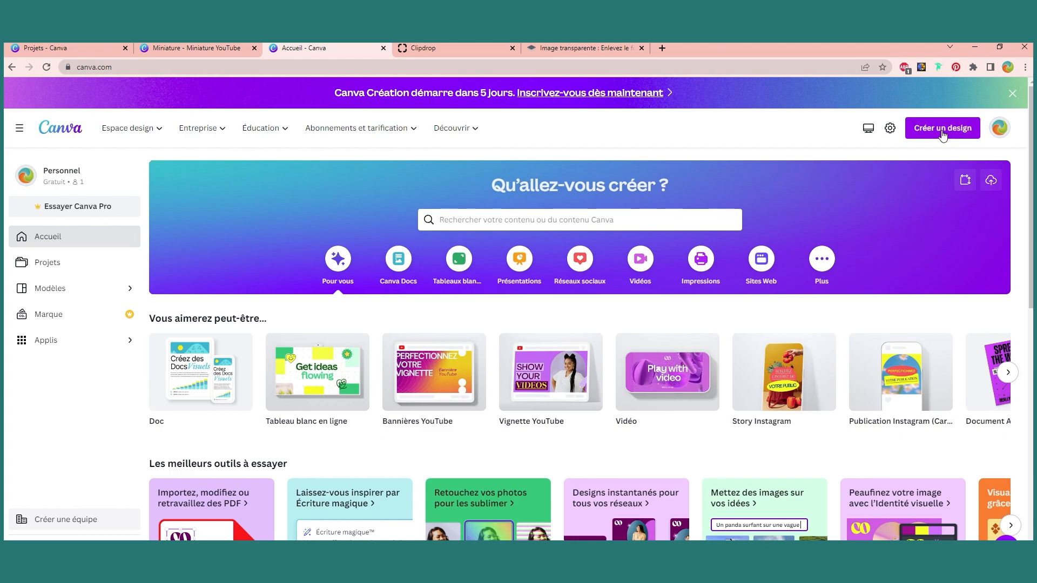
pyautogui.click(924, 126)
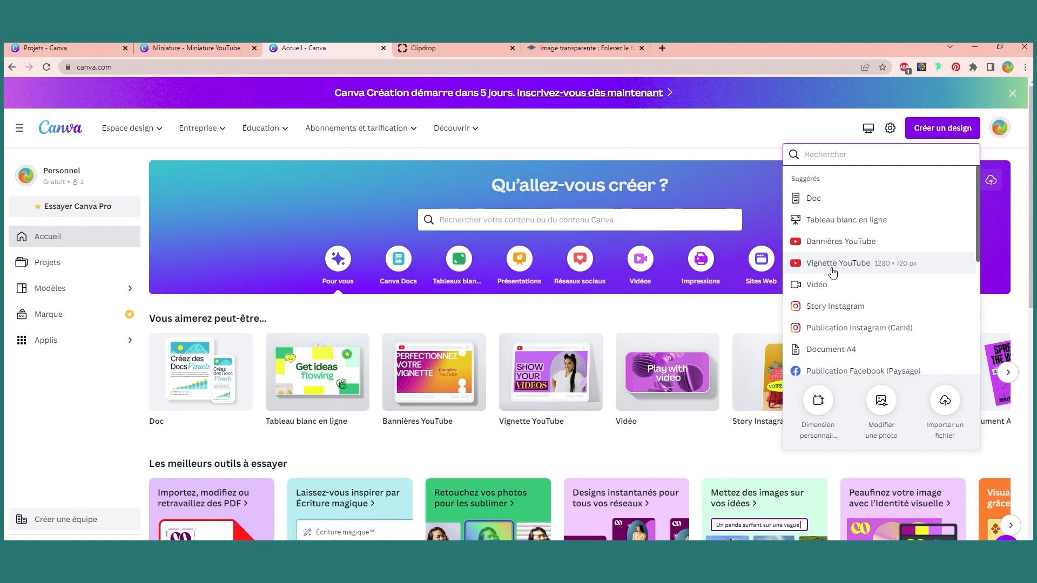
pyautogui.click(896, 271)
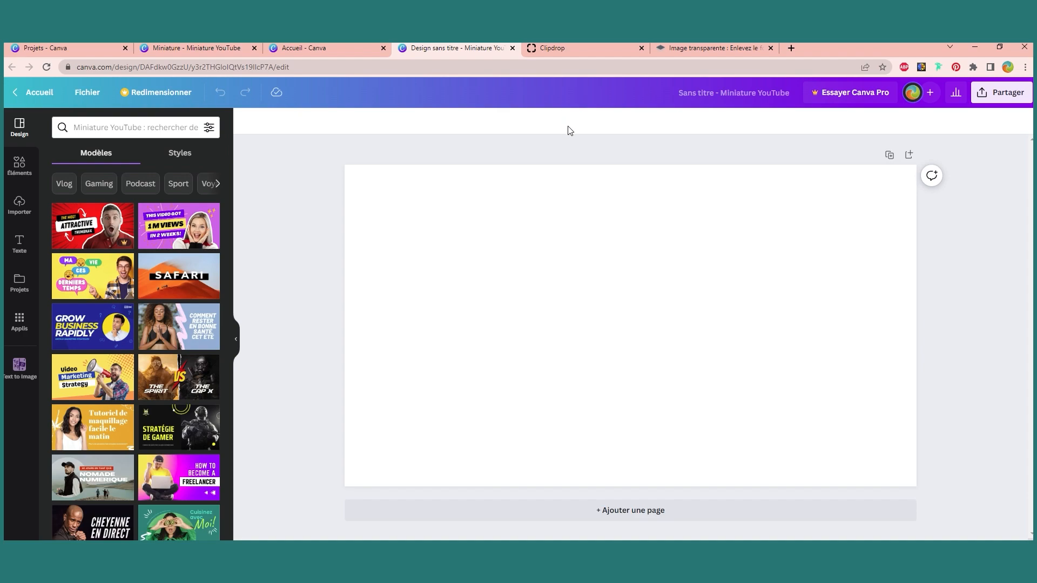
# Step: Load the selfie photo into Clipdrop's Relight tool and continue in SD quality
pyautogui.click(553, 52)
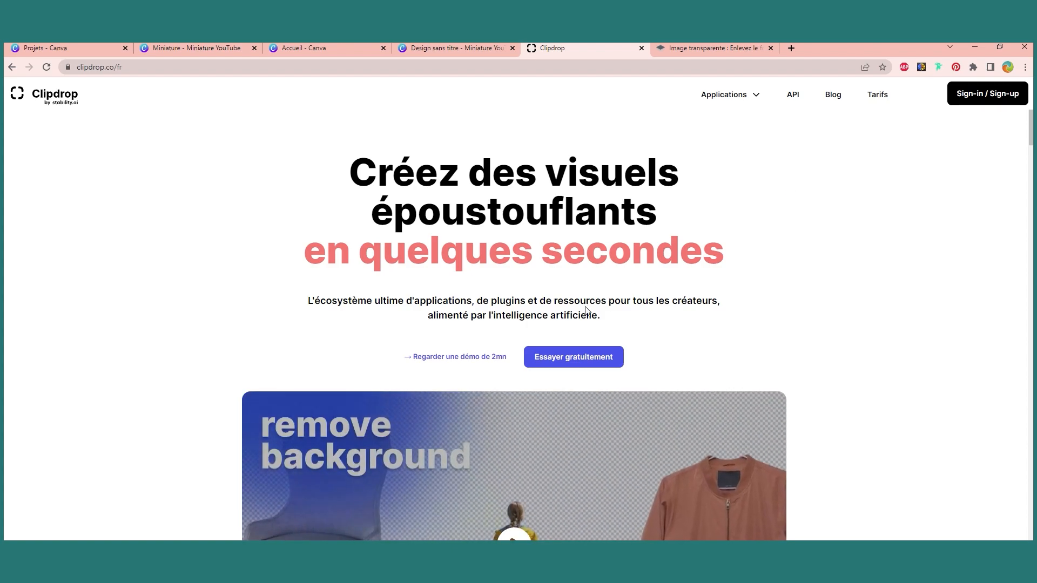
pyautogui.click(586, 358)
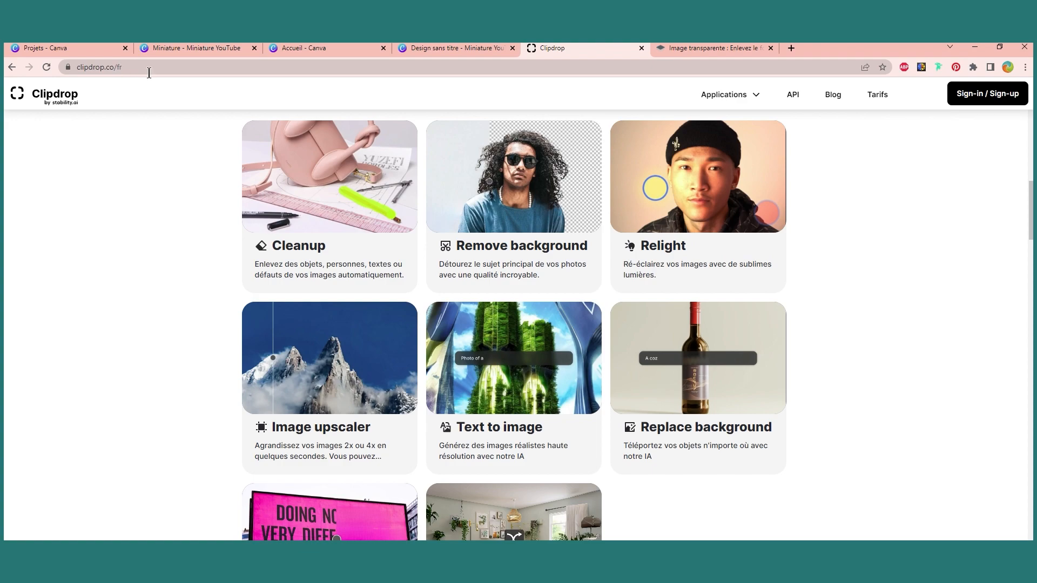
pyautogui.click(700, 207)
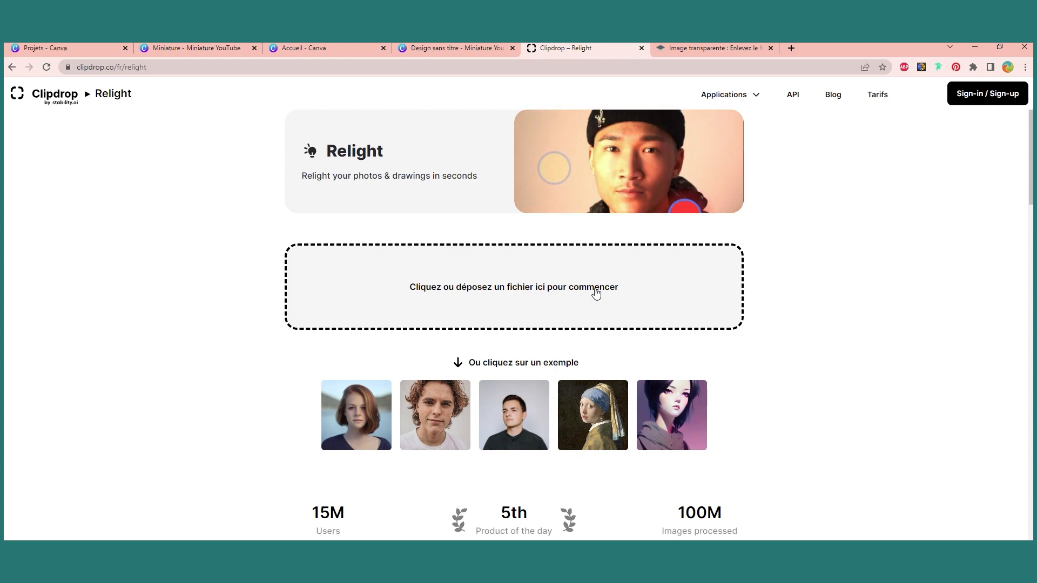
pyautogui.moveTo(267, 273); pyautogui.dragTo(463, 293)
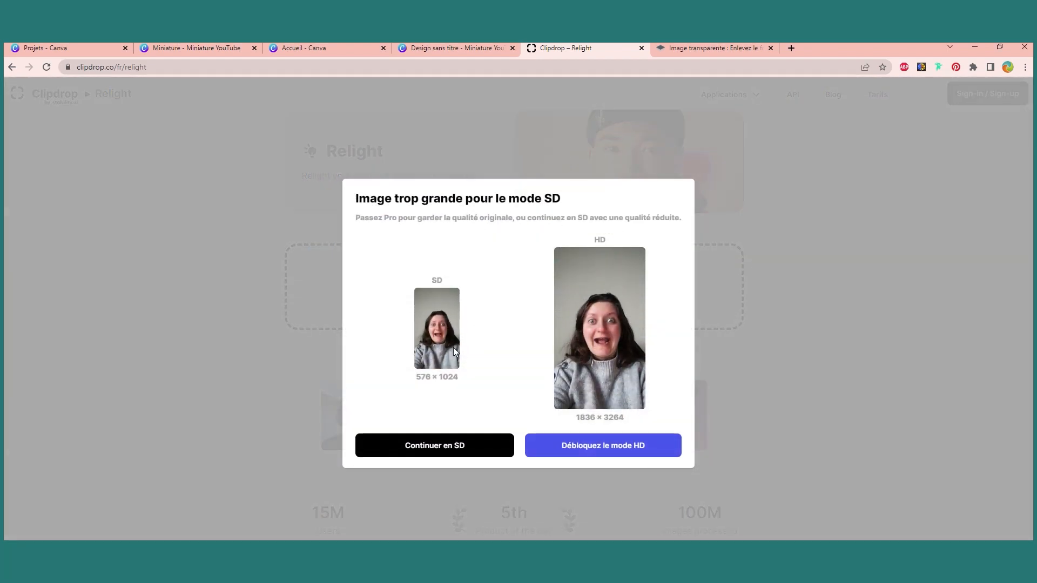
pyautogui.click(416, 445)
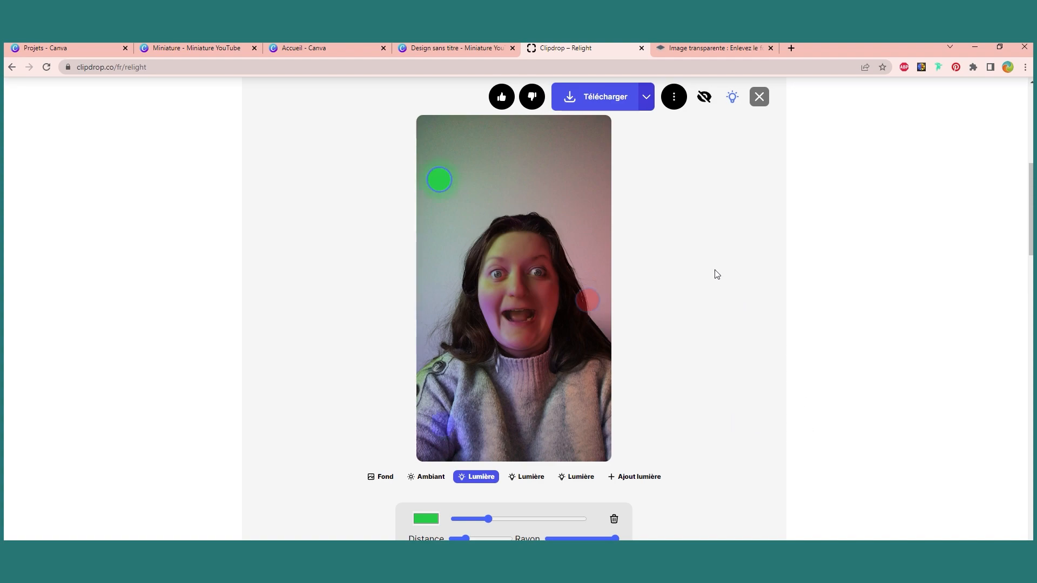
# Step: Recolour the green light to a pale warm tone and the blue light to brown, reposition the lights, and download the relit portrait
pyautogui.scroll(-1, 541, 224)
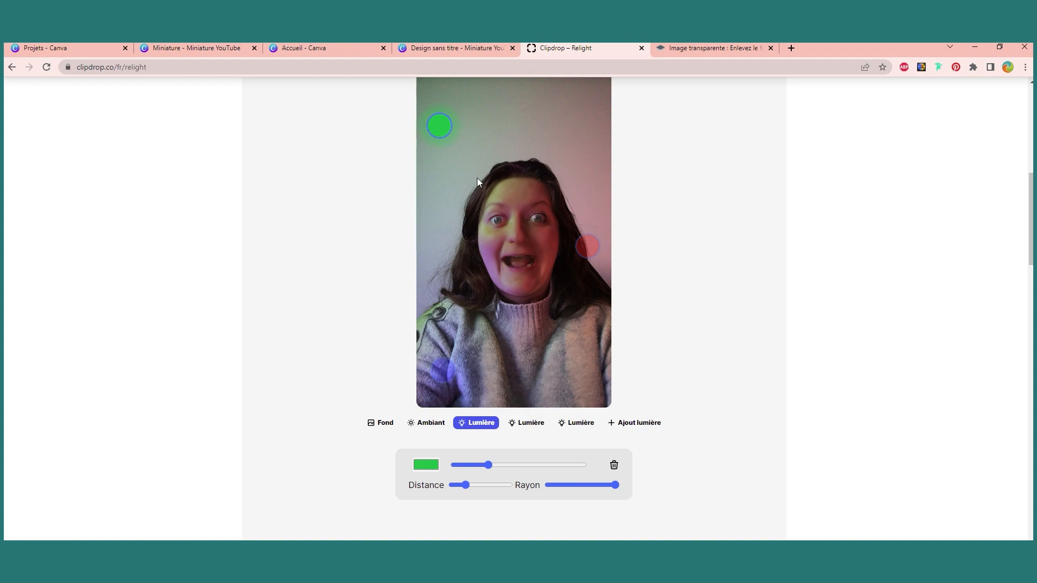
pyautogui.click(426, 466)
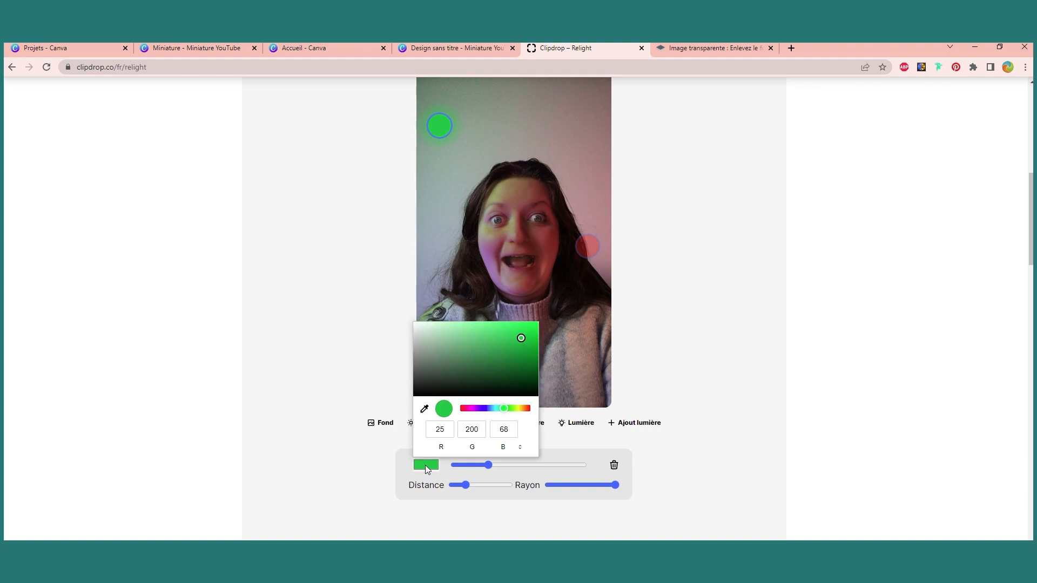
pyautogui.moveTo(497, 412)
pyautogui.mouseDown()
pyautogui.moveTo(476, 411)
pyautogui.moveTo(513, 408)
pyautogui.mouseUp()
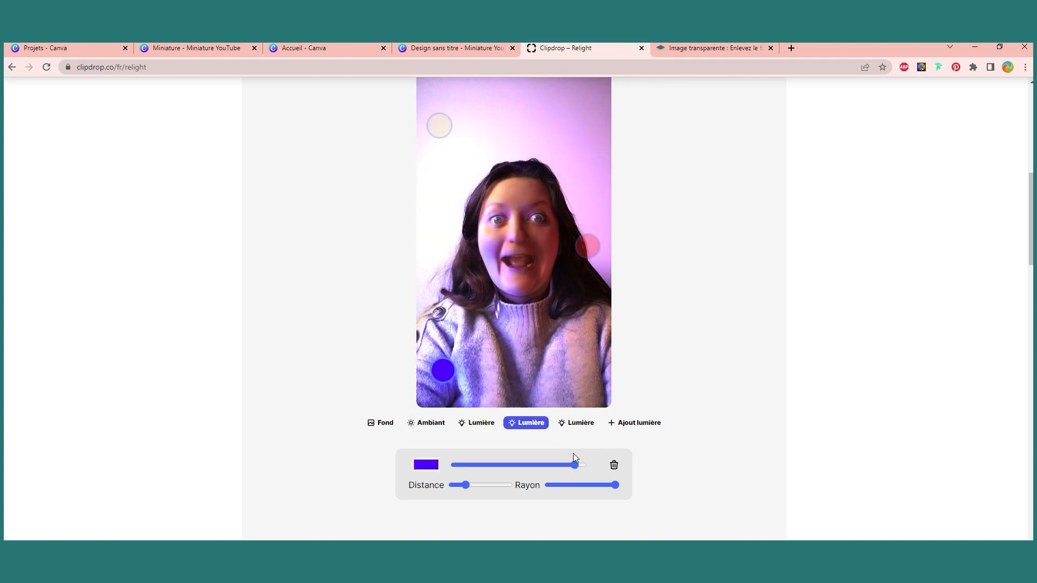
pyautogui.moveTo(574, 465); pyautogui.dragTo(536, 464)
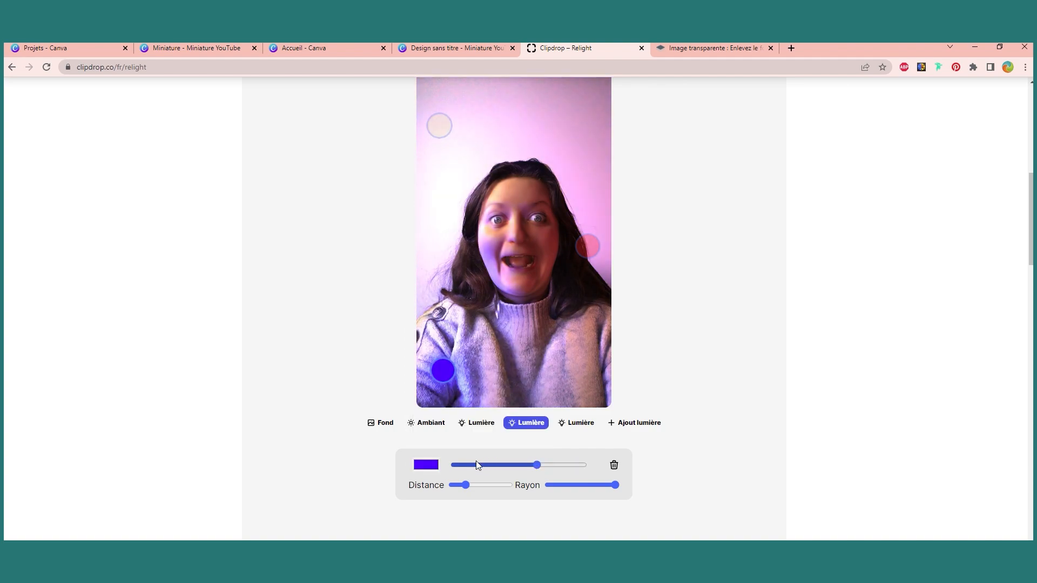
pyautogui.click(434, 466)
pyautogui.moveTo(507, 371); pyautogui.dragTo(439, 363)
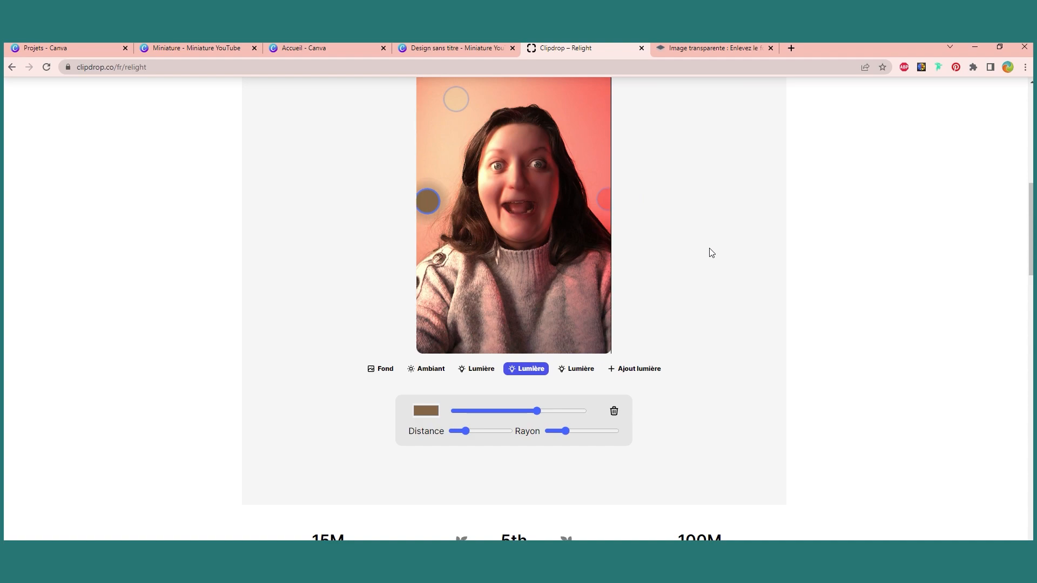
pyautogui.scroll(2, 780, 303)
pyautogui.click(608, 99)
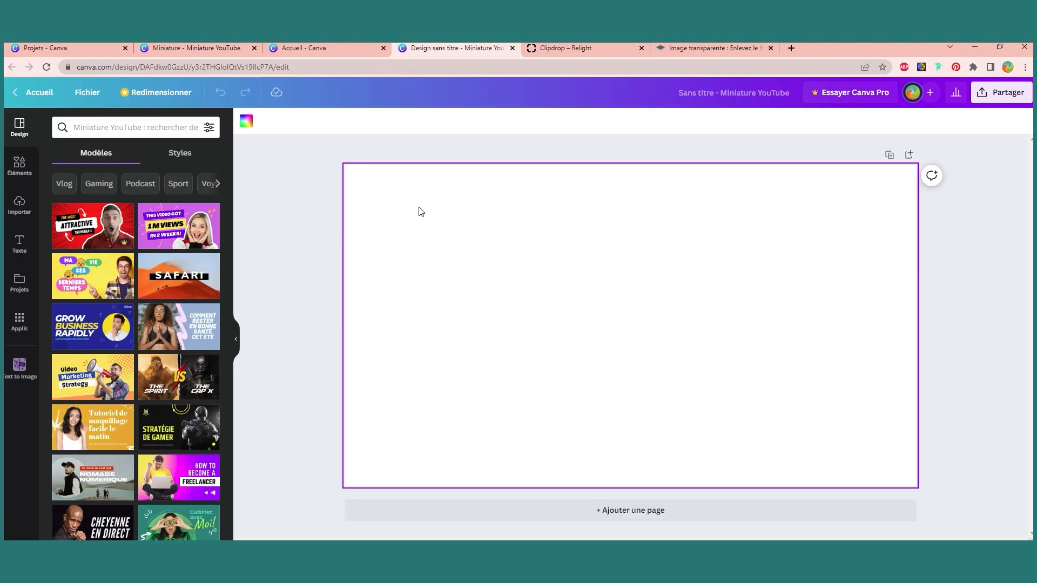
# Step: Add the relit portrait to the Canva thumbnail and enlarge it to fill the page height against the page's left edge
pyautogui.click(20, 204)
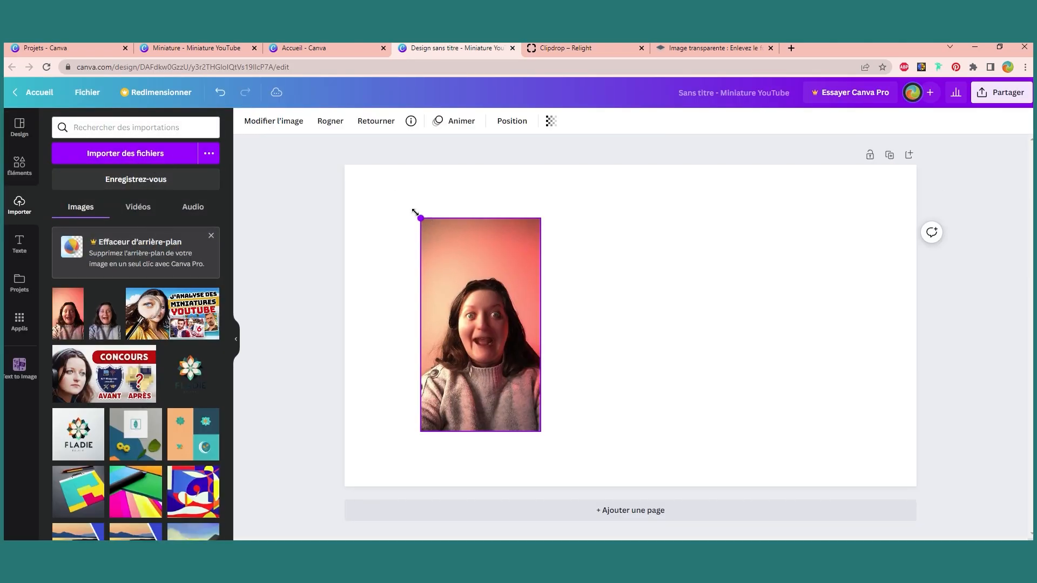
pyautogui.moveTo(418, 216); pyautogui.dragTo(405, 238)
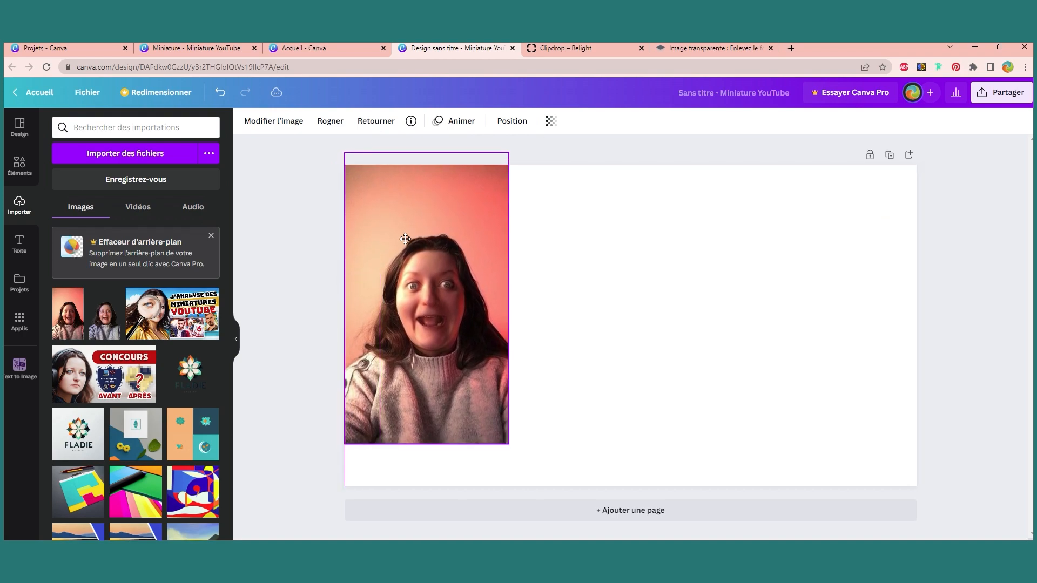
pyautogui.moveTo(508, 445); pyautogui.dragTo(547, 485)
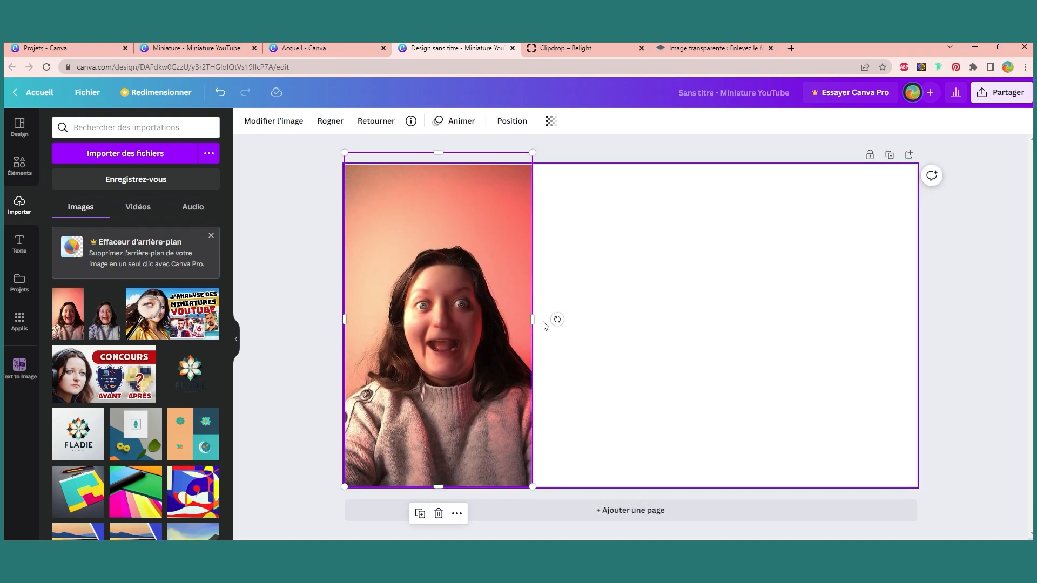
pyautogui.moveTo(533, 319)
pyautogui.mouseDown()
pyautogui.moveTo(557, 319)
pyautogui.moveTo(548, 315)
pyautogui.mouseUp()
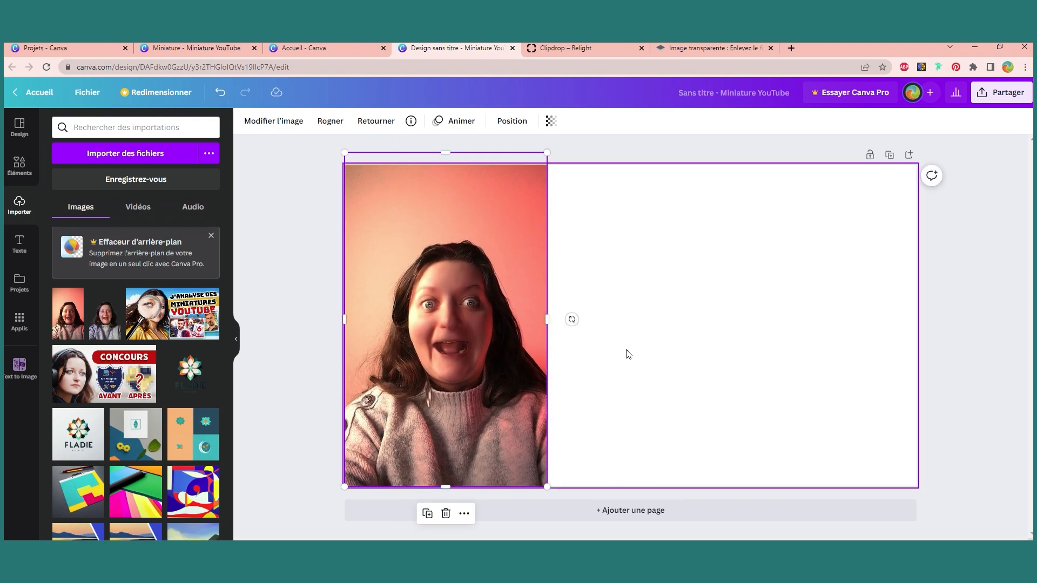
pyautogui.click(628, 354)
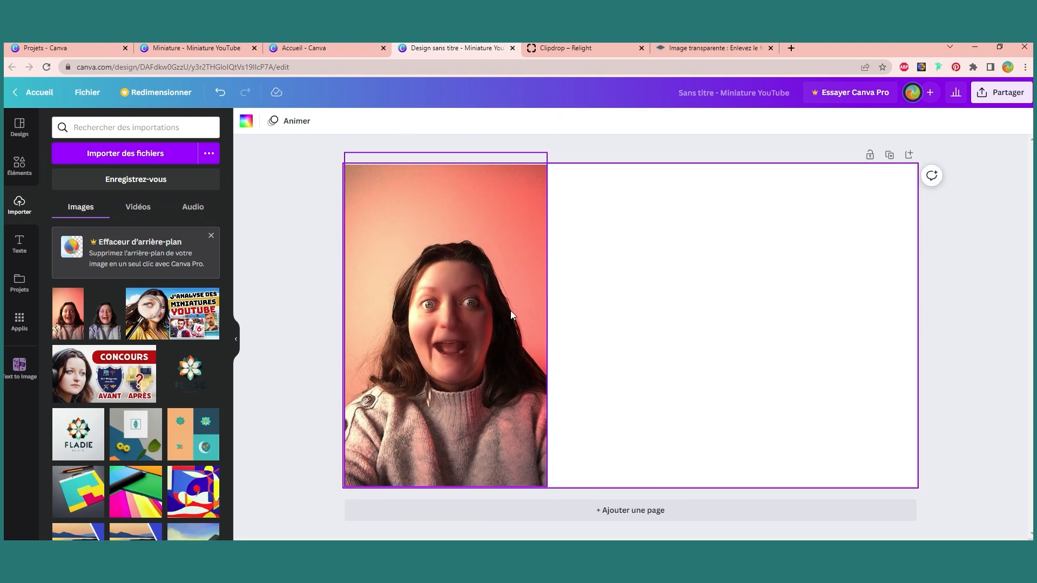
# Step: Duplicate the portrait, crop the copy to its plain background above the head, and enlarge it to cover the rest of the page
pyautogui.click(435, 233)
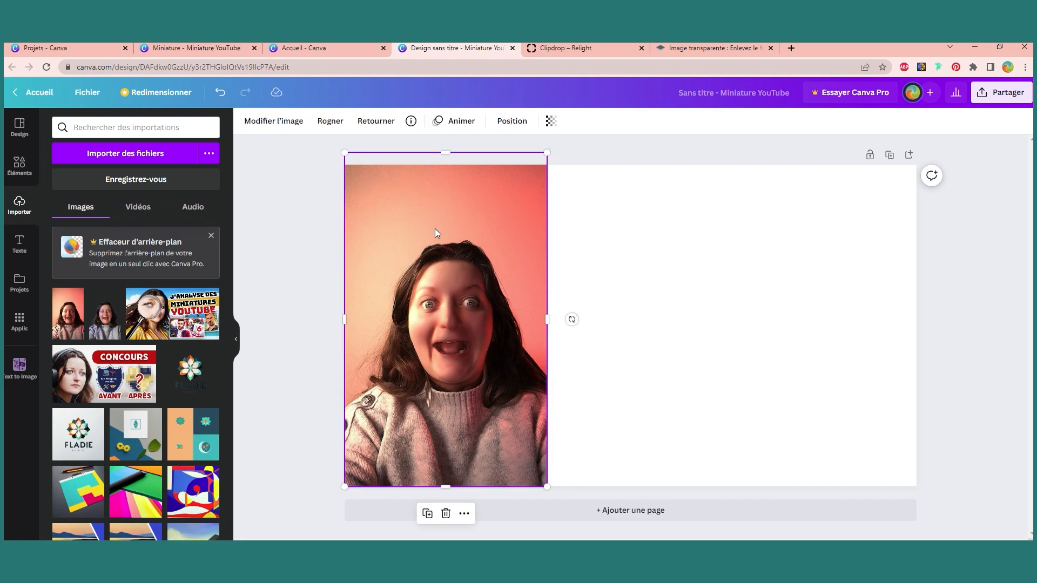
pyautogui.click(430, 513)
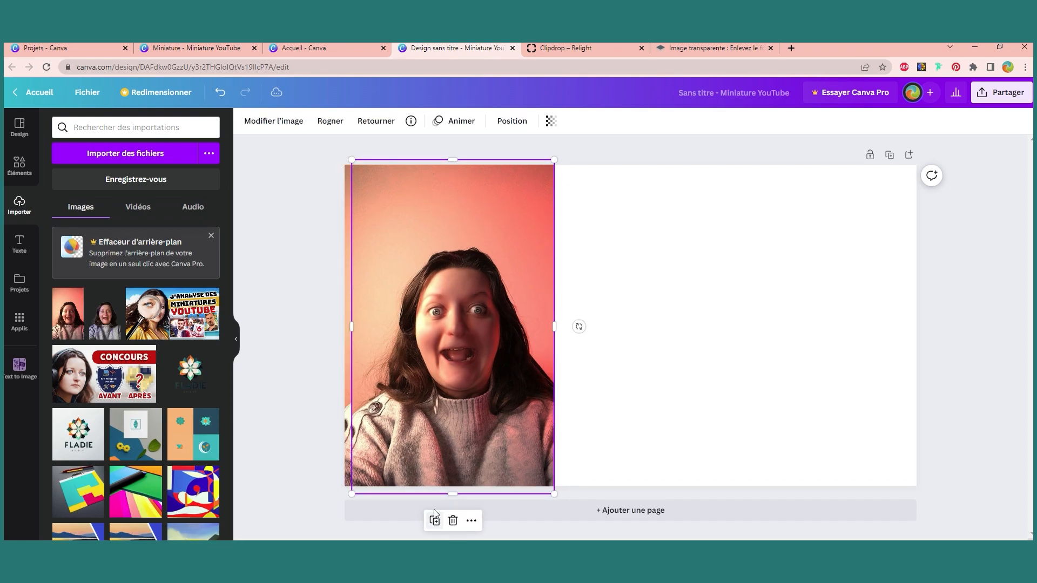
pyautogui.moveTo(450, 493); pyautogui.dragTo(452, 233)
pyautogui.moveTo(552, 195); pyautogui.dragTo(914, 230)
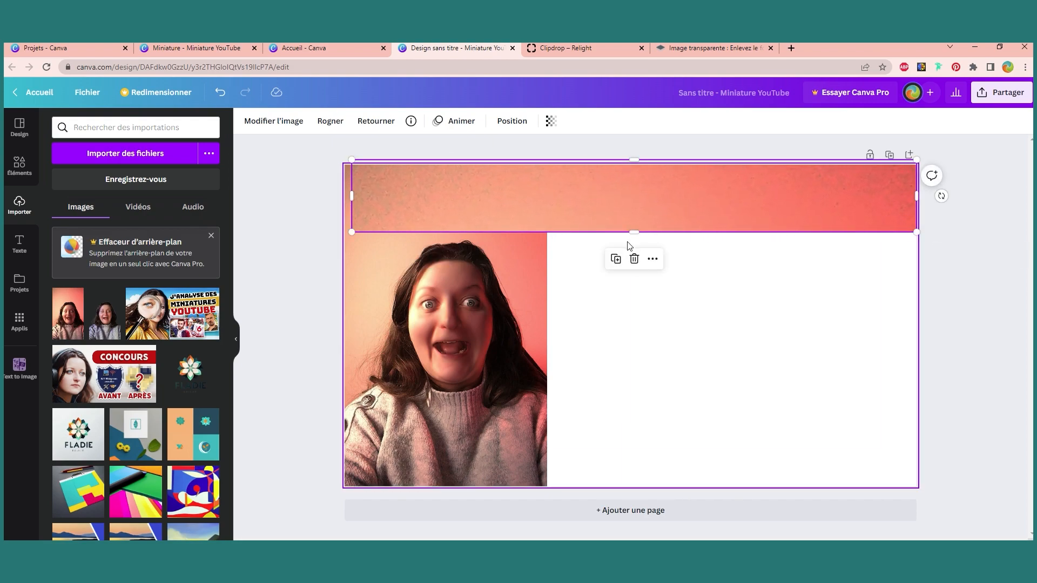
pyautogui.moveTo(634, 232); pyautogui.dragTo(637, 326)
pyautogui.moveTo(352, 243); pyautogui.dragTo(547, 247)
pyautogui.moveTo(917, 330); pyautogui.dragTo(1023, 417)
pyautogui.scroll(-4, 772, 412)
pyautogui.moveTo(710, 354)
pyautogui.mouseDown()
pyautogui.moveTo(711, 372)
pyautogui.moveTo(711, 361)
pyautogui.mouseUp()
pyautogui.moveTo(830, 360); pyautogui.dragTo(914, 438)
# Step: Bring the portrait photo one level forward so it overlaps the enlarged background copy
pyautogui.click(543, 277)
pyautogui.rightClick(543, 277)
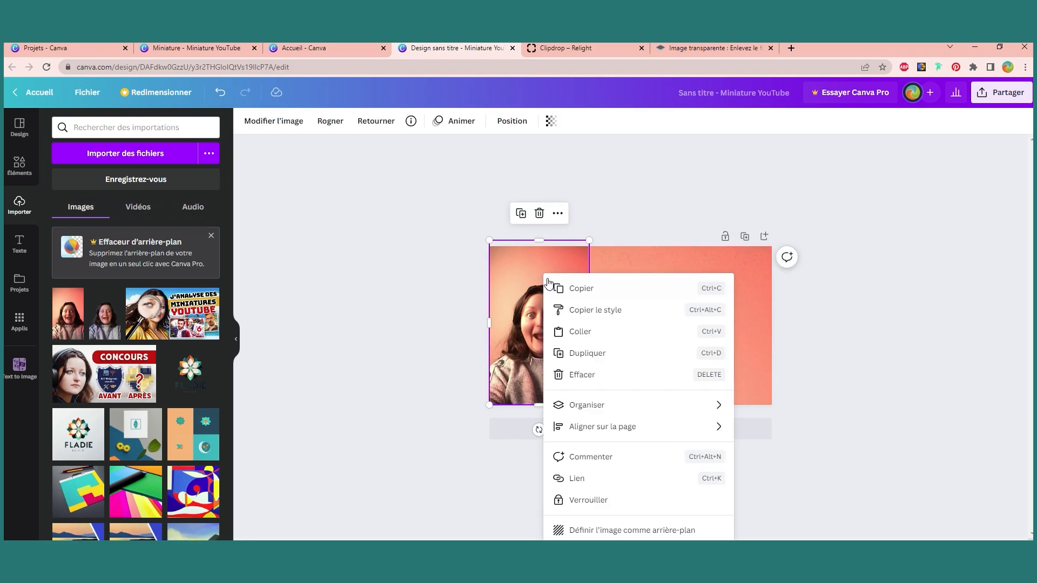
pyautogui.moveTo(606, 403)
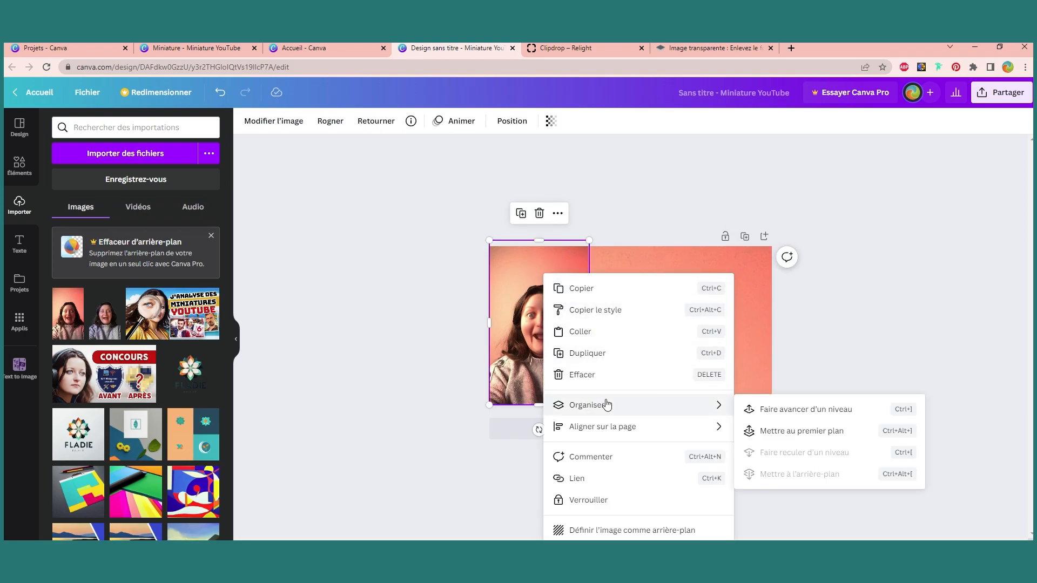
pyautogui.click(749, 404)
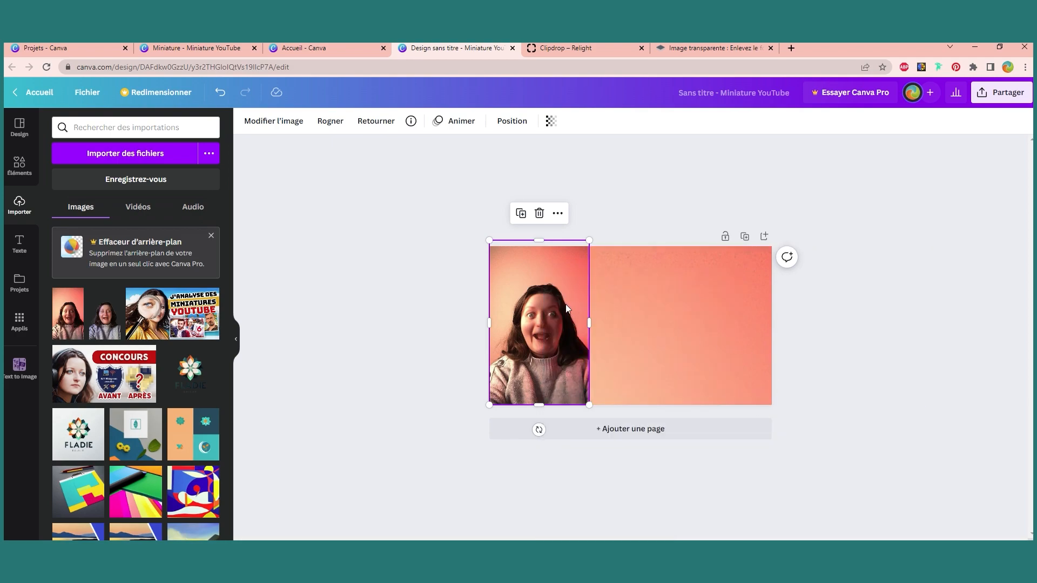
# Step: Shift the background copy left to fill the page behind the portrait, and align the portrait's top edge with the page
pyautogui.click(691, 306)
pyautogui.moveTo(692, 307); pyautogui.dragTo(582, 293)
pyautogui.click(565, 269)
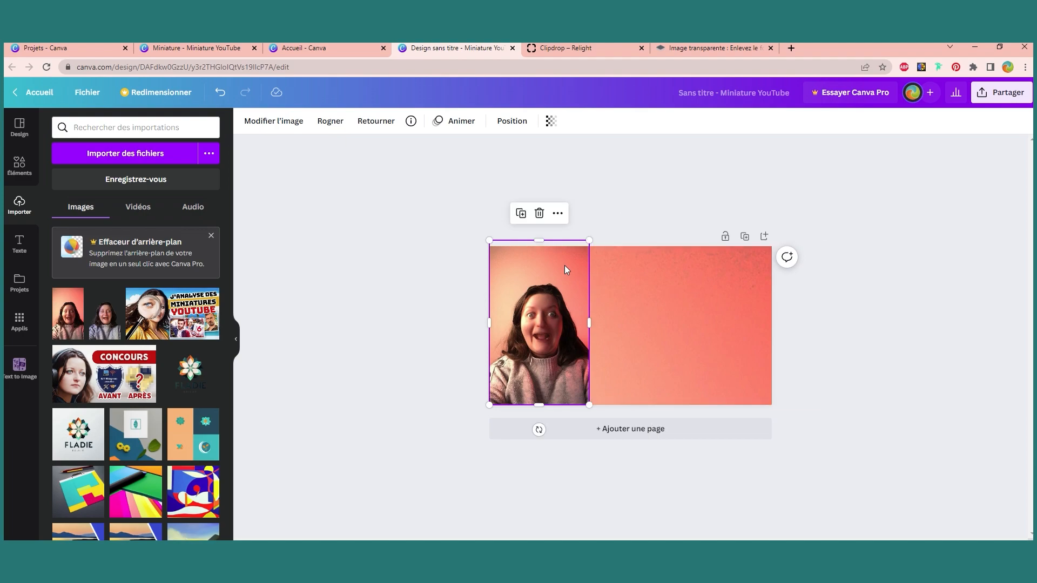
pyautogui.moveTo(560, 277)
pyautogui.mouseDown()
pyautogui.moveTo(642, 278)
pyautogui.moveTo(569, 277)
pyautogui.moveTo(573, 294)
pyautogui.moveTo(571, 278)
pyautogui.mouseUp()
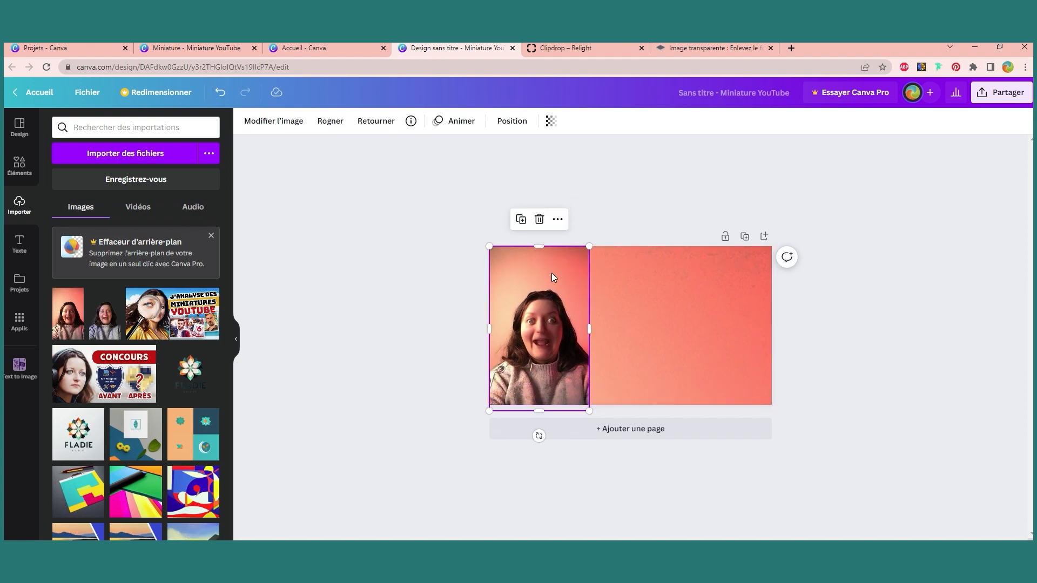
# Step: Upload the relit portrait to remove.bg and download the background-free cutout at the 375 × 666 preview size
pyautogui.click(698, 49)
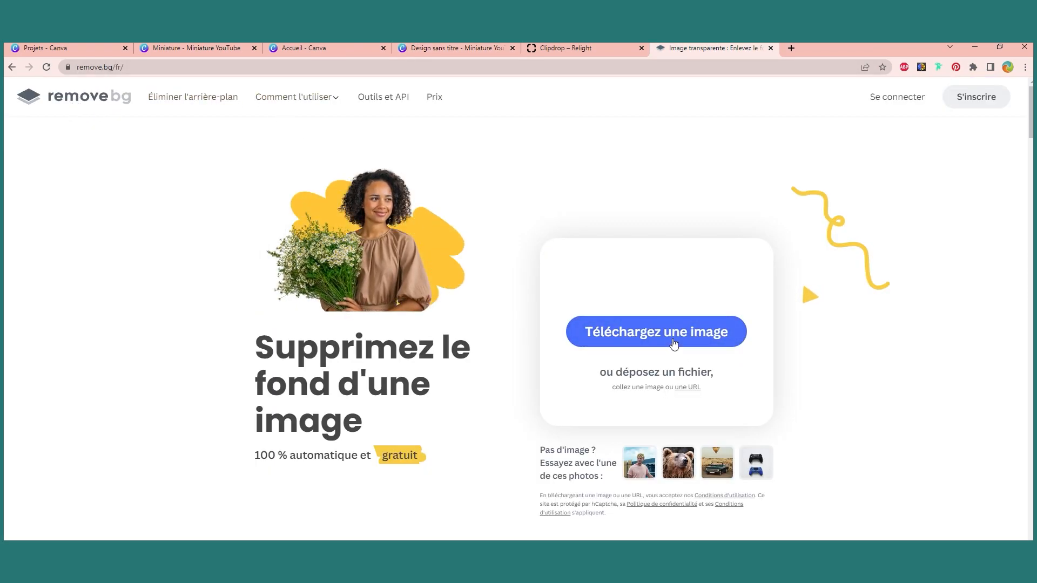
pyautogui.click(674, 341)
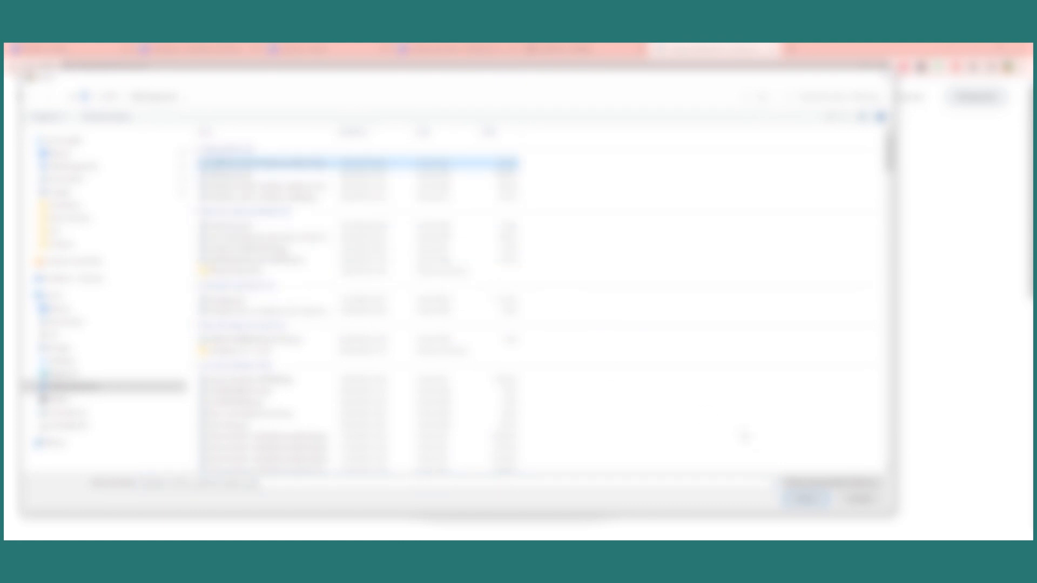
pyautogui.click(807, 499)
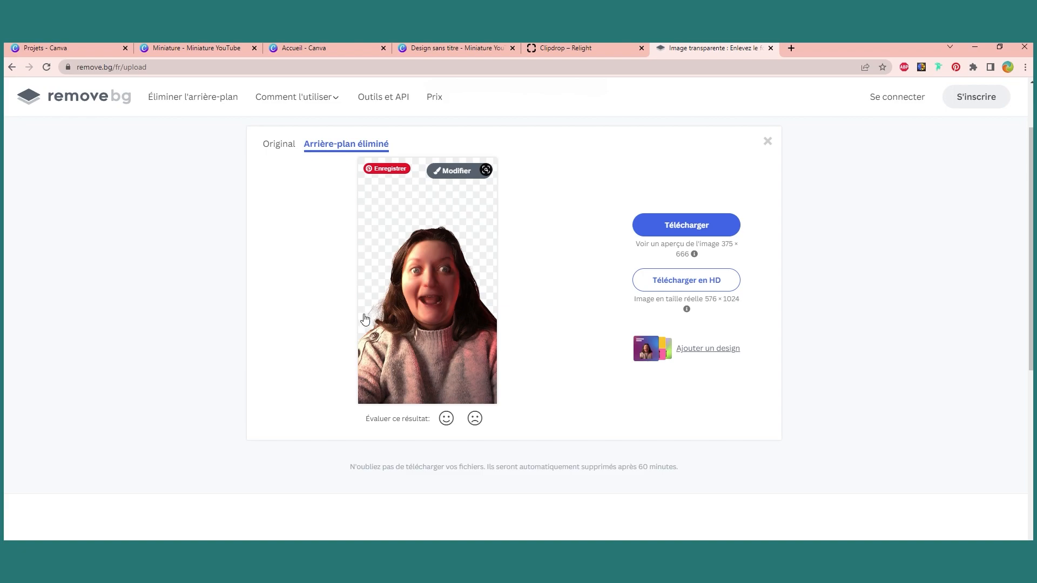
pyautogui.click(639, 228)
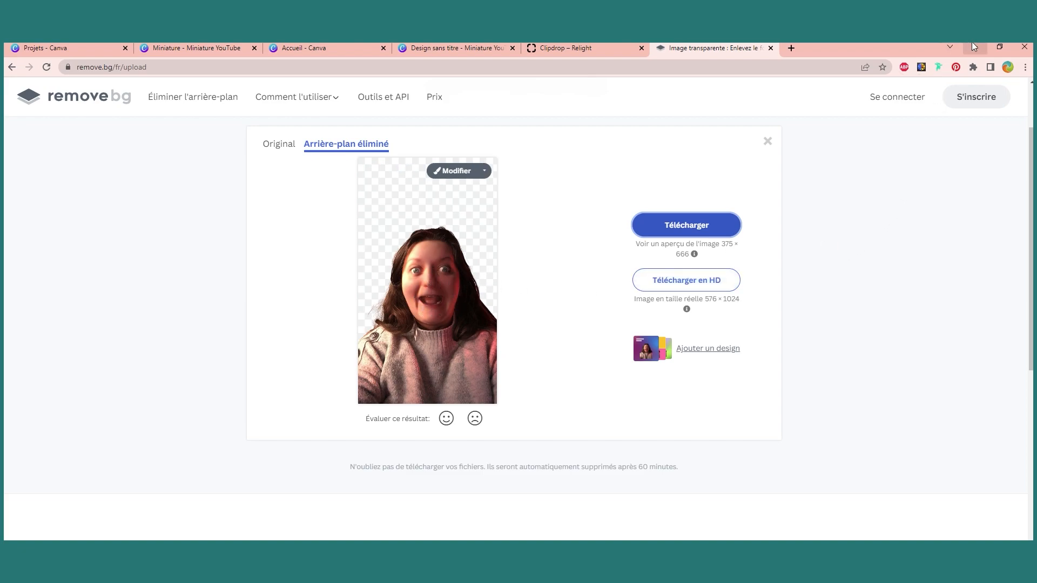
# Step: Return to the Canva thumbnail and delete the portrait photo, keeping only the coral background image
pyautogui.click(450, 49)
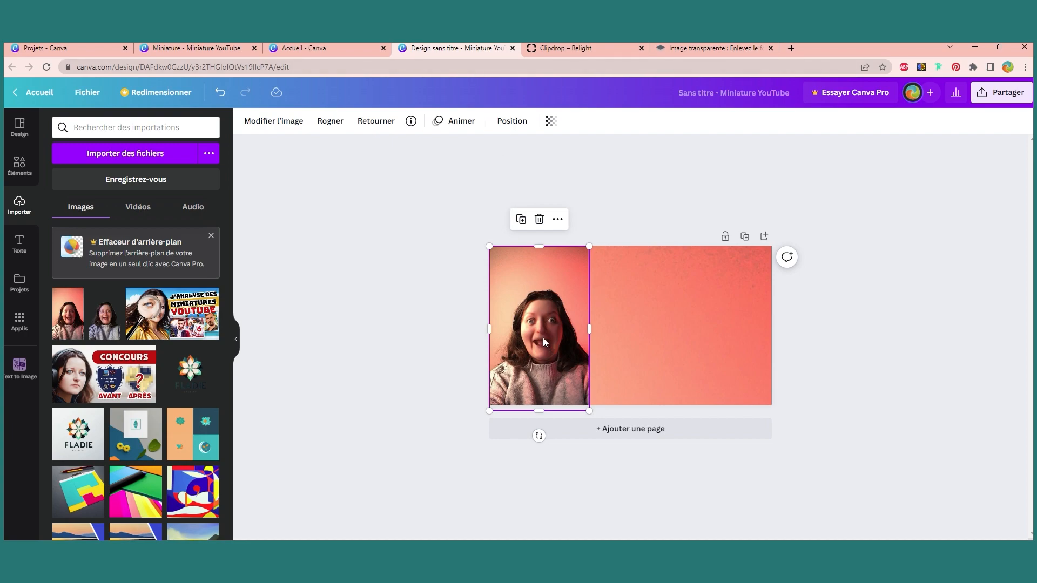
pyautogui.press('Delete')
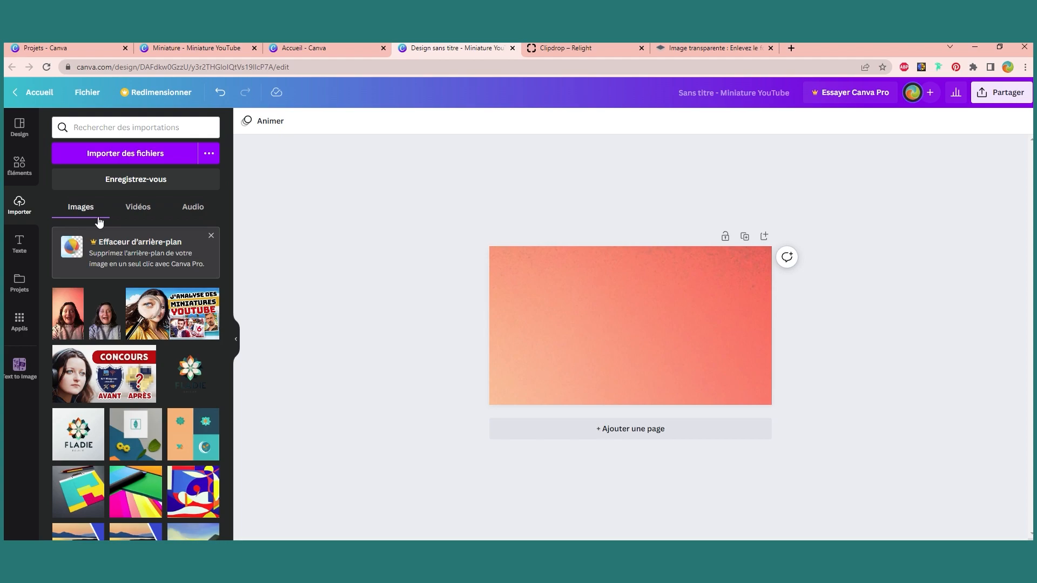
# Step: Upload the background-free cutout of the relit portrait to the design's image library
pyautogui.click(125, 153)
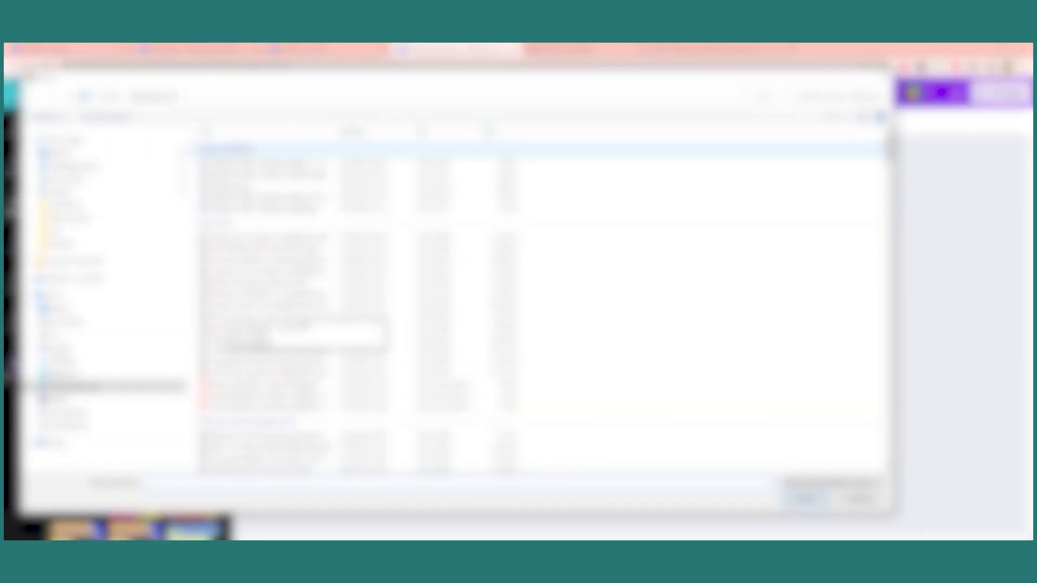
pyautogui.click(260, 163)
pyautogui.click(805, 497)
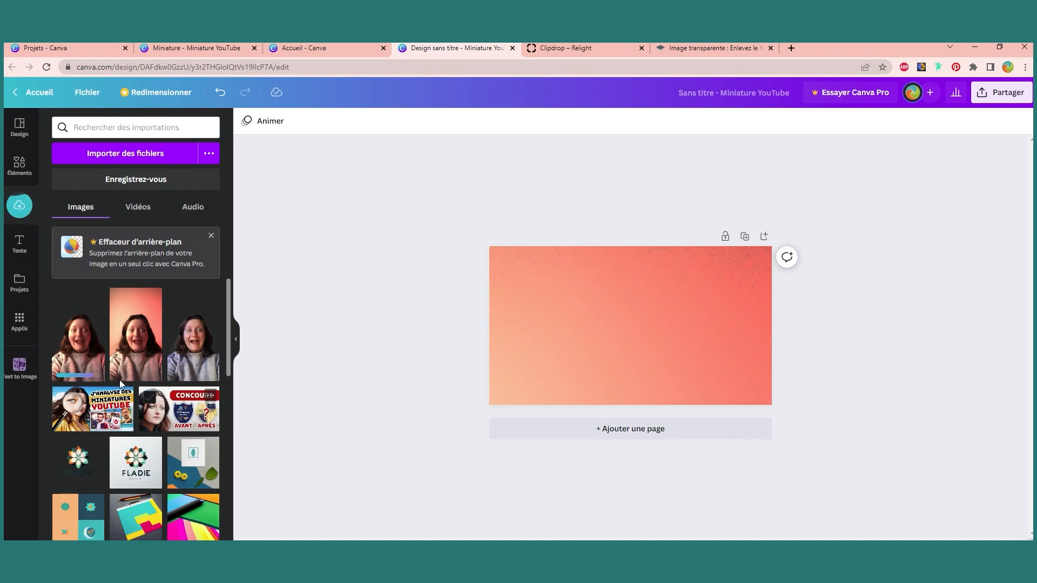
# Step: Place the newly uploaded relit cutout in the page's lower-left corner and enlarge it beyond the page's full height
pyautogui.moveTo(81, 352); pyautogui.dragTo(70, 329)
pyautogui.click(70, 331)
pyautogui.moveTo(632, 337); pyautogui.dragTo(518, 370)
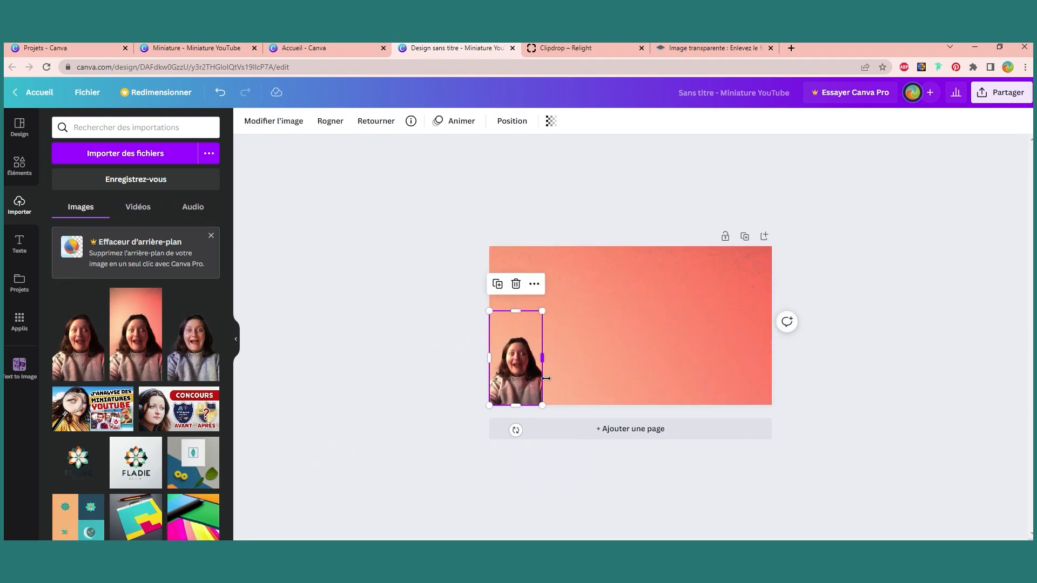
pyautogui.moveTo(542, 311); pyautogui.dragTo(615, 232)
pyautogui.click(483, 351)
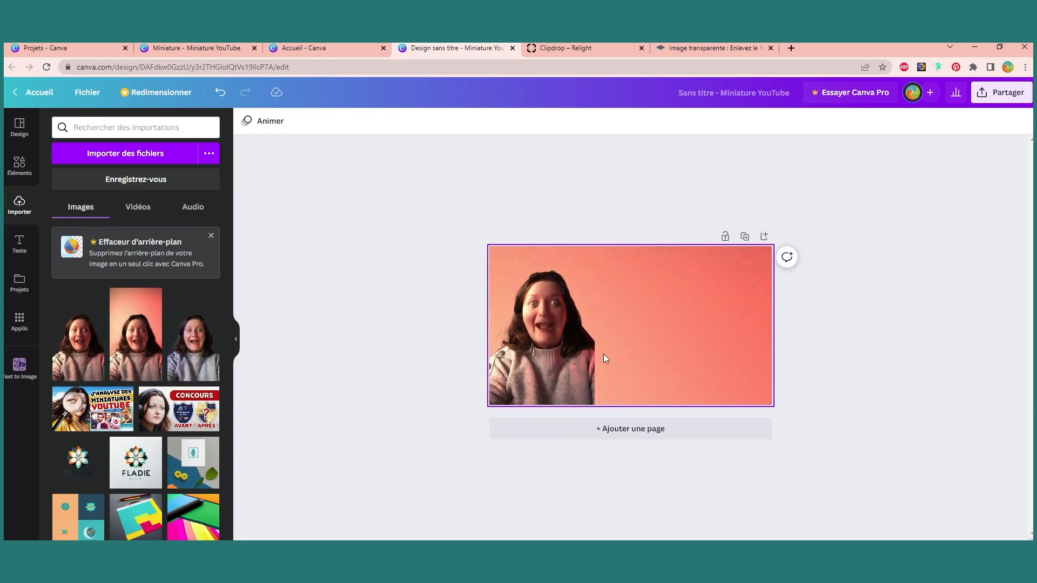
# Step: Widen the relit cutout to fill the page's left half and align its lower edge with the page's bottom edge
pyautogui.click(564, 365)
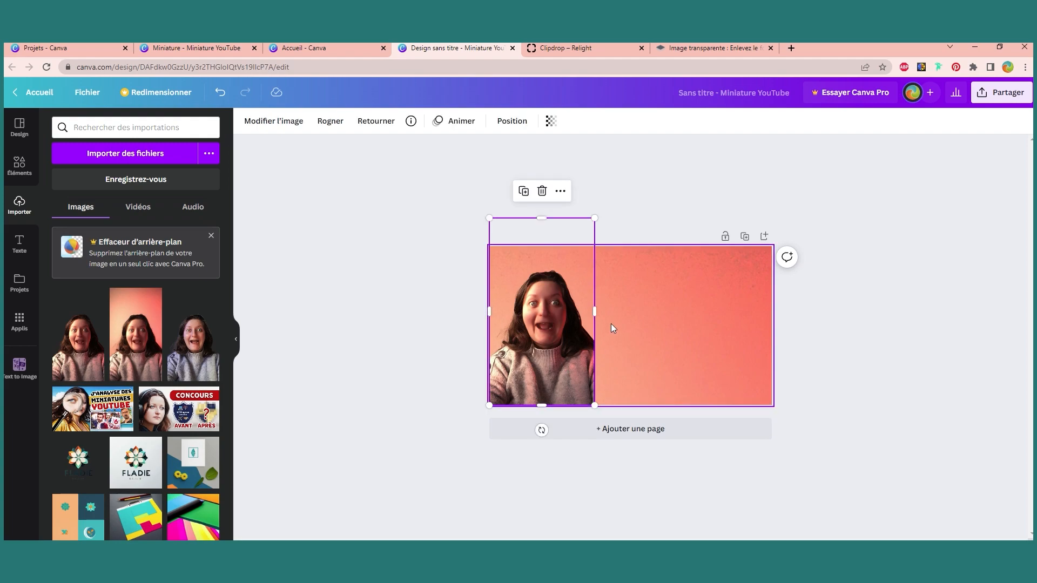
pyautogui.moveTo(595, 311)
pyautogui.mouseDown()
pyautogui.moveTo(650, 312)
pyautogui.moveTo(583, 340)
pyautogui.moveTo(603, 330)
pyautogui.mouseUp()
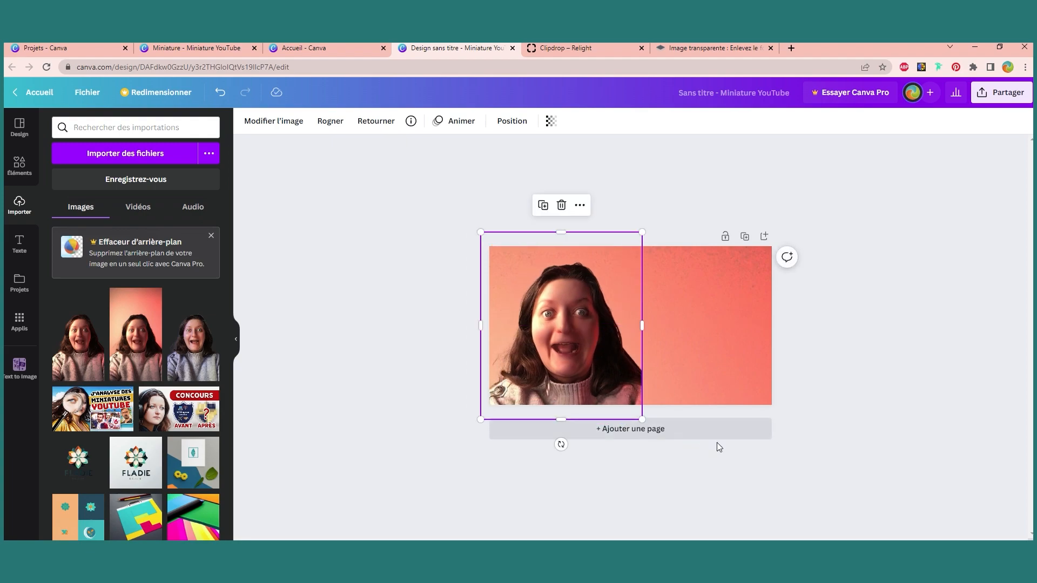
pyautogui.click(644, 374)
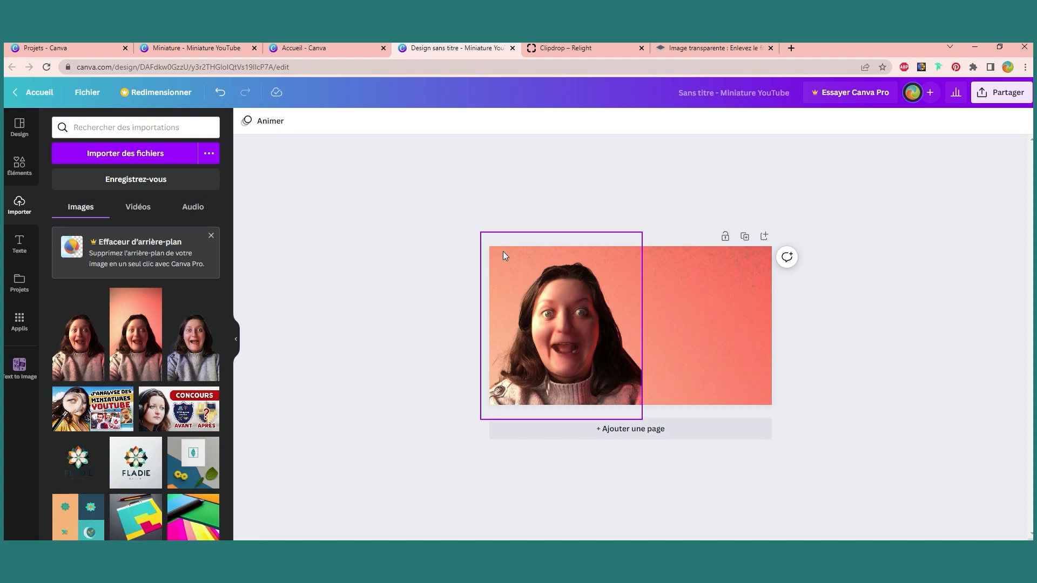
pyautogui.moveTo(545, 333); pyautogui.dragTo(544, 321)
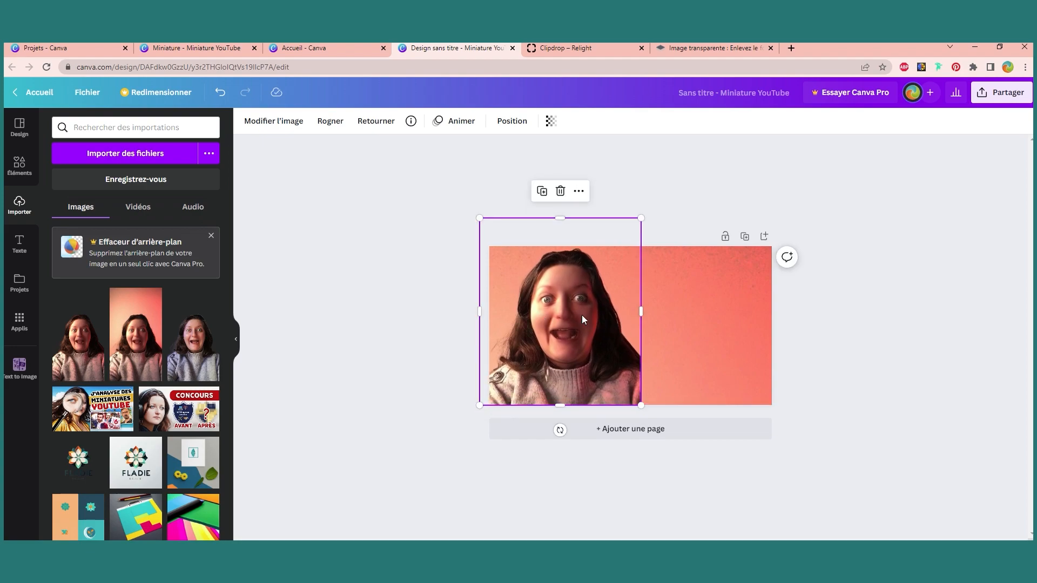
# Step: Replace the relit cutout with the cutout in its original lighting, placed in the page's lower-left corner and enlarged beyond the page height
pyautogui.press('Delete')
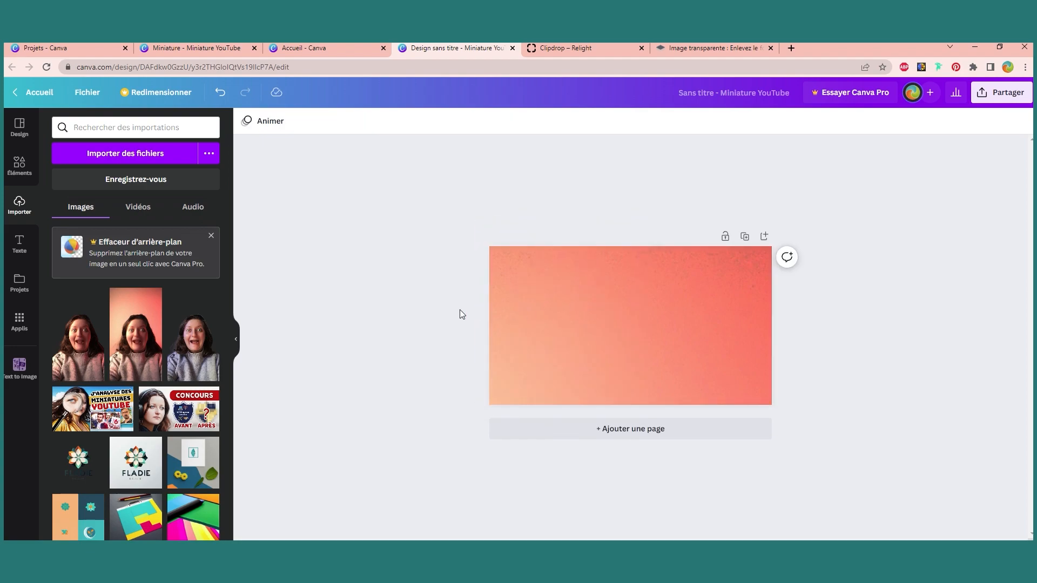
pyautogui.moveTo(182, 344); pyautogui.dragTo(551, 348)
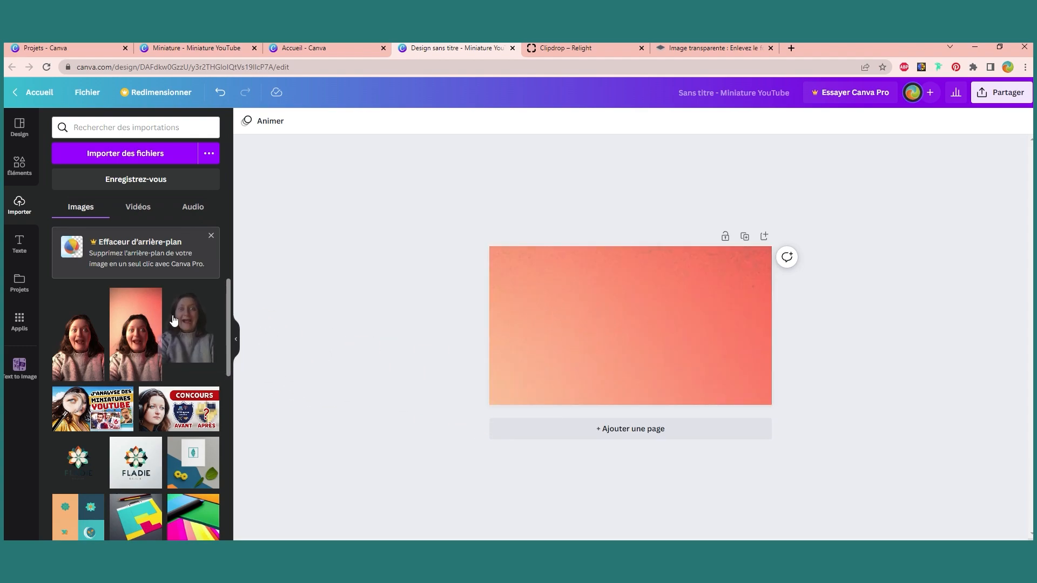
pyautogui.moveTo(641, 337); pyautogui.dragTo(526, 369)
pyautogui.moveTo(542, 311); pyautogui.dragTo(636, 210)
# Step: Reposition and slightly enlarge the cutout so the head and shoulders fill the left half of the page
pyautogui.moveTo(590, 375); pyautogui.dragTo(627, 456)
pyautogui.moveTo(567, 359); pyautogui.dragTo(567, 346)
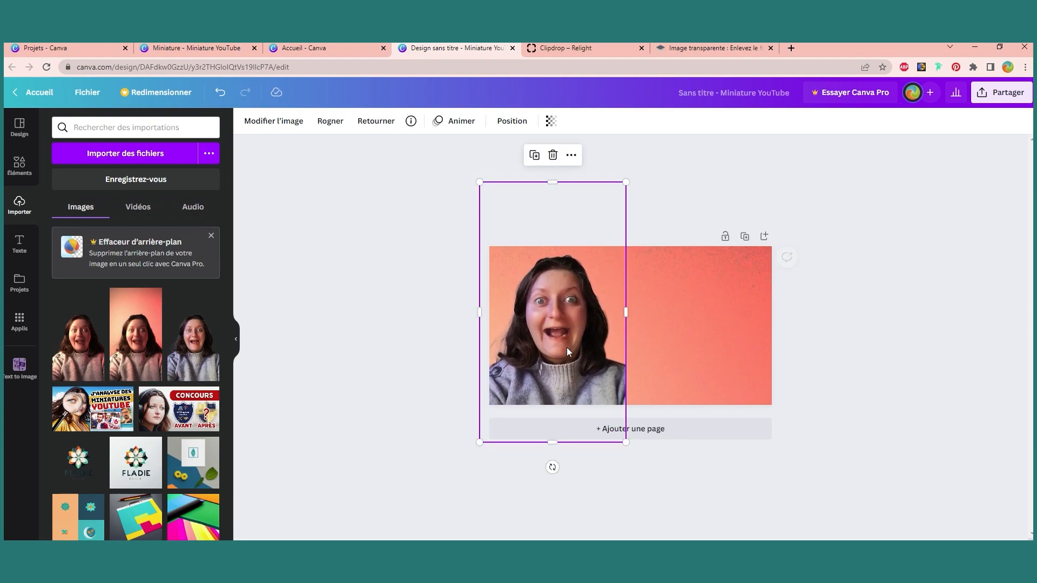
pyautogui.moveTo(626, 442); pyautogui.dragTo(634, 455)
pyautogui.moveTo(549, 326); pyautogui.dragTo(547, 323)
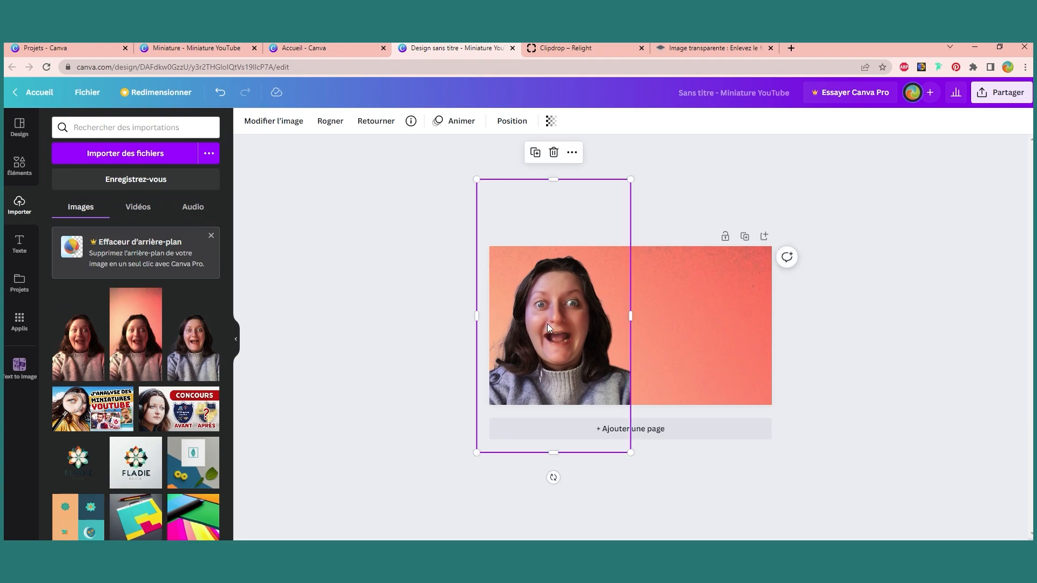
pyautogui.click(986, 358)
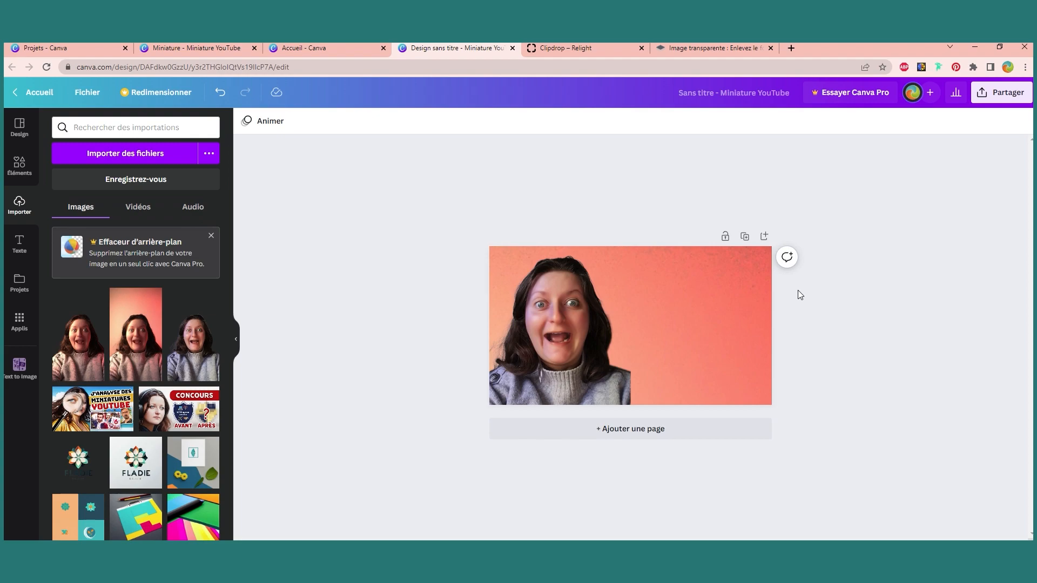
# Step: Add a square shape and stretch it into a dark band along the bottom of the page's right half
pyautogui.click(27, 167)
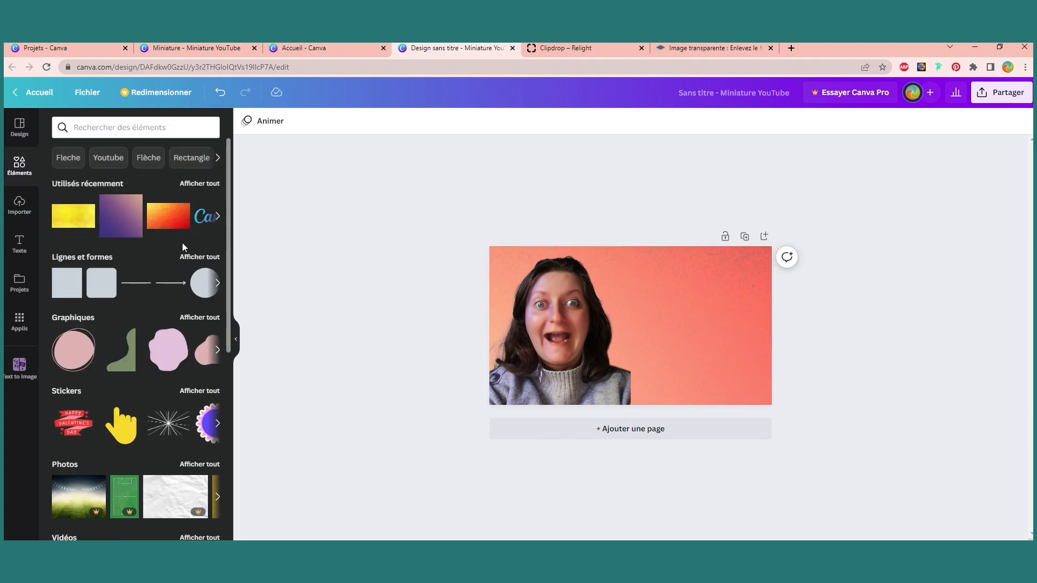
pyautogui.moveTo(61, 287); pyautogui.dragTo(679, 355)
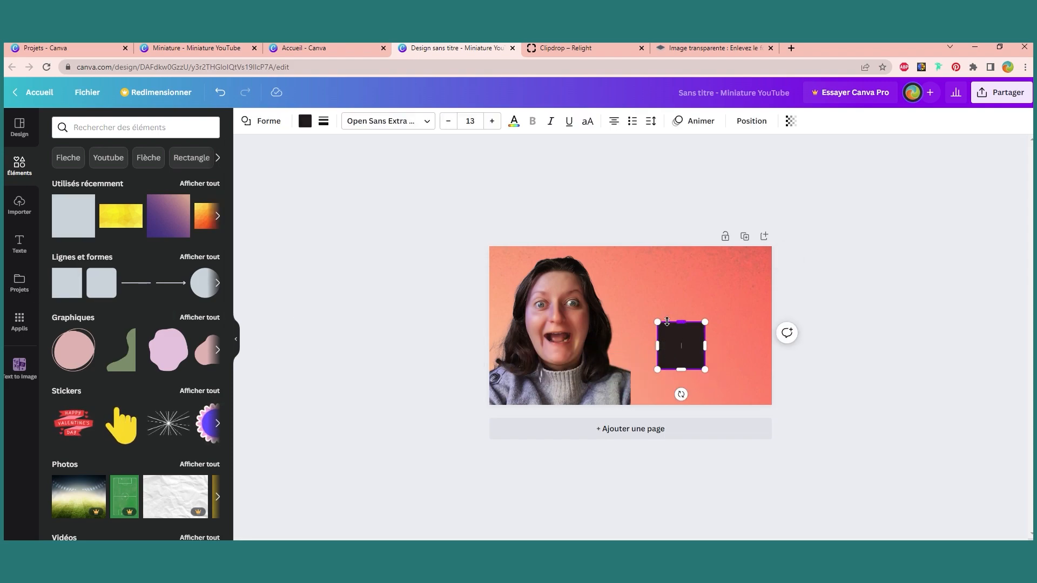
pyautogui.moveTo(672, 335); pyautogui.dragTo(770, 393)
pyautogui.moveTo(702, 420); pyautogui.dragTo(711, 408)
pyautogui.click(806, 381)
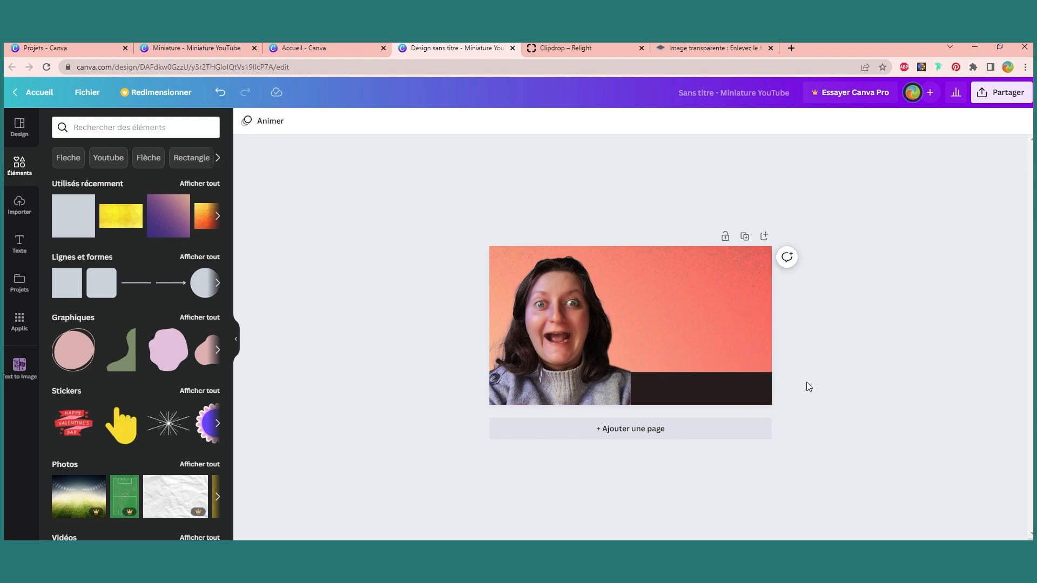
# Step: Duplicate the dark rectangle onto the bottom of the page's left half and colour the copy white
pyautogui.click(726, 387)
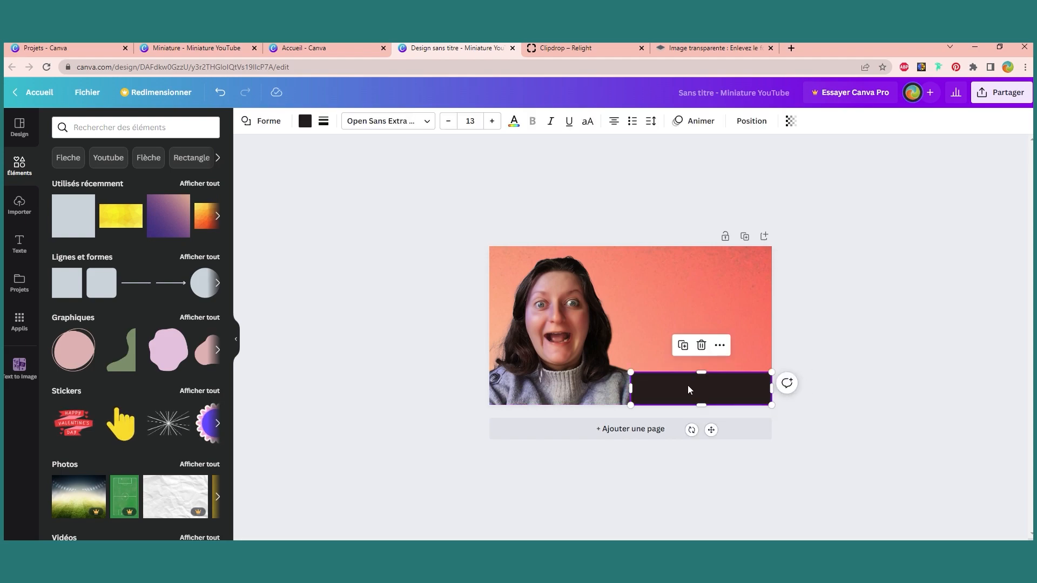
pyautogui.click(682, 345)
pyautogui.moveTo(720, 391); pyautogui.dragTo(576, 388)
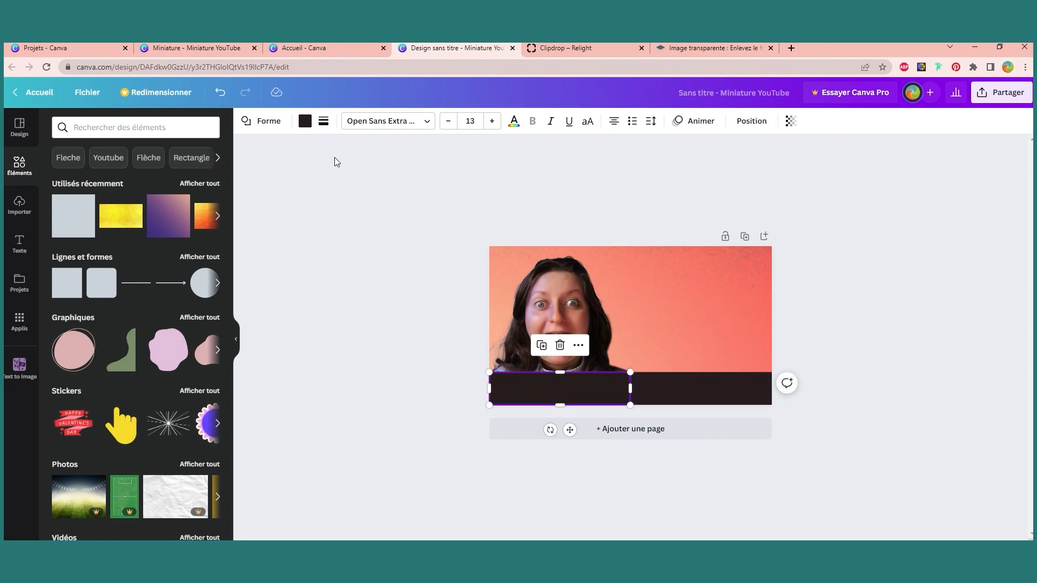
pyautogui.click(304, 122)
pyautogui.click(208, 413)
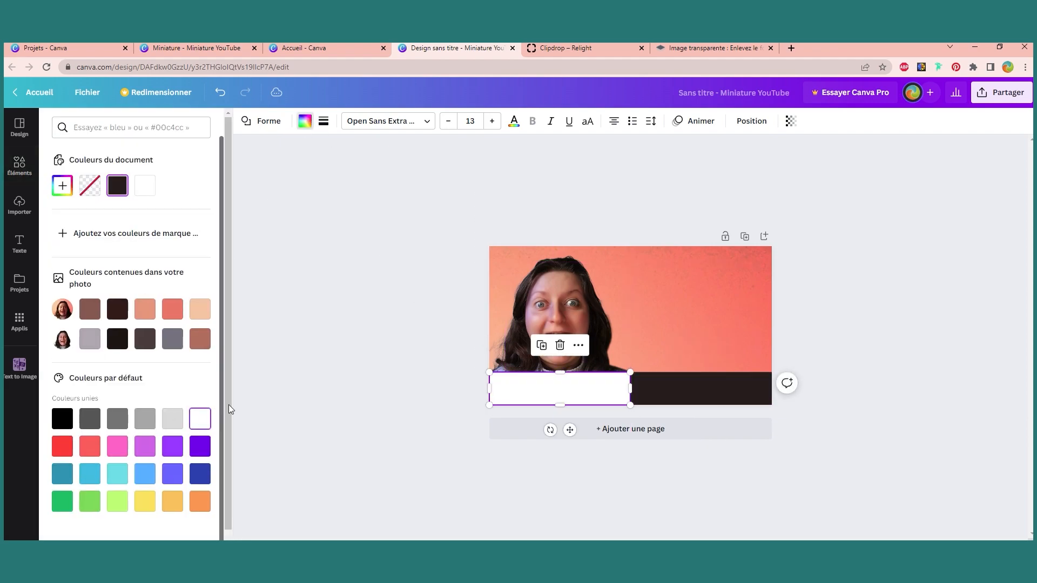
pyautogui.moveTo(628, 386); pyautogui.dragTo(629, 387)
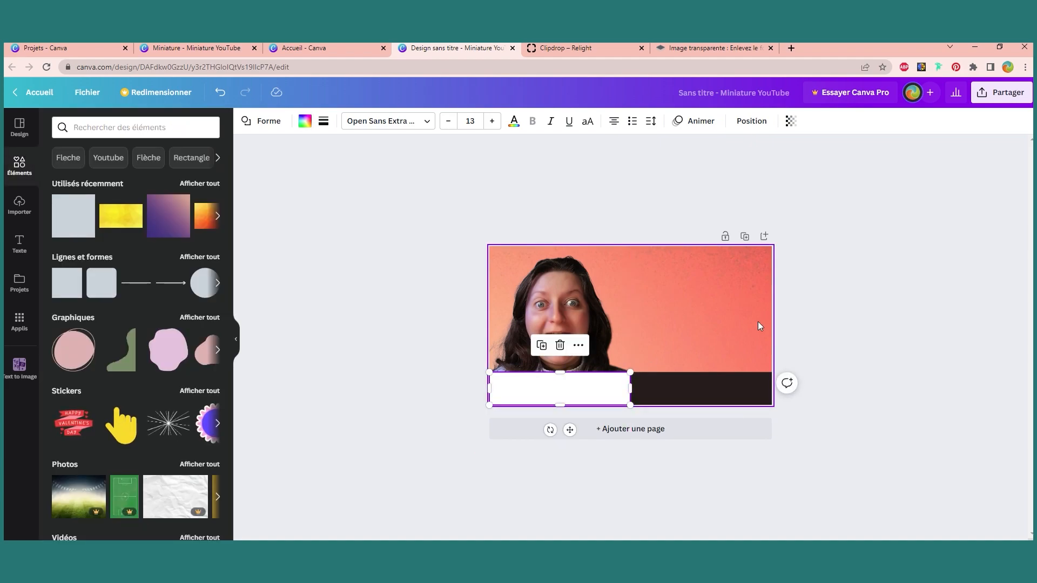
pyautogui.click(868, 336)
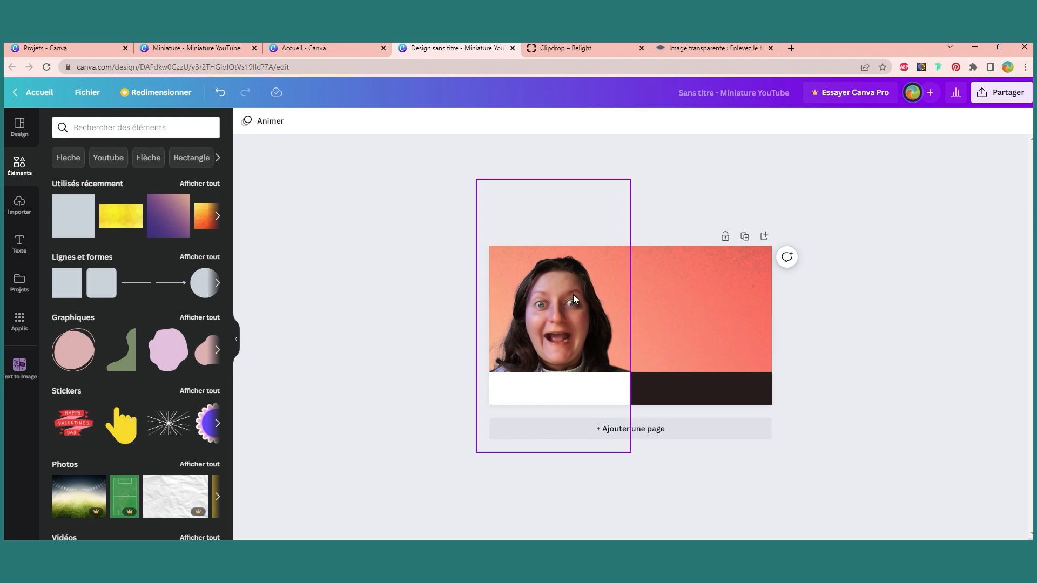
# Step: Shrink the cutout and move it up so it sits above the white rectangle
pyautogui.click(566, 309)
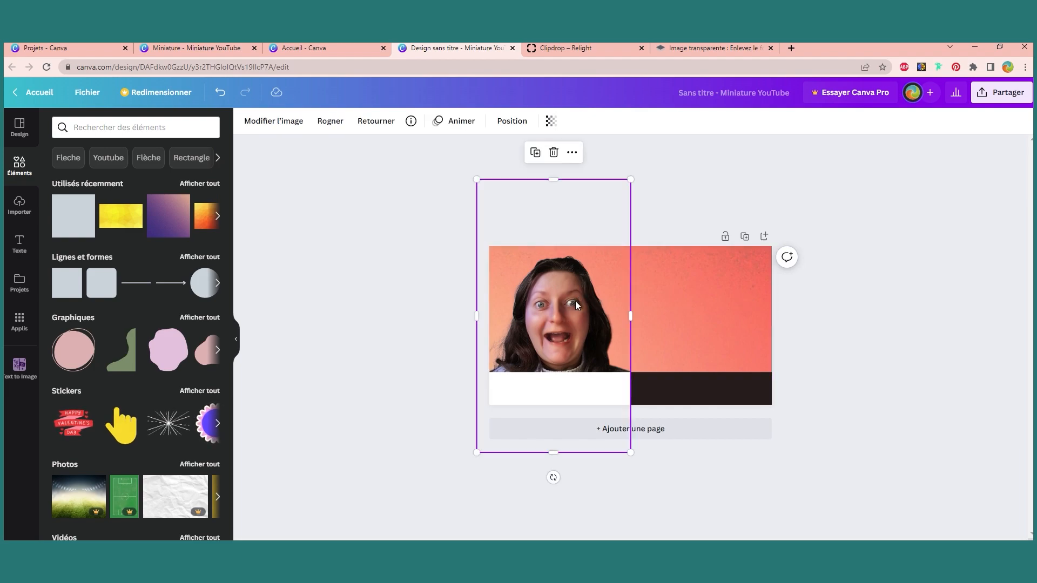
pyautogui.moveTo(630, 180); pyautogui.dragTo(580, 244)
pyautogui.moveTo(551, 322); pyautogui.dragTo(559, 285)
pyautogui.click(475, 293)
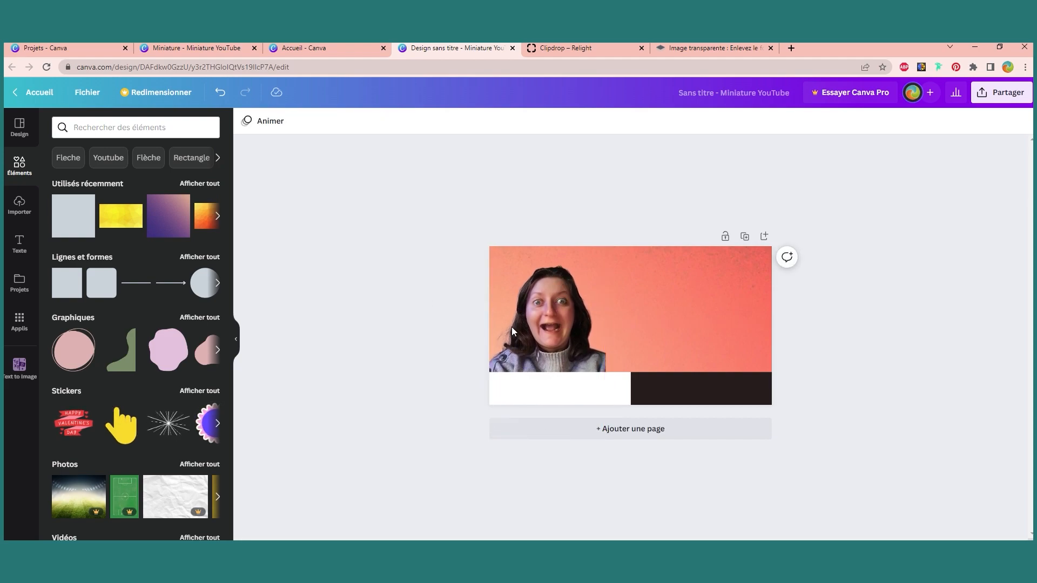
# Step: Narrow the white rectangle to the cutout's width, extend the dark rectangle to meet it, and make both bands taller
pyautogui.click(617, 387)
pyautogui.moveTo(630, 388); pyautogui.dragTo(606, 388)
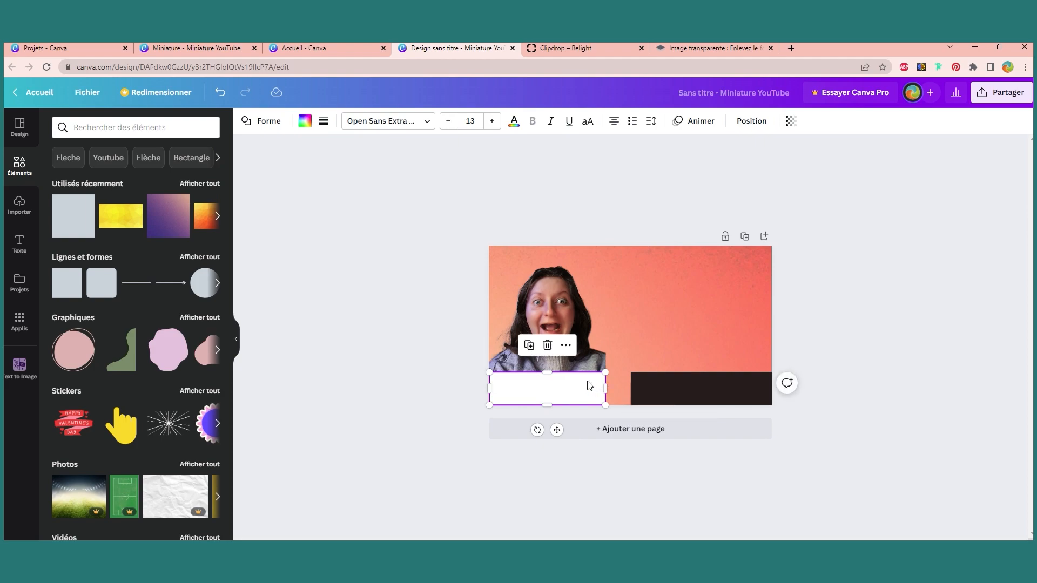
pyautogui.click(657, 383)
pyautogui.moveTo(700, 371); pyautogui.dragTo(701, 354)
pyautogui.moveTo(630, 380); pyautogui.dragTo(547, 354)
pyautogui.click(571, 383)
pyautogui.click(842, 324)
# Step: Enlarge the cutout slightly and reposition it behind the upper edge of the taller white rectangle
pyautogui.click(572, 327)
pyautogui.moveTo(605, 208); pyautogui.dragTo(619, 186)
pyautogui.moveTo(564, 289); pyautogui.dragTo(555, 303)
pyautogui.click(869, 270)
# Step: Search the elements for "youtube" and place the red play-button logo above the dark rectangle
pyautogui.click(706, 376)
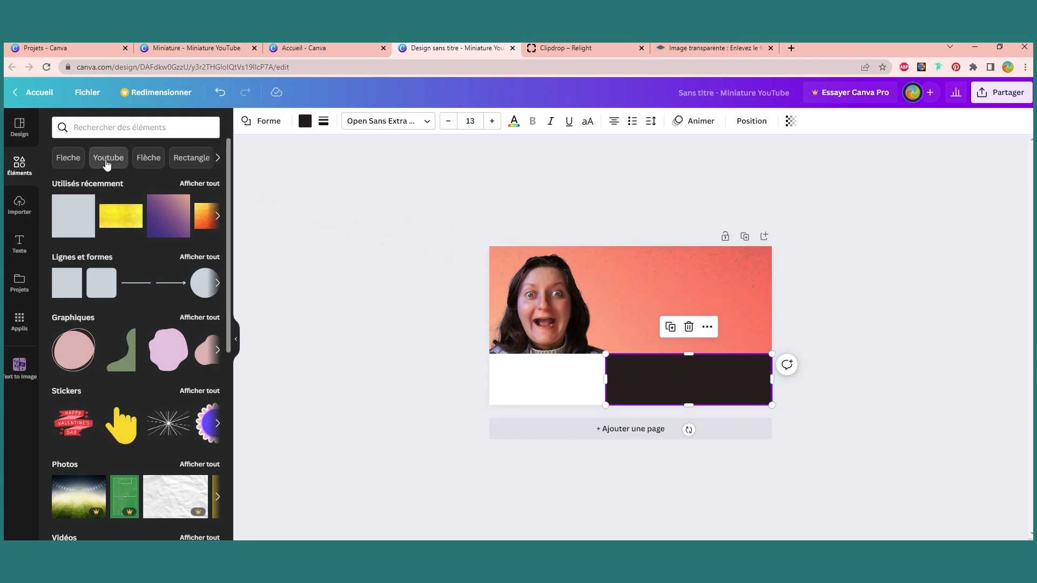
pyautogui.click(92, 133)
pyautogui.write('youtube')
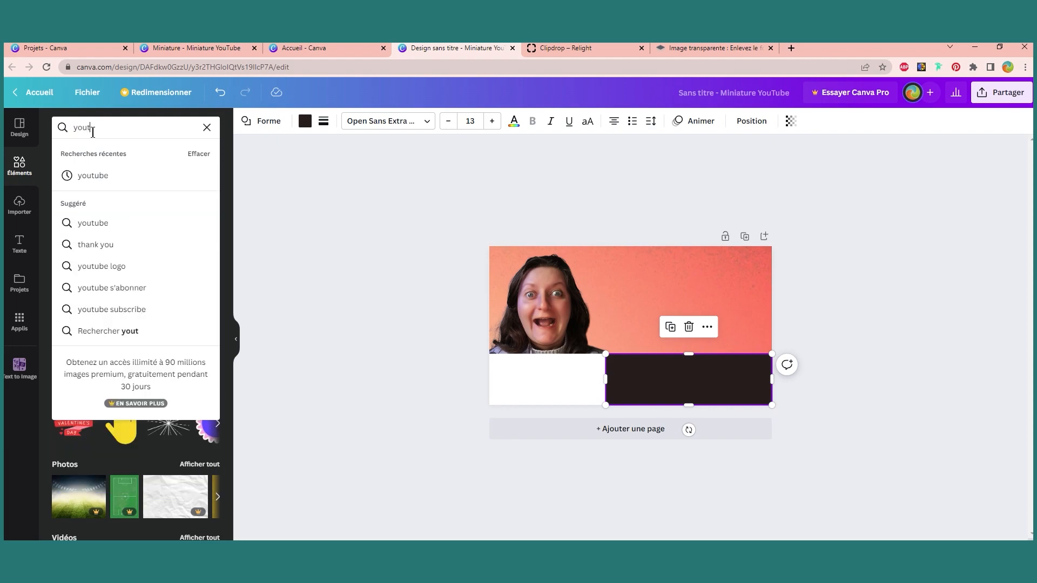
pyautogui.click(104, 175)
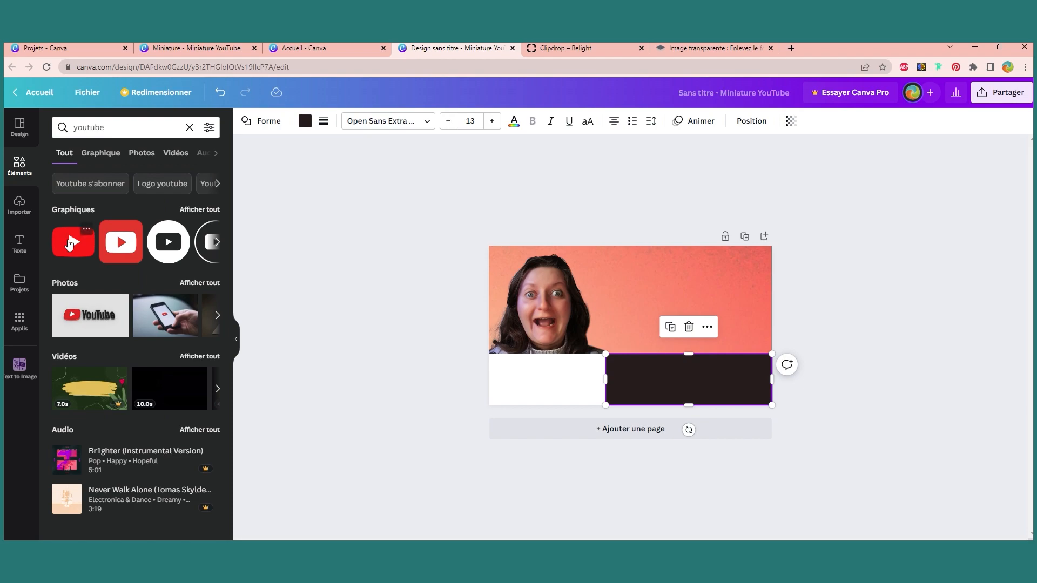
pyautogui.click(70, 245)
pyautogui.moveTo(636, 332); pyautogui.dragTo(709, 308)
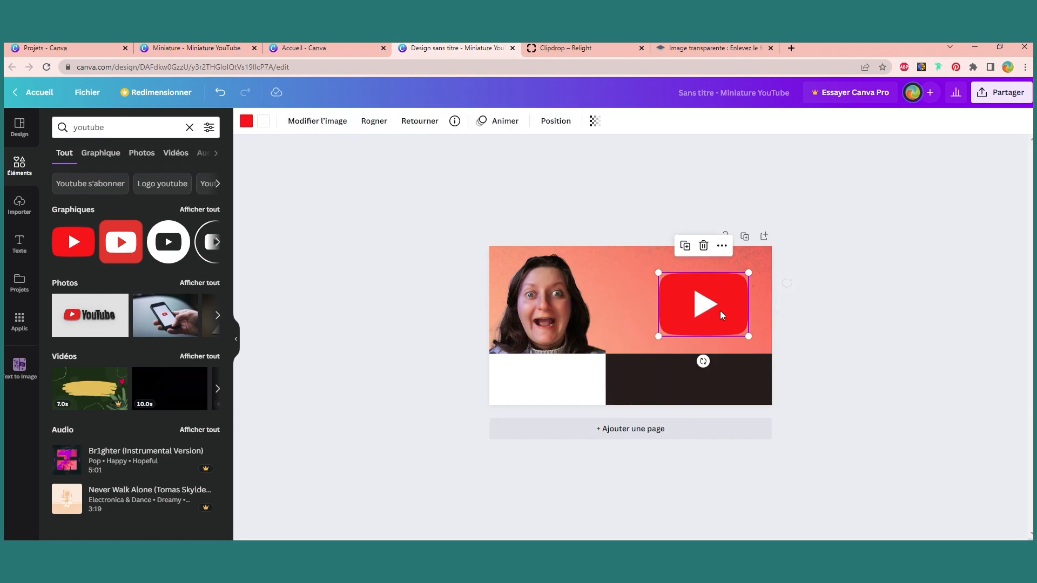
# Step: Recolour the dark rectangle with the red document colour used by the YouTube logo
pyautogui.click(664, 384)
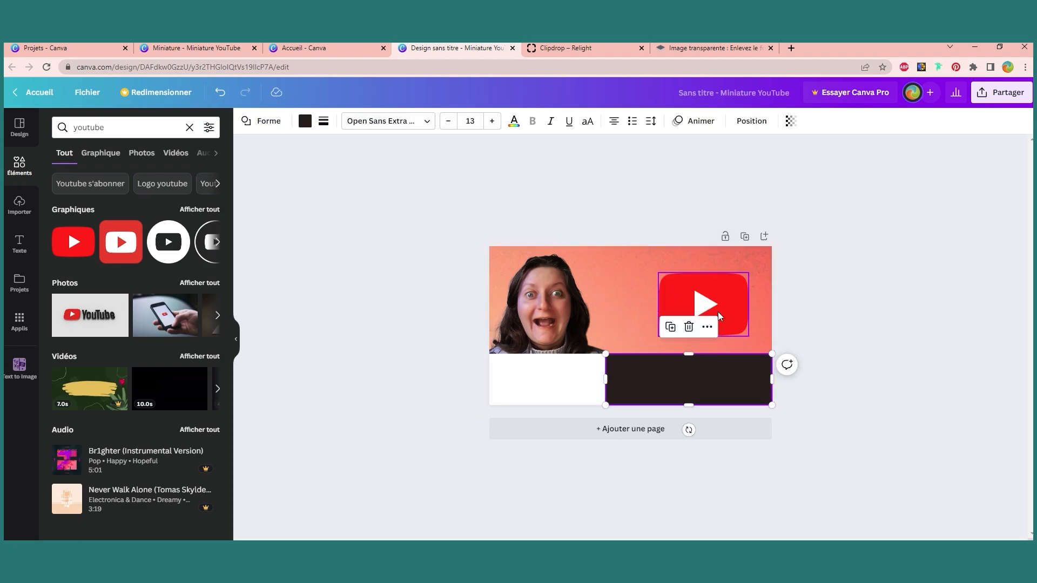
pyautogui.click(305, 121)
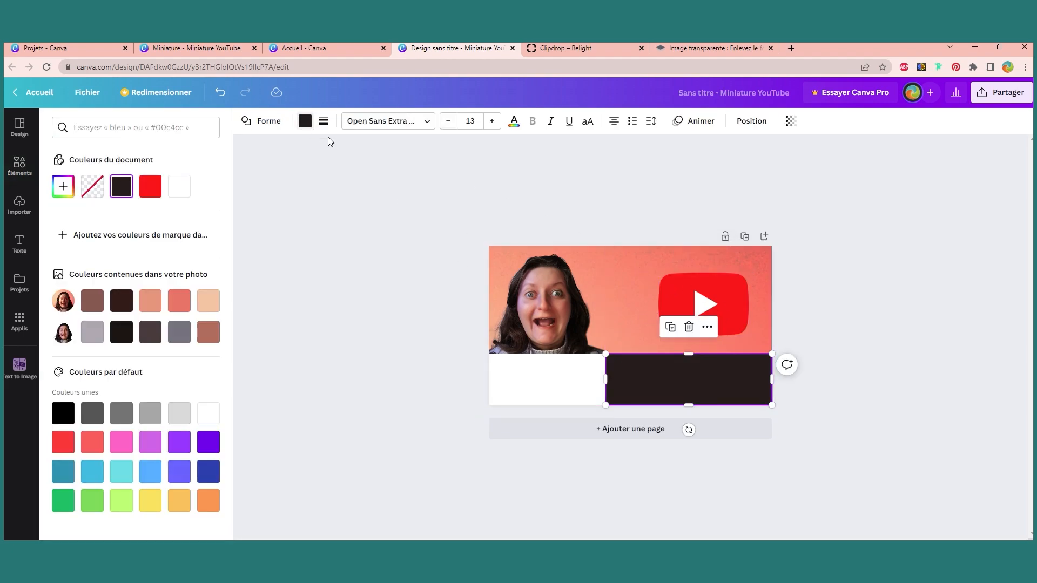
pyautogui.click(146, 194)
pyautogui.click(367, 282)
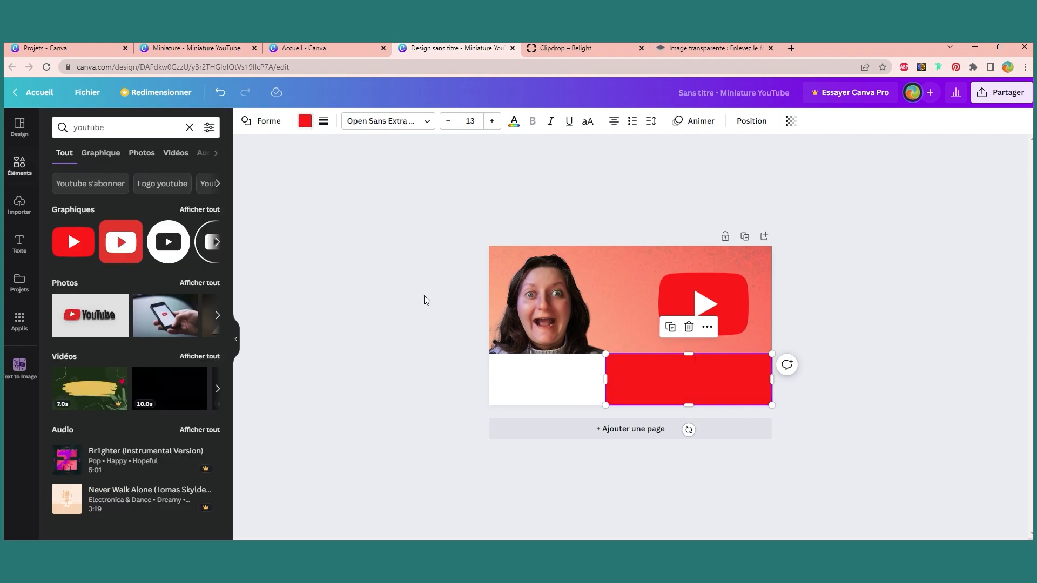
pyautogui.click(912, 376)
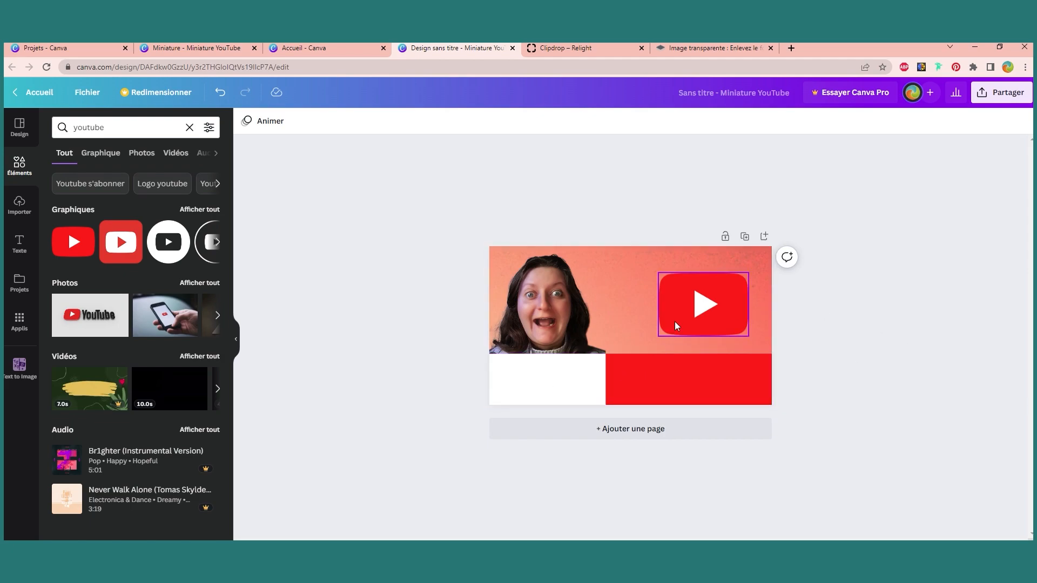
# Step: Shrink the YouTube logo and move it into the middle of the coral area above the red rectangle
pyautogui.click(746, 316)
pyautogui.moveTo(748, 273); pyautogui.dragTo(713, 295)
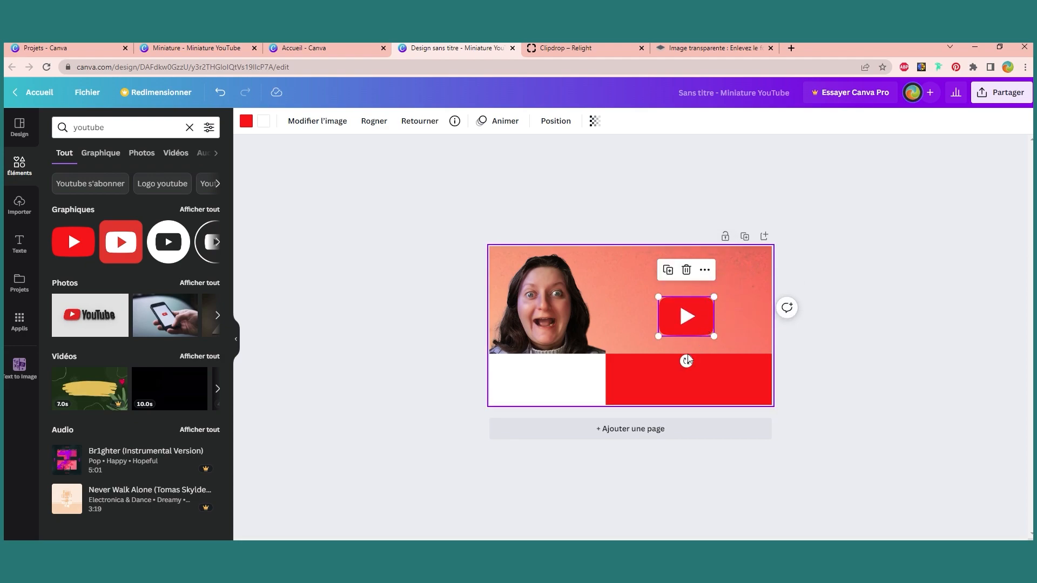
pyautogui.moveTo(685, 358); pyautogui.dragTo(691, 359)
pyautogui.hotkey('ctrl', 'z')
pyautogui.click(688, 317)
pyautogui.moveTo(688, 317); pyautogui.dragTo(719, 304)
pyautogui.click(887, 315)
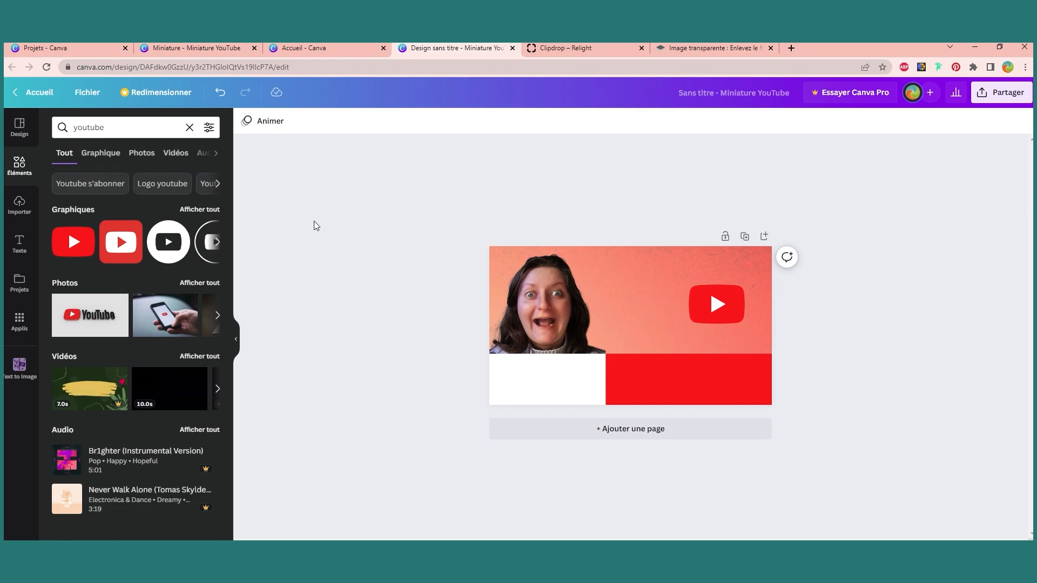
# Step: Add a heading to the page reading "MINIATURE"
pyautogui.click(19, 243)
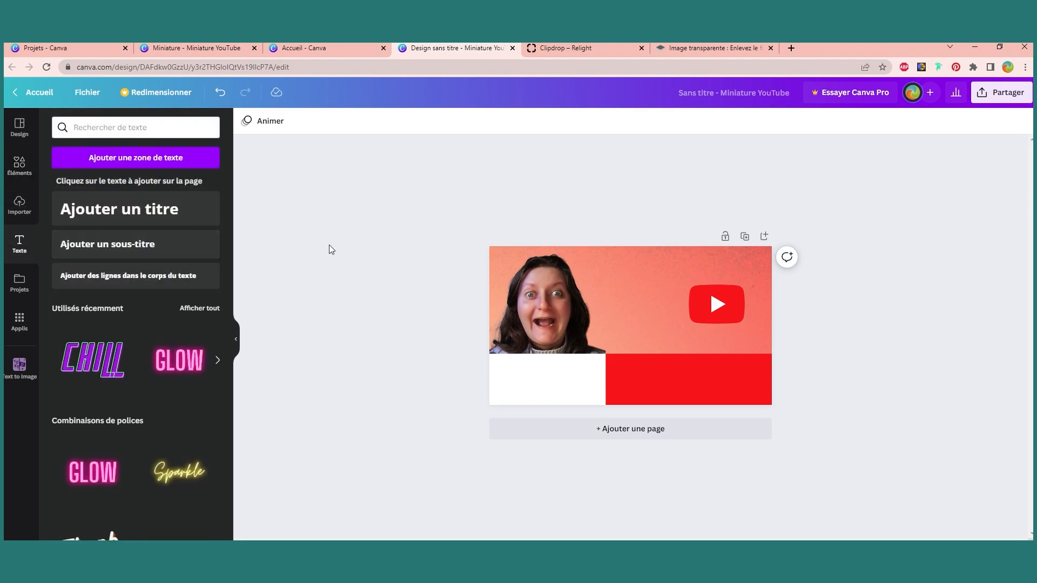
pyautogui.click(154, 210)
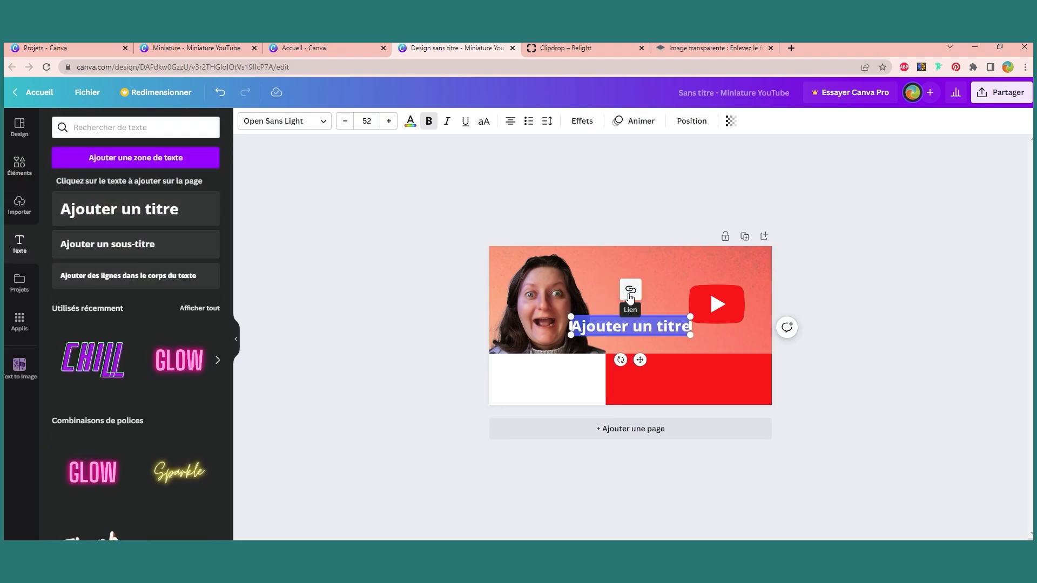
pyautogui.write('MI')
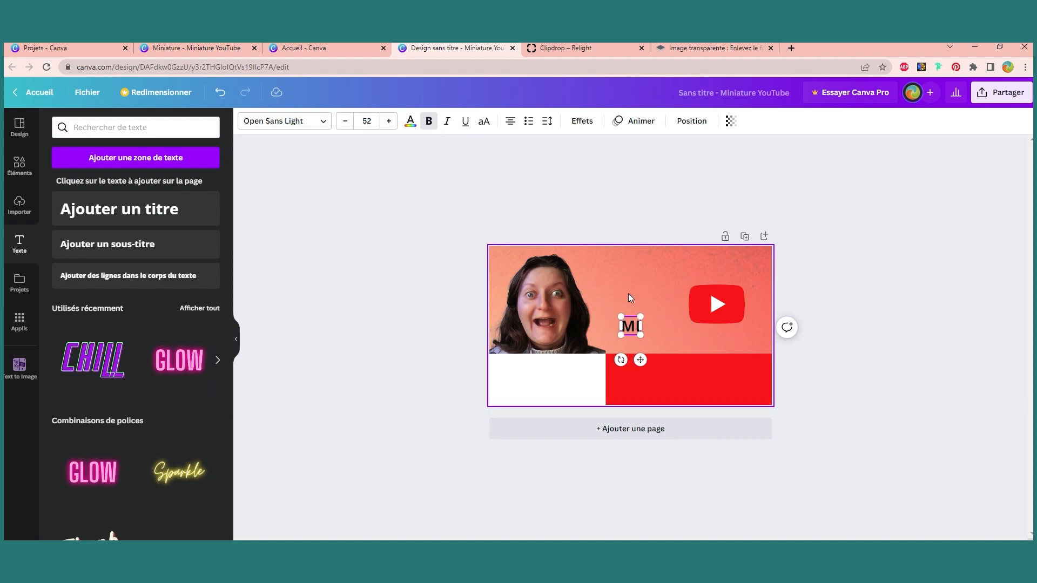
pyautogui.write('NIATURE')
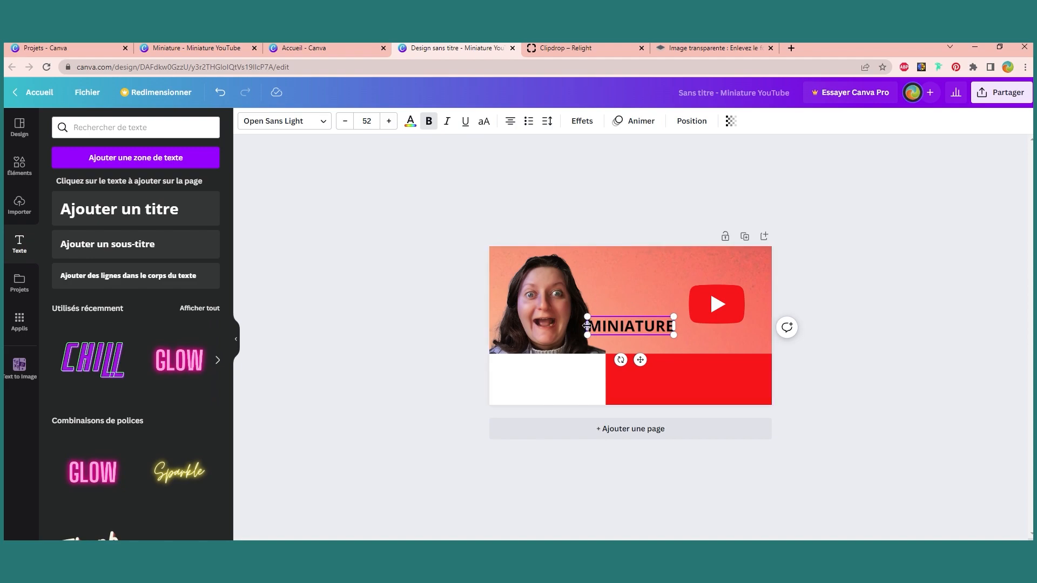
# Step: Colour the "MINIATURE" heading white and give it the Élévation text effect
pyautogui.moveTo(675, 327)
pyautogui.mouseDown()
pyautogui.moveTo(594, 327)
pyautogui.moveTo(675, 327)
pyautogui.mouseUp()
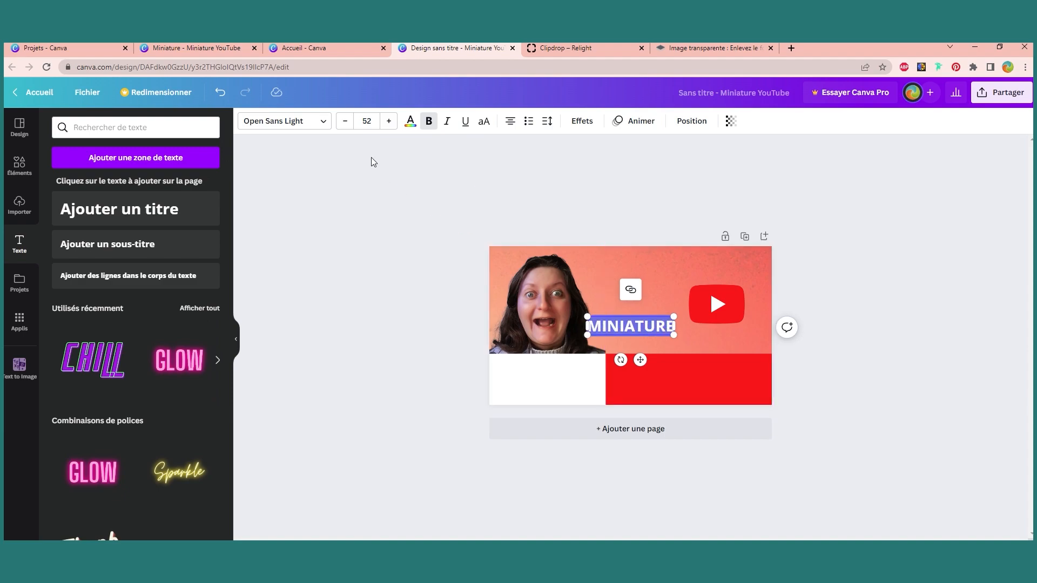
pyautogui.click(410, 122)
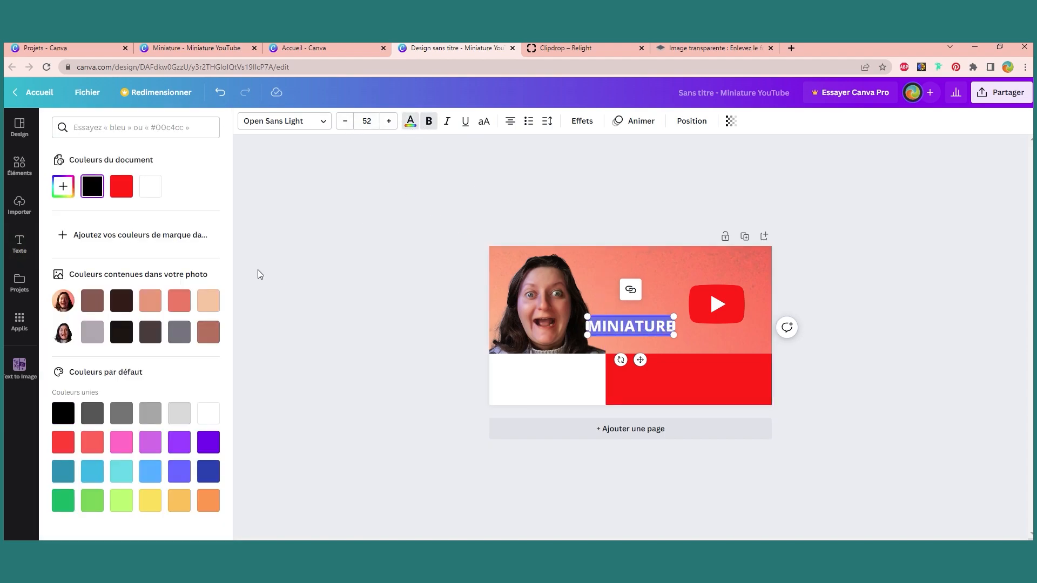
pyautogui.click(150, 186)
pyautogui.click(581, 121)
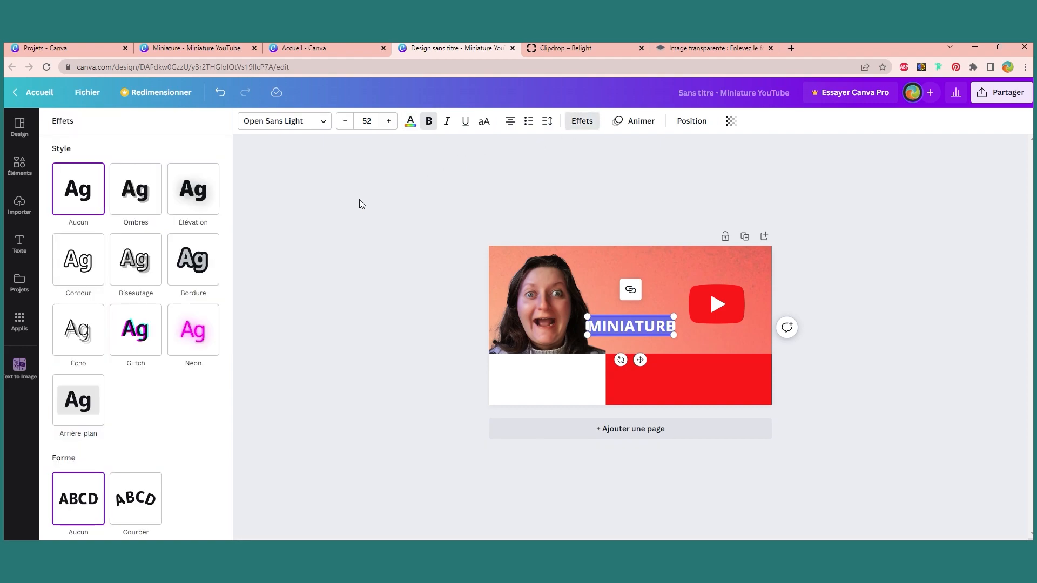
pyautogui.click(190, 193)
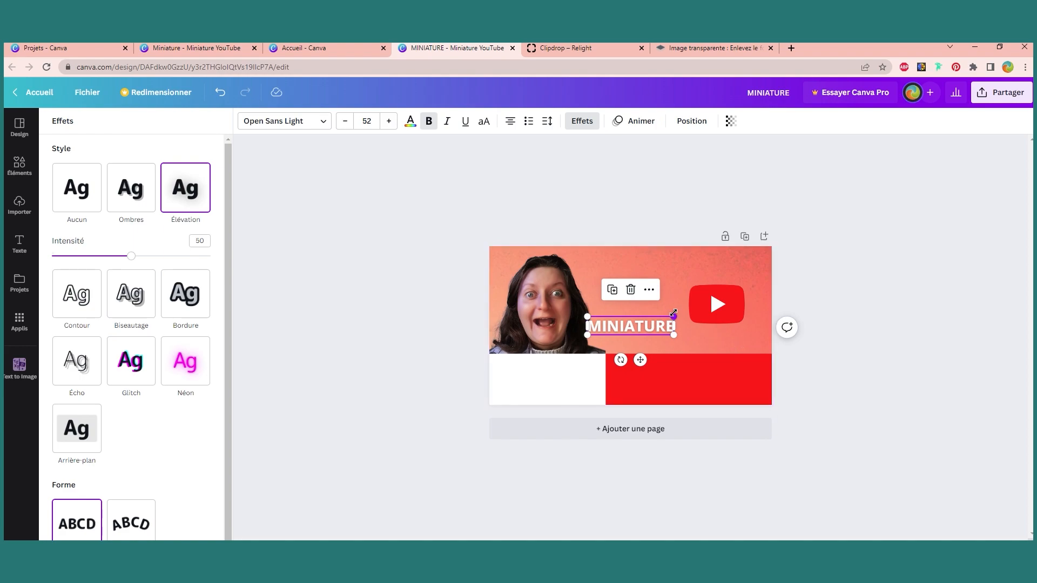
# Step: Enlarge the heading to font size 66 and place it between the portrait and the YouTube logo, overlapping the logo and vertically aligned with it
pyautogui.moveTo(675, 316)
pyautogui.mouseDown()
pyautogui.moveTo(698, 312)
pyautogui.moveTo(687, 307)
pyautogui.mouseUp()
pyautogui.click(893, 403)
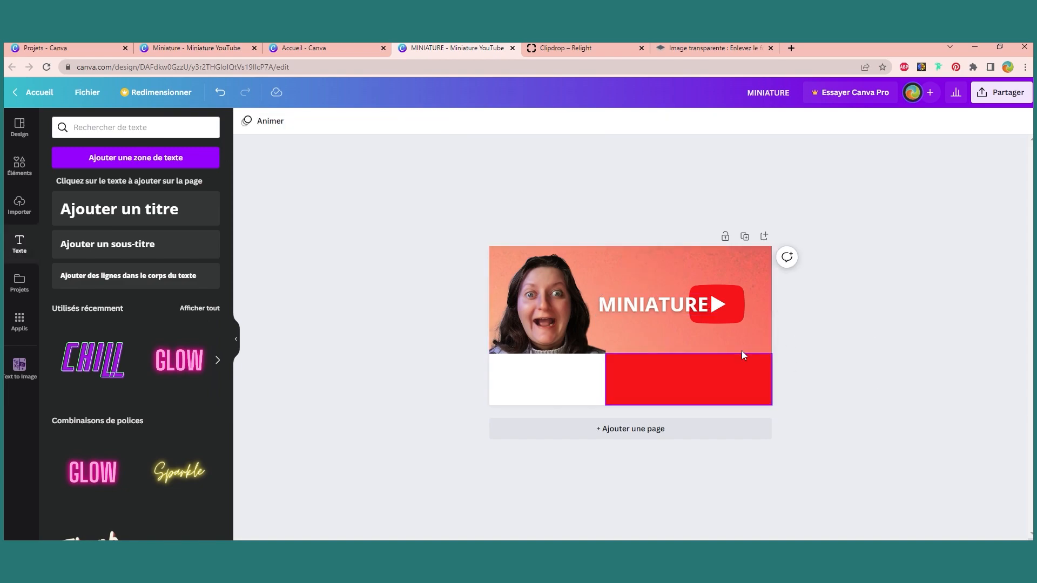
pyautogui.moveTo(663, 300); pyautogui.dragTo(661, 301)
pyautogui.click(802, 348)
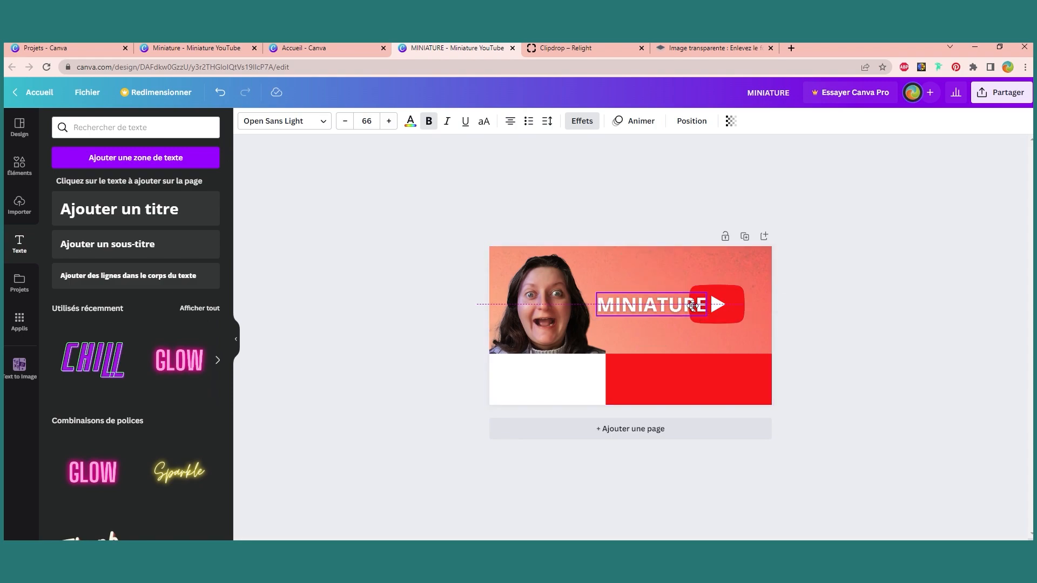
pyautogui.click(941, 342)
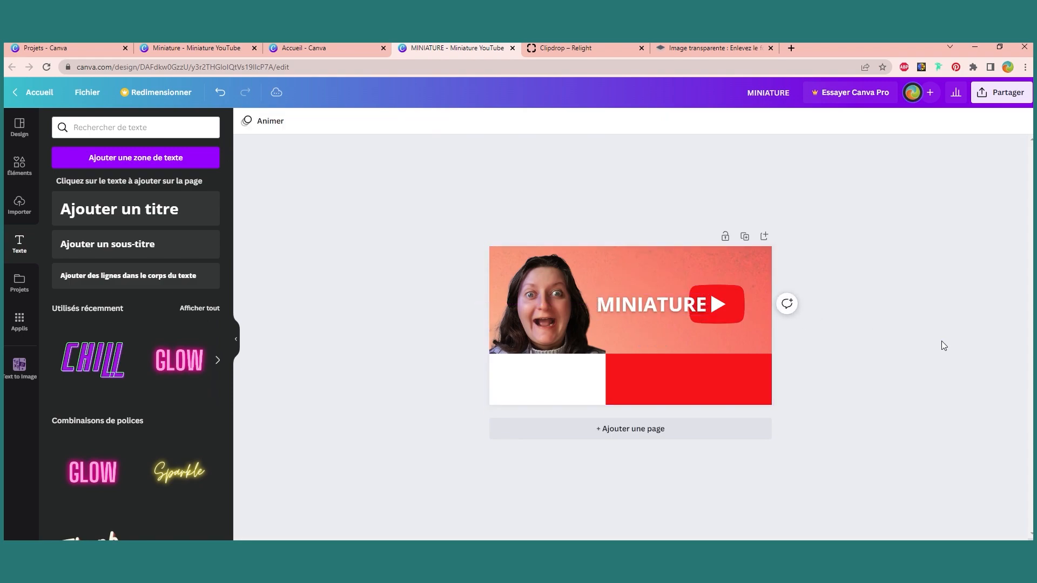
# Step: Tilt the heading and the YouTube logo together slightly counterclockwise and shift them a little up and to the right
pyautogui.click(689, 307)
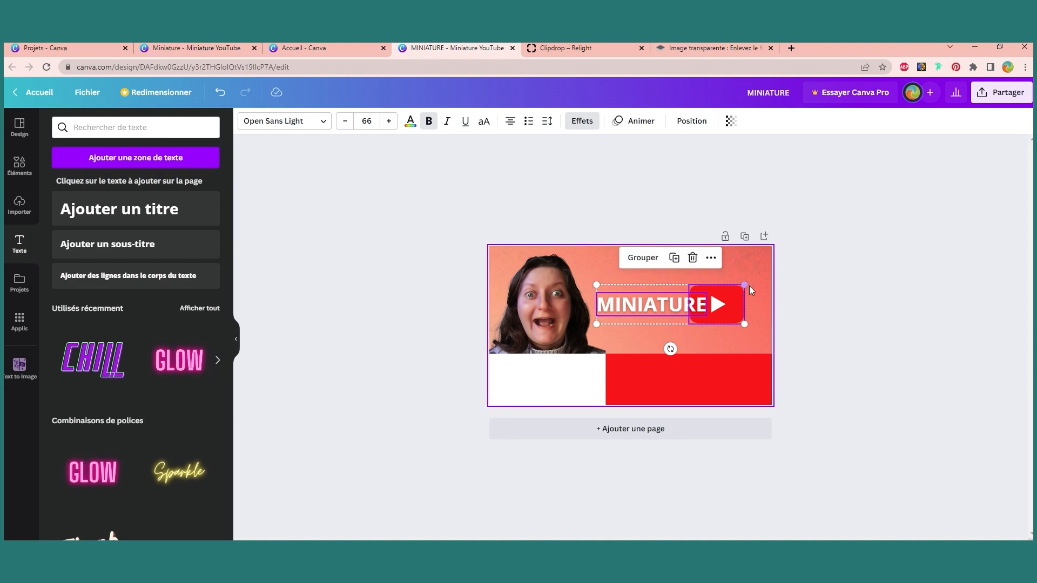
pyautogui.moveTo(670, 350); pyautogui.dragTo(673, 350)
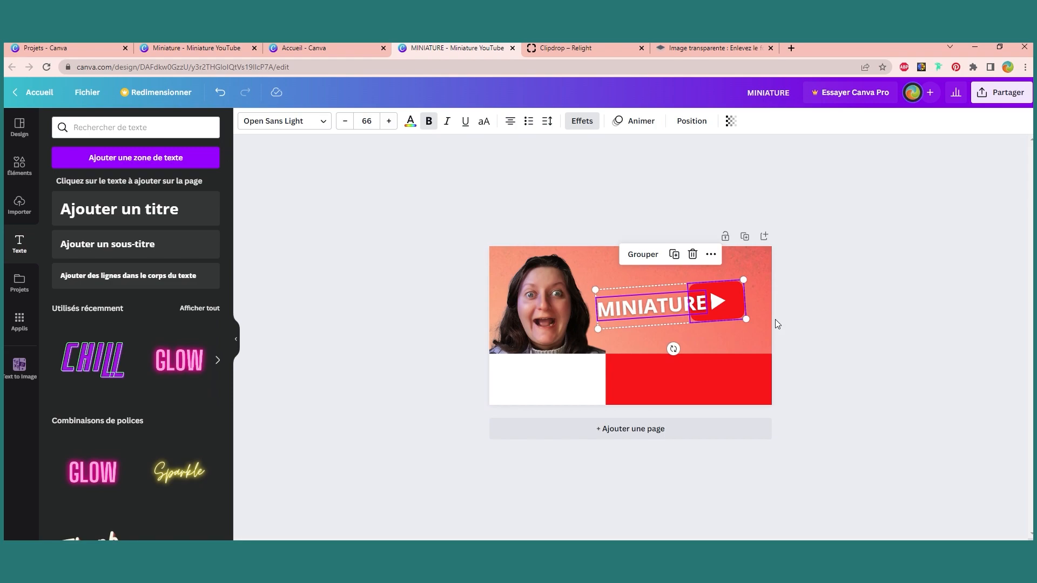
pyautogui.moveTo(734, 306); pyautogui.dragTo(739, 301)
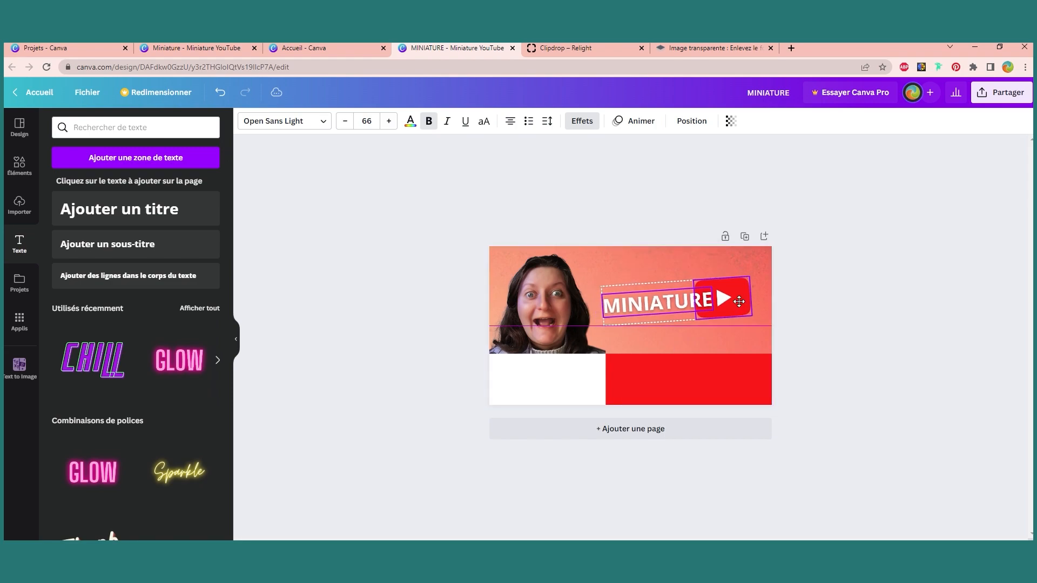
pyautogui.click(890, 318)
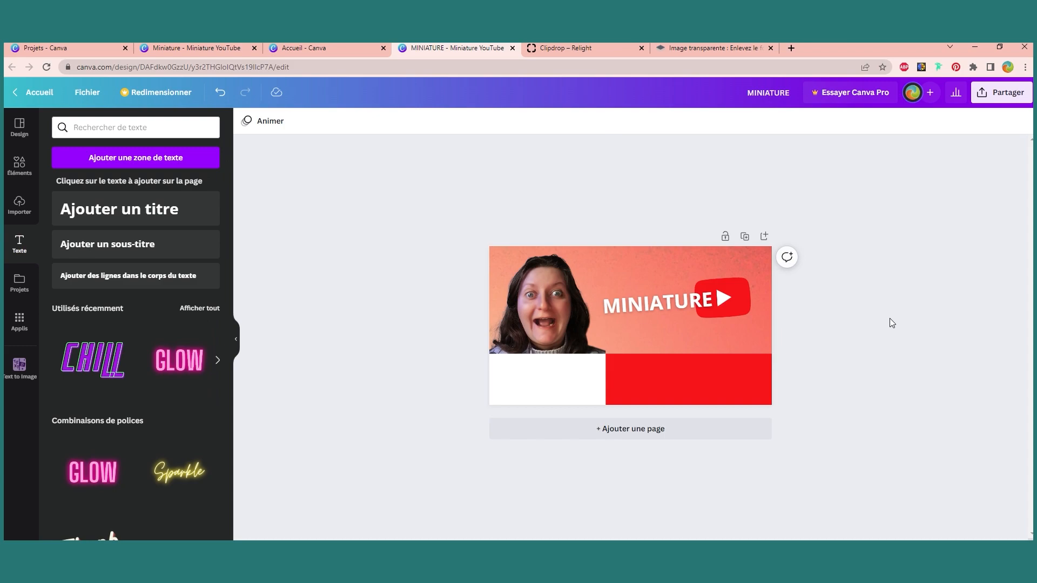
# Step: Enlarge the heading and the YouTube logo together until the text size is 77.4
pyautogui.click(662, 309)
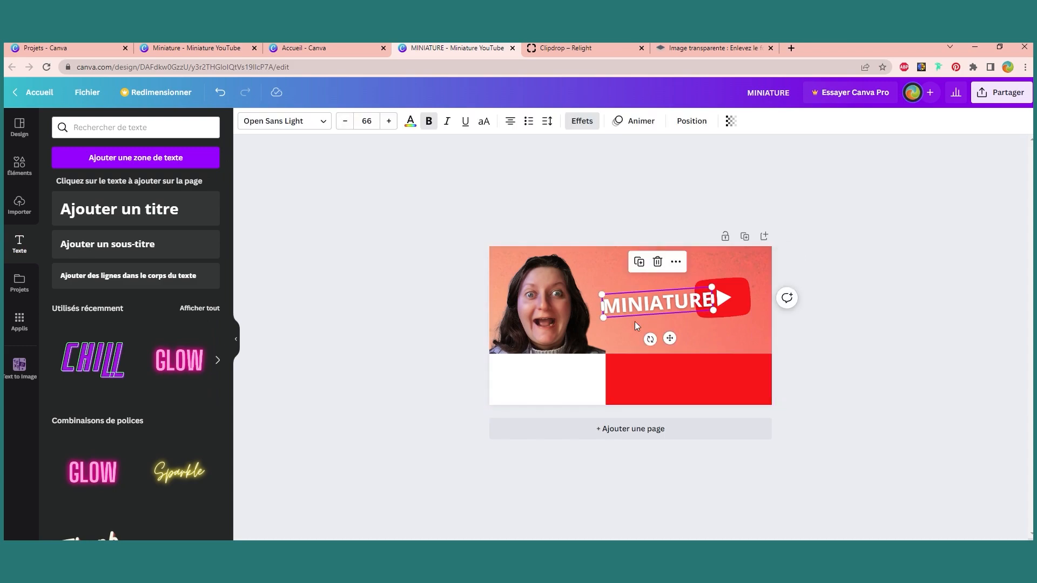
pyautogui.keyDown('shift'); pyautogui.click(735, 299); pyautogui.keyUp('shift')
pyautogui.moveTo(599, 319); pyautogui.dragTo(580, 326)
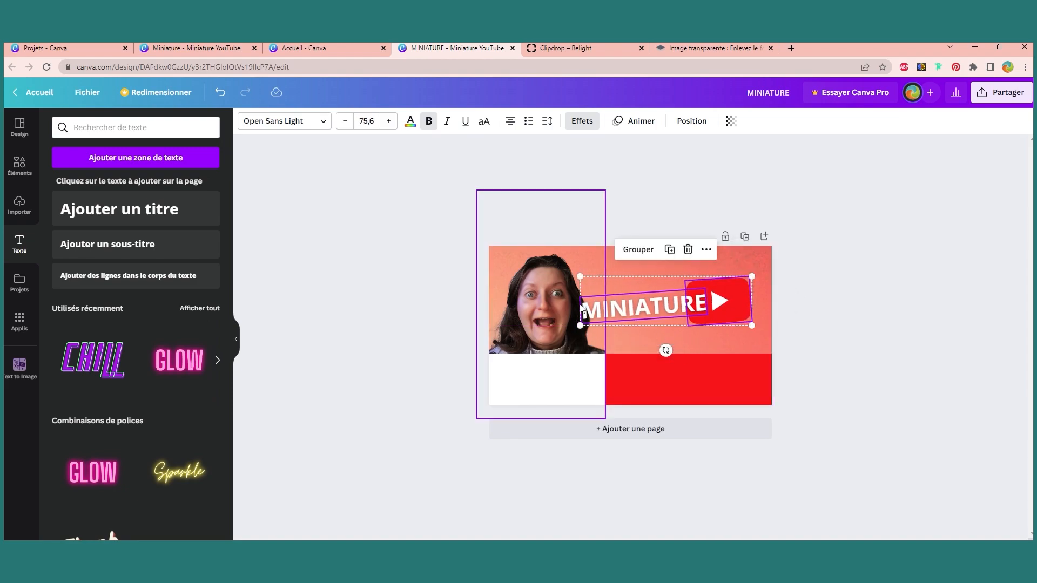
pyautogui.moveTo(752, 273); pyautogui.dragTo(756, 275)
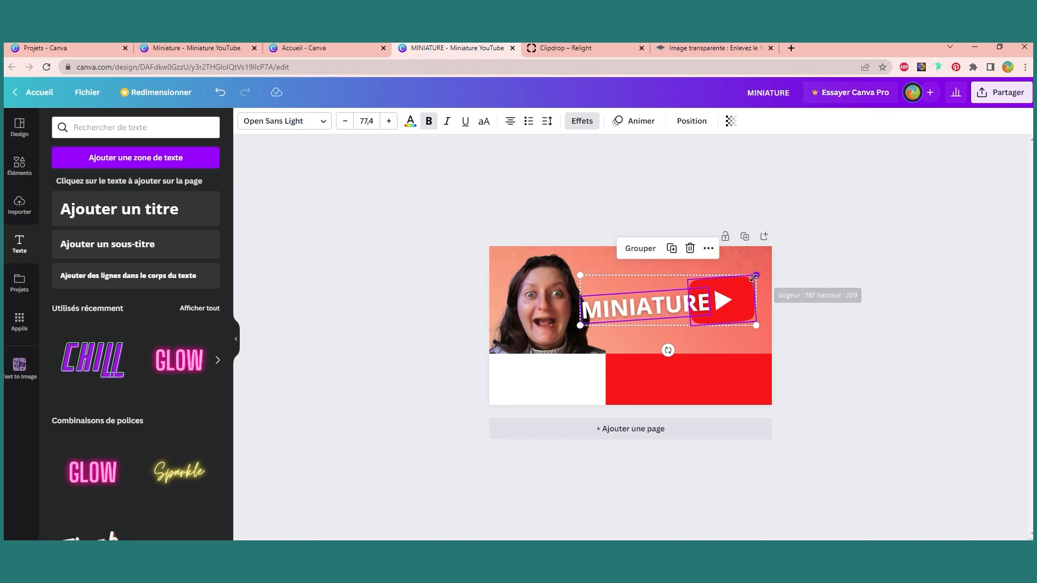
pyautogui.click(867, 309)
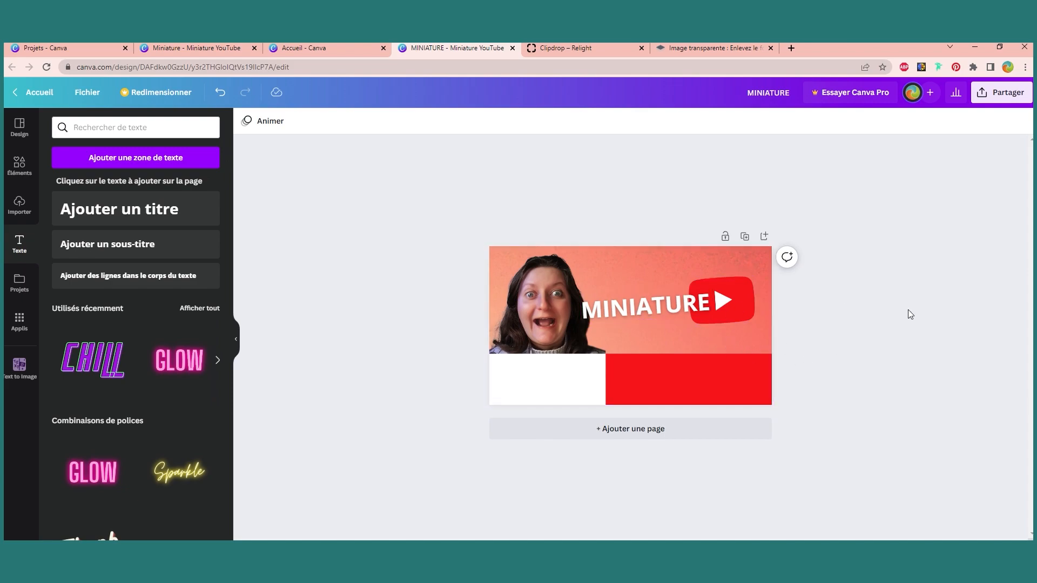
# Step: Duplicate the portrait cutout and park the copy over the right side of the thumbnail
pyautogui.click(543, 293)
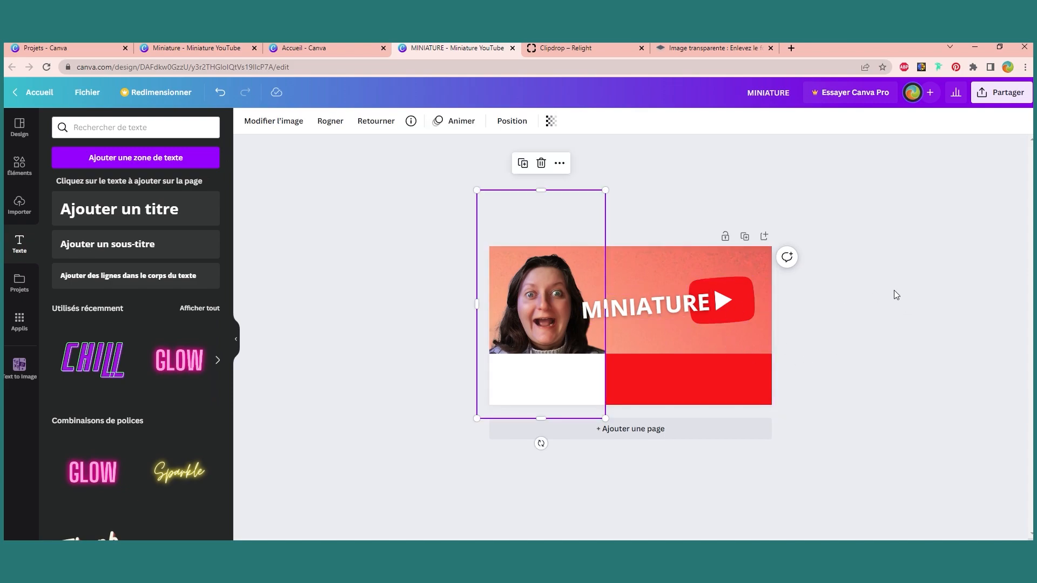
pyautogui.click(927, 299)
pyautogui.click(524, 264)
pyautogui.click(523, 164)
pyautogui.moveTo(545, 286); pyautogui.dragTo(754, 301)
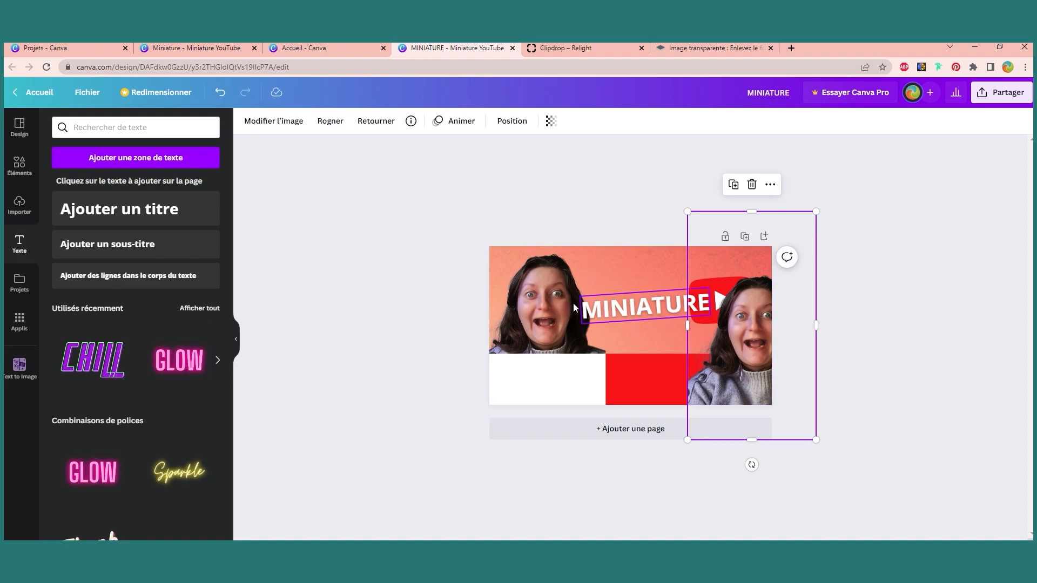
# Step: Adjust the original portrait cutout to brightness 100, contrast 100 and saturation 4
pyautogui.click(529, 289)
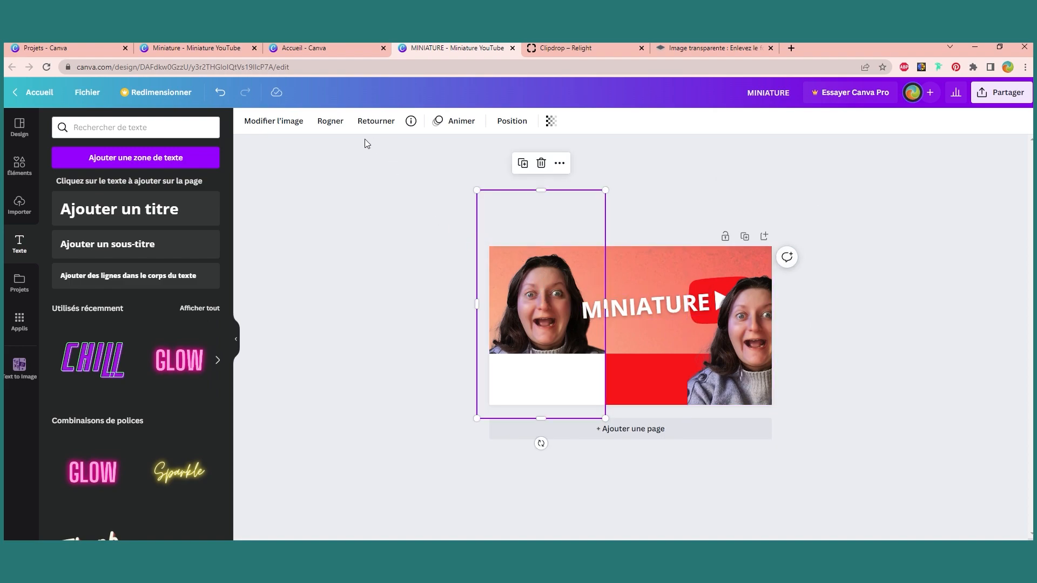
pyautogui.click(292, 122)
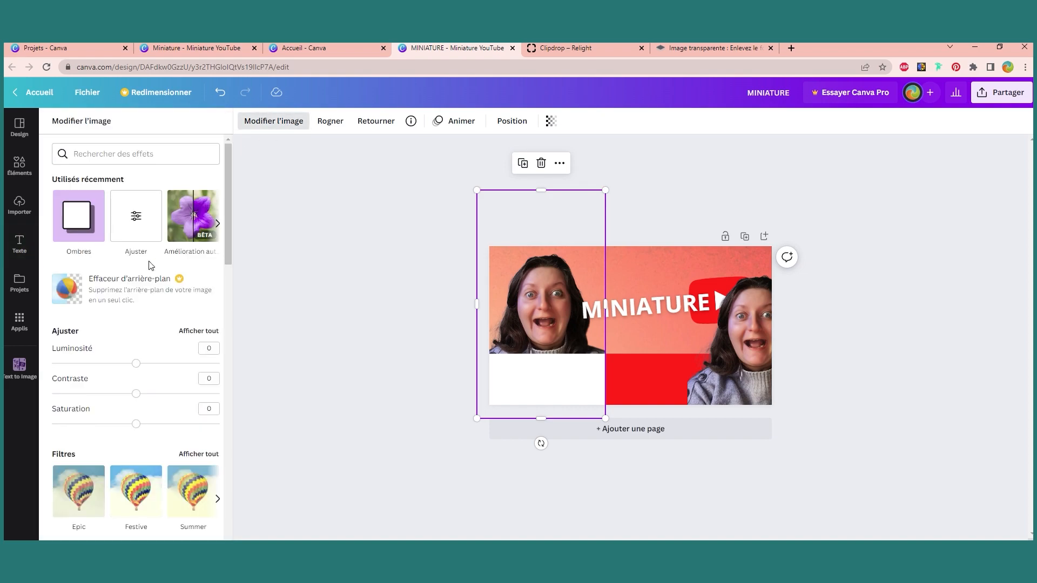
pyautogui.click(140, 238)
pyautogui.moveTo(136, 169); pyautogui.dragTo(287, 194)
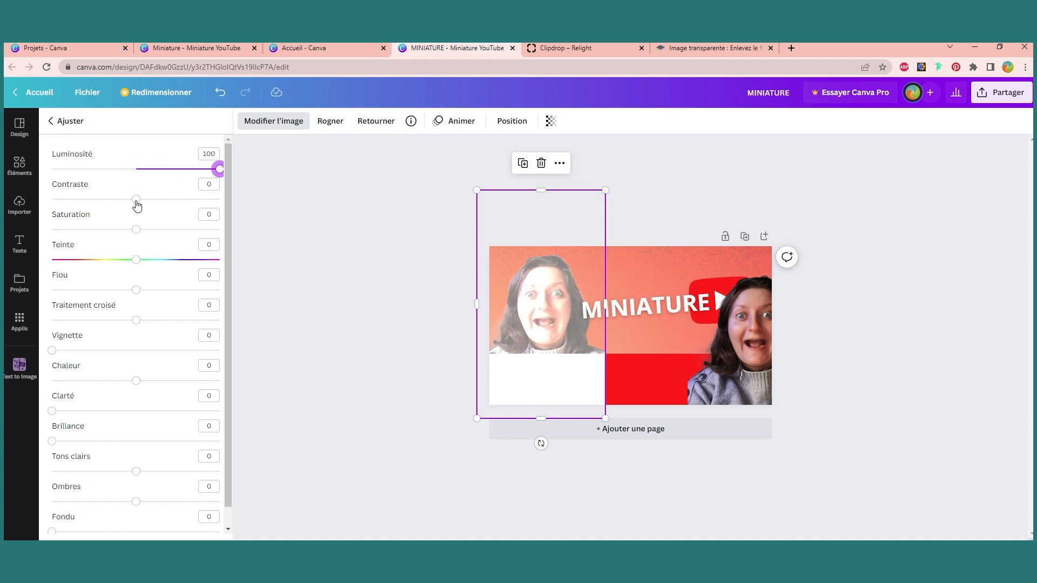
pyautogui.moveTo(136, 204); pyautogui.dragTo(308, 224)
pyautogui.moveTo(131, 231); pyautogui.dragTo(346, 258)
pyautogui.moveTo(219, 230); pyautogui.dragTo(139, 229)
# Step: Turn the original cutout into a yellow glow with blur, cross process and warmth at 100, clarity at 61, and some fade
pyautogui.moveTo(136, 291); pyautogui.dragTo(267, 307)
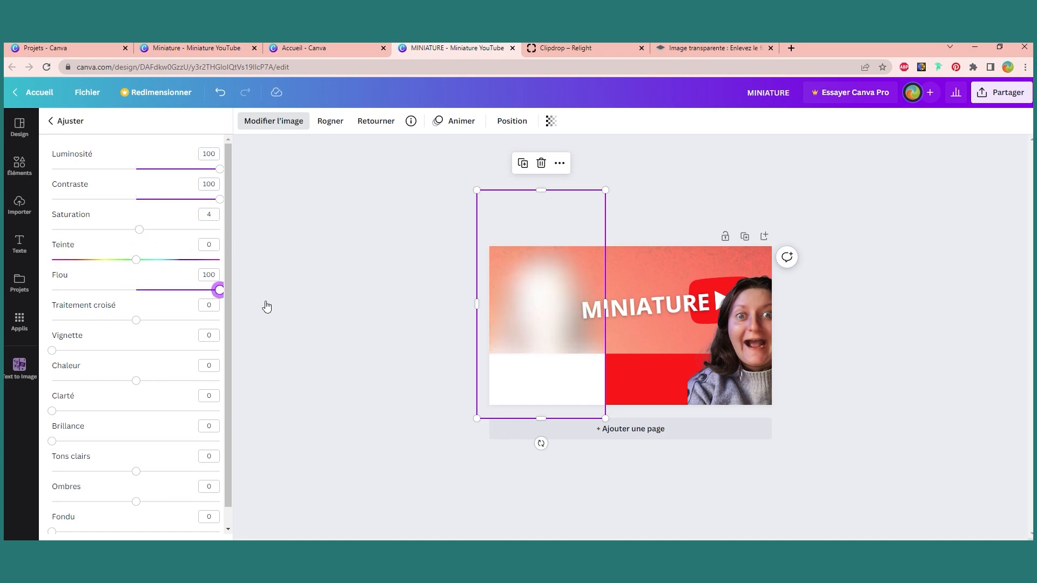
pyautogui.moveTo(139, 325); pyautogui.dragTo(266, 332)
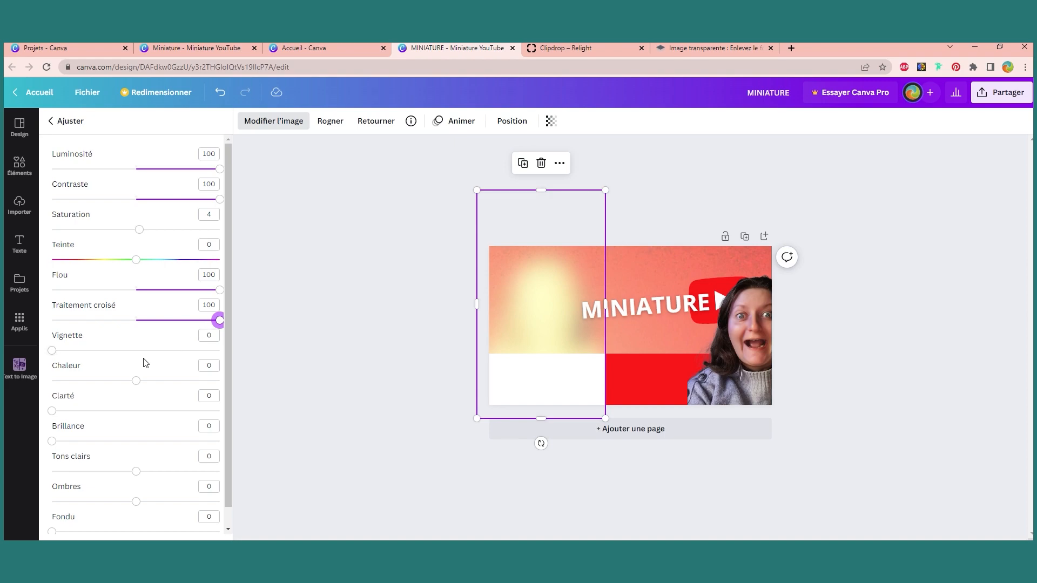
pyautogui.moveTo(136, 381); pyautogui.dragTo(10, 354)
pyautogui.moveTo(51, 381); pyautogui.dragTo(240, 389)
pyautogui.moveTo(52, 411); pyautogui.dragTo(155, 411)
pyautogui.scroll(-1, 178, 434)
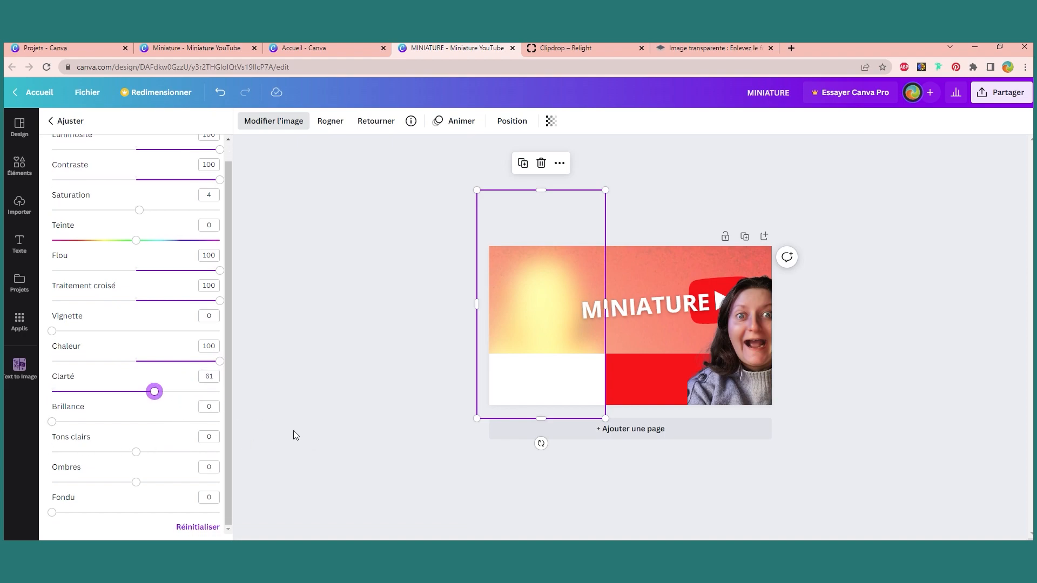
pyautogui.moveTo(53, 512); pyautogui.dragTo(79, 540)
# Step: Enlarge the blurred glow, shift it slightly left, and move the sharp portrait copy on top of it
pyautogui.moveTo(603, 188); pyautogui.dragTo(626, 154)
pyautogui.moveTo(571, 273); pyautogui.dragTo(559, 275)
pyautogui.moveTo(766, 332); pyautogui.dragTo(548, 328)
pyautogui.click(909, 352)
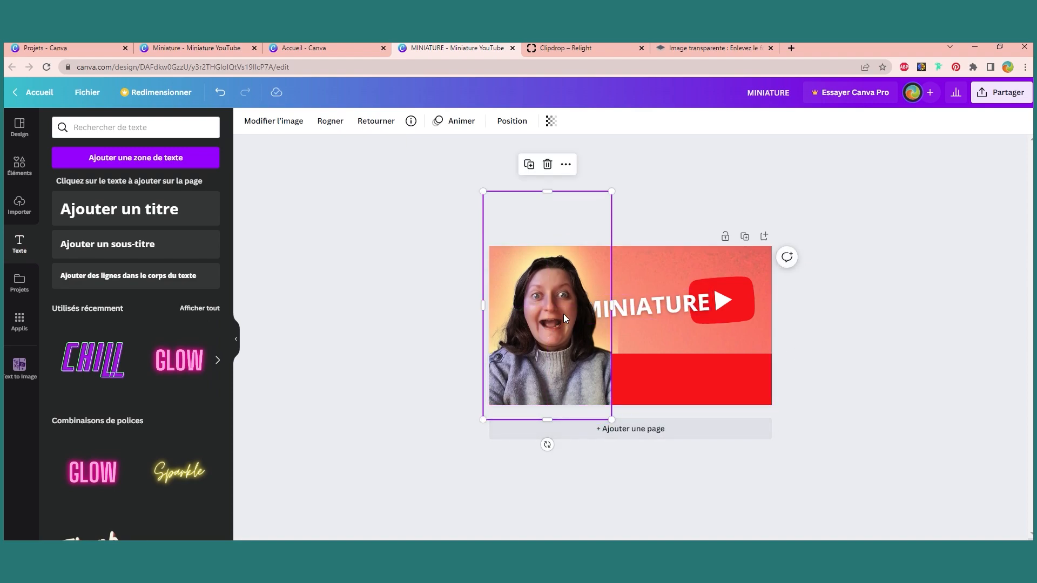
# Step: Move the sharp portrait aside and bring the white rectangle forward in front of it
pyautogui.moveTo(558, 352); pyautogui.dragTo(504, 321)
pyautogui.click(582, 396)
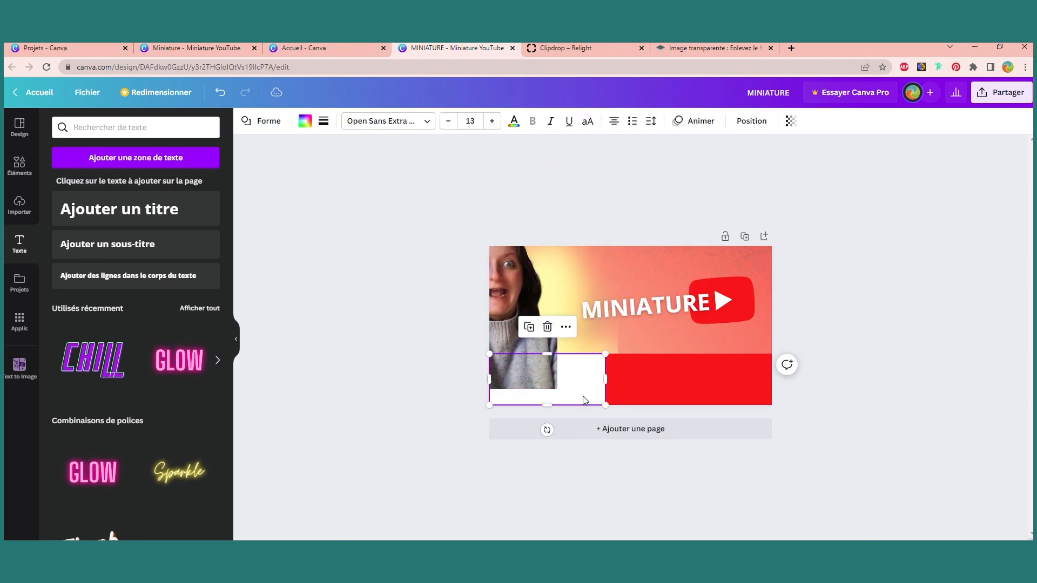
pyautogui.rightClick(585, 399)
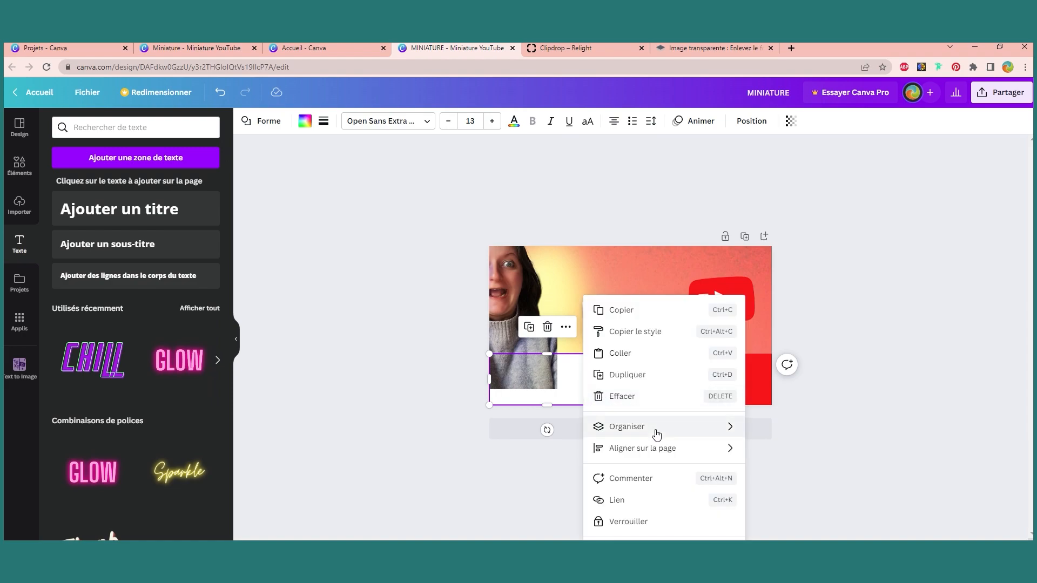
pyautogui.moveTo(729, 432)
pyautogui.click(776, 430)
# Step: Centre the sharp portrait over the glow again and widen the white rectangle to the right beneath it
pyautogui.moveTo(514, 295); pyautogui.dragTo(559, 322)
pyautogui.moveTo(604, 372); pyautogui.dragTo(619, 379)
pyautogui.click(580, 377)
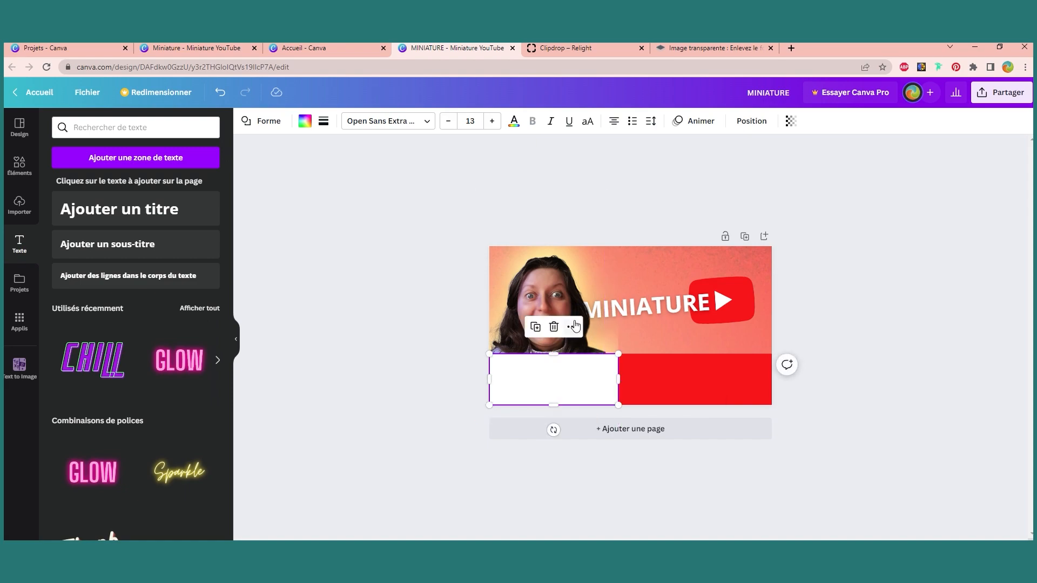
pyautogui.click(559, 292)
pyautogui.click(866, 360)
pyautogui.moveTo(532, 299); pyautogui.dragTo(535, 298)
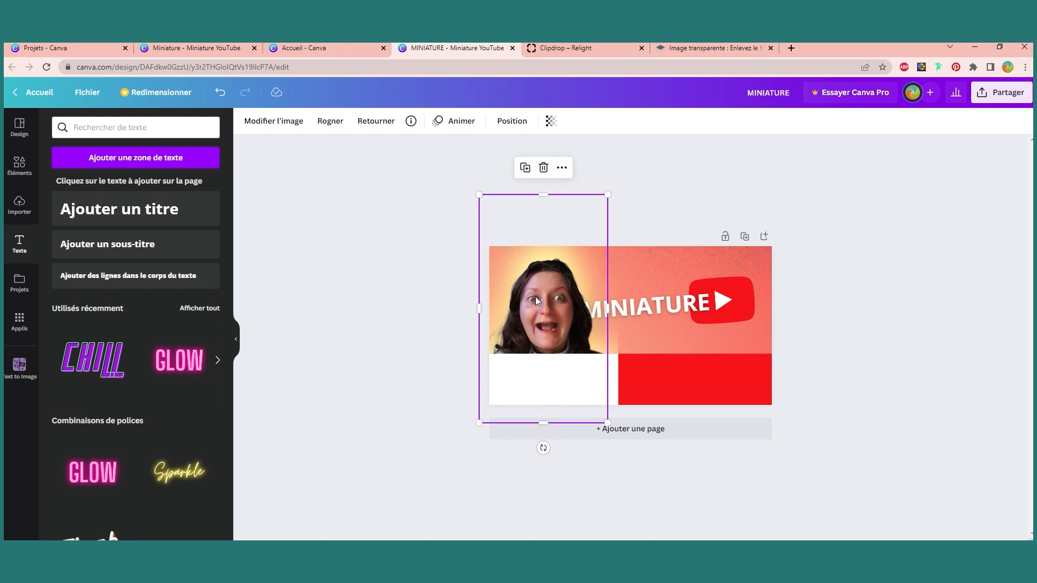
# Step: Bring the "MINIATURE" heading forward in front of the portrait cutout
pyautogui.click(864, 365)
pyautogui.click(652, 314)
pyautogui.rightClick(652, 315)
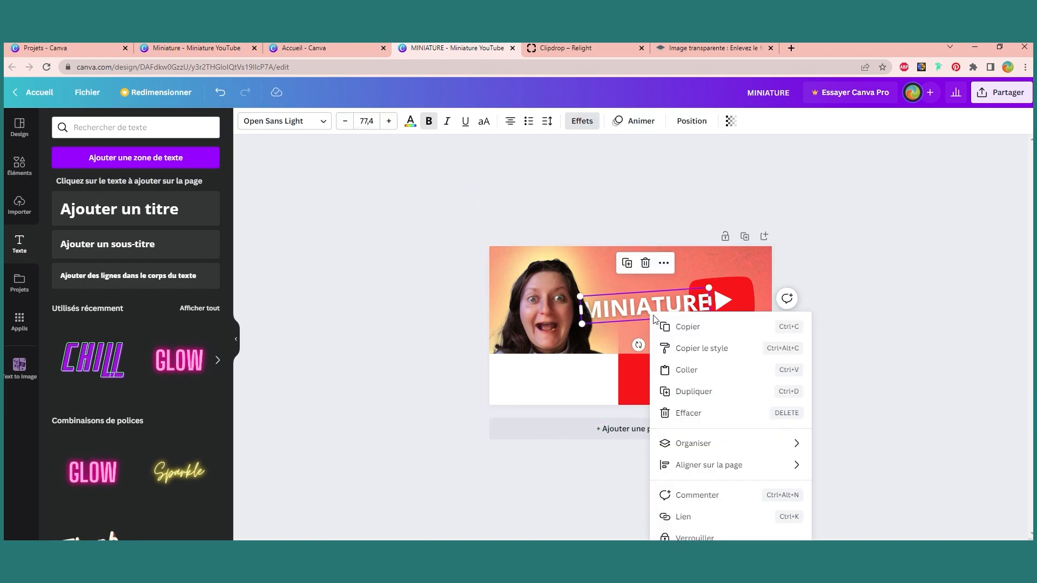
pyautogui.moveTo(727, 445)
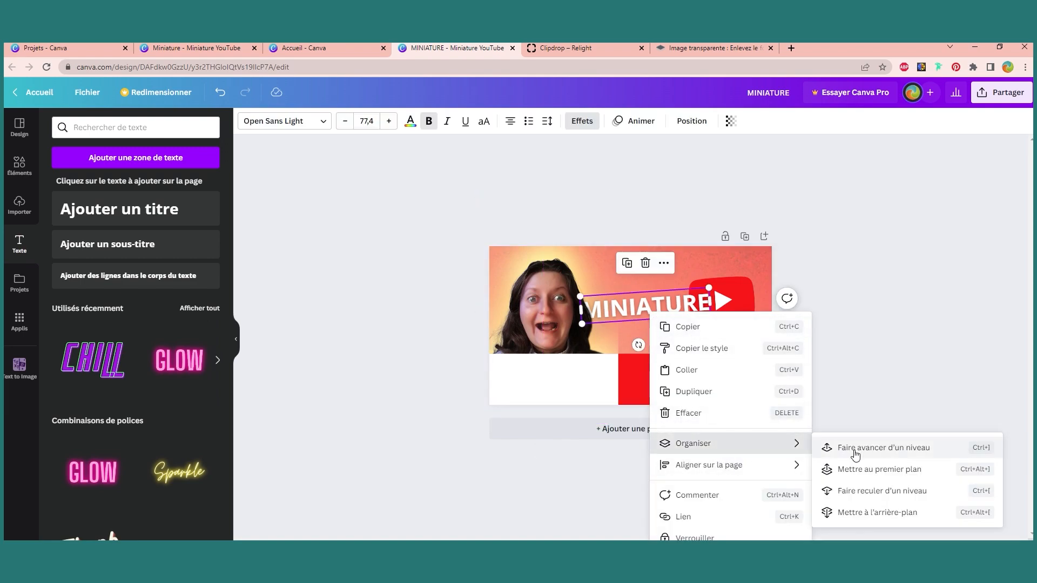
pyautogui.click(906, 412)
pyautogui.click(819, 397)
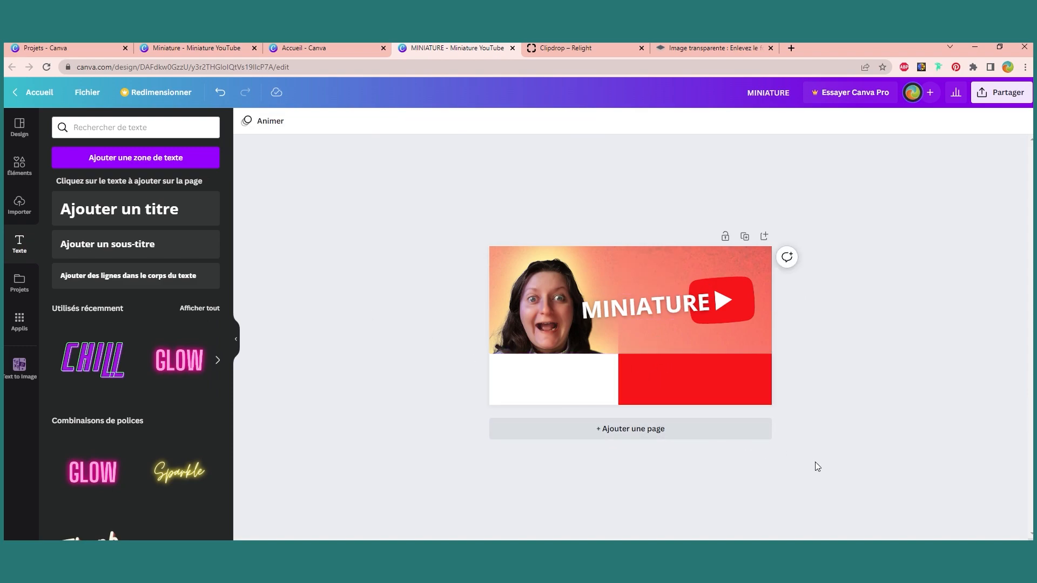
# Step: Adjust the coral background image to saturation -100 and hue 29 for a muted grey-green tone
pyautogui.moveTo(835, 551); pyautogui.dragTo(853, 551)
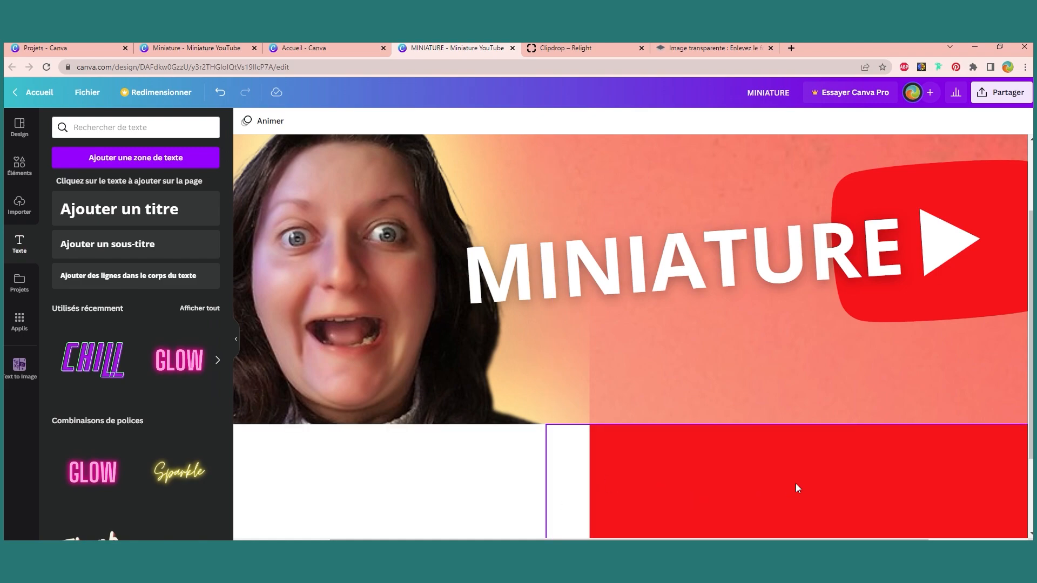
pyautogui.moveTo(826, 553); pyautogui.dragTo(802, 554)
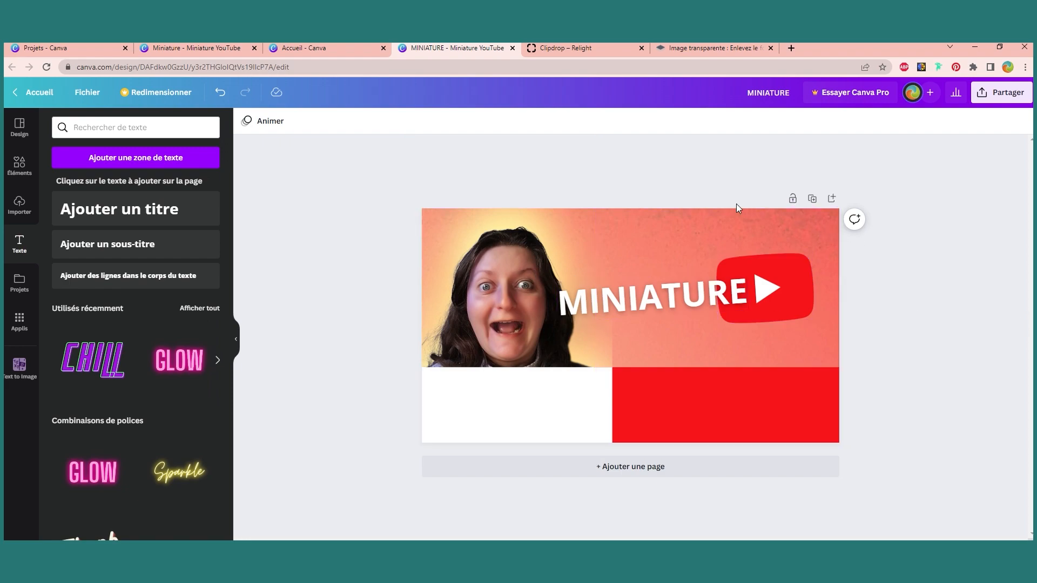
pyautogui.click(727, 224)
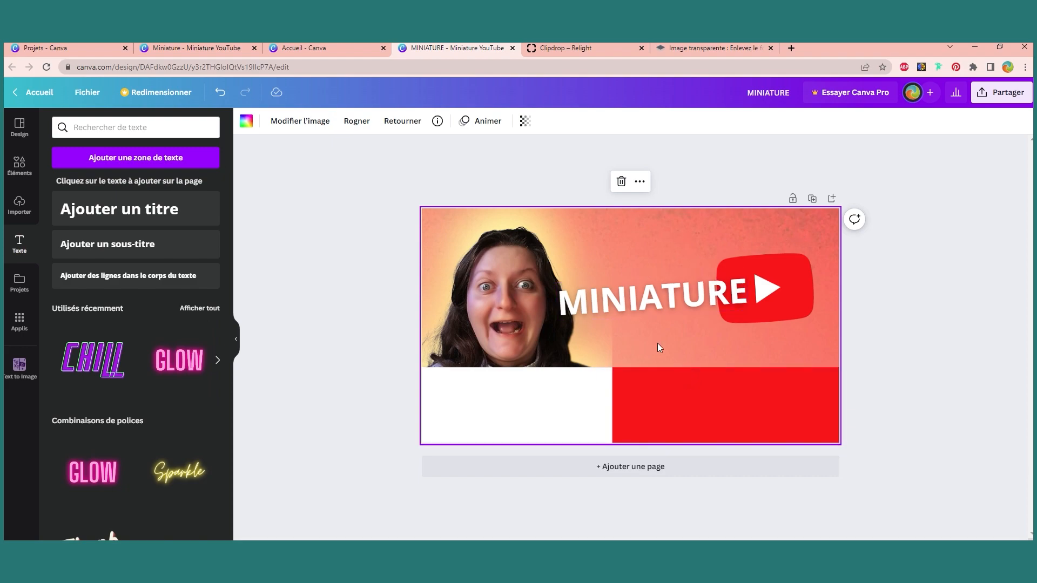
pyautogui.click(285, 124)
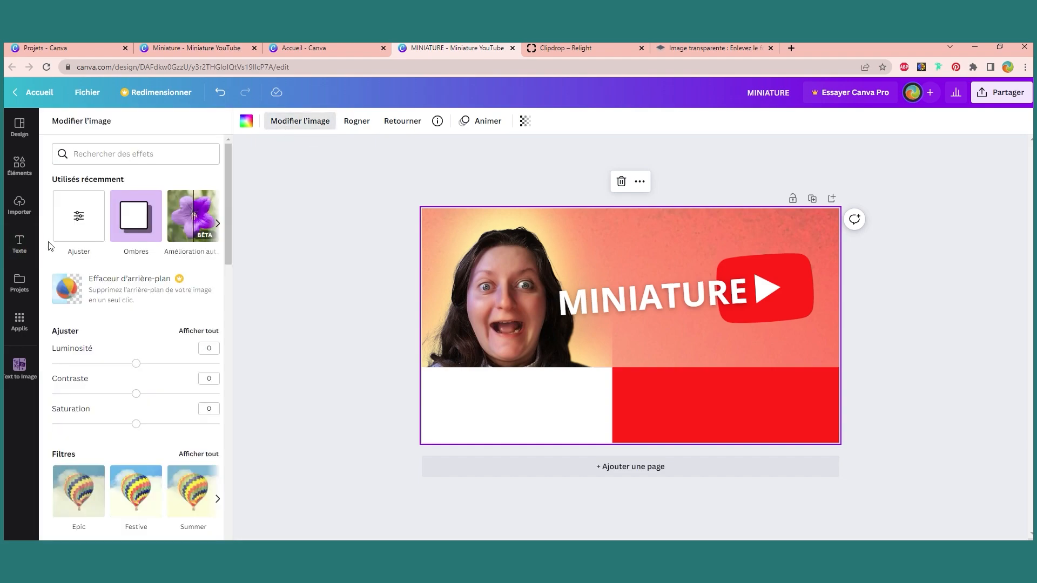
pyautogui.click(72, 225)
pyautogui.moveTo(136, 259); pyautogui.dragTo(6, 233)
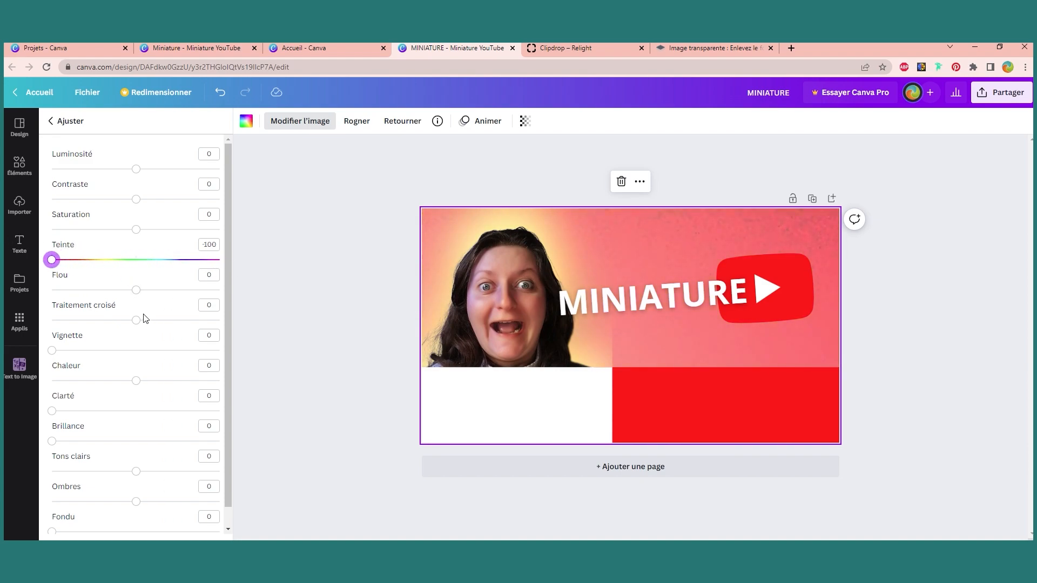
pyautogui.scroll(-1, 149, 323)
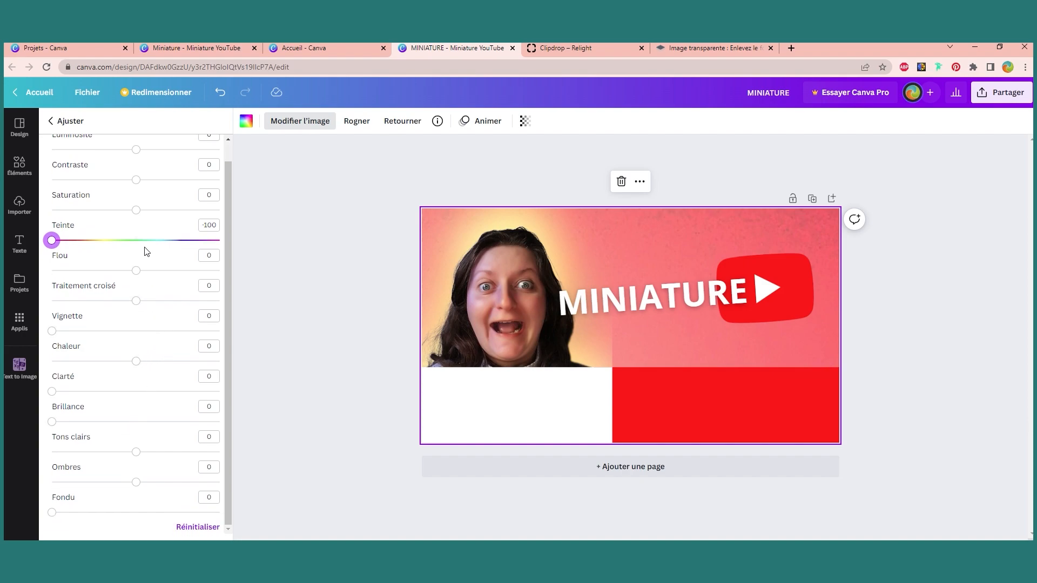
pyautogui.moveTo(136, 209); pyautogui.dragTo(51, 210)
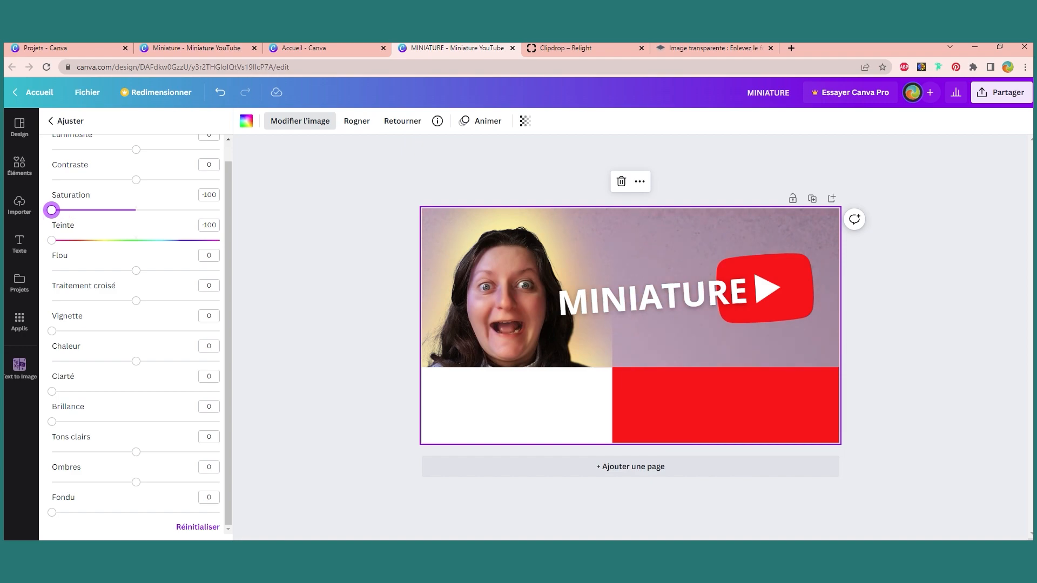
pyautogui.moveTo(51, 239); pyautogui.dragTo(175, 238)
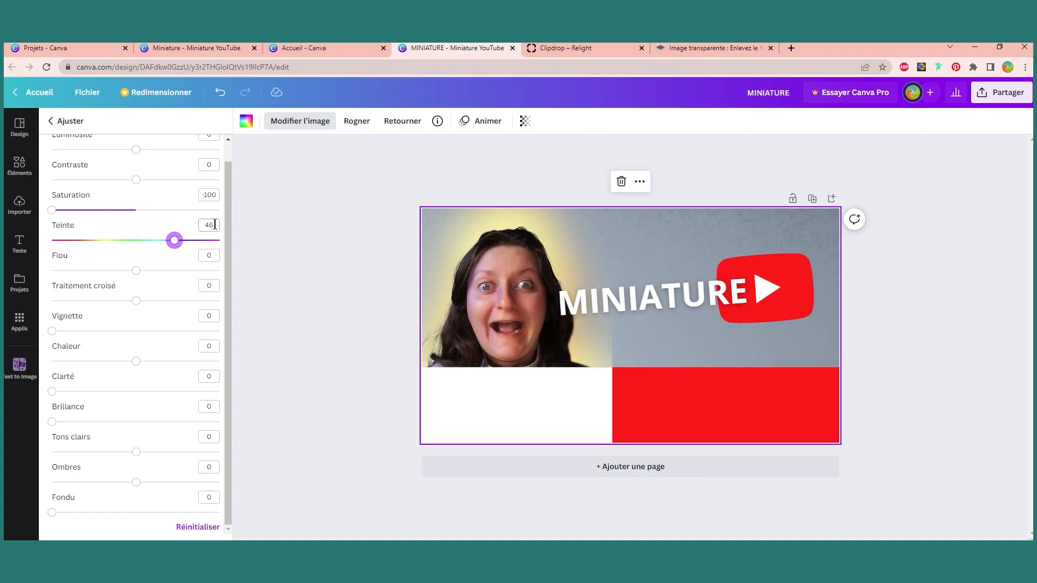
pyautogui.moveTo(178, 244)
pyautogui.mouseDown()
pyautogui.moveTo(188, 242)
pyautogui.moveTo(160, 243)
pyautogui.mouseUp()
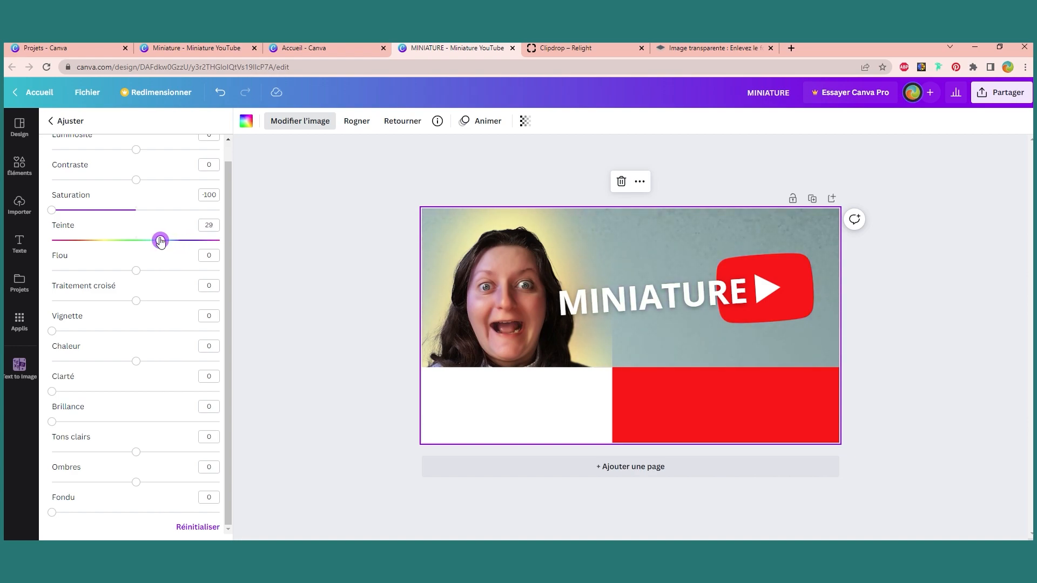
# Step: Move the sharp portrait aside and set the blurred glow's hue to 15 and Traitement croisé to -100
pyautogui.click(519, 218)
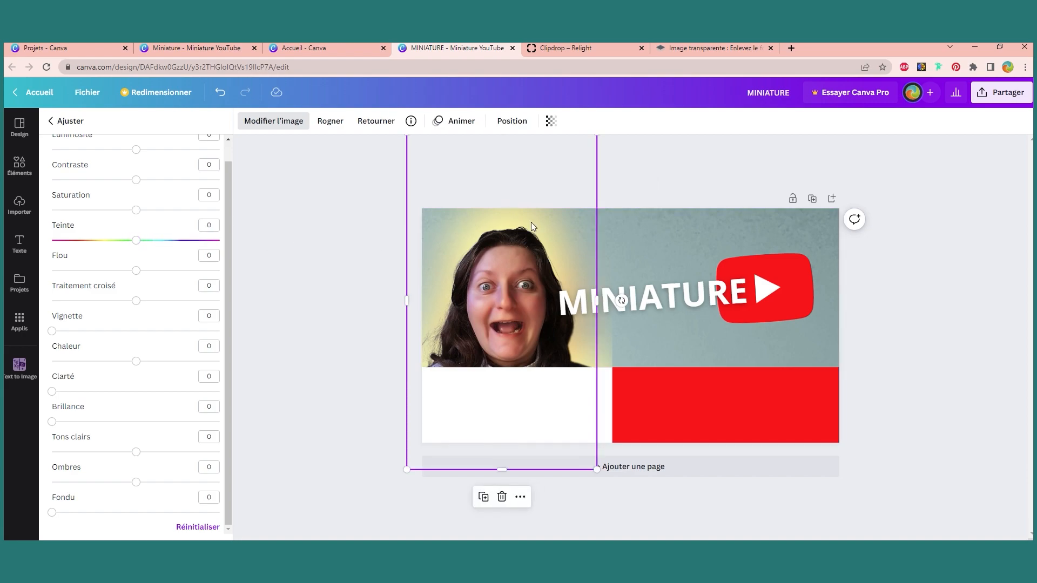
pyautogui.moveTo(534, 223); pyautogui.dragTo(484, 234)
pyautogui.click(562, 258)
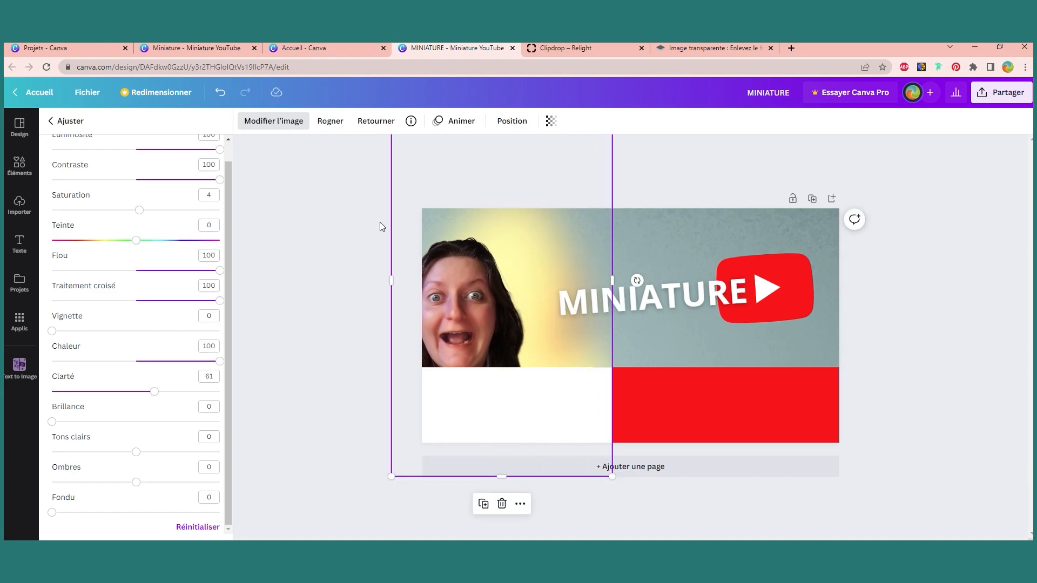
pyautogui.moveTo(137, 238); pyautogui.dragTo(152, 257)
pyautogui.moveTo(218, 300); pyautogui.dragTo(51, 300)
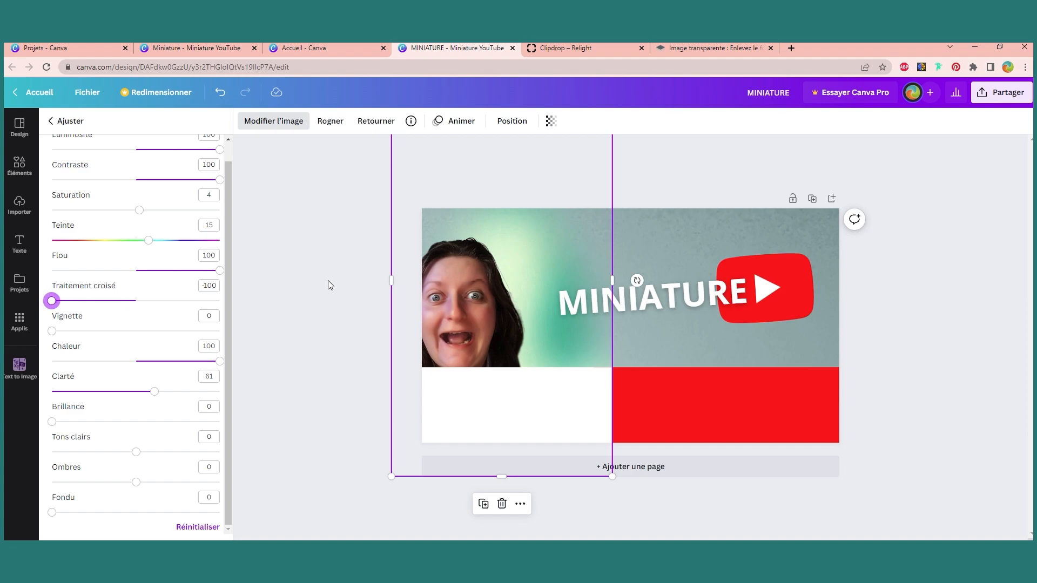
# Step: Move the sharp portrait back over the green glow and nudge both slightly left to realign them
pyautogui.moveTo(471, 307); pyautogui.dragTo(519, 290)
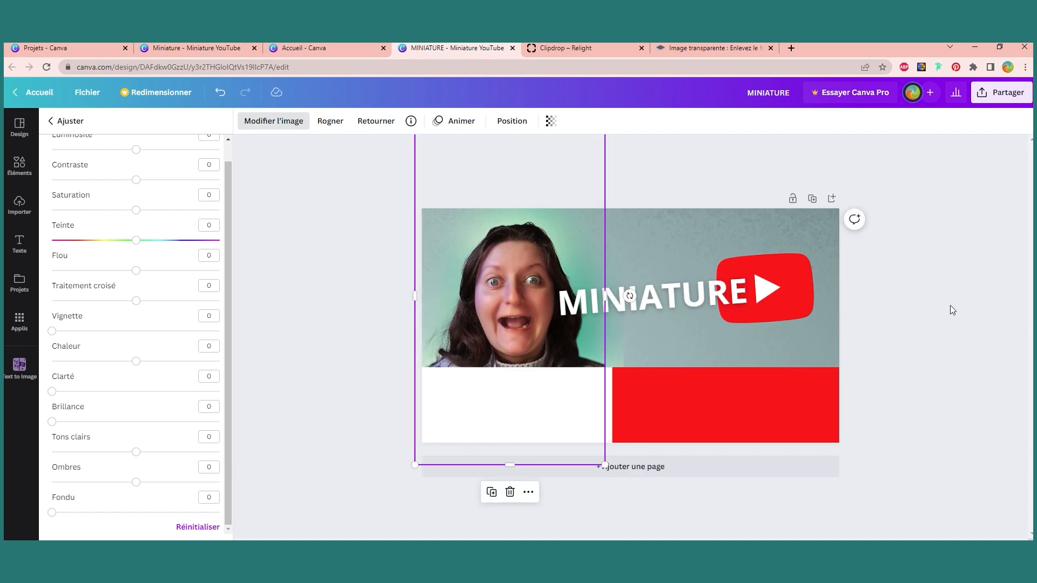
pyautogui.click(939, 300)
pyautogui.moveTo(507, 246); pyautogui.dragTo(511, 247)
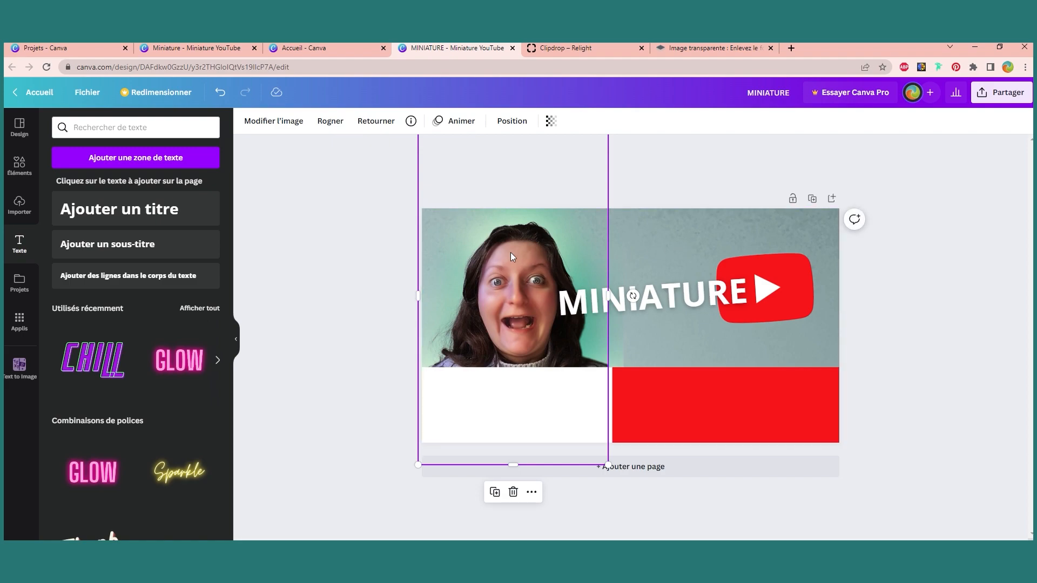
pyautogui.click(896, 271)
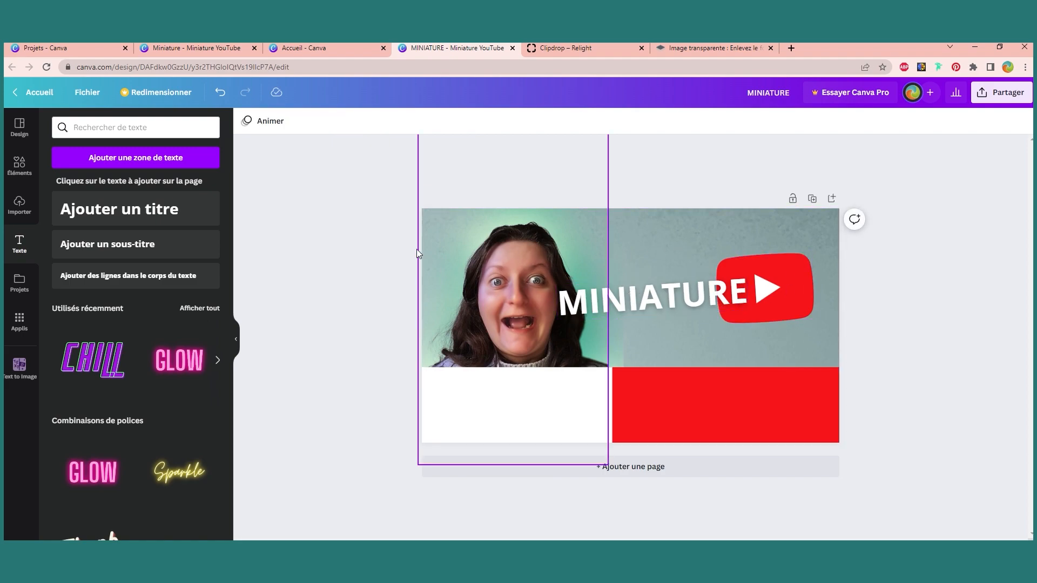
pyautogui.moveTo(444, 249); pyautogui.dragTo(438, 249)
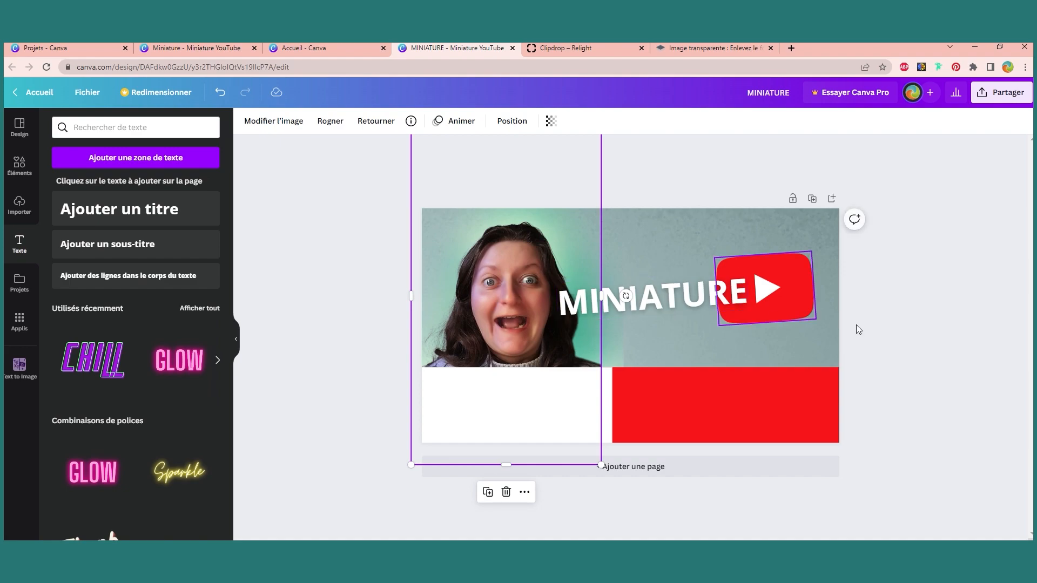
pyautogui.click(921, 339)
pyautogui.click(617, 341)
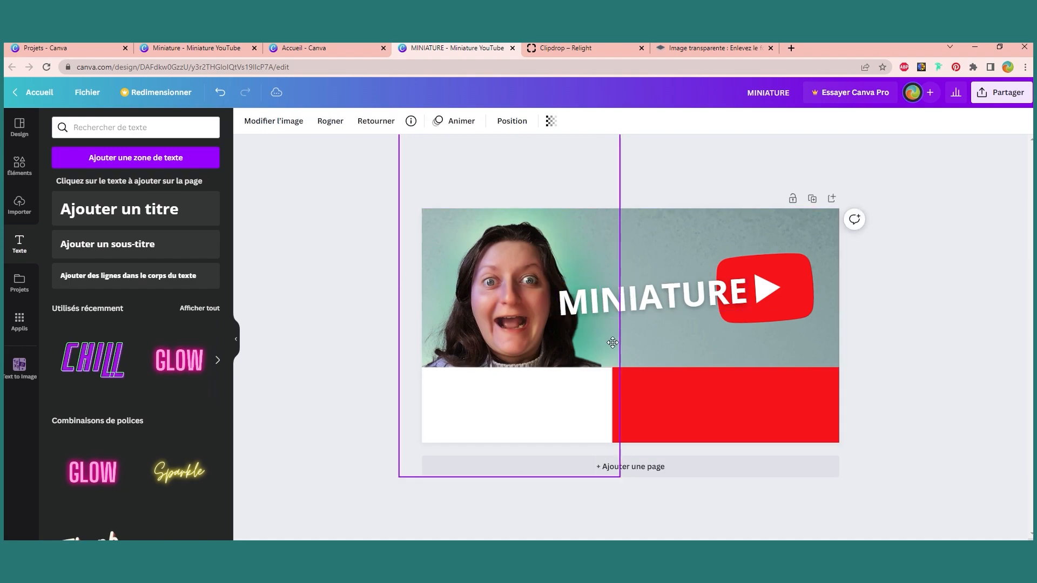
pyautogui.moveTo(609, 343); pyautogui.dragTo(603, 342)
pyautogui.moveTo(491, 283); pyautogui.dragTo(493, 284)
pyautogui.click(490, 245)
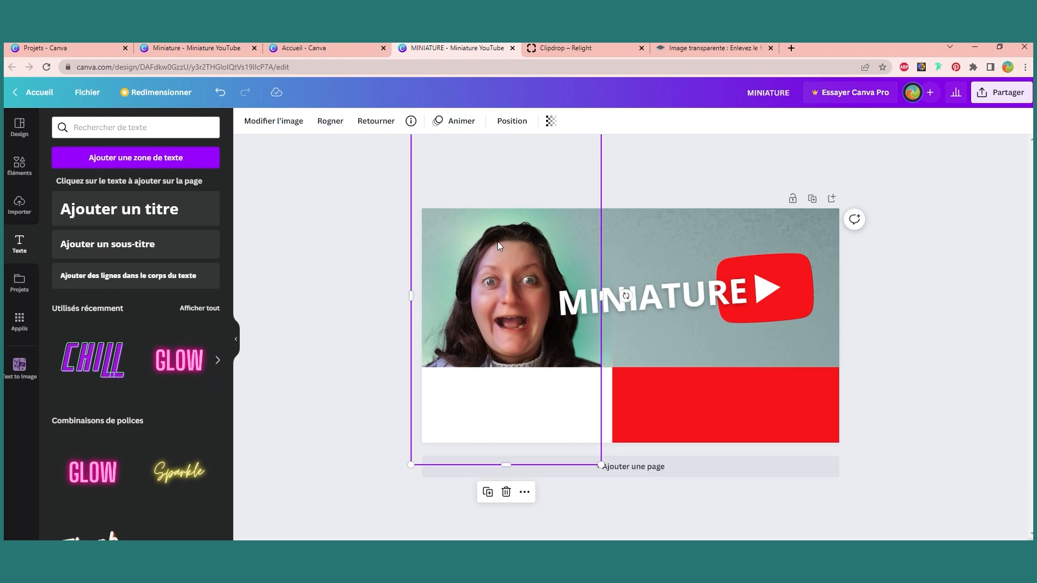
pyautogui.moveTo(495, 241); pyautogui.dragTo(490, 242)
pyautogui.click(919, 333)
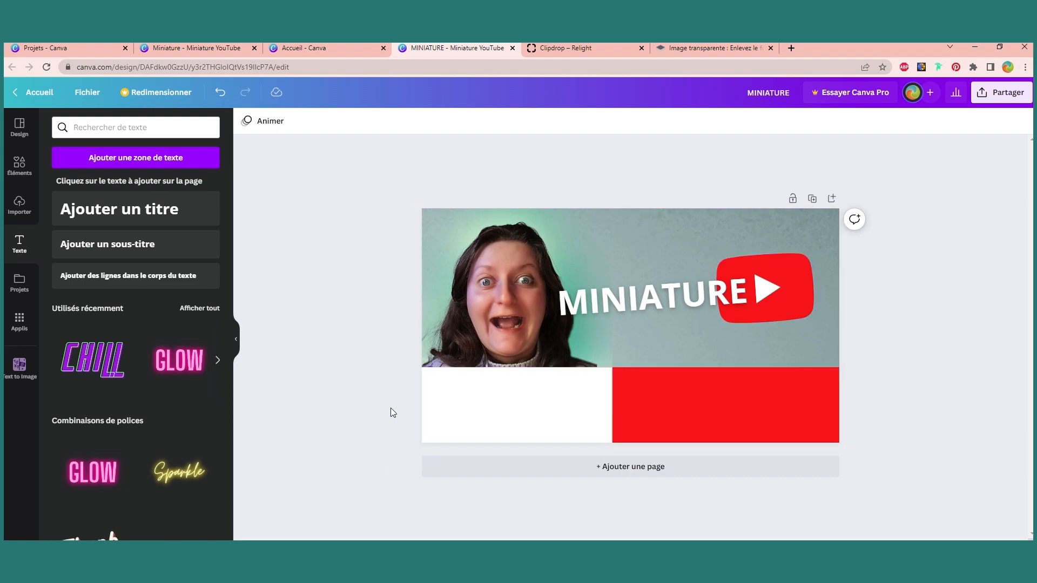
# Step: Search the elements library for "canva logo"
pyautogui.click(99, 130)
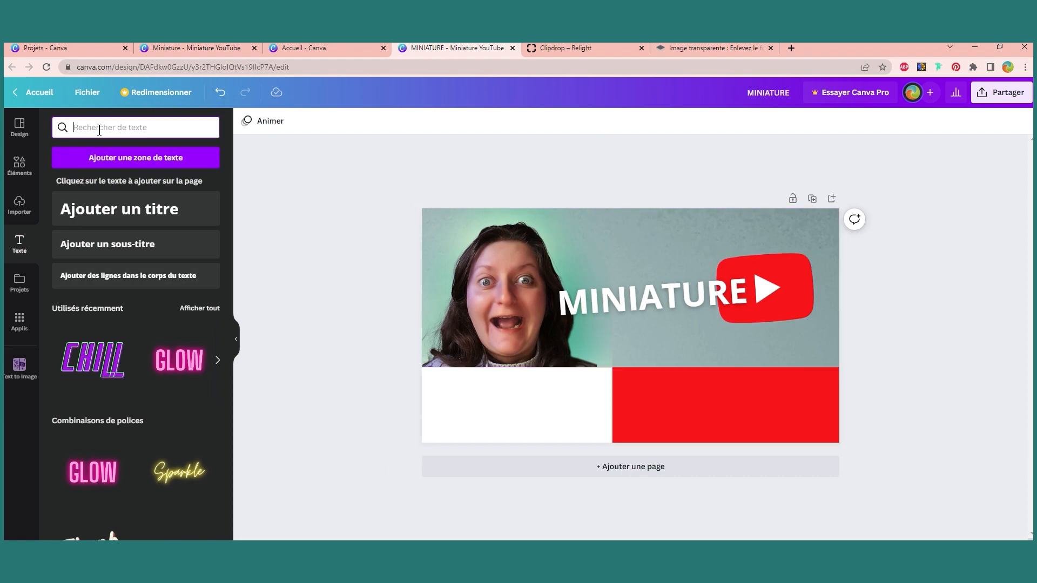
pyautogui.click(19, 168)
pyautogui.click(108, 133)
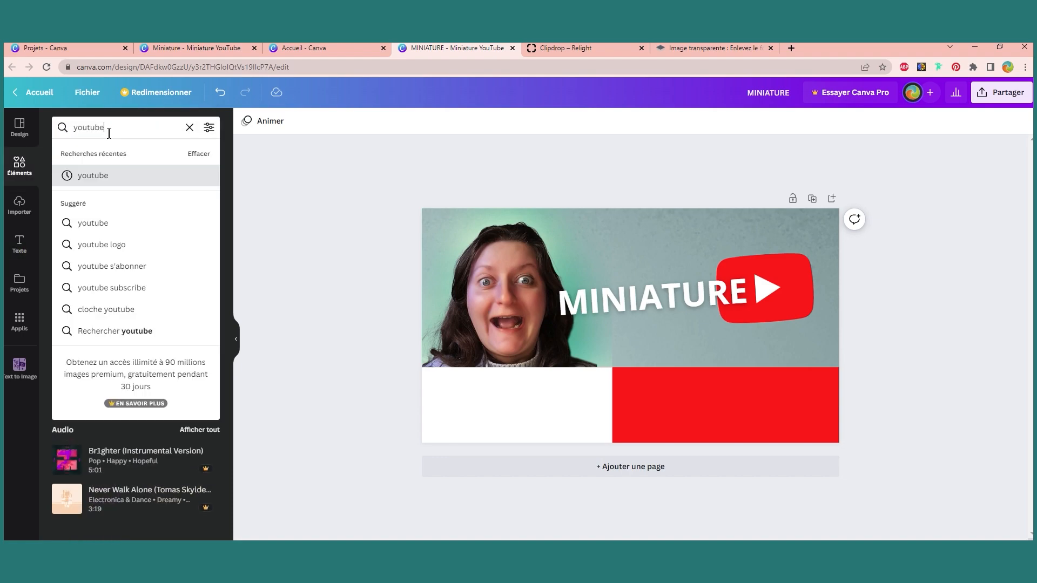
pyautogui.write('can')
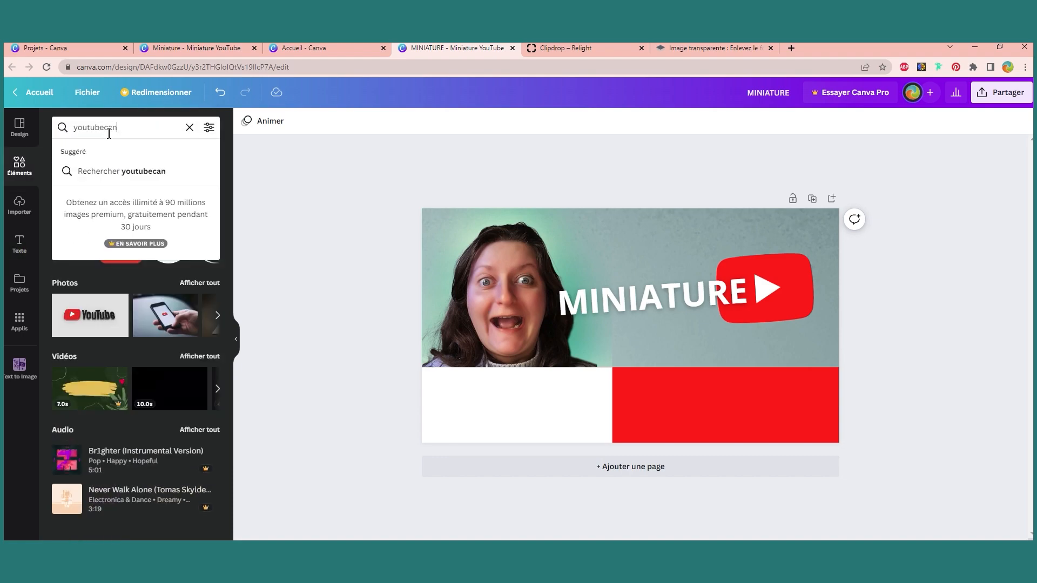
pyautogui.moveTo(103, 127); pyautogui.dragTo(27, 133)
pyautogui.press('BackSpace')
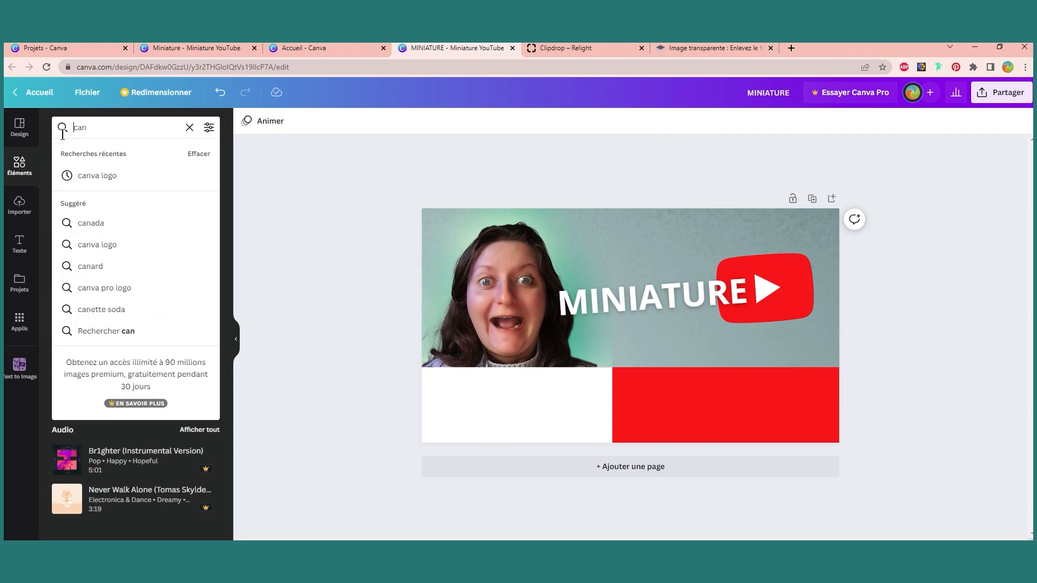
pyautogui.click(99, 132)
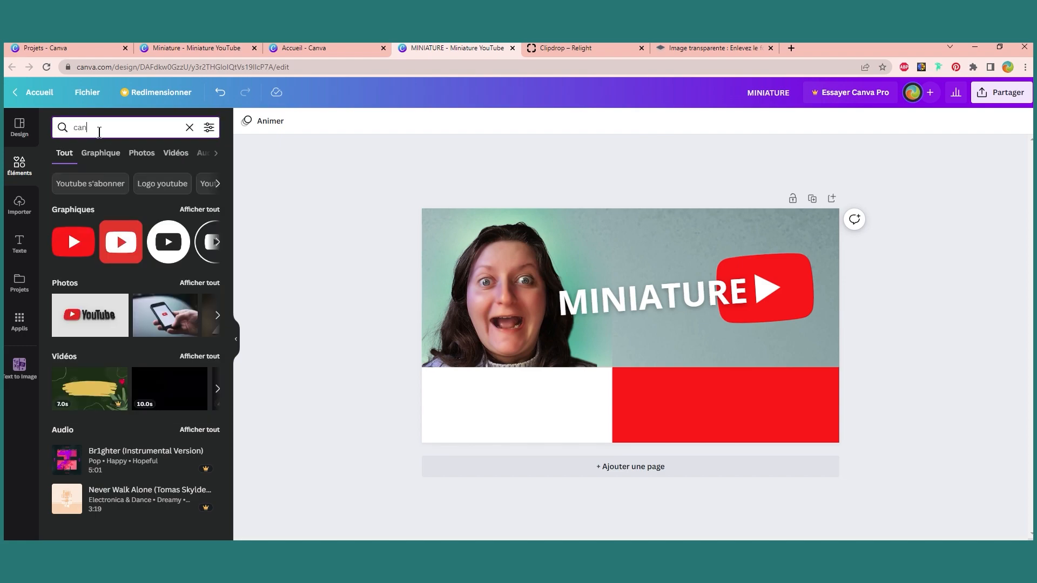
pyautogui.write('v')
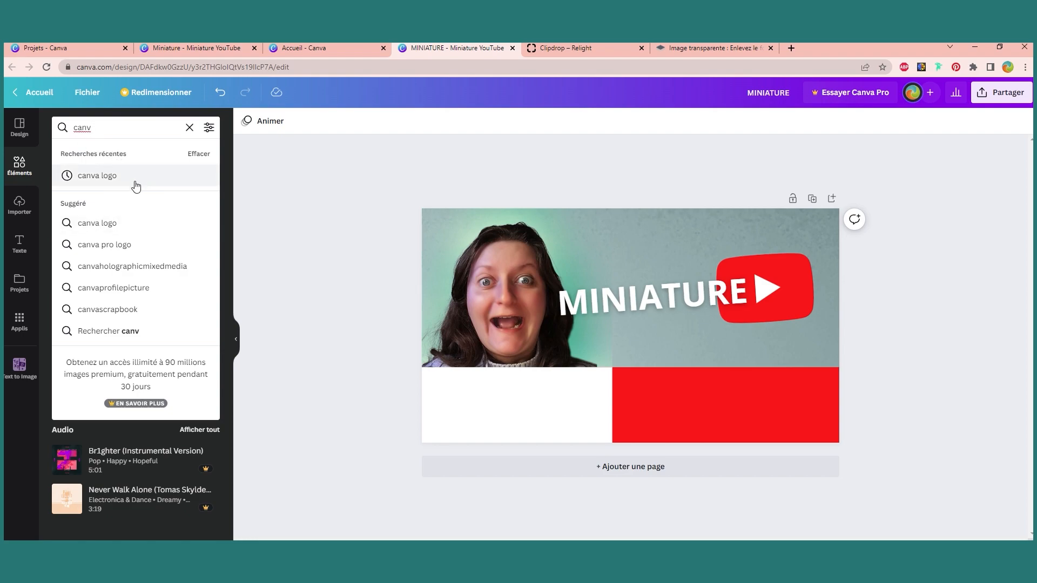
pyautogui.click(139, 181)
# Step: Add the blue-to-purple Canva wordmark, scale it down and fit it inside the white rectangle
pyautogui.moveTo(173, 319); pyautogui.dragTo(620, 396)
pyautogui.moveTo(809, 406); pyautogui.dragTo(595, 396)
pyautogui.moveTo(542, 419)
pyautogui.mouseDown()
pyautogui.moveTo(547, 406)
pyautogui.moveTo(540, 409)
pyautogui.mouseUp()
pyautogui.click(979, 420)
pyautogui.click(543, 410)
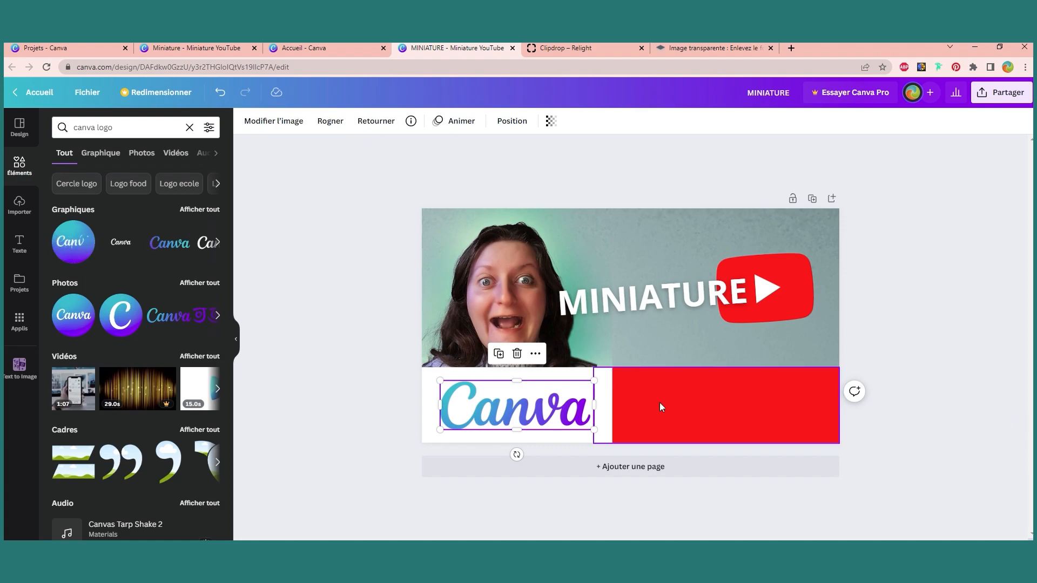
pyautogui.click(339, 299)
pyautogui.click(520, 393)
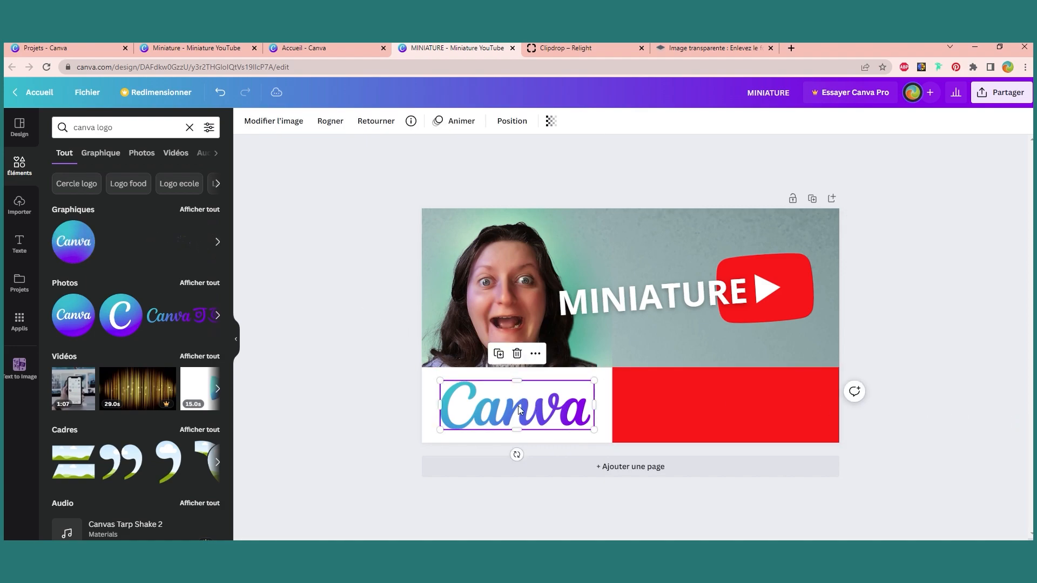
pyautogui.click(950, 368)
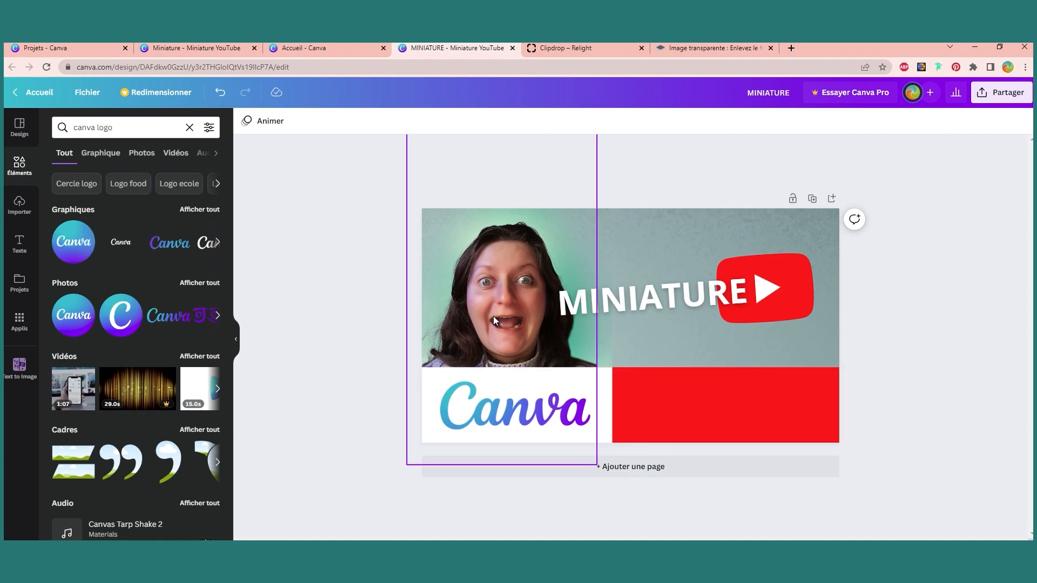
# Step: Nudge the sharp portrait slightly right over the green glow
pyautogui.click(494, 289)
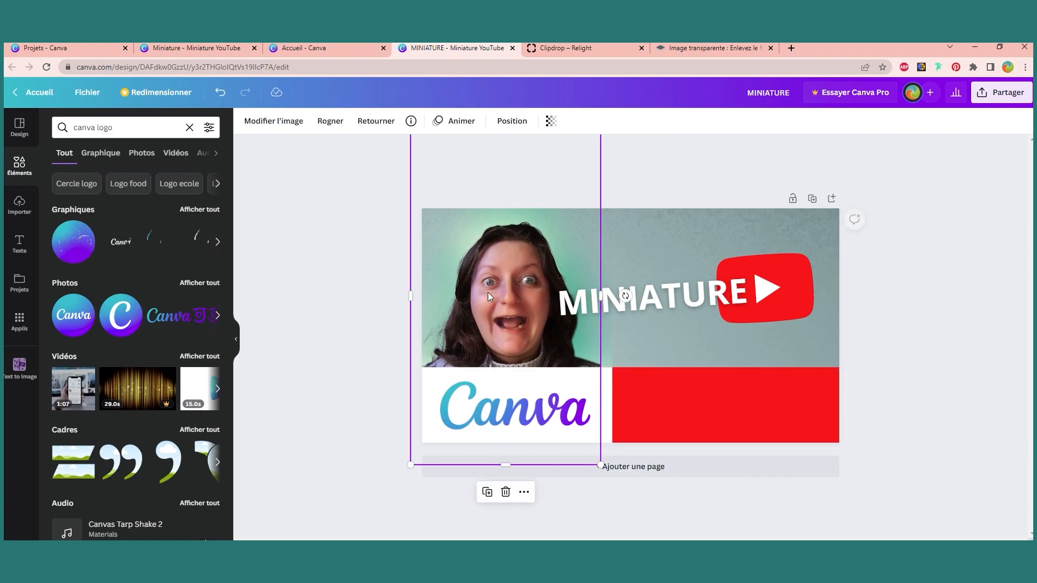
pyautogui.click(326, 276)
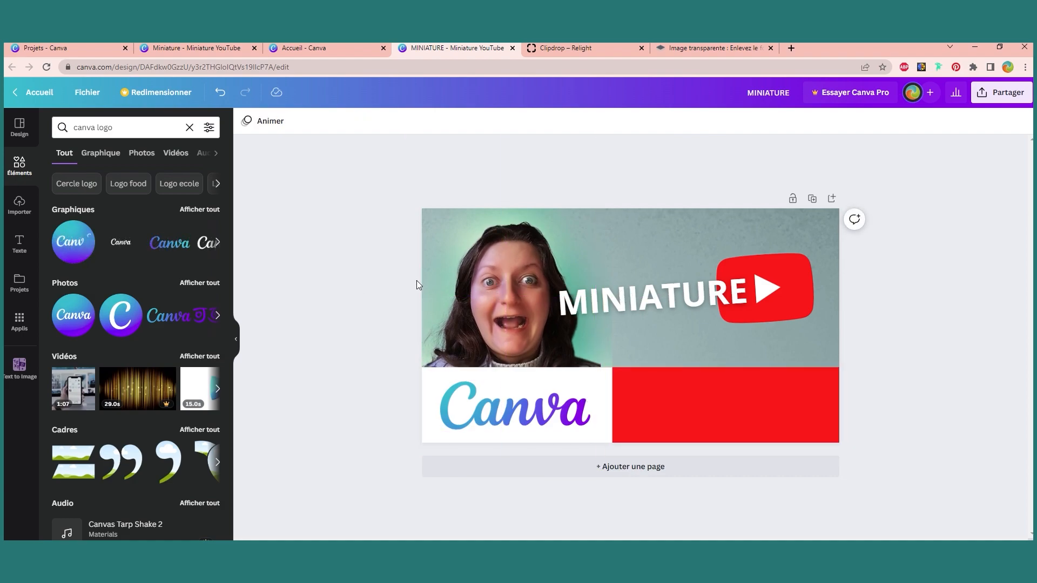
# Step: Replace the element search with "clic"
pyautogui.click(190, 127)
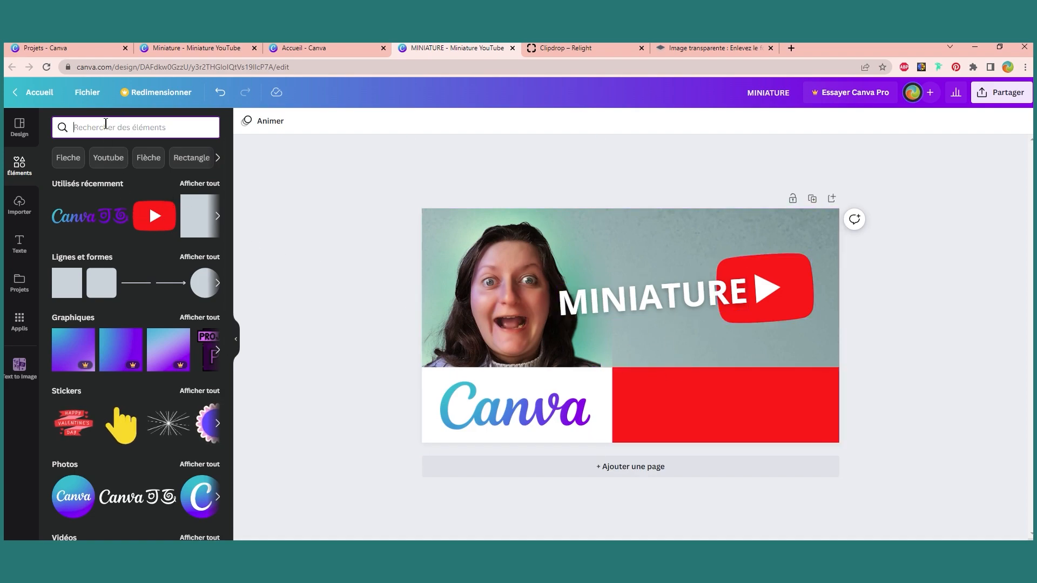
pyautogui.write('clic')
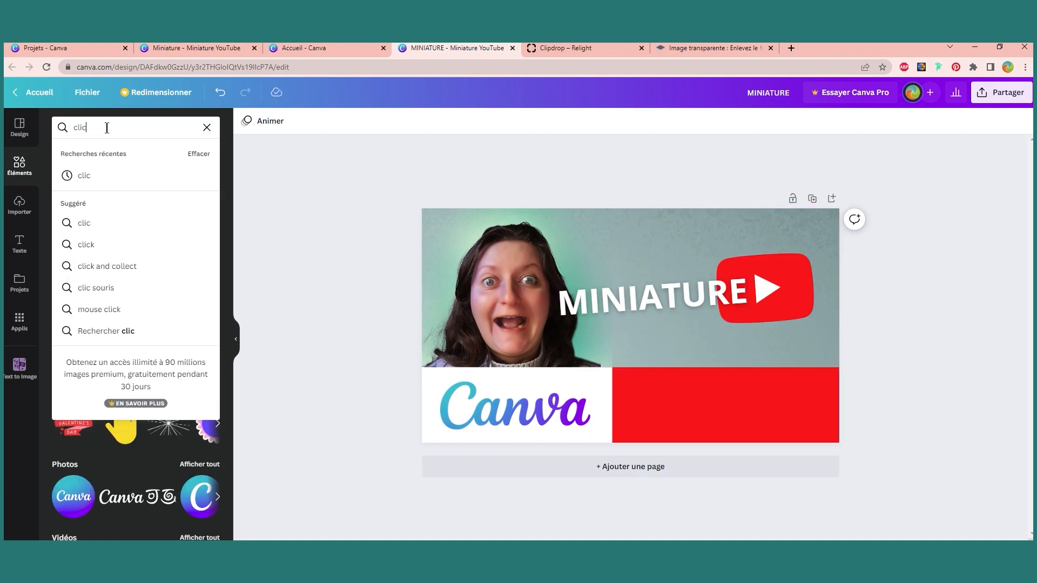
pyautogui.press('Return')
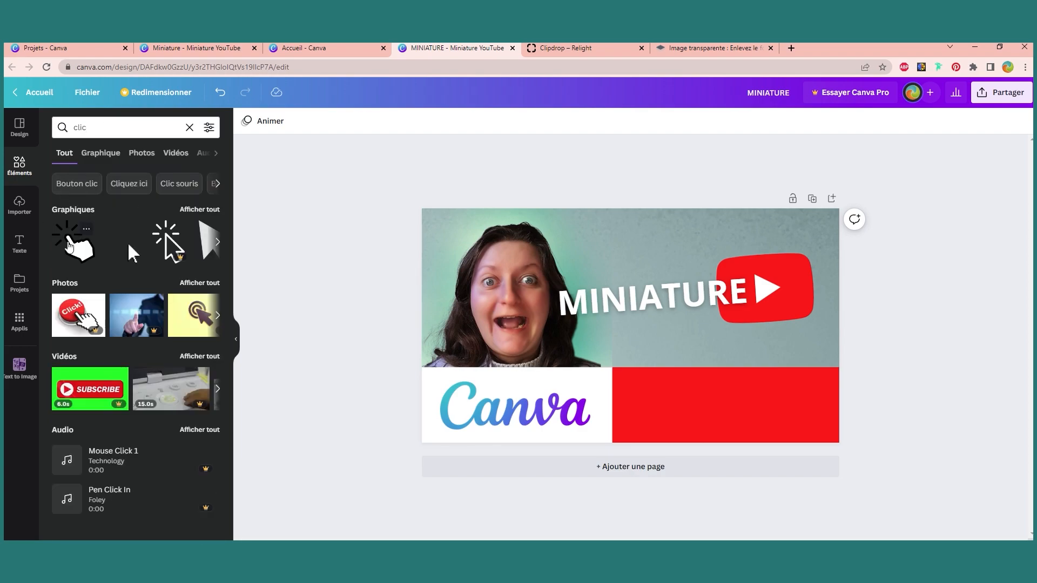
# Step: Add the white pointing-hand click graphic and scale and position it beneath the MINIATURE text, overlapping the red band
pyautogui.click(69, 246)
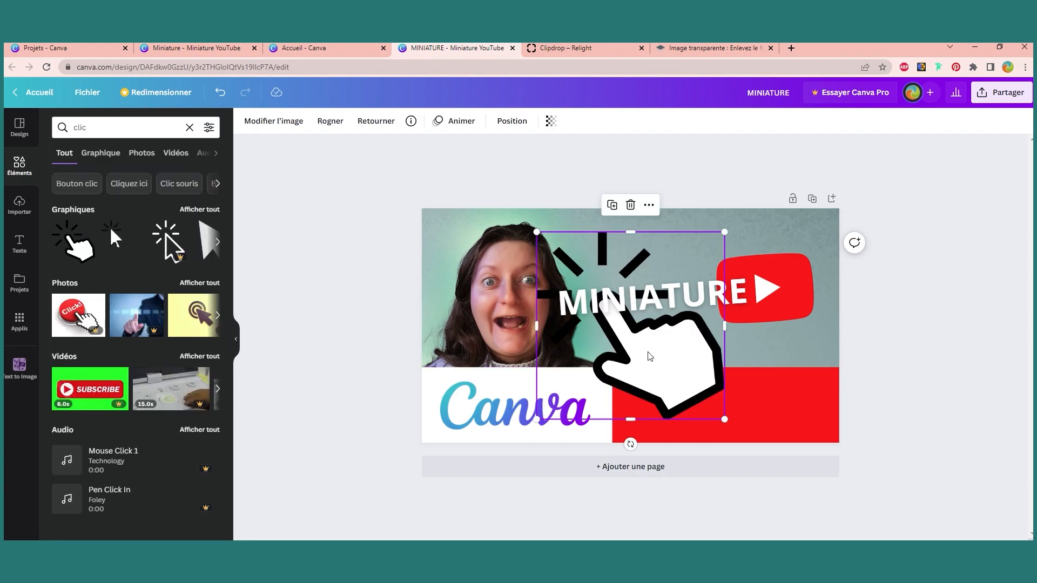
pyautogui.moveTo(724, 232); pyautogui.dragTo(708, 253)
pyautogui.moveTo(639, 349); pyautogui.dragTo(699, 358)
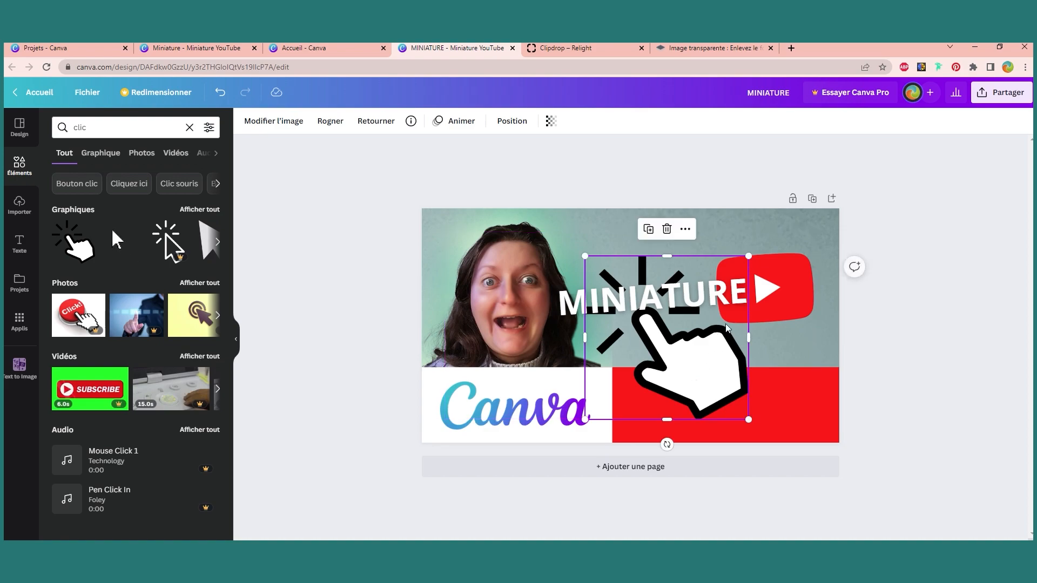
pyautogui.click(967, 290)
pyautogui.click(739, 278)
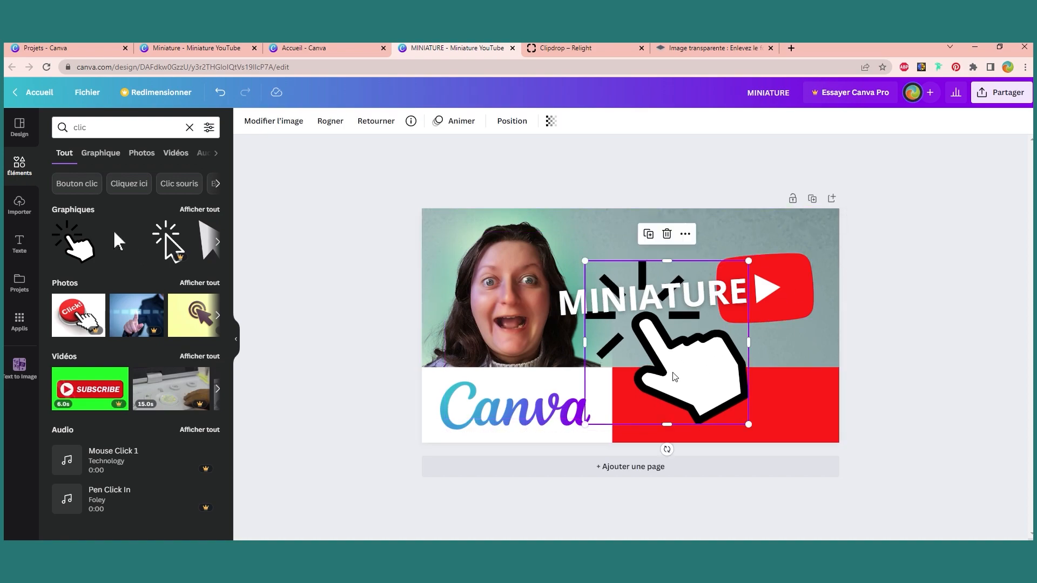
pyautogui.moveTo(748, 262); pyautogui.dragTo(777, 222)
pyautogui.moveTo(664, 339); pyautogui.dragTo(642, 355)
pyautogui.click(877, 318)
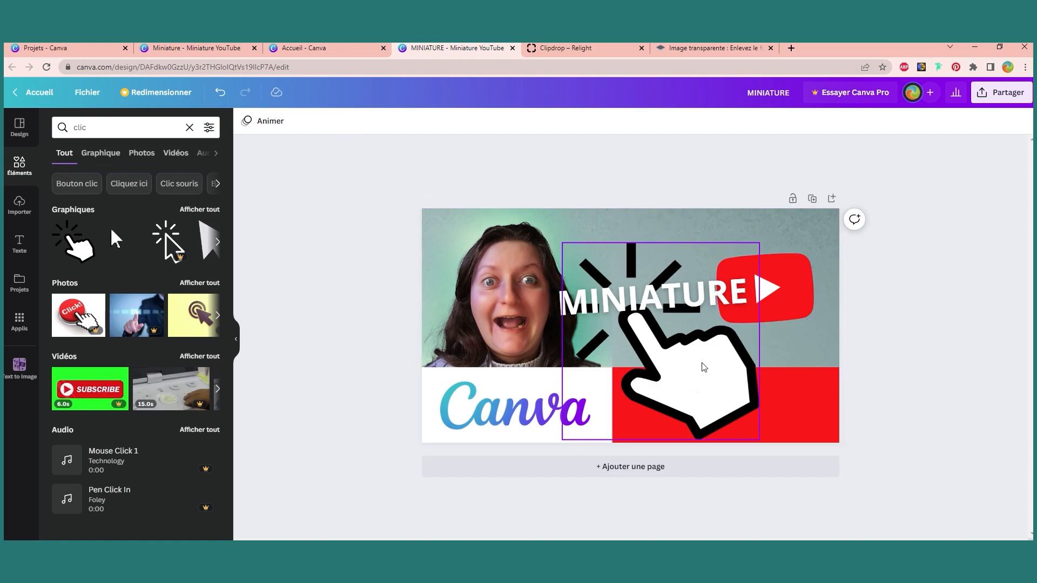
# Step: Change the MINIATURE text's font to Open Sans Extra Bold and widen its box so the word fits on one line
pyautogui.click(622, 307)
pyautogui.doubleClick(630, 303)
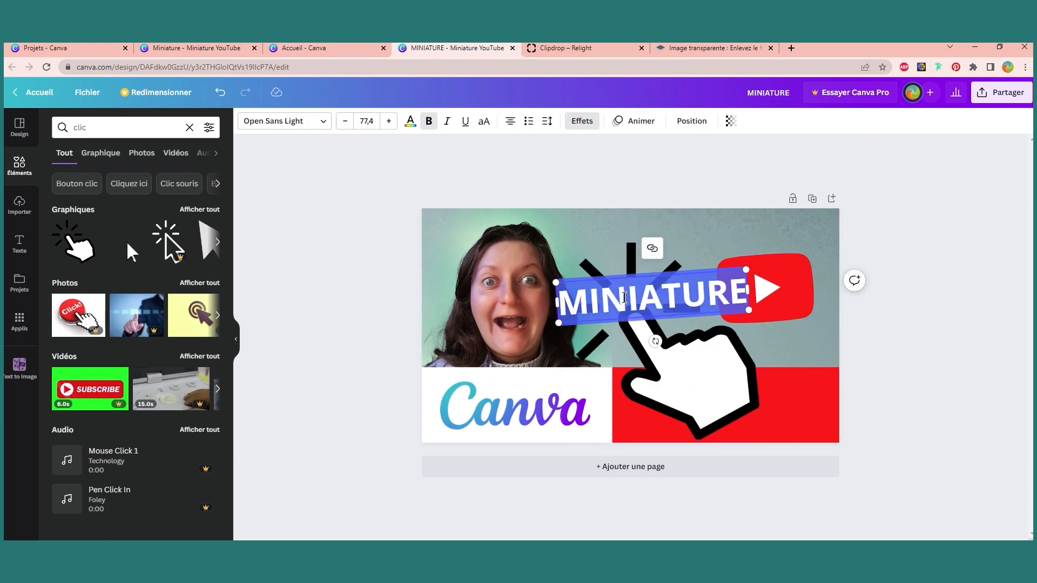
pyautogui.click(324, 122)
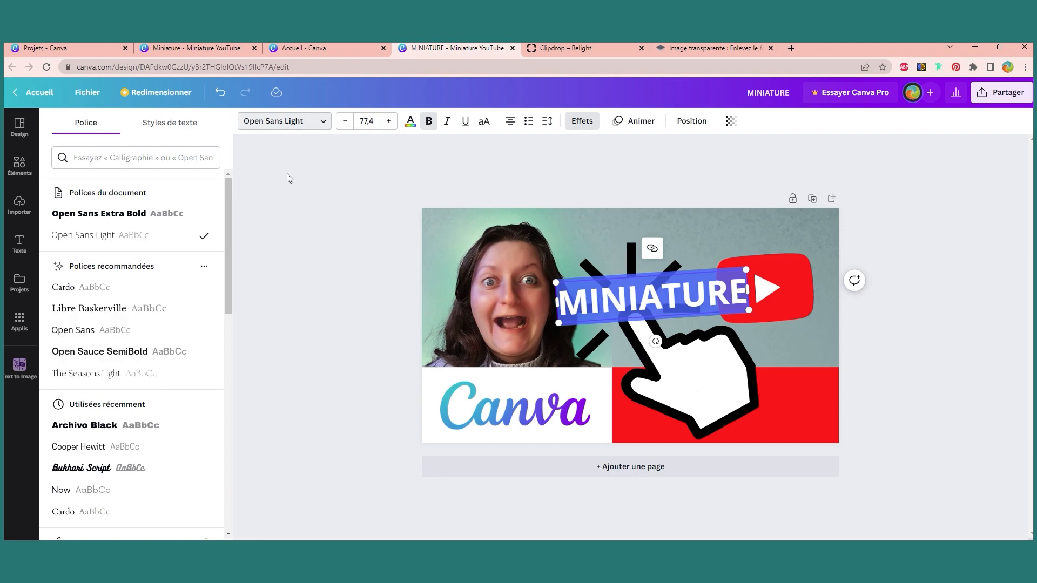
pyautogui.click(121, 214)
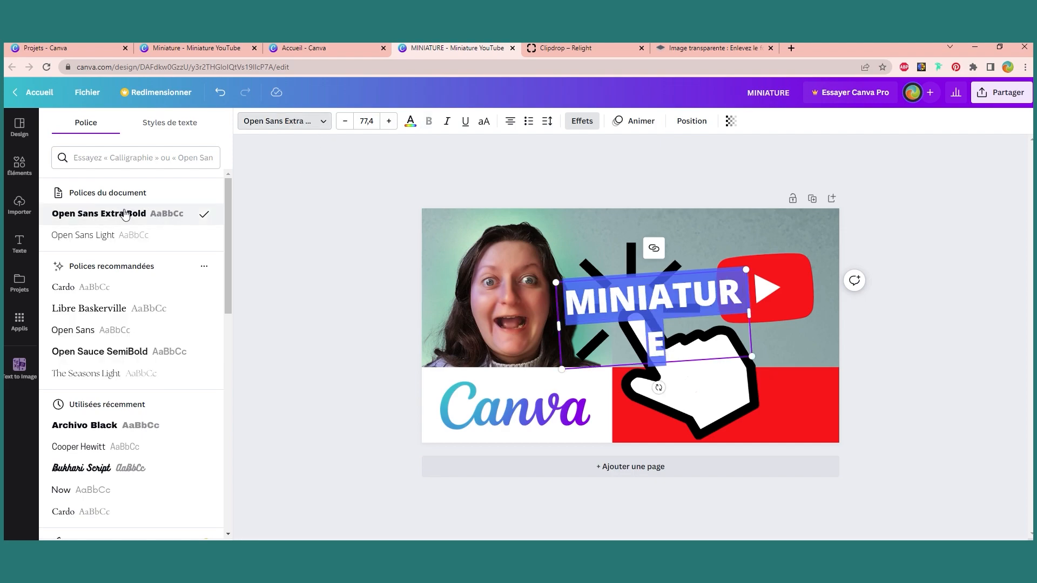
pyautogui.moveTo(557, 326)
pyautogui.mouseDown()
pyautogui.moveTo(509, 326)
pyautogui.moveTo(549, 322)
pyautogui.mouseUp()
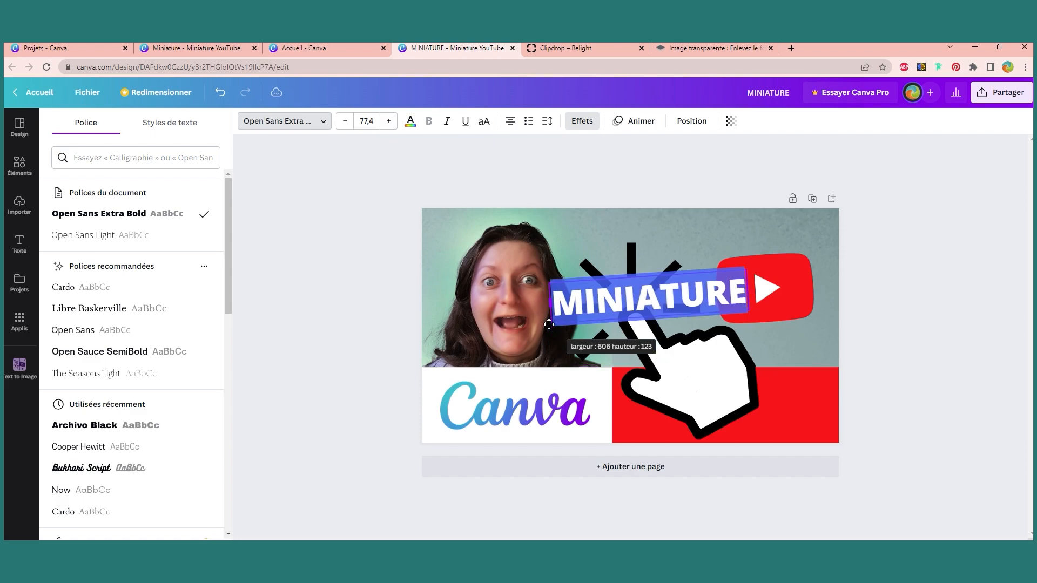
pyautogui.click(936, 344)
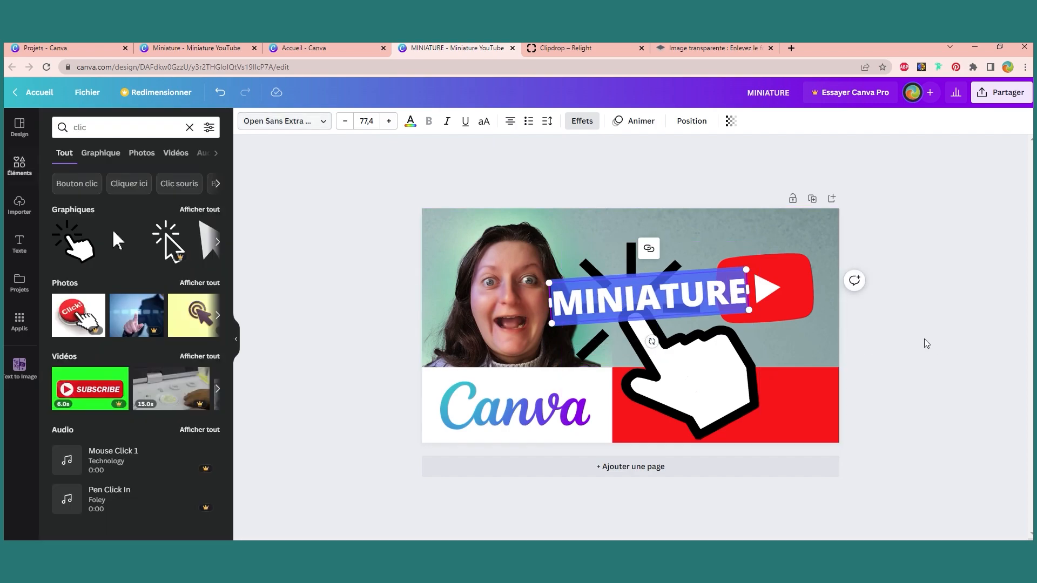
# Step: Move the MINIATURE text and the YouTube logo slightly right together
pyautogui.click(969, 292)
pyautogui.moveTo(725, 302); pyautogui.dragTo(797, 291)
pyautogui.moveTo(707, 290); pyautogui.dragTo(716, 291)
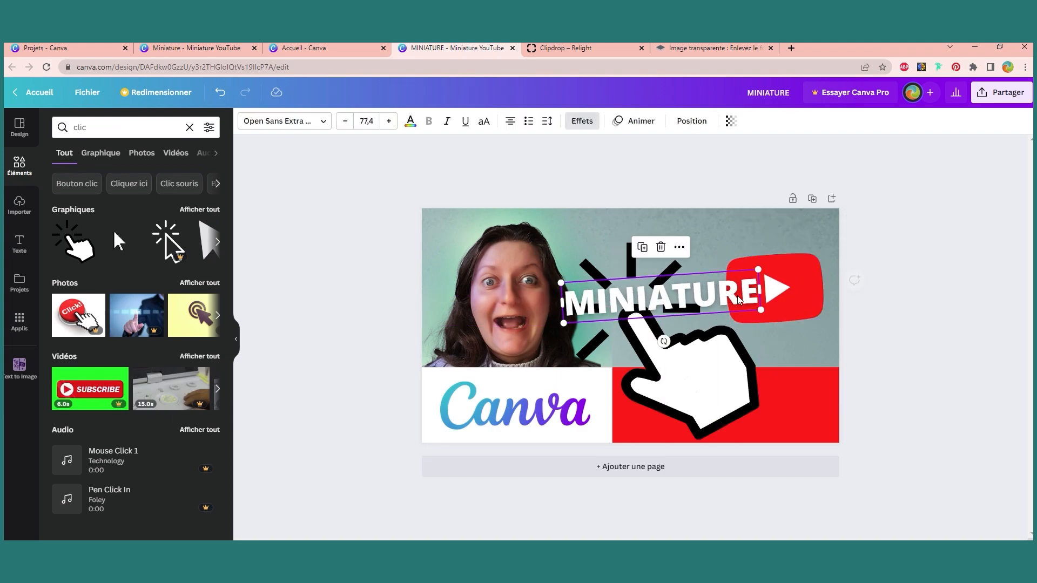
pyautogui.click(981, 334)
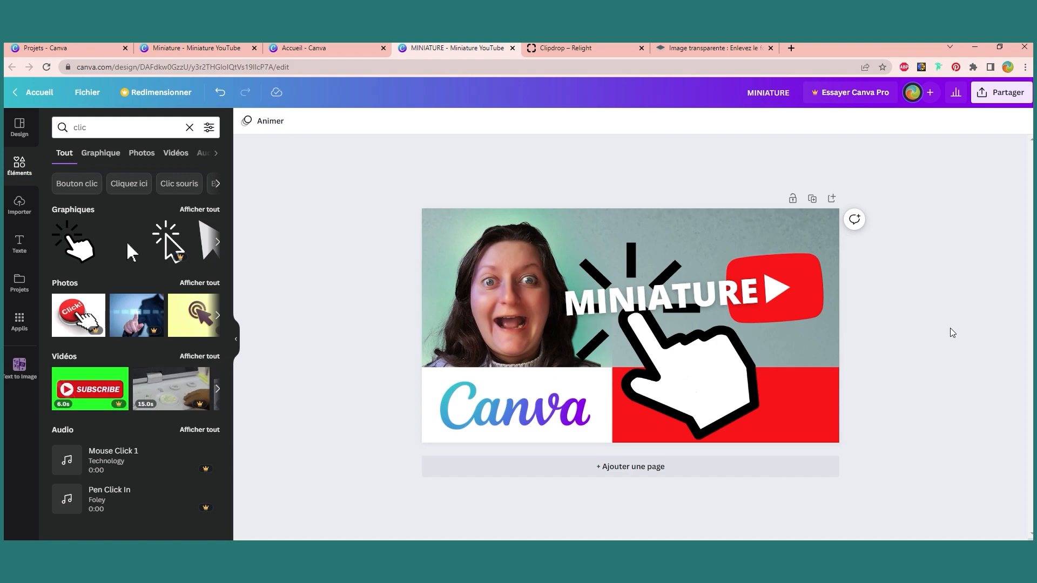
# Step: Shrink the hand click graphic slightly, recentre it under the MINIATURE text and open the design's sharing options
pyautogui.click(724, 416)
pyautogui.moveTo(757, 440); pyautogui.dragTo(755, 436)
pyautogui.moveTo(690, 381); pyautogui.dragTo(694, 379)
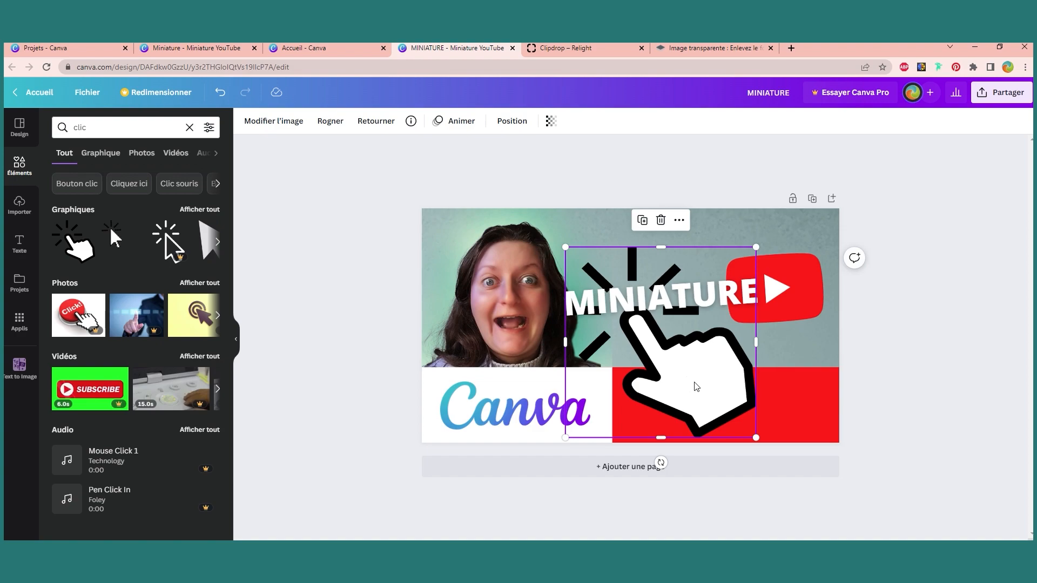
pyautogui.click(1014, 411)
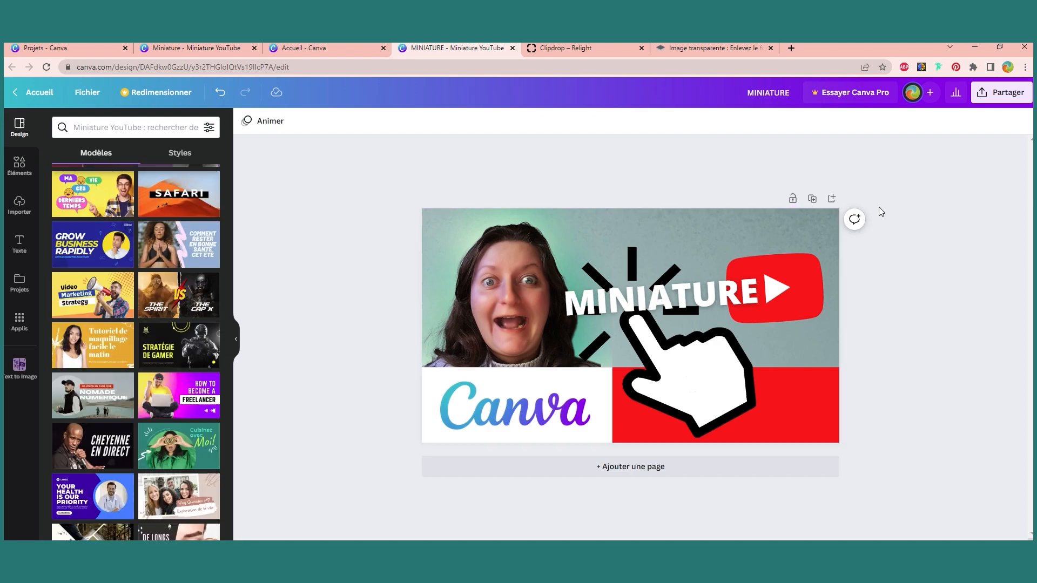
pyautogui.click(1007, 96)
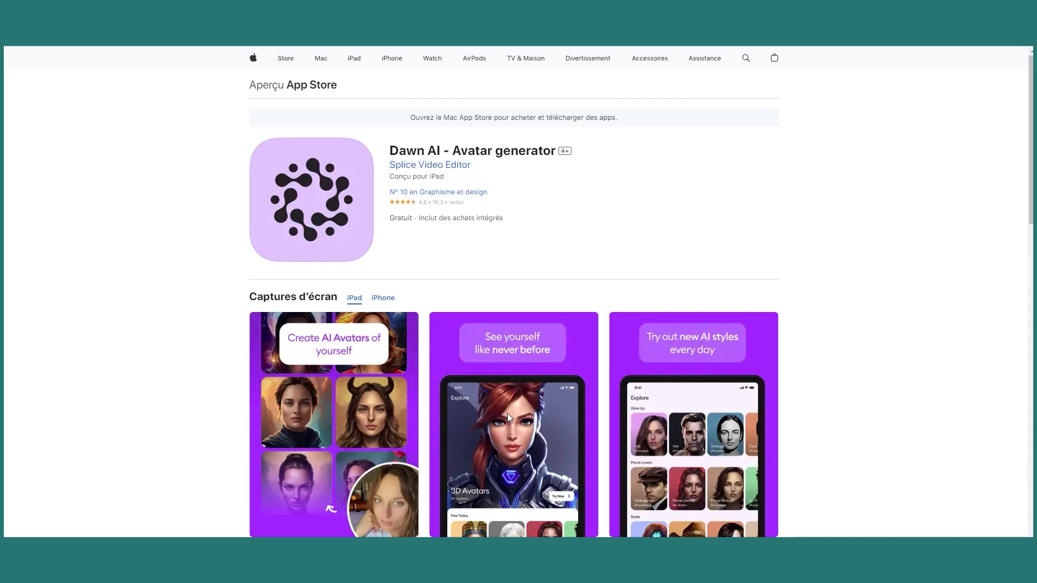
# Step: Review the App Store page of Dawn AI - Avatar generator, including its screenshots, ratings, privacy details and in-app purchases
pyautogui.scroll(-3, 571, 281)
pyautogui.scroll(-8, 759, 358)
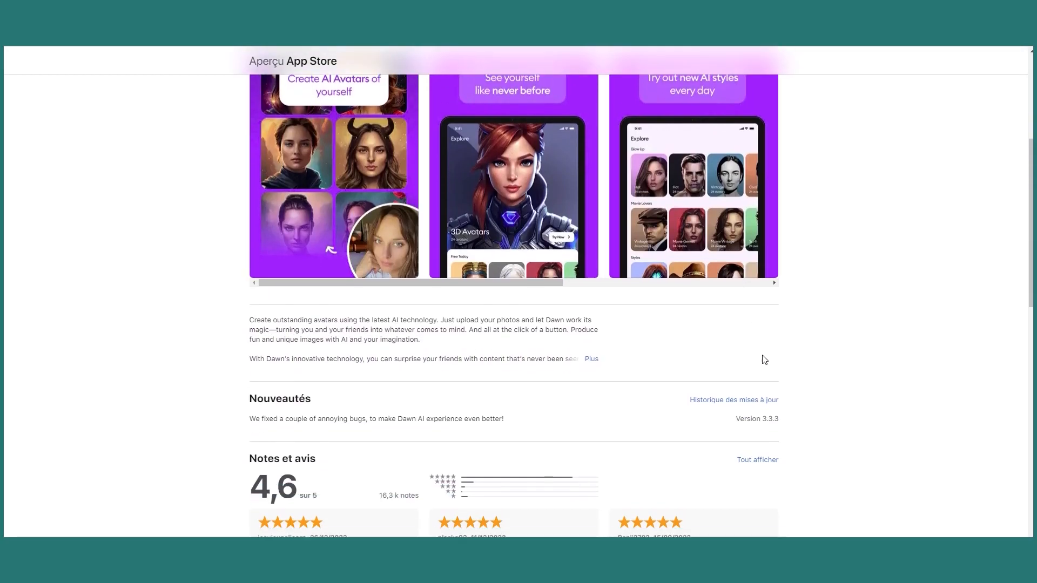
pyautogui.scroll(-8, 769, 361)
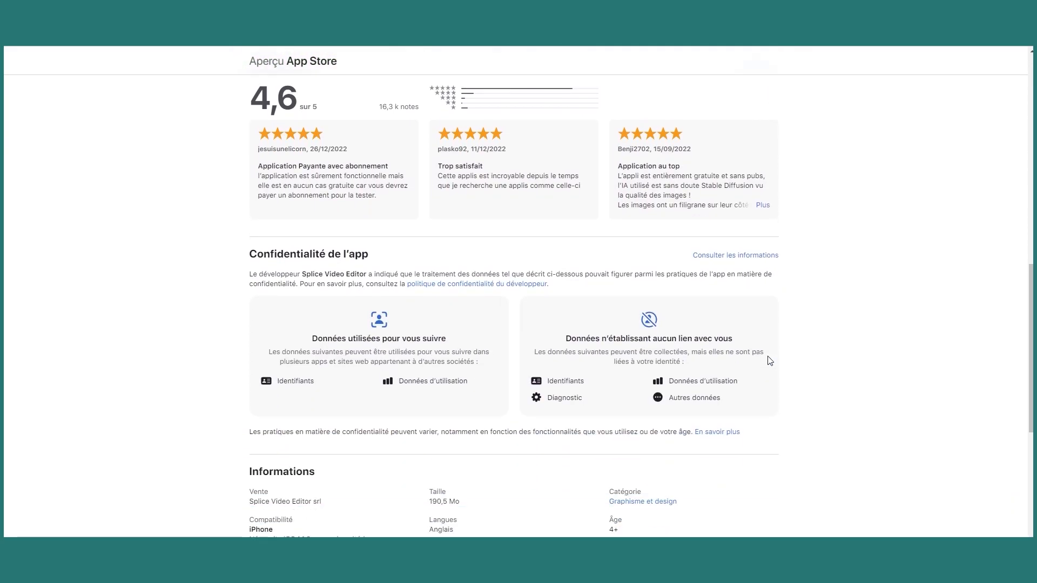
pyautogui.scroll(-2, 770, 361)
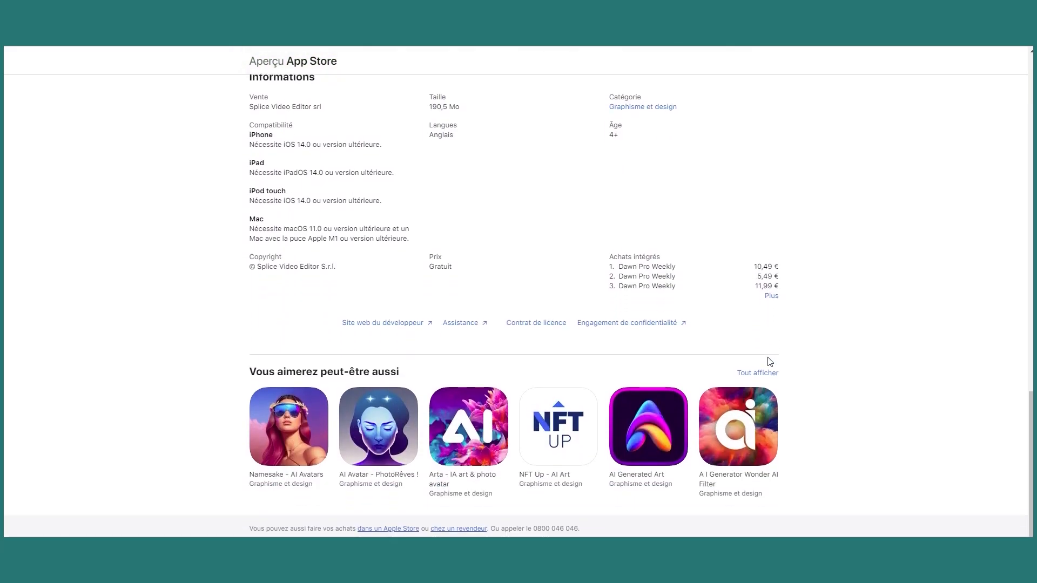
pyautogui.scroll(6, 772, 363)
pyautogui.scroll(15, 774, 365)
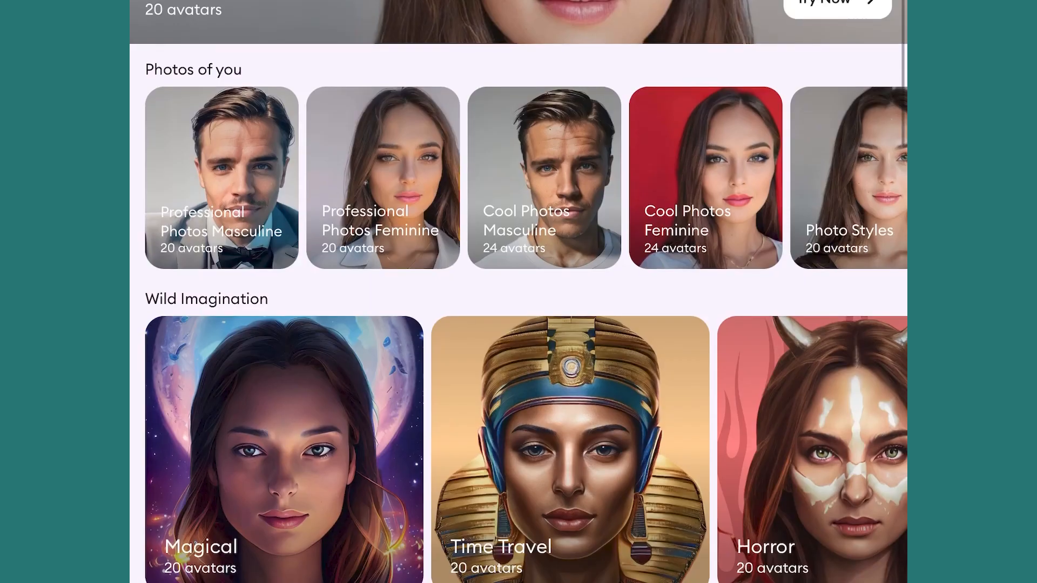
# Step: Switch to the Dawn AI app and browse its avatar pack categories from Photos of you to Sport events
pyautogui.scroll(-5, 519, 291)
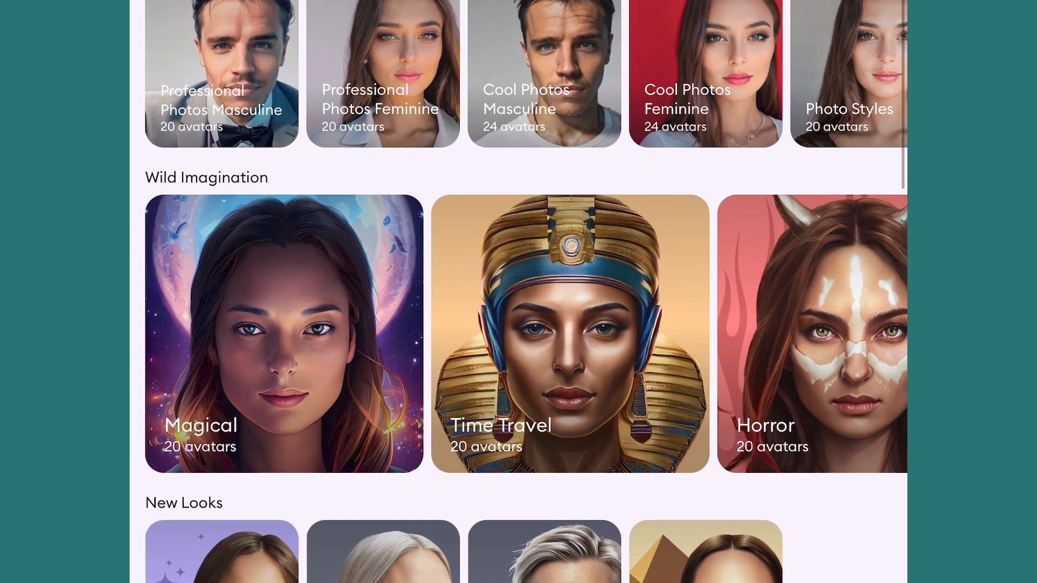
pyautogui.scroll(-9, 519, 292)
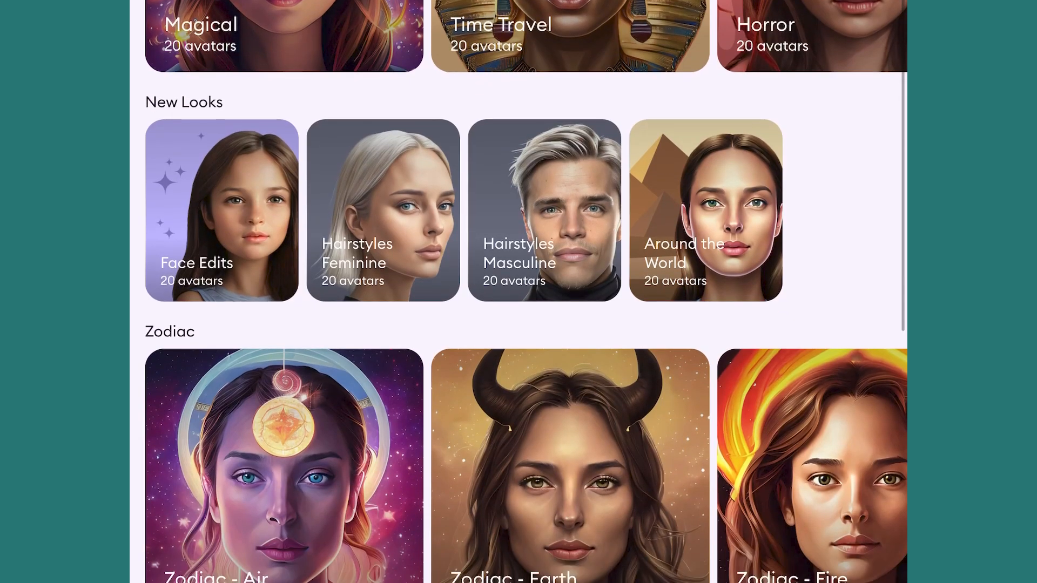
pyautogui.scroll(-14, 518, 292)
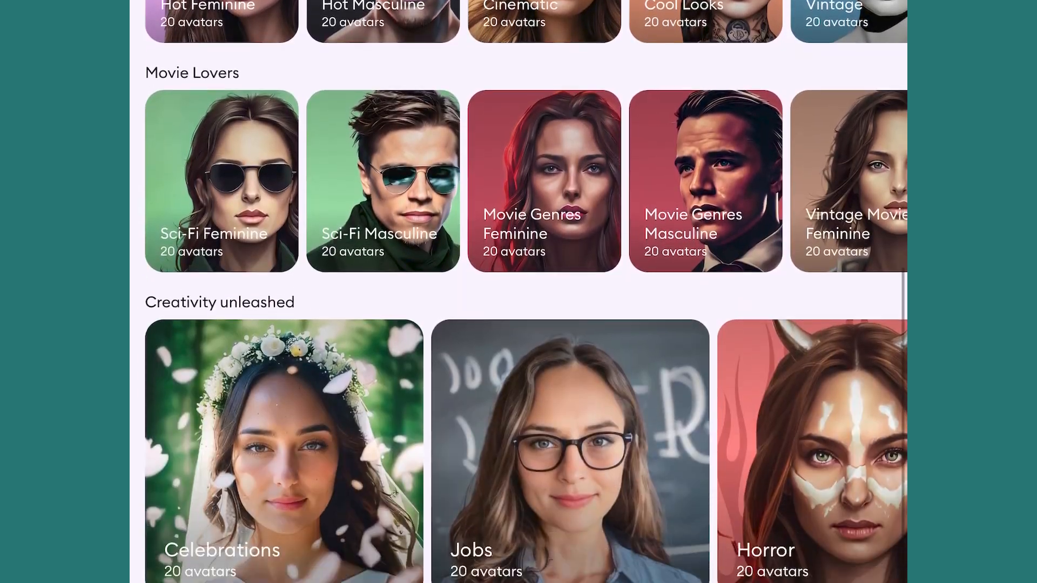
pyautogui.scroll(-6, 519, 292)
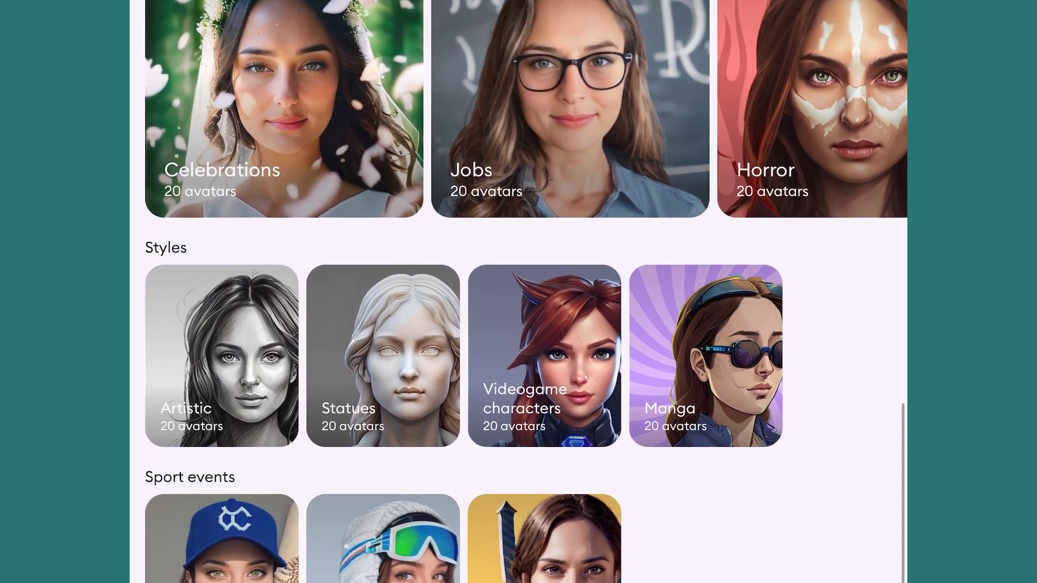
pyautogui.scroll(1, 518, 291)
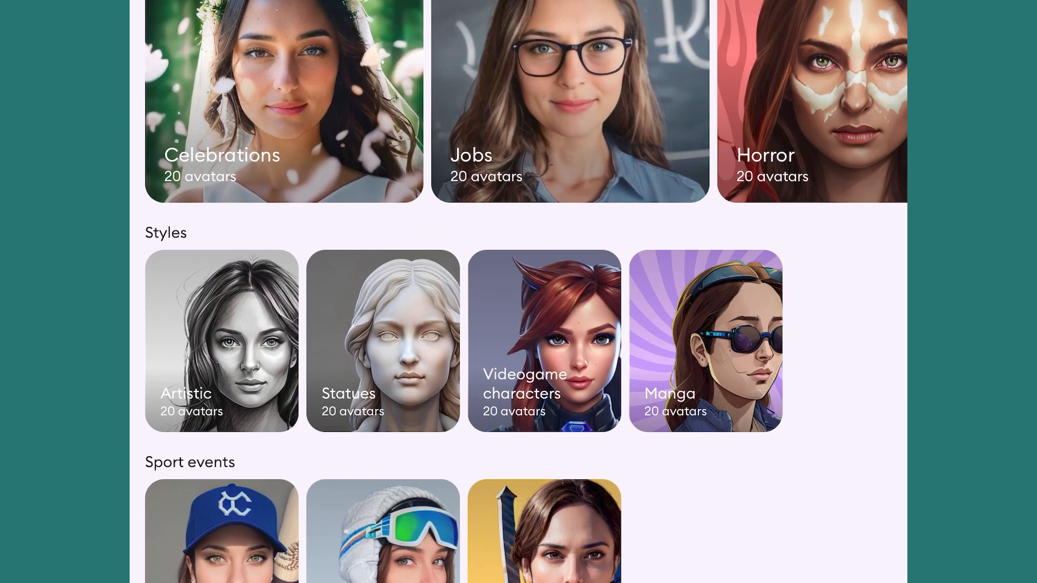
# Step: Preview the styles in the Fighters avatar pack, and return to the Zodiac section of the pack list
pyautogui.click(544, 531)
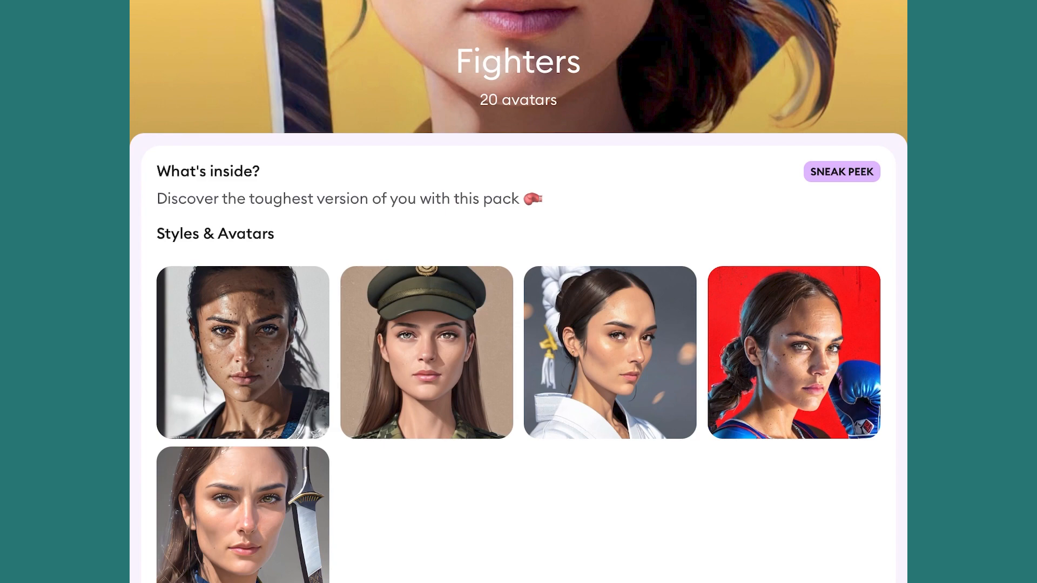
pyautogui.press('Escape')
pyautogui.scroll(9, 518, 292)
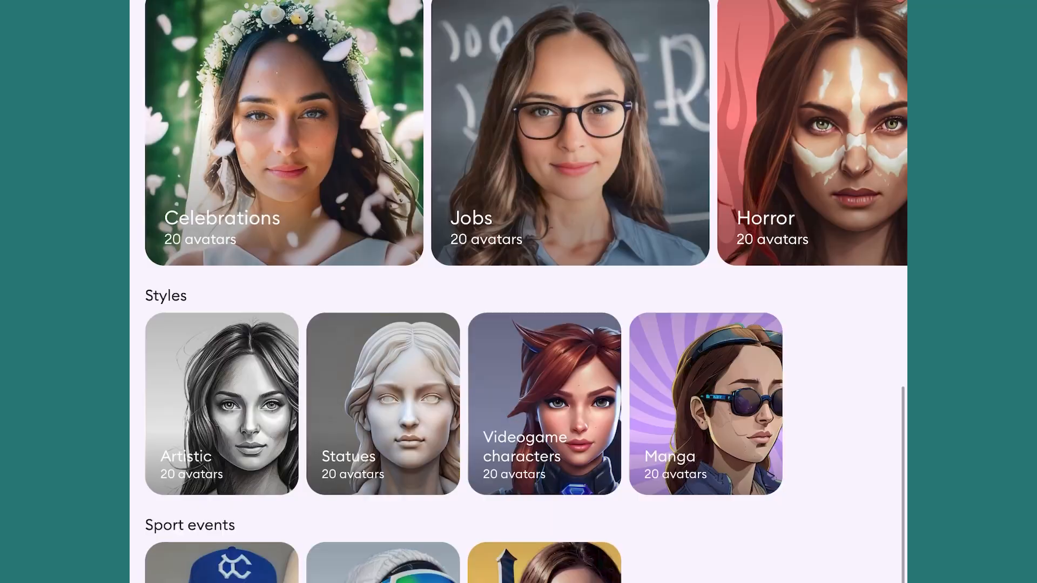
pyautogui.scroll(8, 518, 291)
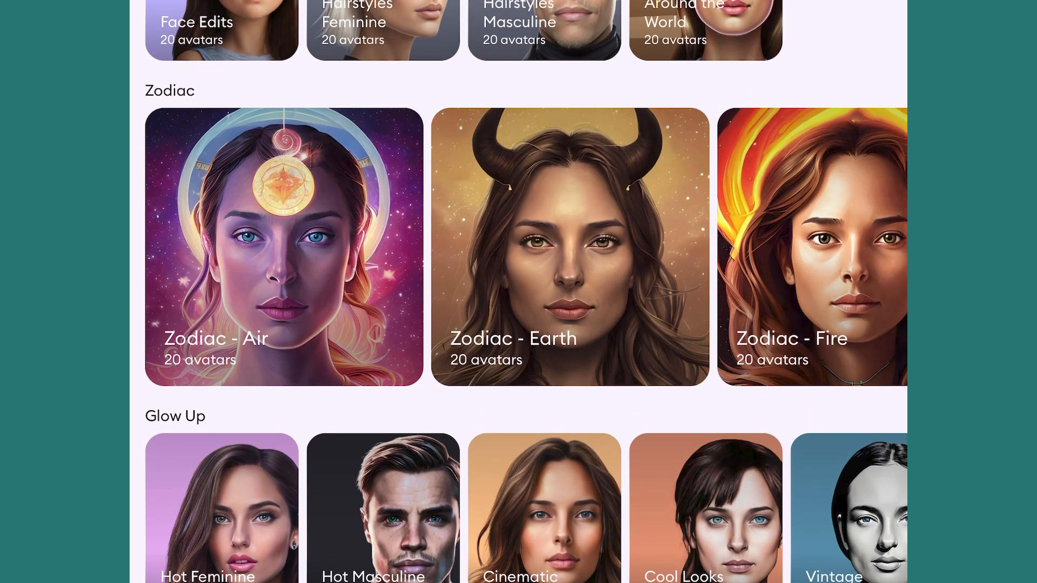
# Step: Preview the Zodiac - Air and Hairstyles Feminine avatar packs
pyautogui.click(284, 247)
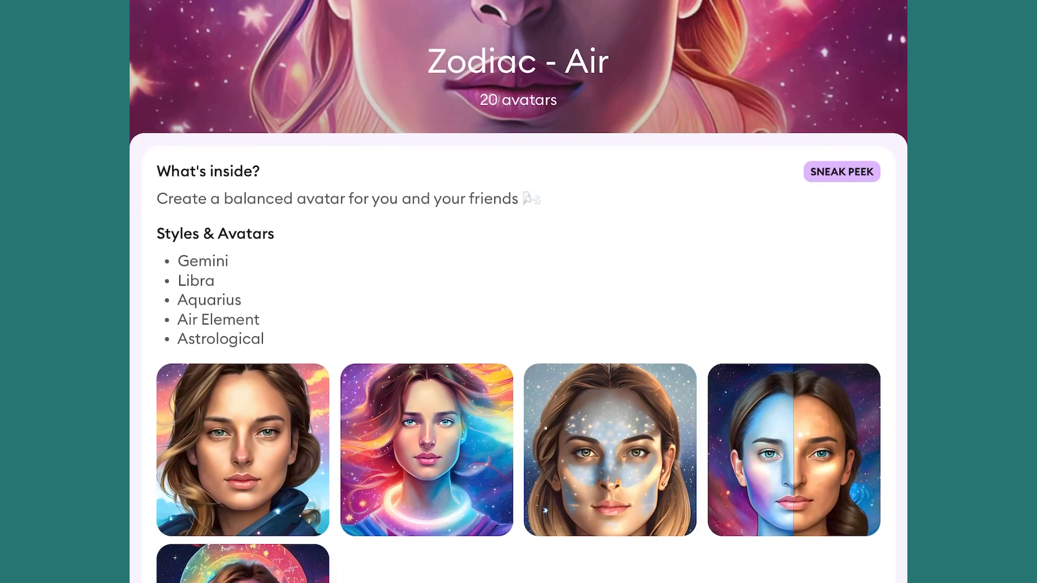
pyautogui.scroll(-5, 518, 291)
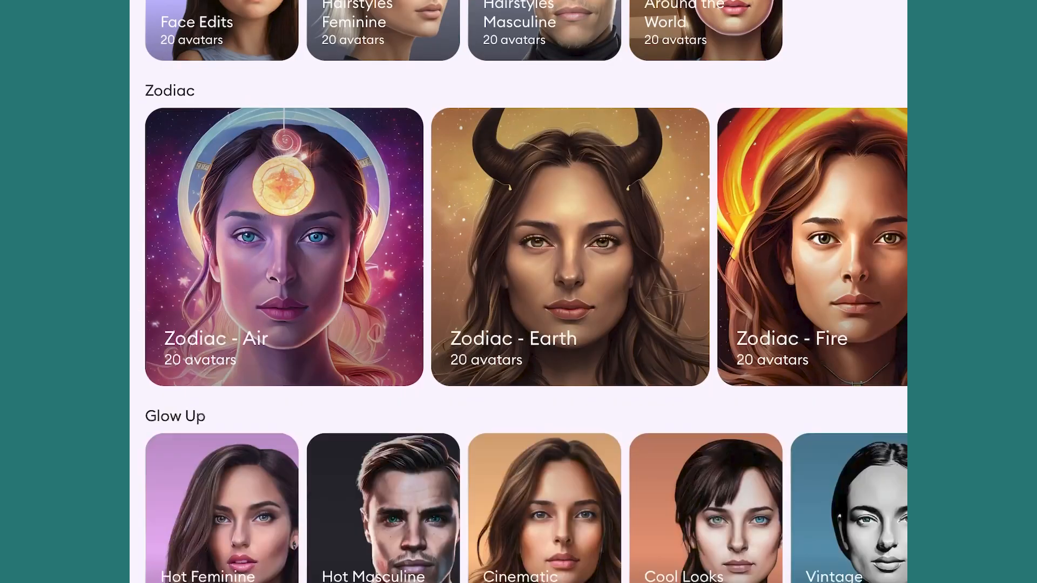
pyautogui.hscroll(1, 519, 246)
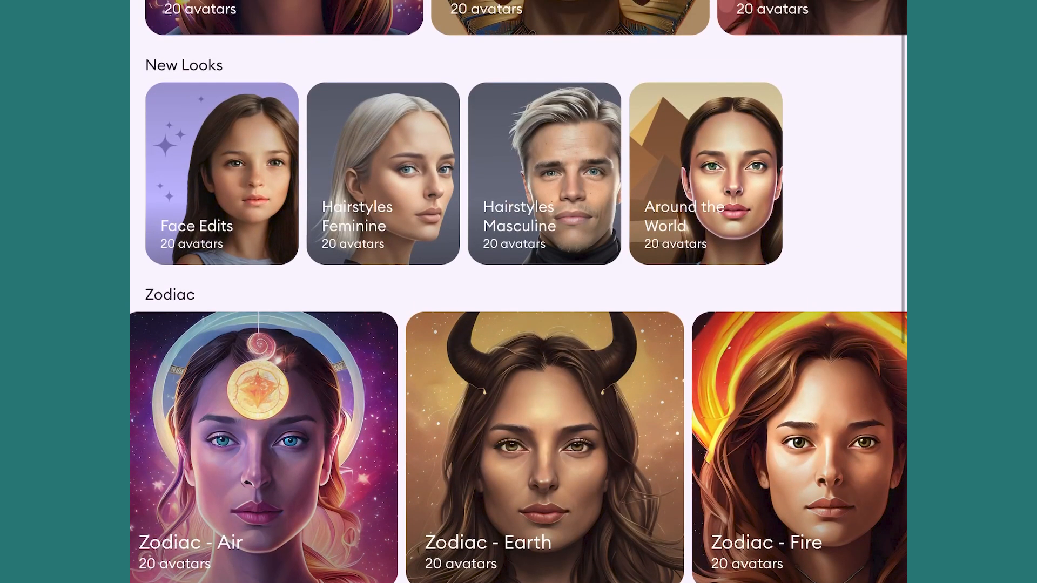
pyautogui.click(383, 172)
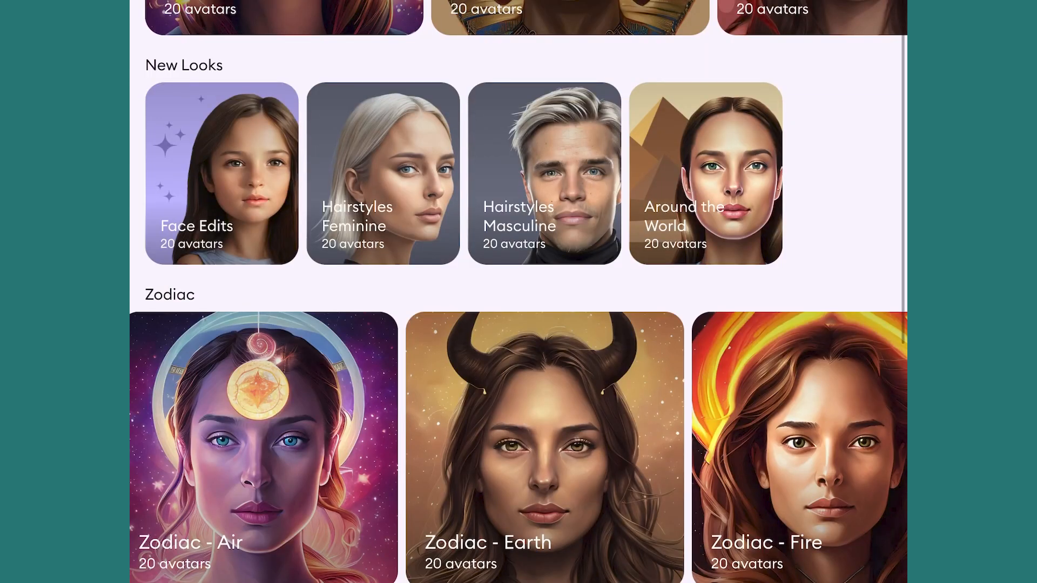
pyautogui.scroll(2, 518, 291)
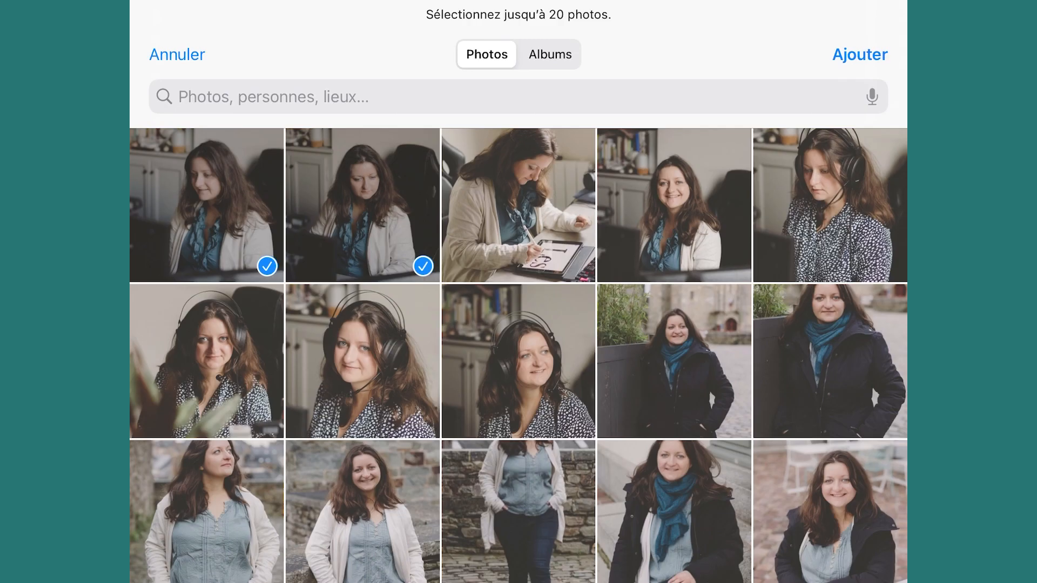
# Step: Select the thirteen remaining portraits in the first three rows of the photo library and add the selection for avatar generation
pyautogui.click(518, 205)
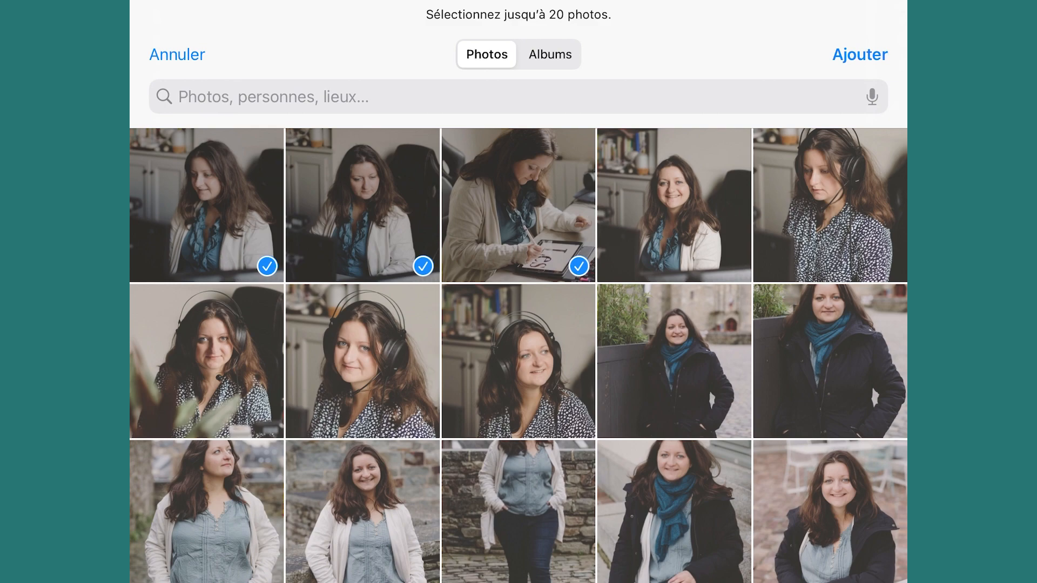
pyautogui.click(673, 205)
pyautogui.click(830, 205)
pyautogui.click(518, 362)
pyautogui.click(362, 361)
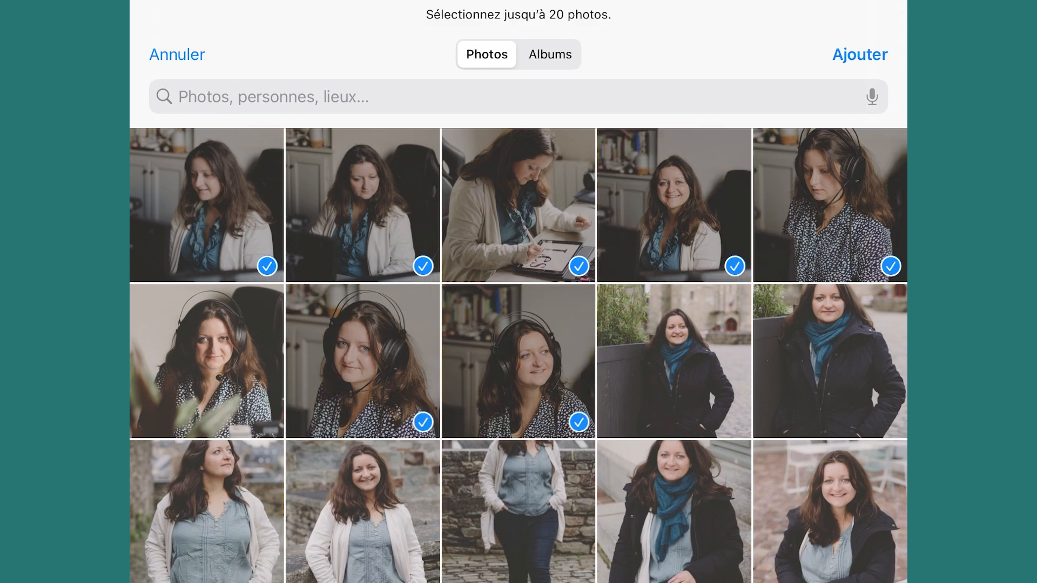
pyautogui.click(207, 361)
pyautogui.click(206, 511)
pyautogui.click(362, 512)
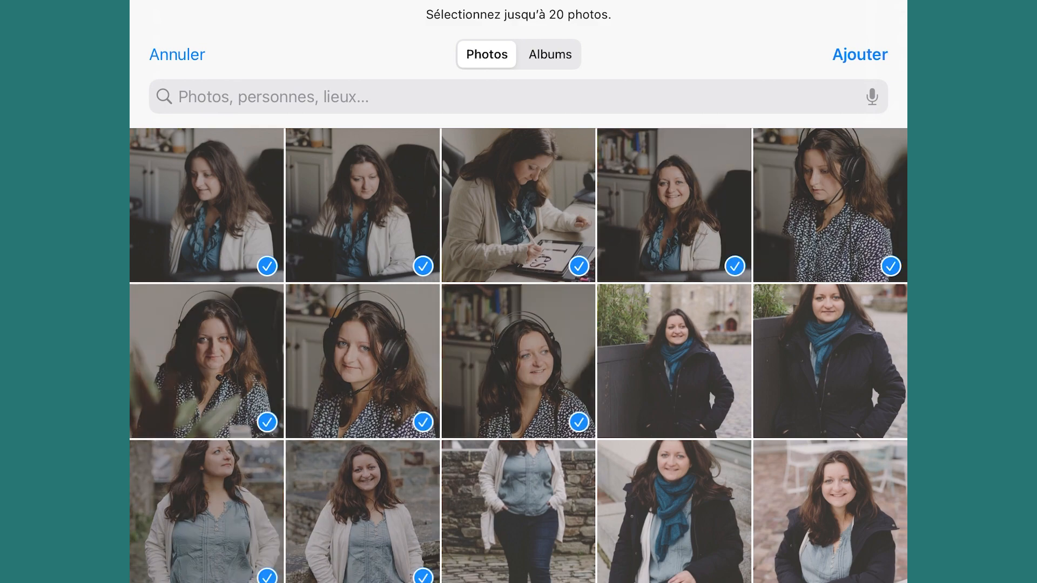
pyautogui.click(519, 512)
pyautogui.click(674, 512)
pyautogui.click(829, 511)
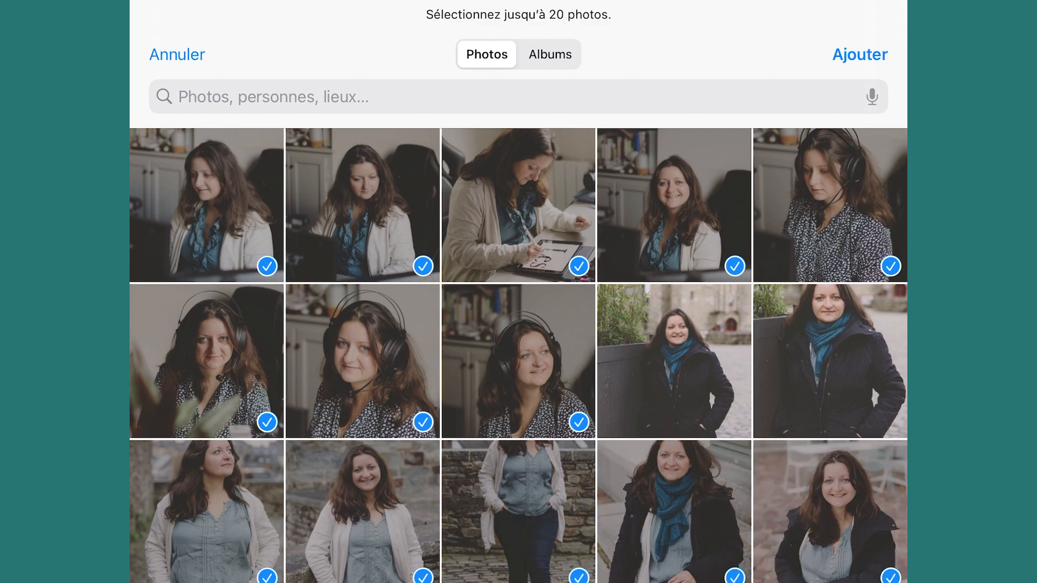
pyautogui.click(830, 361)
pyautogui.click(674, 361)
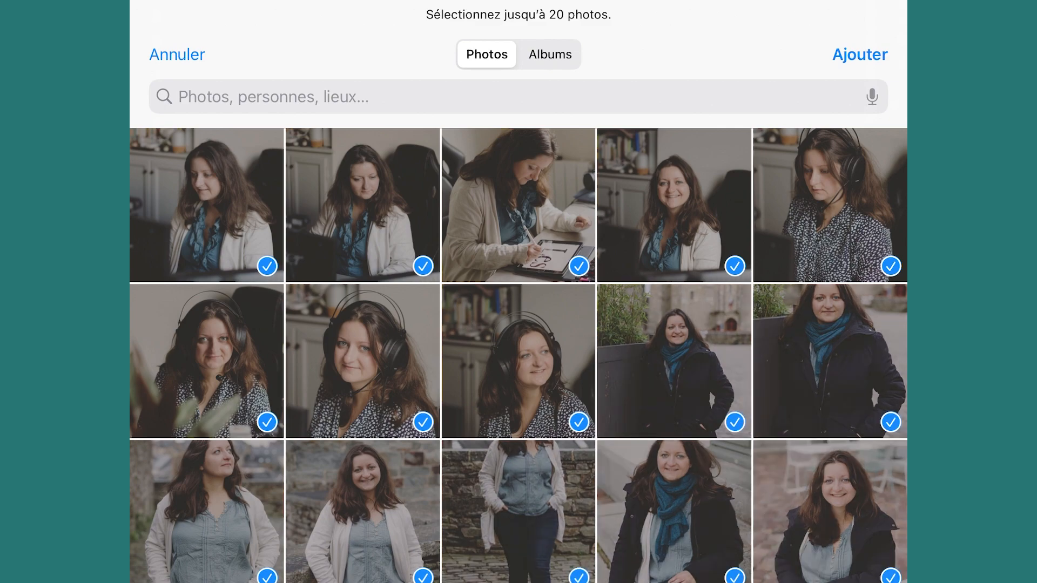
pyautogui.click(859, 54)
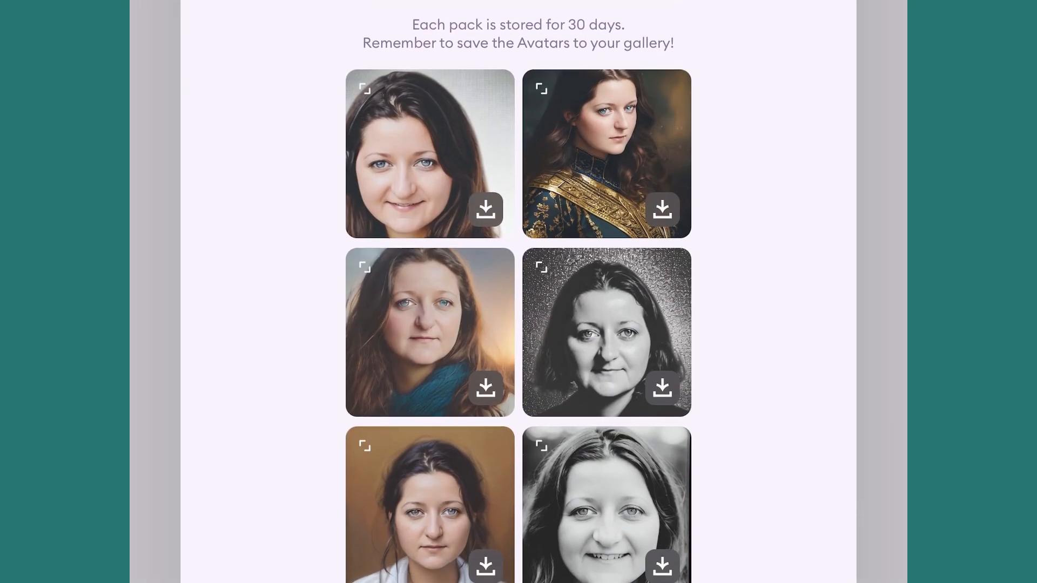
# Step: Review the generated avatars in the pack, from the first portraits to the snow-hood and leather-jacket styles
pyautogui.scroll(-1, 518, 324)
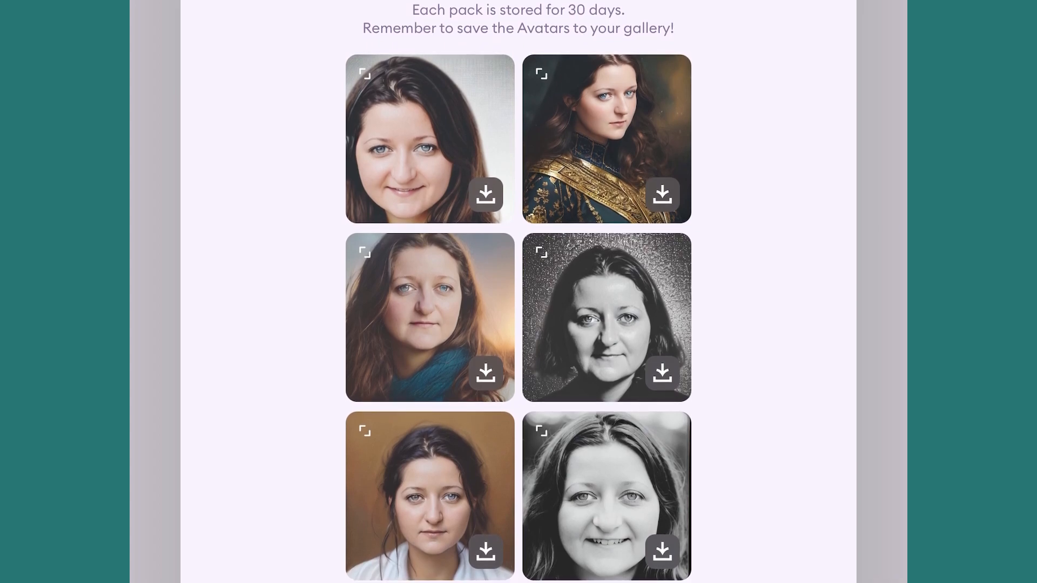
pyautogui.scroll(1, 518, 324)
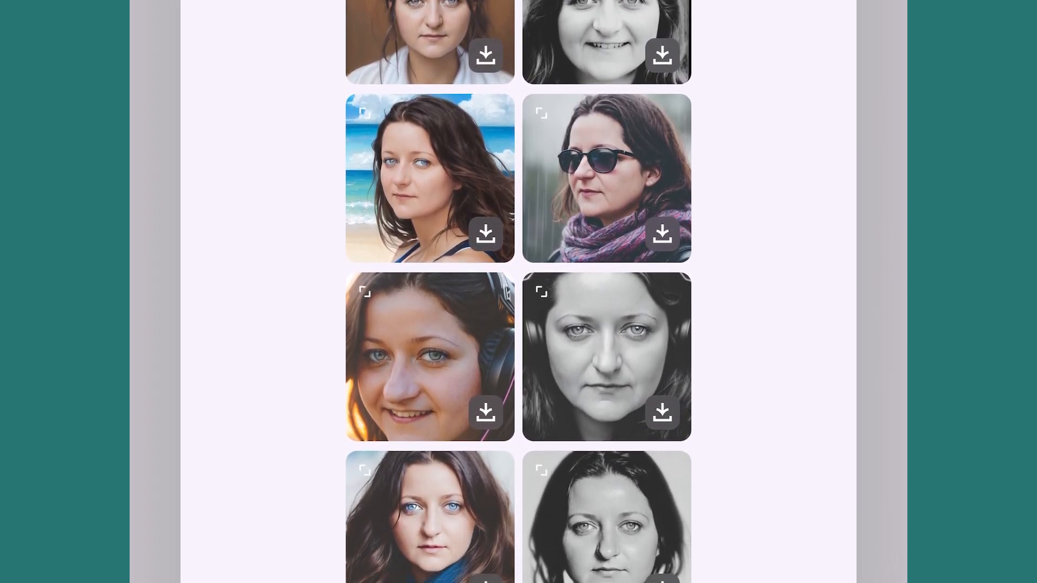
pyautogui.scroll(-1, 519, 292)
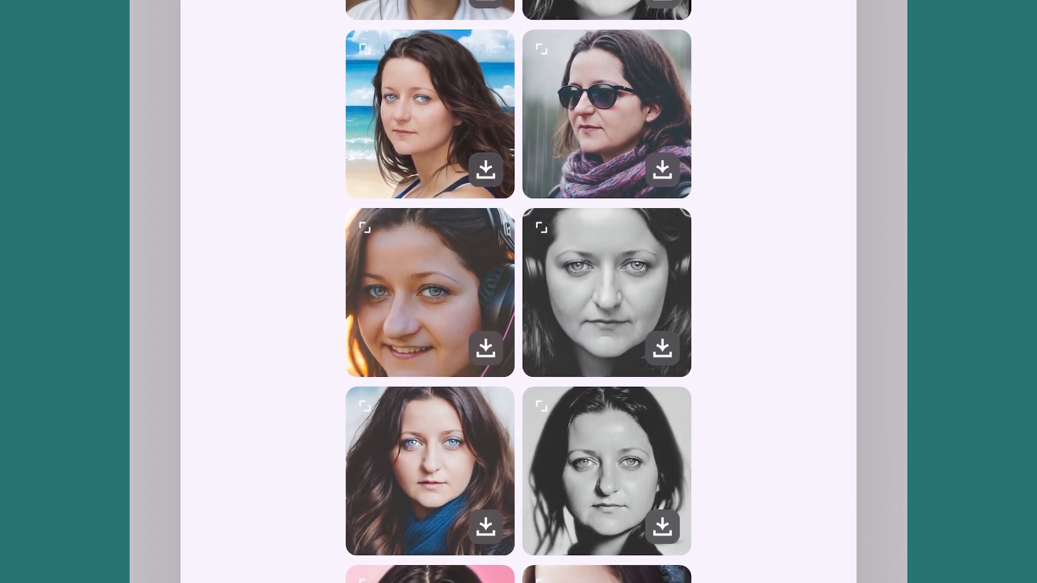
pyautogui.scroll(-12, 519, 292)
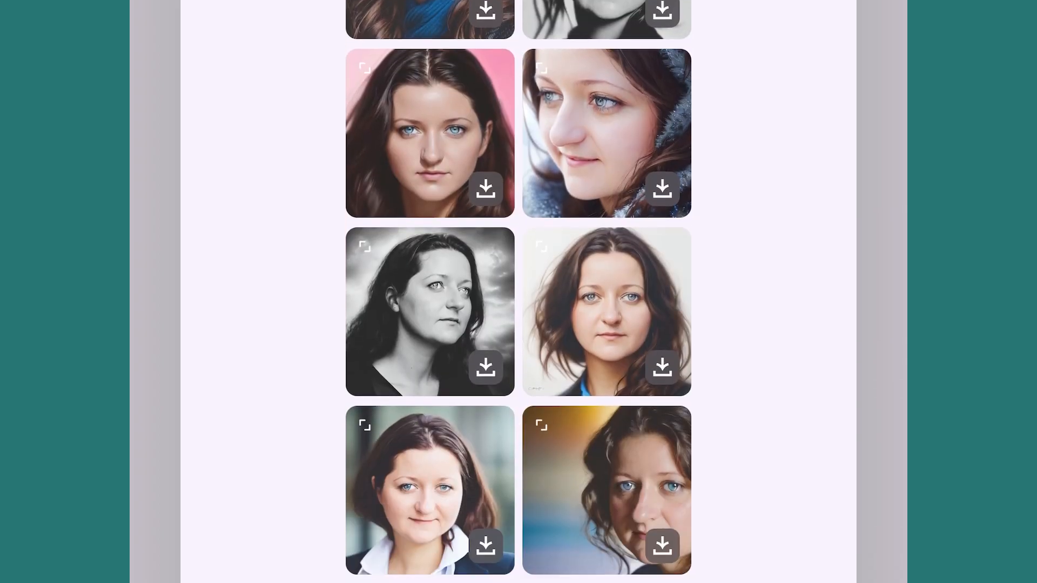
pyautogui.scroll(-4, 519, 292)
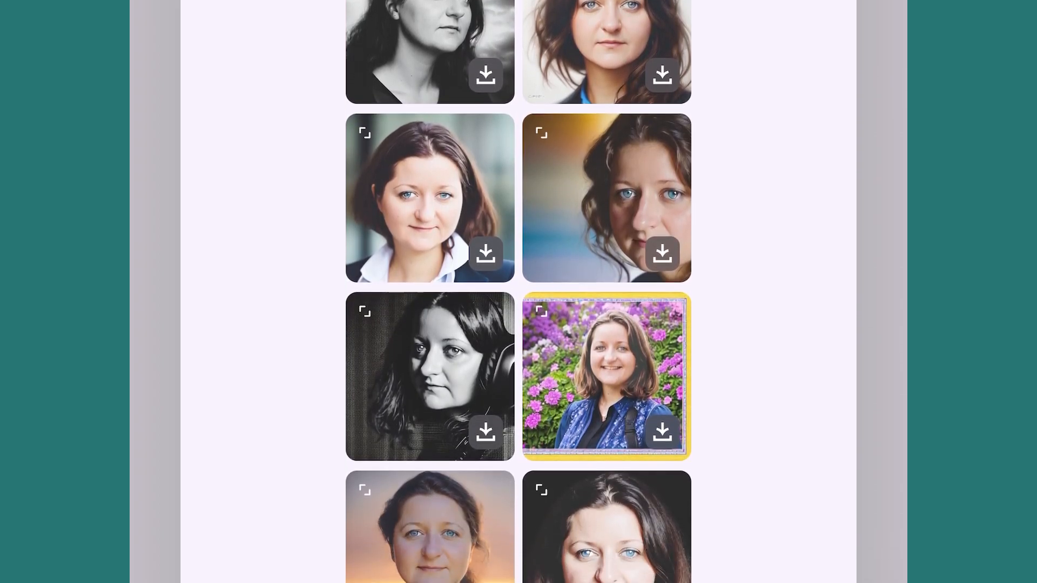
pyautogui.scroll(-14, 518, 292)
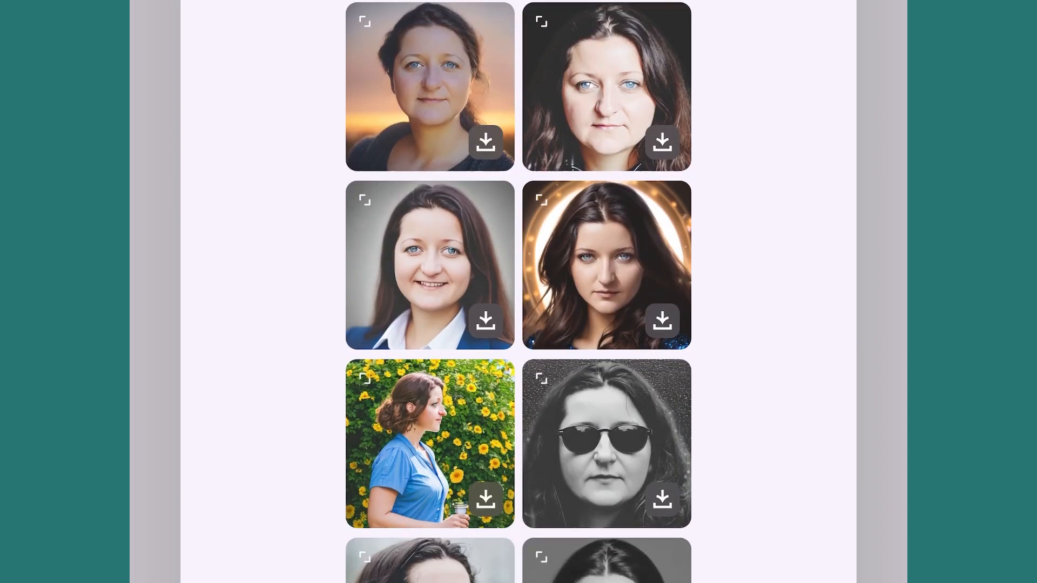
pyautogui.scroll(-6, 519, 292)
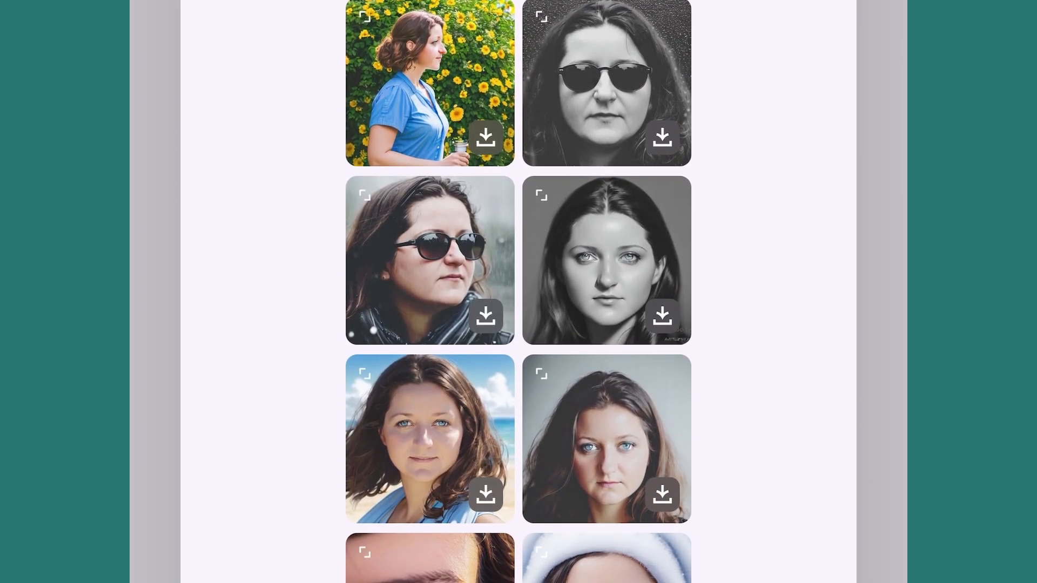
pyautogui.scroll(-5, 518, 292)
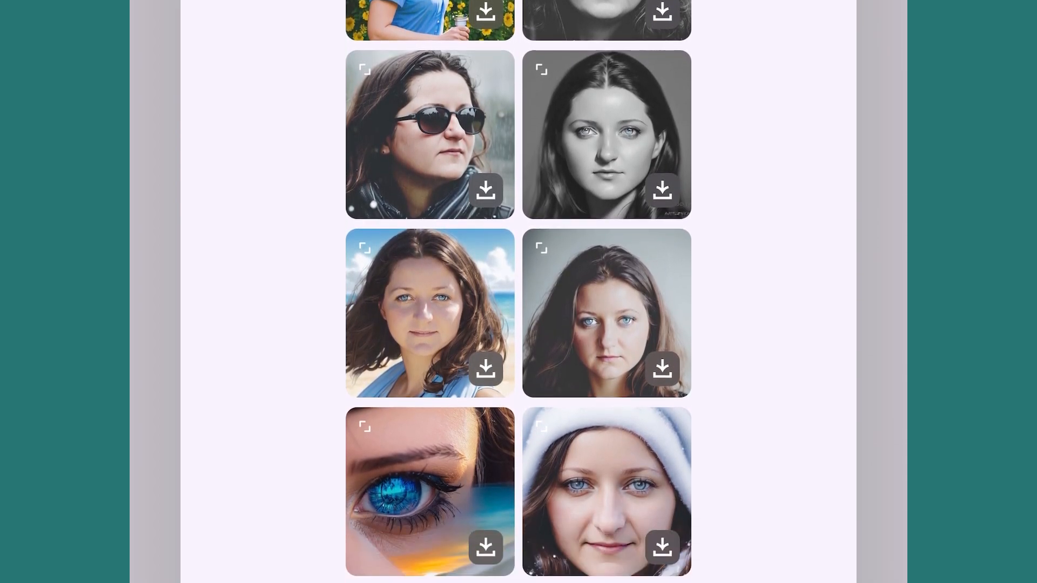
pyautogui.scroll(-4, 519, 291)
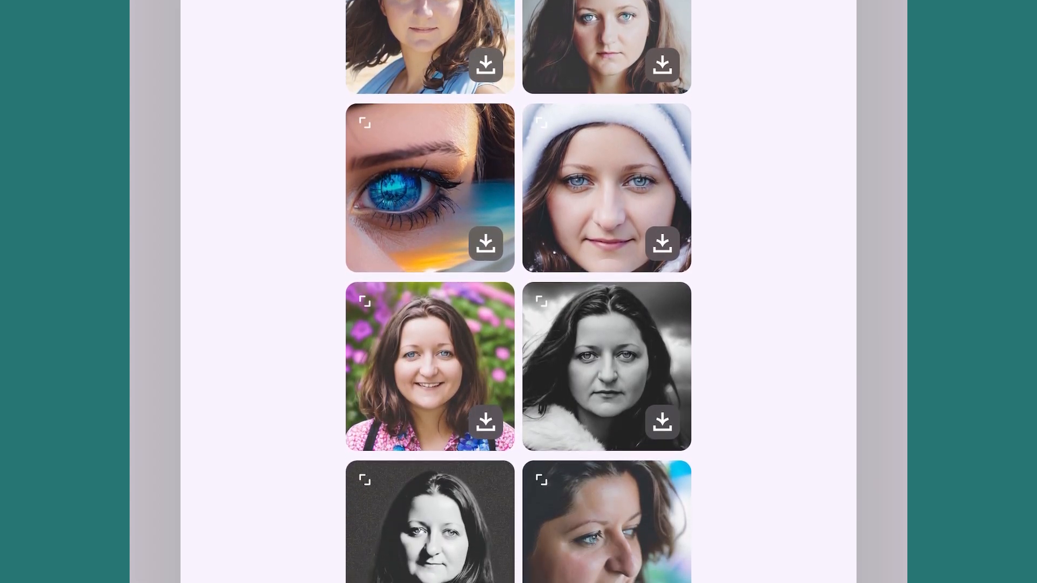
pyautogui.scroll(-10, 518, 291)
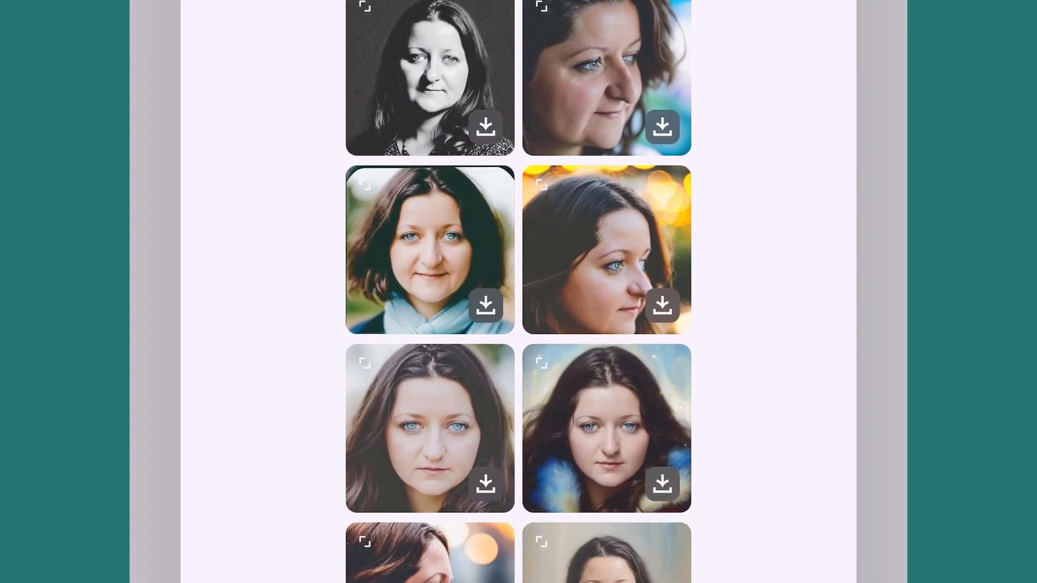
pyautogui.scroll(-3, 518, 292)
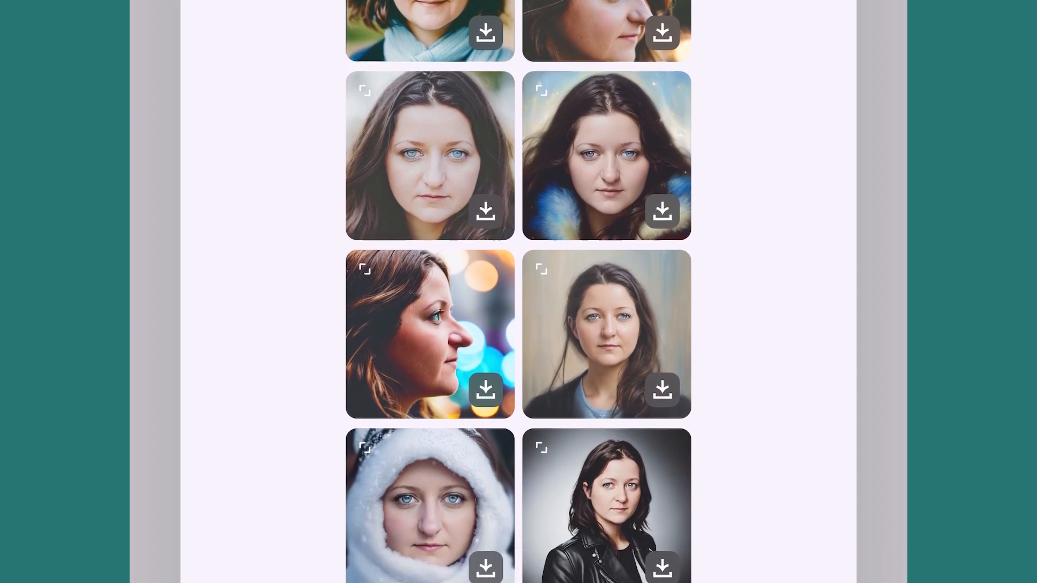
pyautogui.scroll(-1, 519, 292)
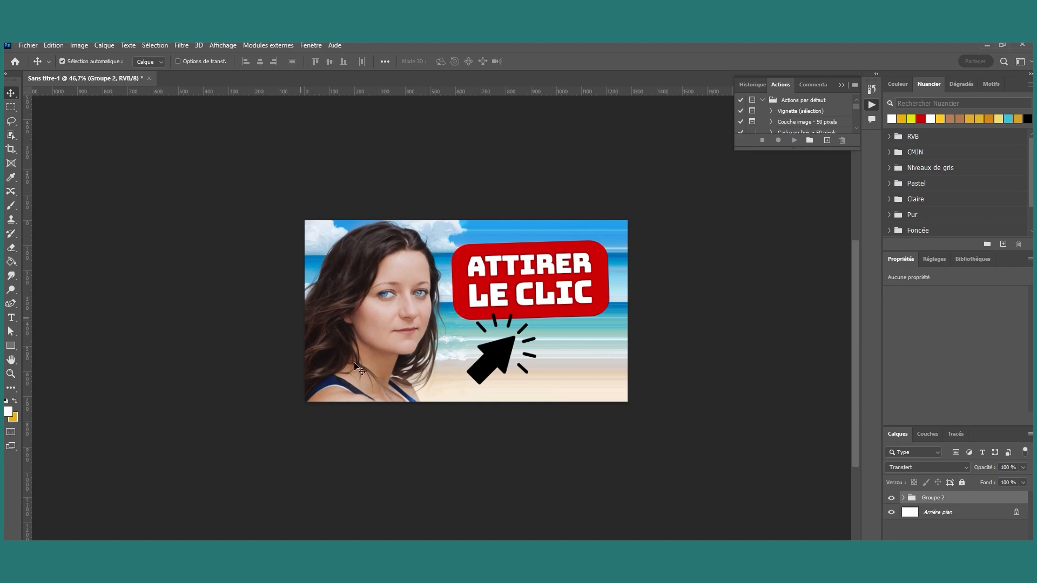
# Step: Switch to the thumbnail document in Photoshop, add a new empty layer and hide Groupe 2
pyautogui.hotkey('ctrl', 'shift', 'alt', 'n')
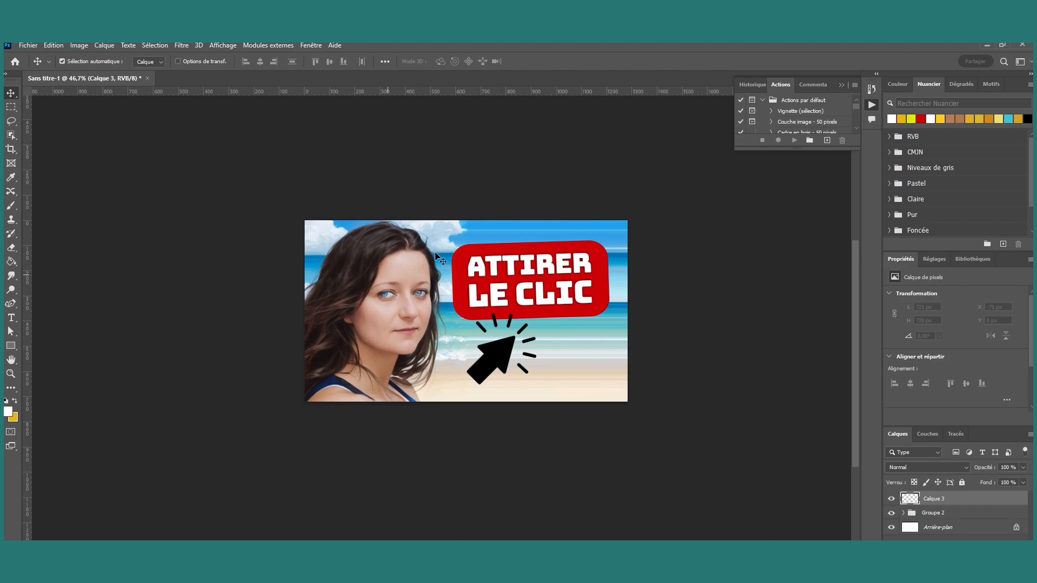
pyautogui.click(891, 513)
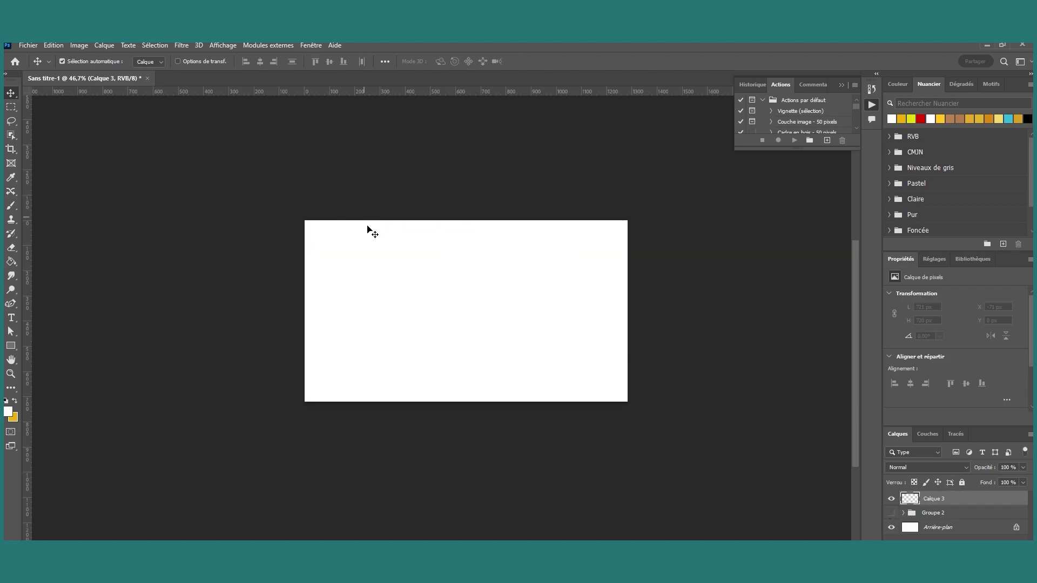
# Step: Place IMG_0242 (1).jpg from the IA folder against the canvas's left edge and flip it horizontally
pyautogui.moveTo(305, 578)
pyautogui.click(243, 529)
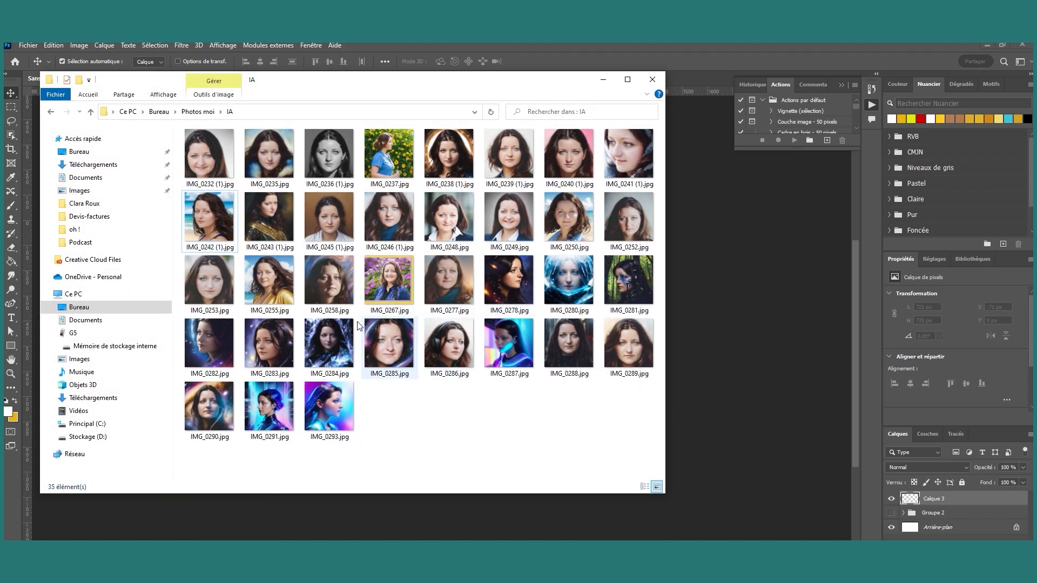
pyautogui.click(196, 215)
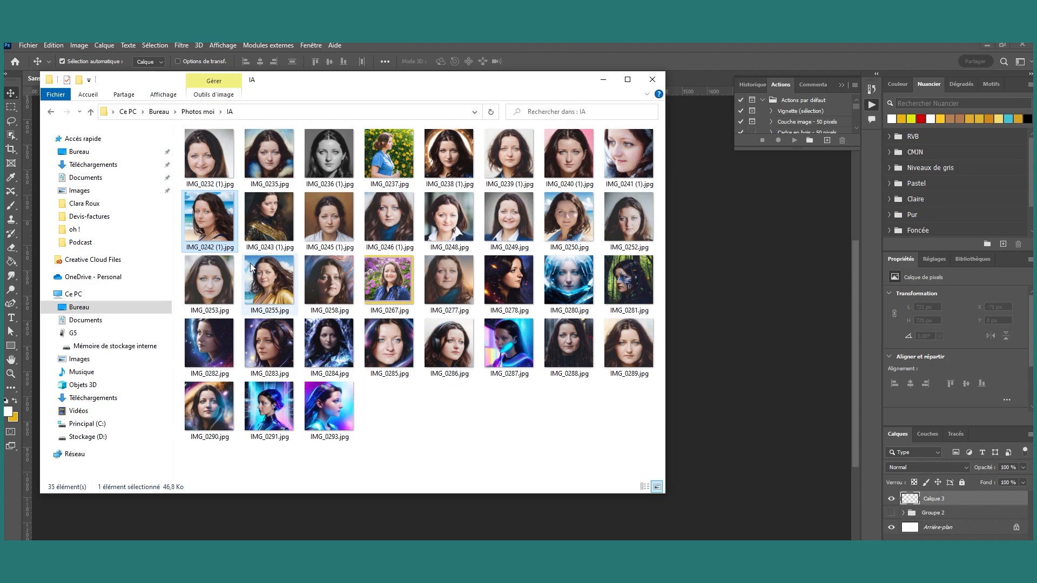
pyautogui.moveTo(206, 222); pyautogui.dragTo(635, 366)
pyautogui.moveTo(496, 311); pyautogui.dragTo(399, 292)
pyautogui.rightClick(402, 308)
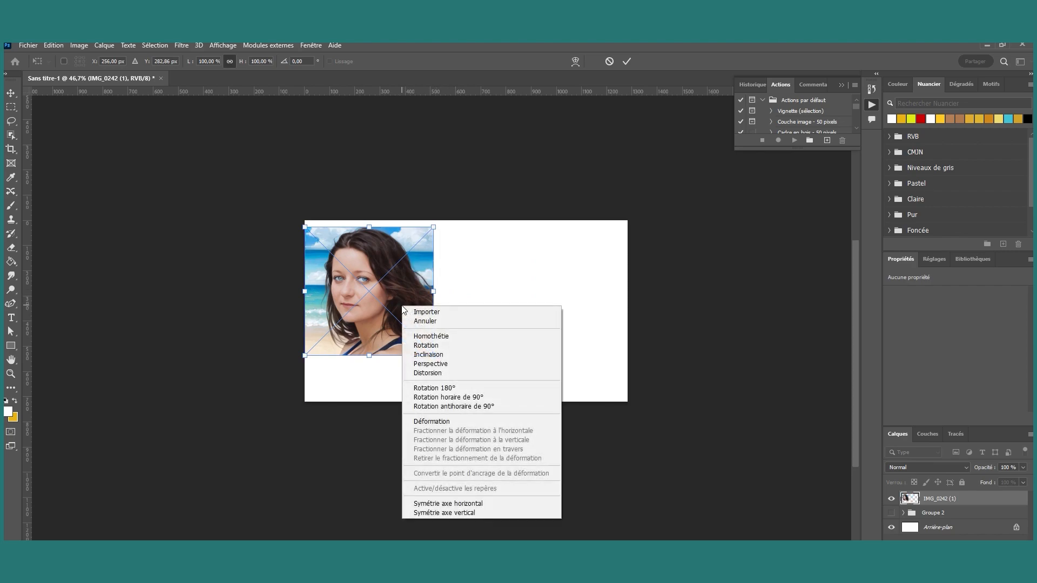
pyautogui.click(491, 501)
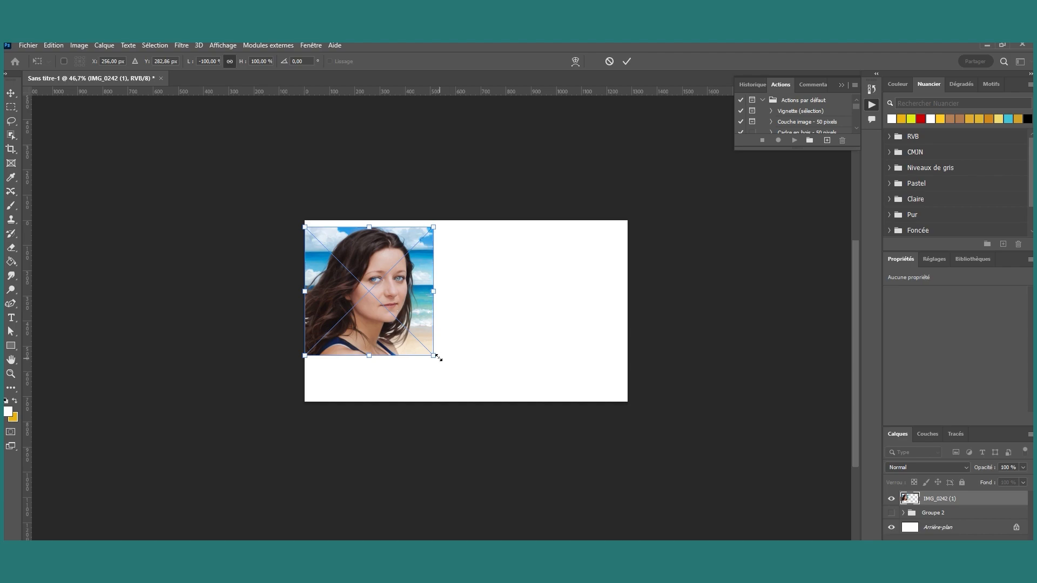
# Step: Scale the placed portrait to about 721 px square, filling the canvas height from the top-left corner, and commit the transformation
pyautogui.moveTo(434, 356); pyautogui.dragTo(477, 406)
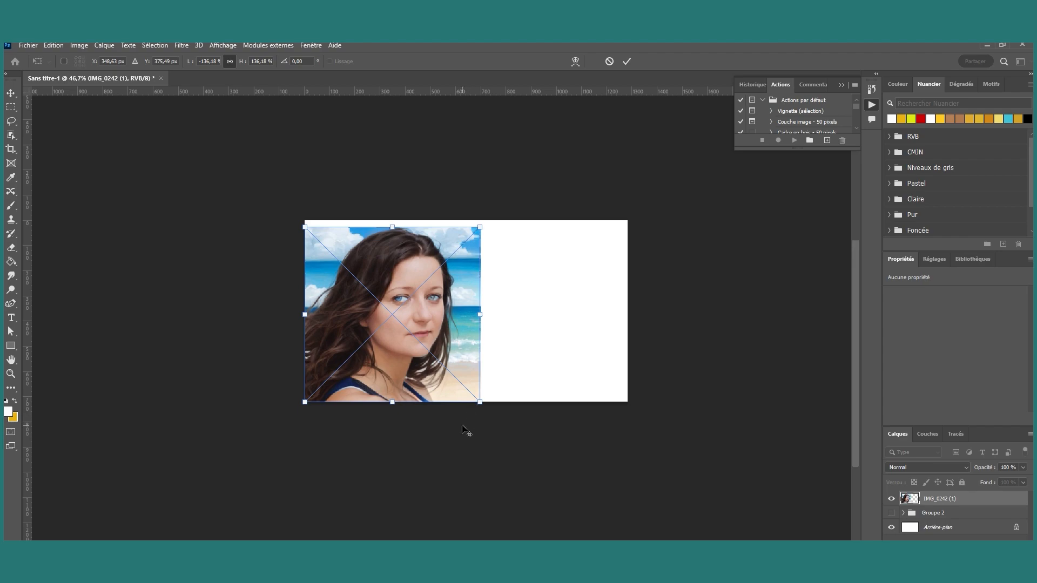
pyautogui.scroll(5, 469, 416)
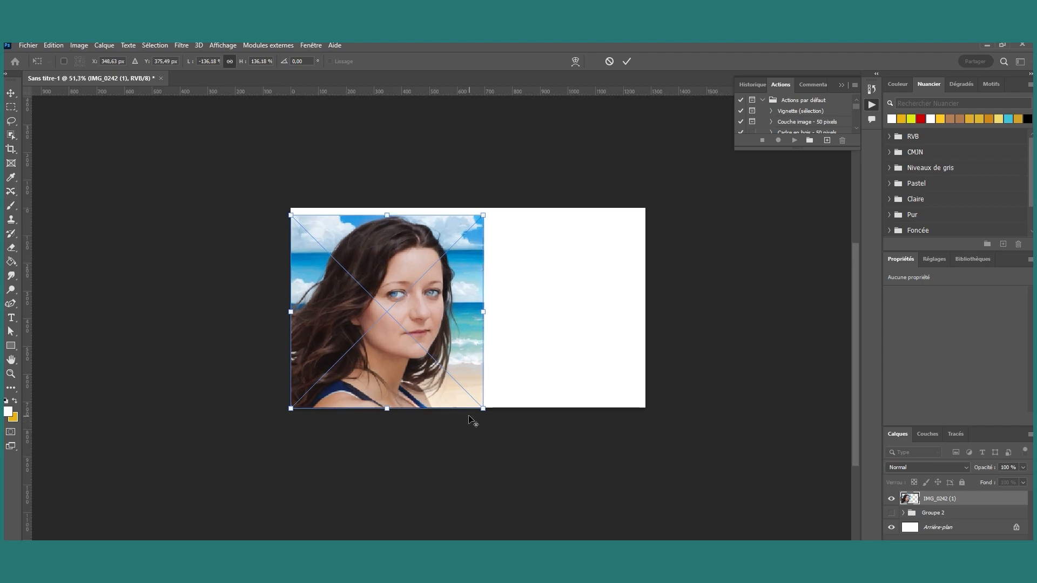
pyautogui.scroll(1, 470, 419)
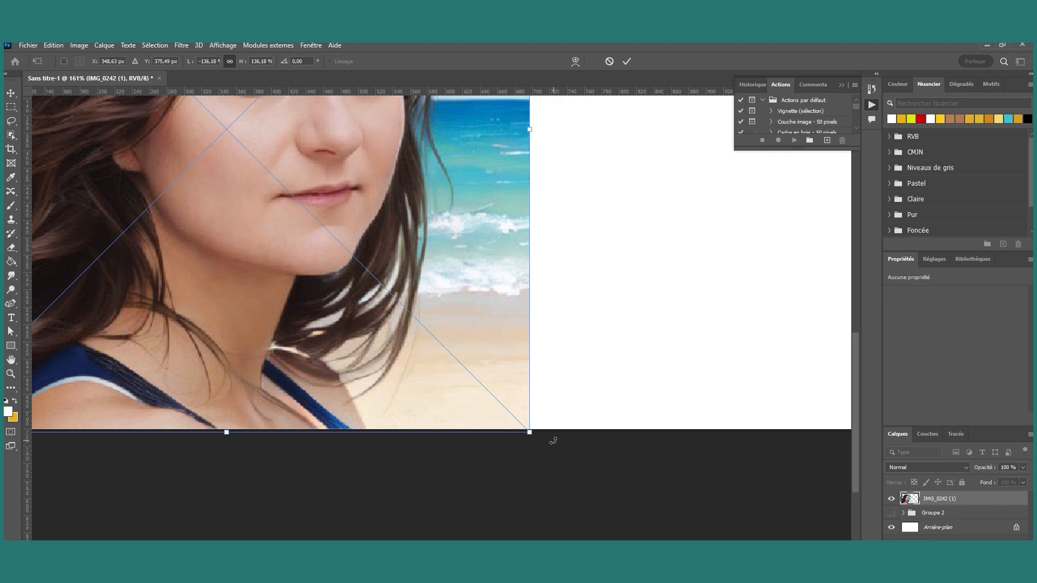
pyautogui.moveTo(530, 433); pyautogui.dragTo(527, 430)
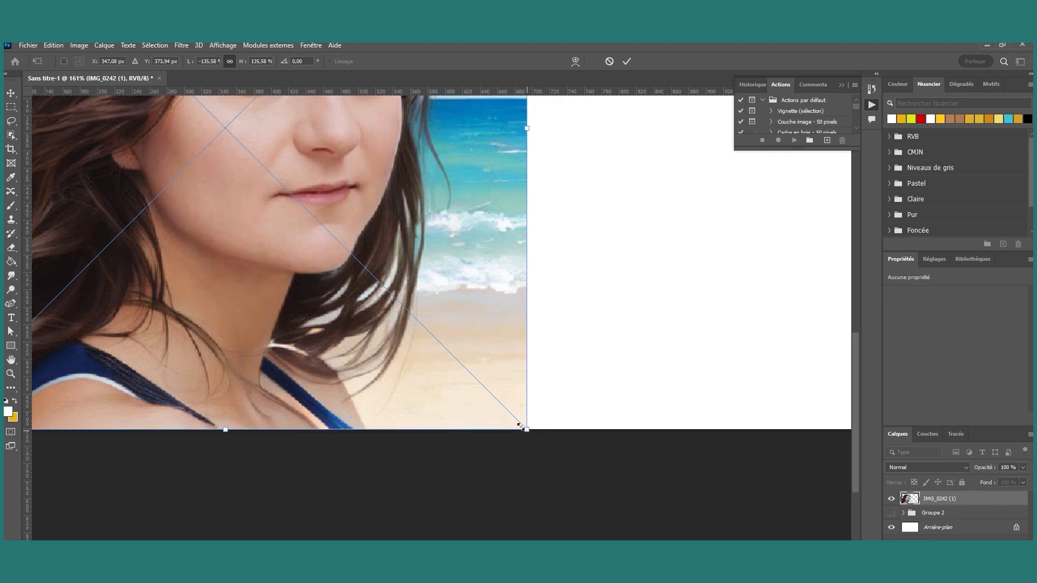
pyautogui.scroll(10, 498, 294)
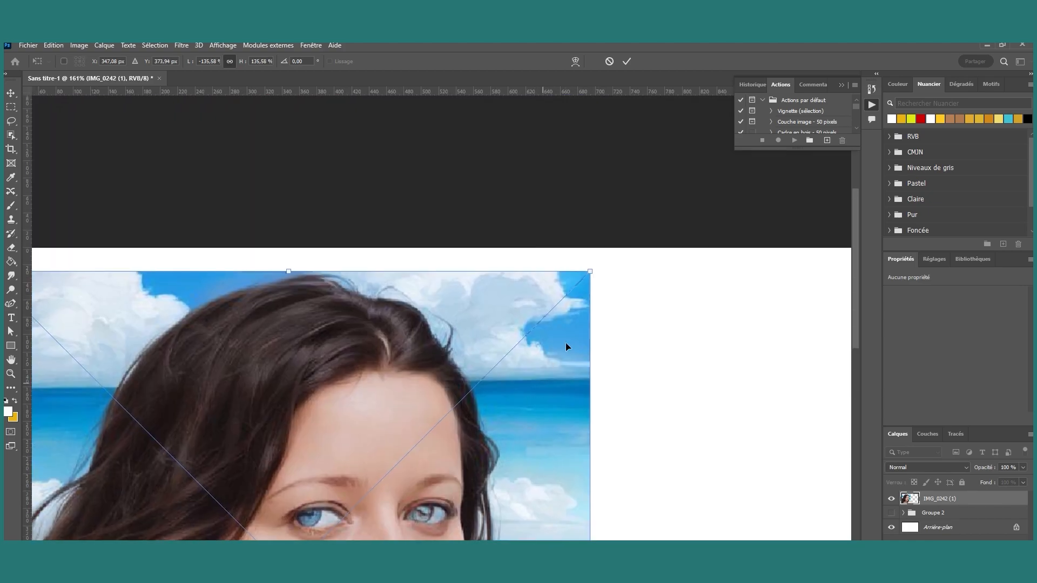
pyautogui.moveTo(589, 273); pyautogui.dragTo(612, 248)
pyautogui.moveTo(327, 306); pyautogui.dragTo(430, 197)
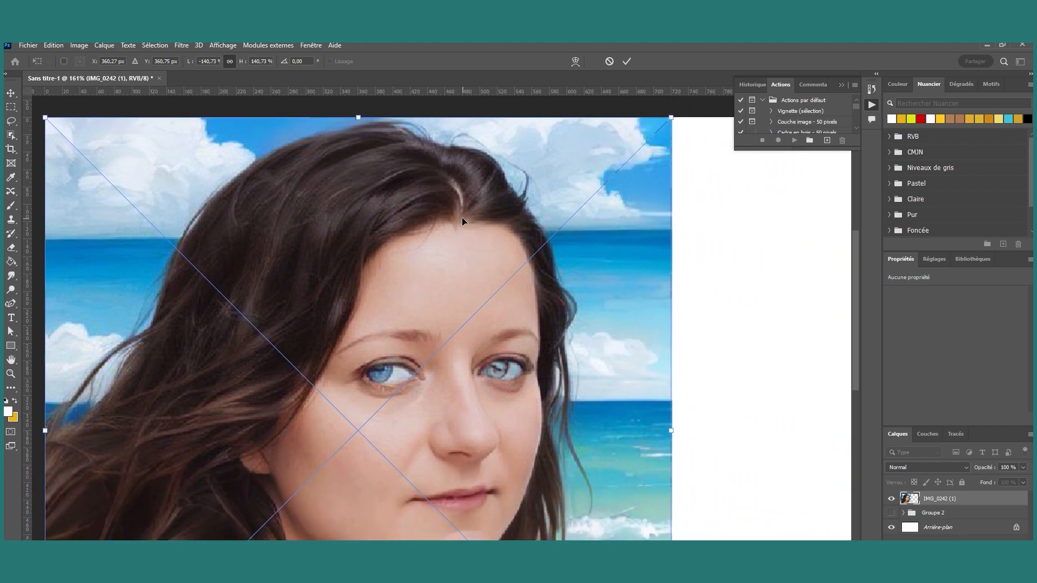
pyautogui.press('Return')
# Step: Inspect the placed portrait up close and in the full canvas, including its edge beside the blank area
pyautogui.scroll(-5, 562, 286)
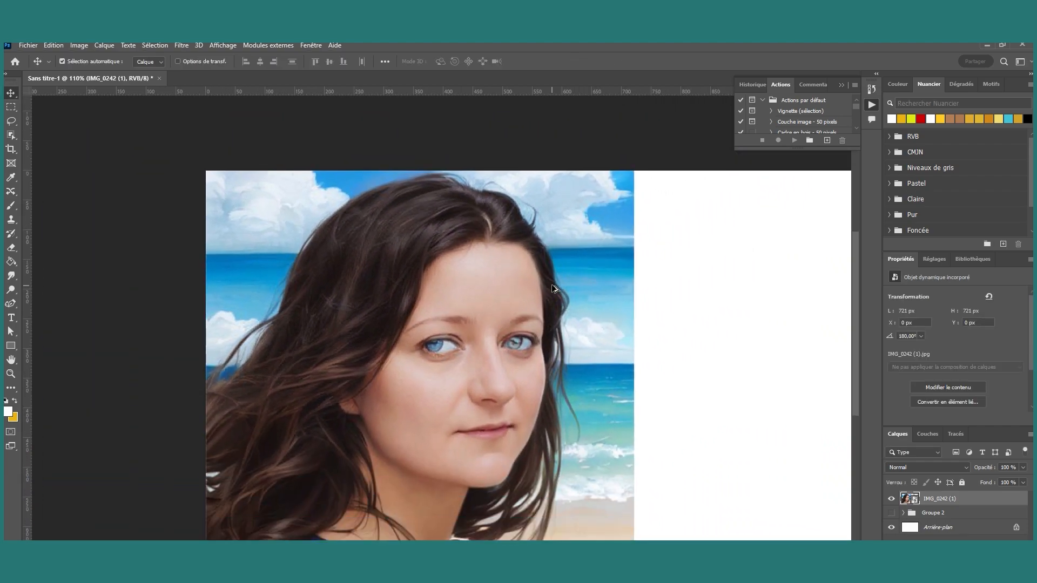
pyautogui.scroll(2, 565, 285)
pyautogui.scroll(4, 562, 286)
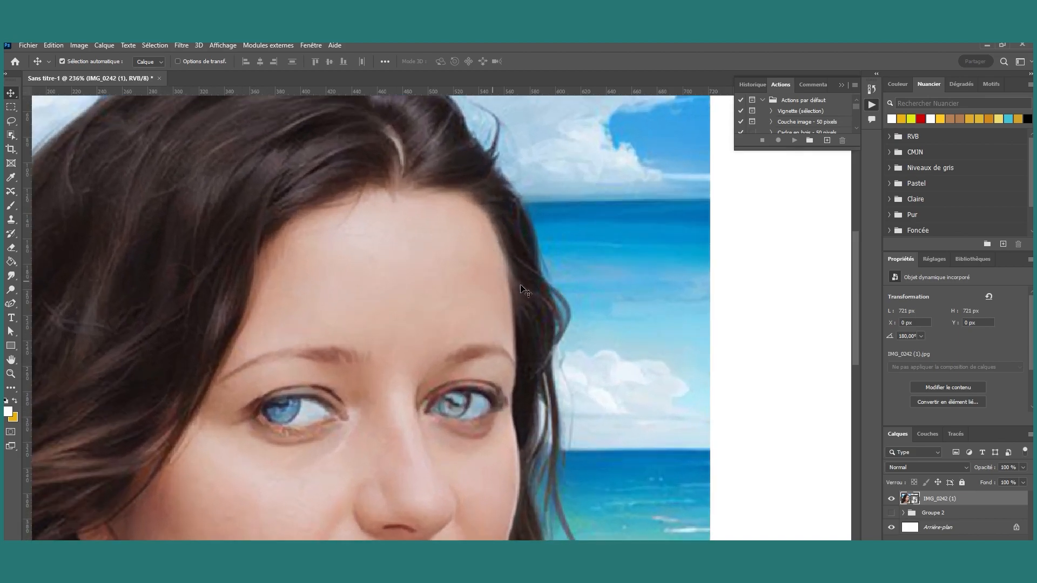
pyautogui.scroll(-2, 570, 300)
pyautogui.scroll(-3, 572, 305)
pyautogui.hscroll(3, 613, 292)
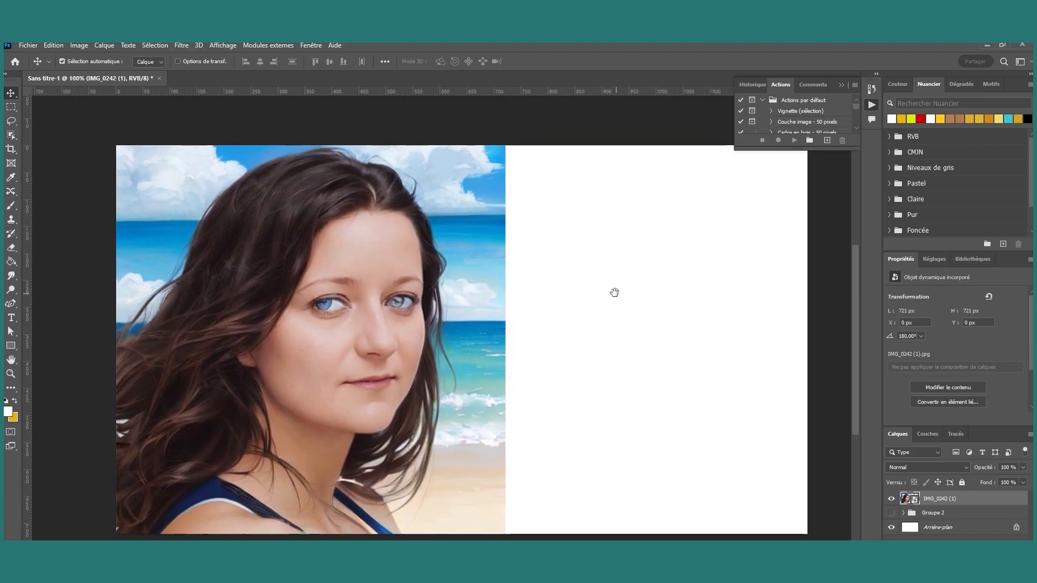
pyautogui.scroll(-5, 531, 282)
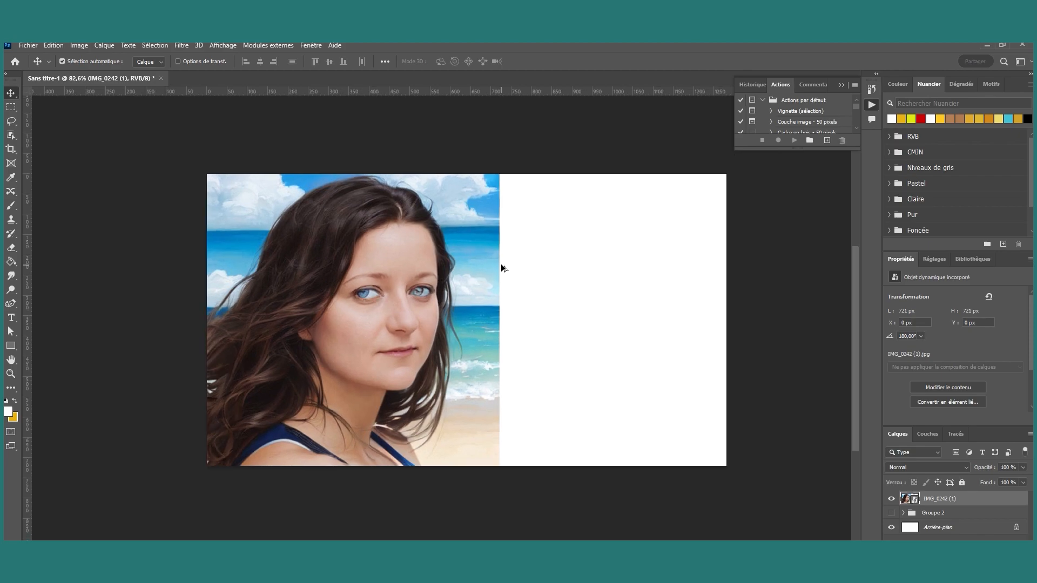
pyautogui.scroll(-4, 713, 322)
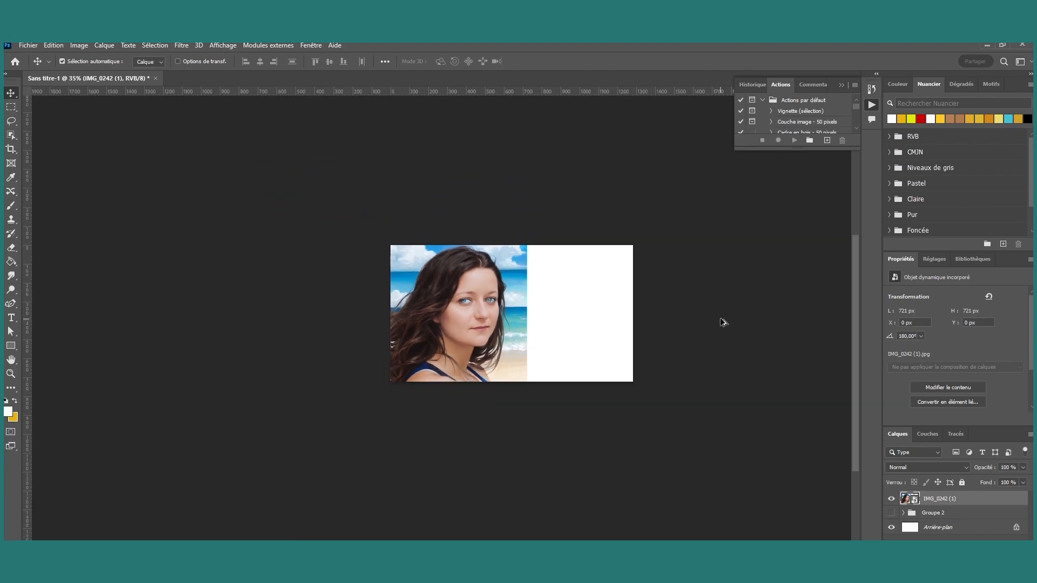
# Step: Duplicate the IMG_0242 (1) portrait layer
pyautogui.scroll(5, 724, 322)
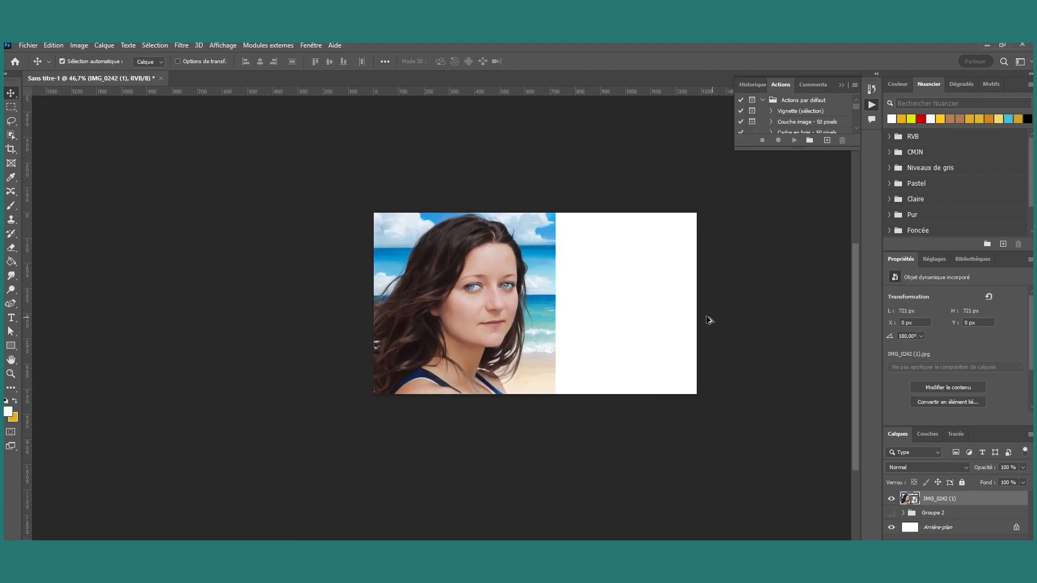
pyautogui.scroll(2, 502, 326)
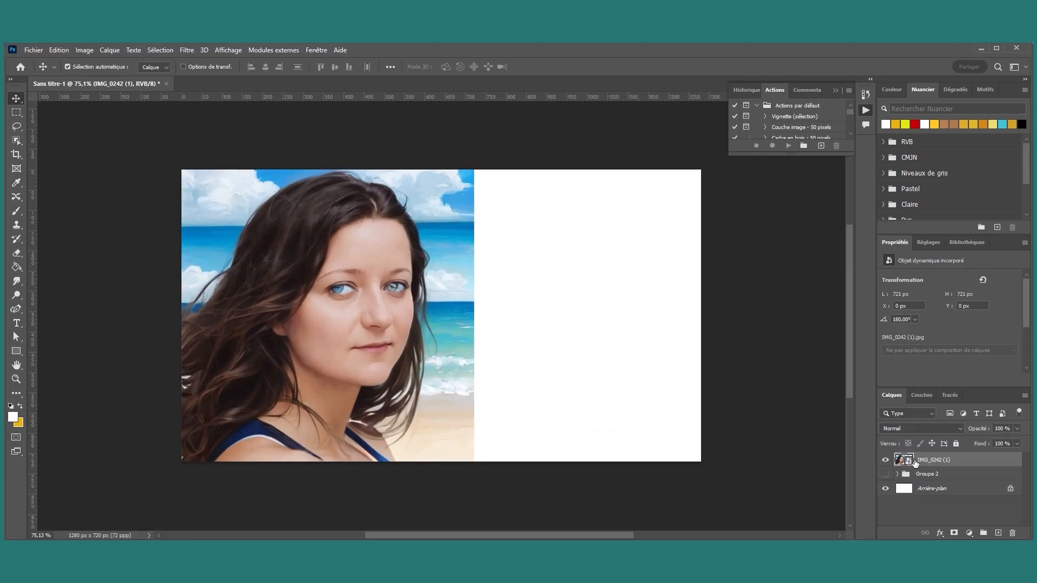
pyautogui.moveTo(915, 463); pyautogui.dragTo(999, 532)
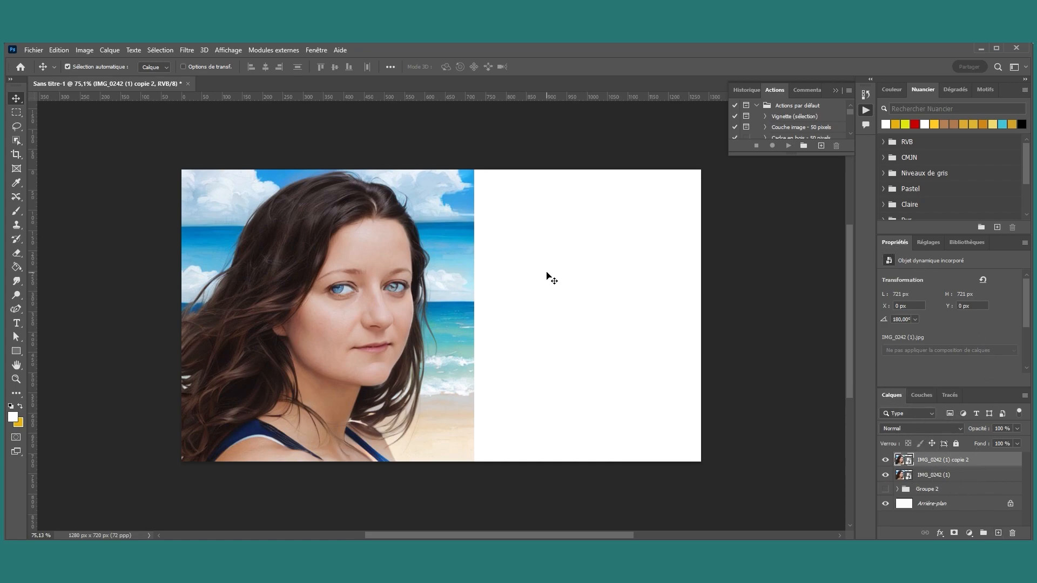
# Step: Reset the Essentials (Les indispensables) workspace to its default layout
pyautogui.click(316, 50)
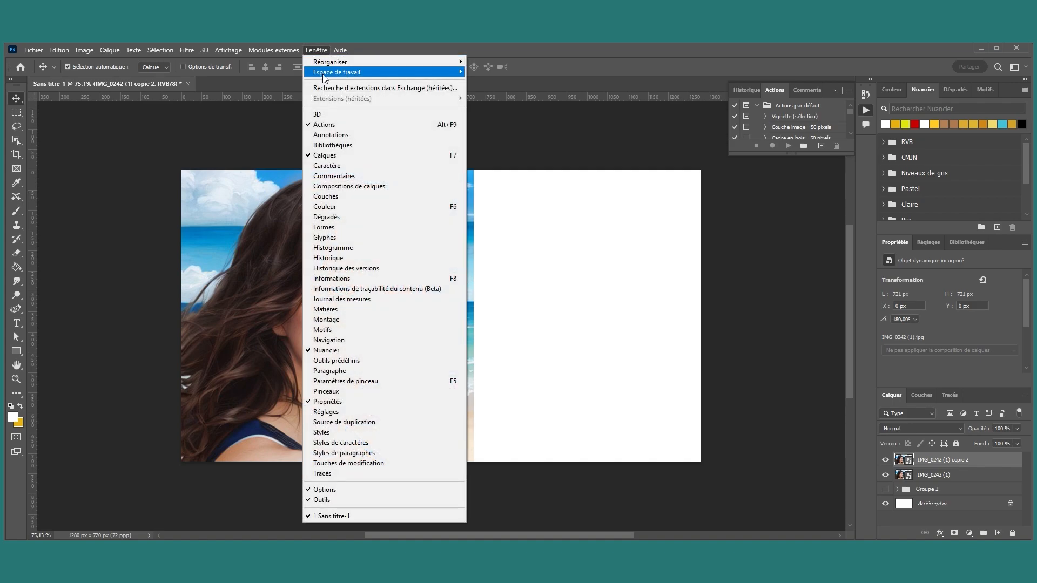
pyautogui.moveTo(324, 75)
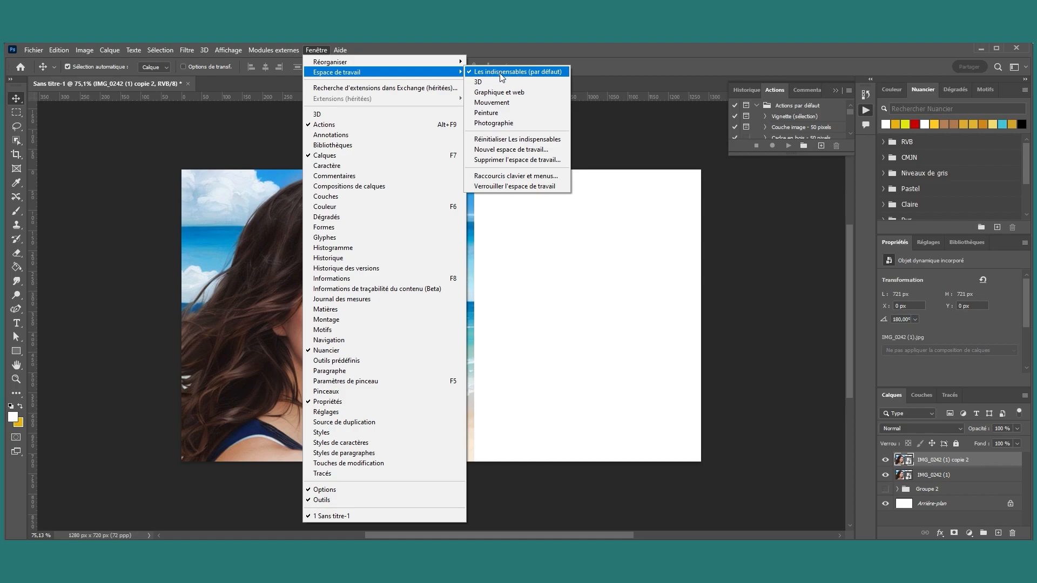
pyautogui.click(507, 140)
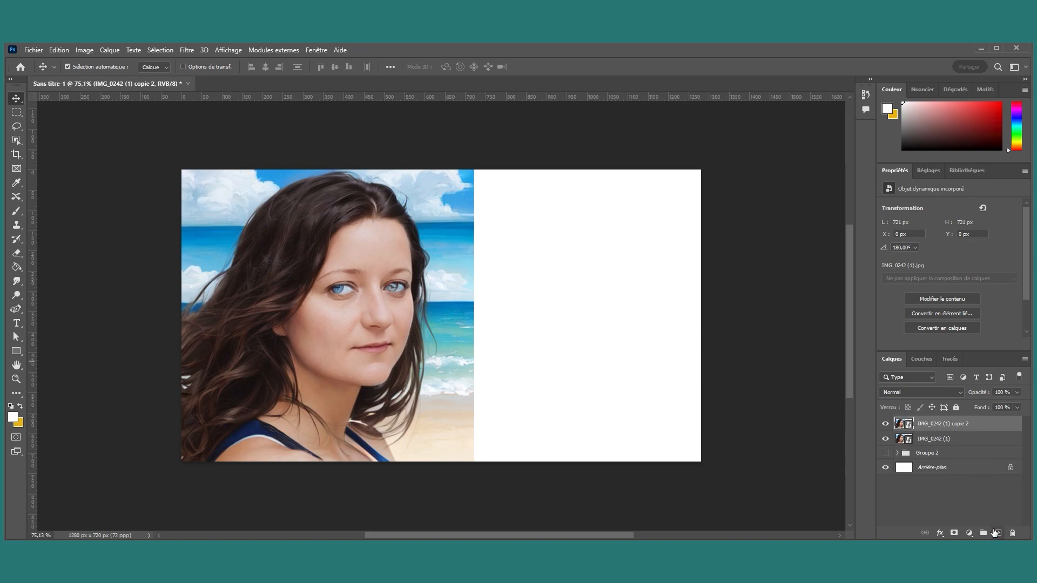
# Step: Rasterize the duplicated portrait layer
pyautogui.rightClick(906, 426)
pyautogui.click(948, 427)
pyautogui.rightClick(924, 426)
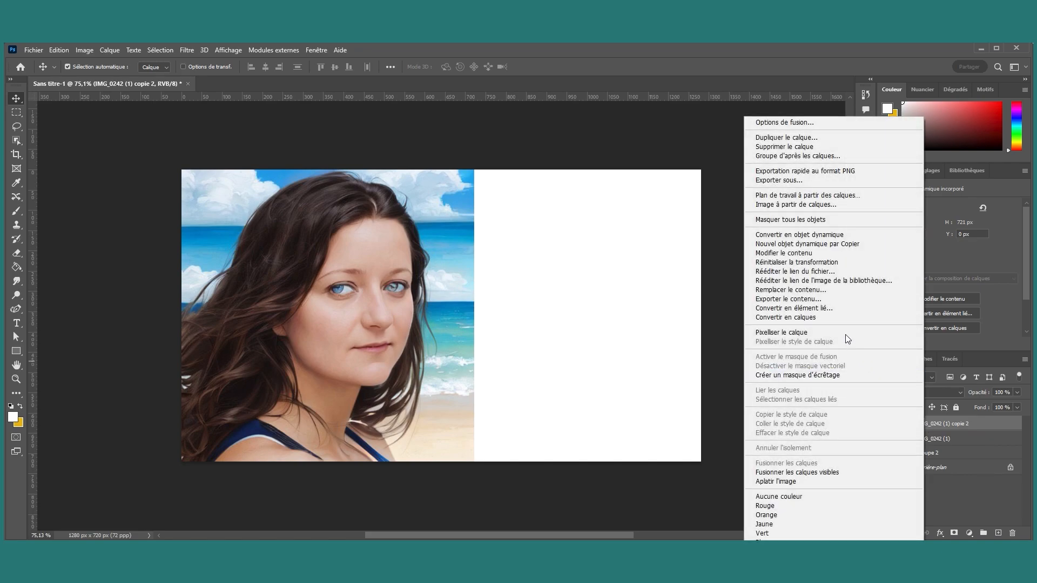
pyautogui.click(805, 333)
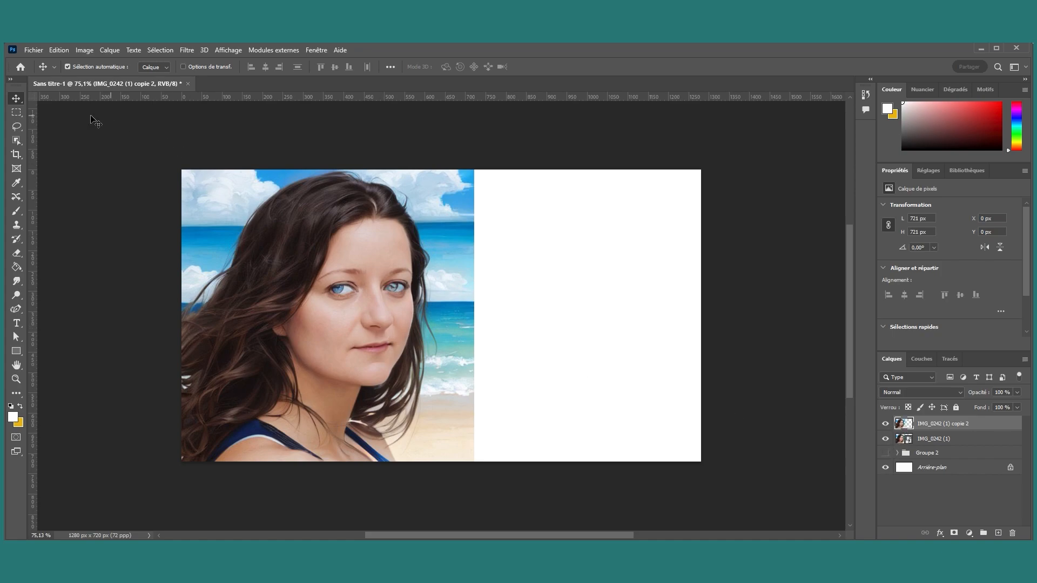
# Step: Delete a 720 × 720 px rectangular selection from the rasterized copy, leaving only its thin outer edge, and deselect
pyautogui.click(15, 114)
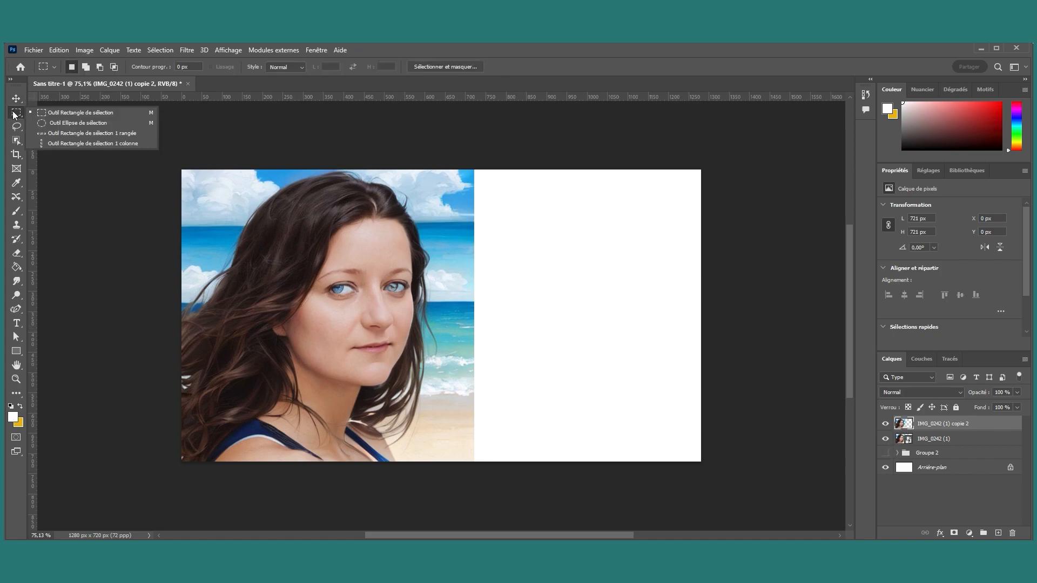
pyautogui.click(53, 113)
pyautogui.moveTo(159, 166); pyautogui.dragTo(473, 470)
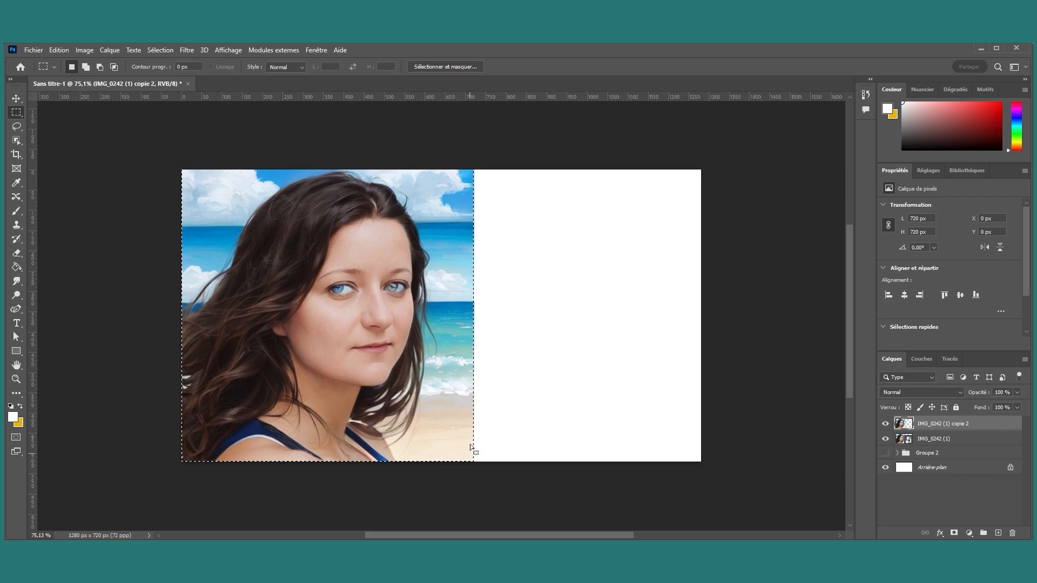
pyautogui.scroll(10, 493, 428)
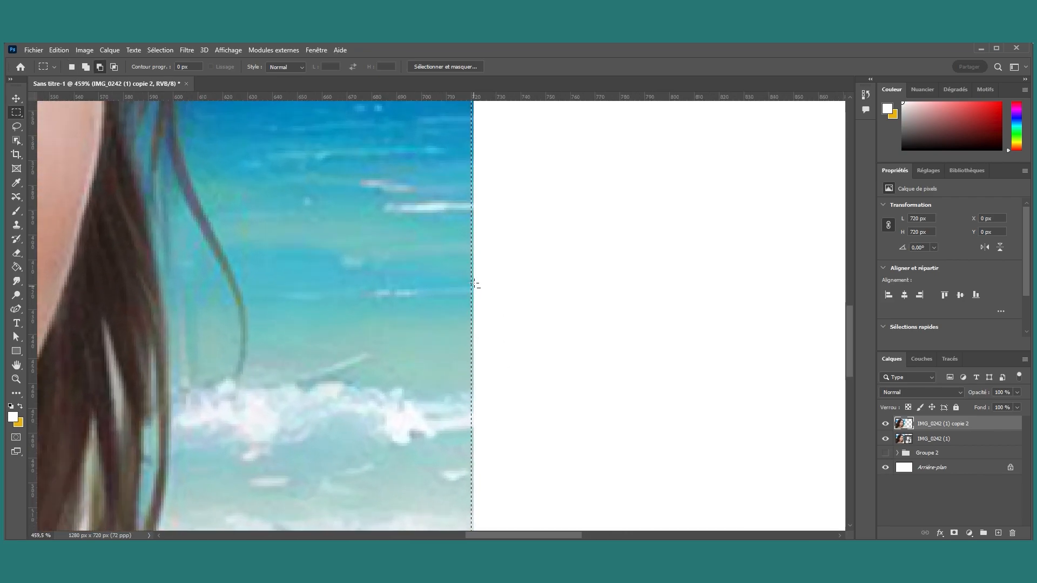
pyautogui.scroll(-4, 471, 278)
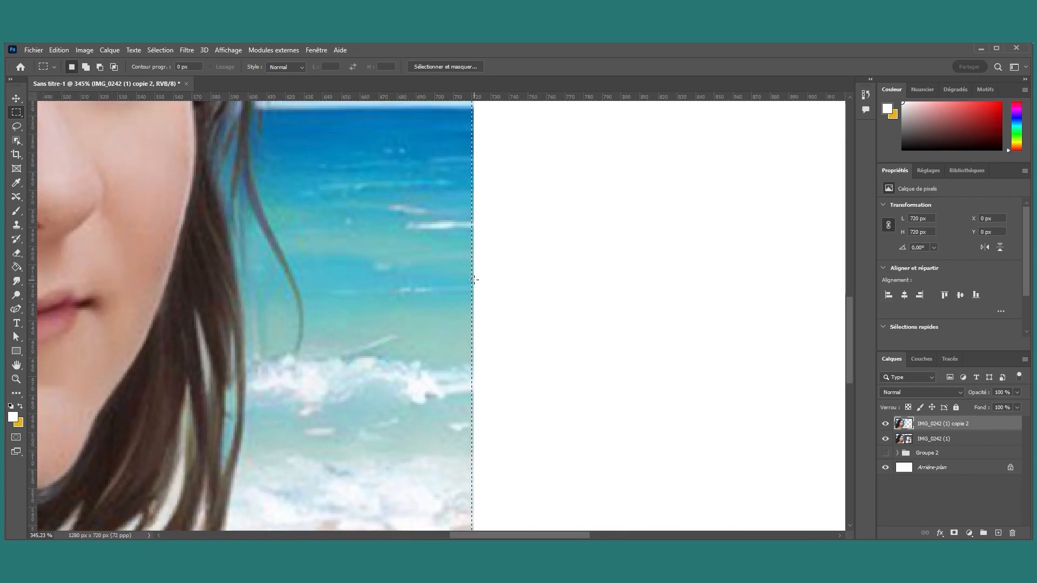
pyautogui.scroll(-3, 474, 281)
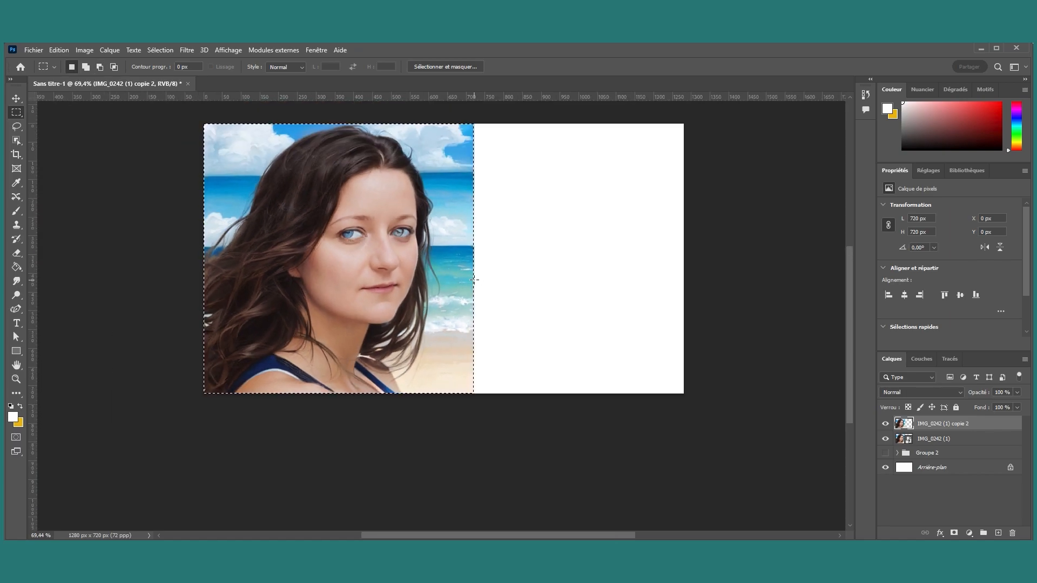
pyautogui.press('Delete')
pyautogui.hotkey('ctrl', 'd')
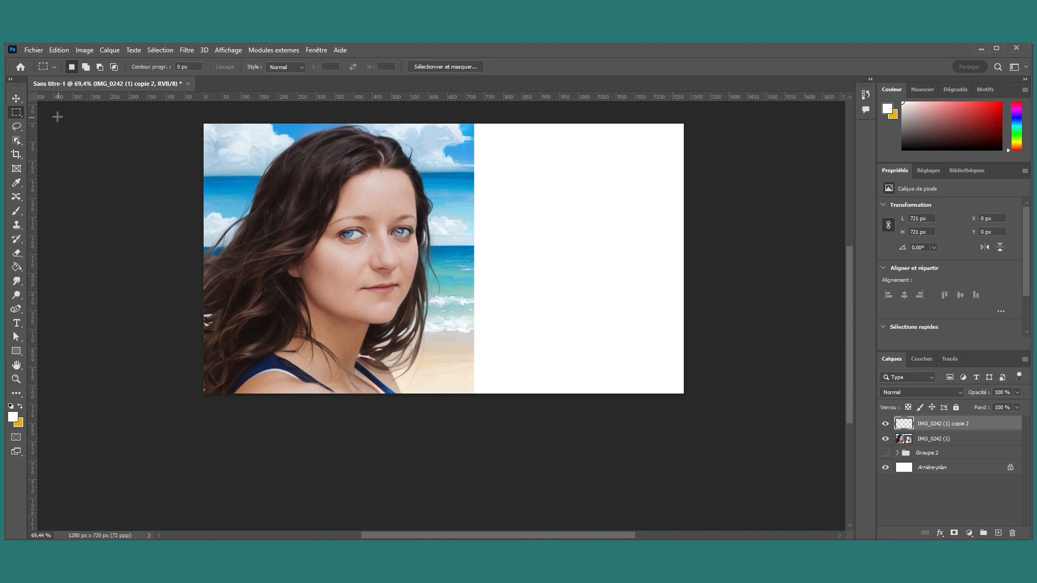
pyautogui.click(17, 99)
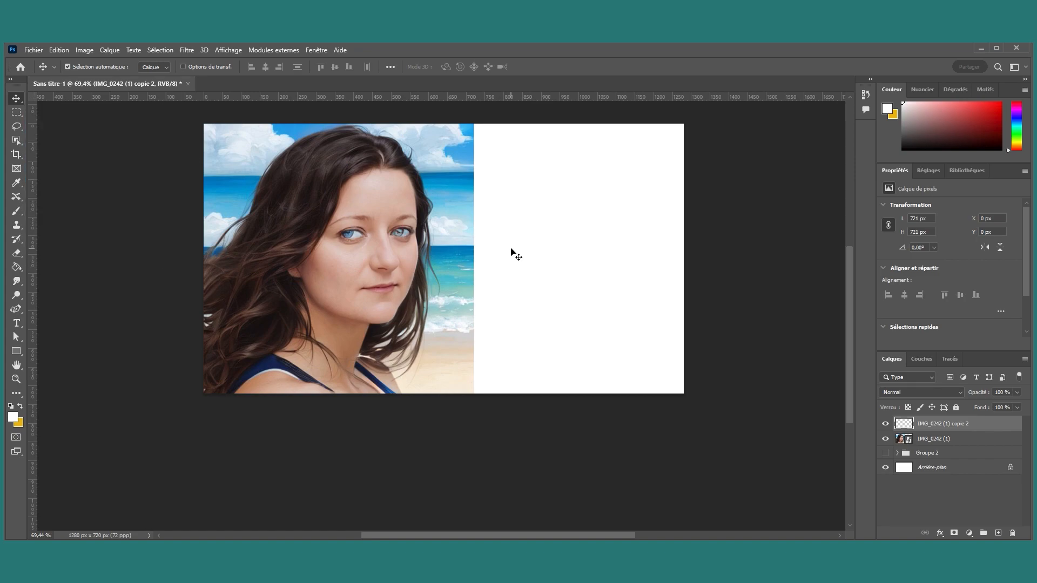
pyautogui.press('ctrl')
pyautogui.hotkey('ctrl', 't')
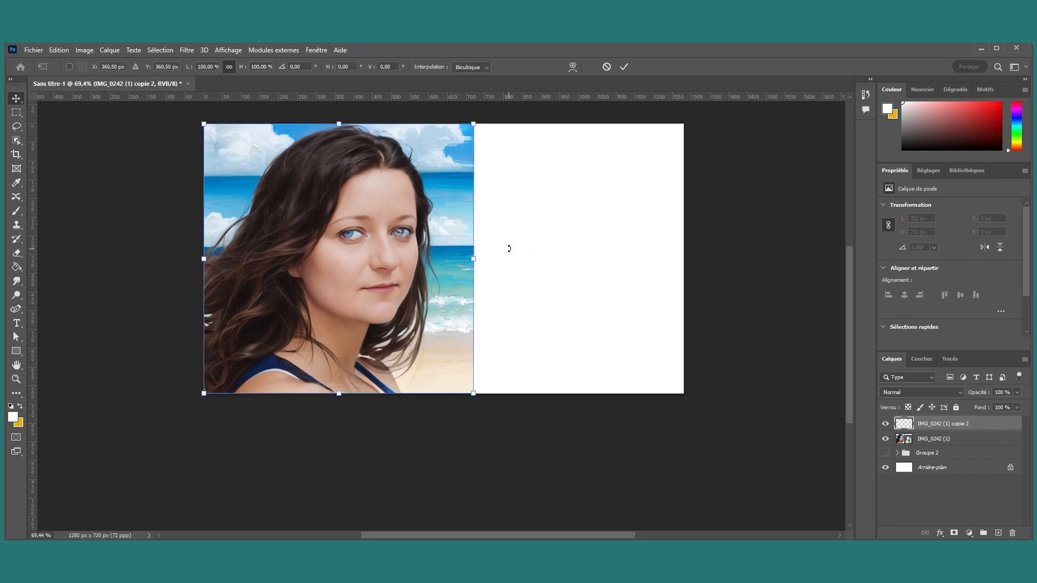
pyautogui.moveTo(471, 258); pyautogui.dragTo(506, 259)
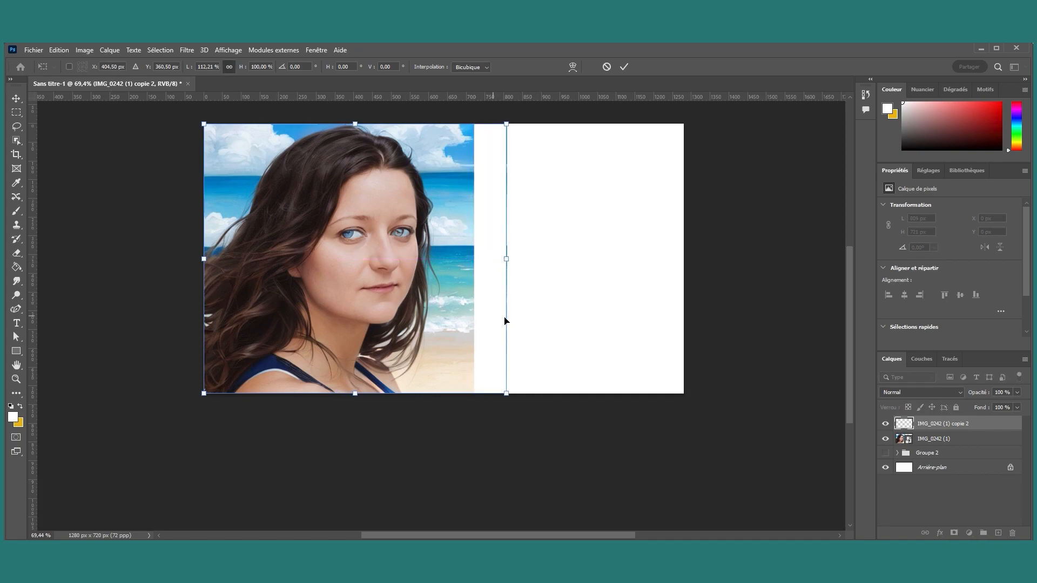
pyautogui.click(607, 66)
pyautogui.moveTo(470, 285); pyautogui.dragTo(540, 283)
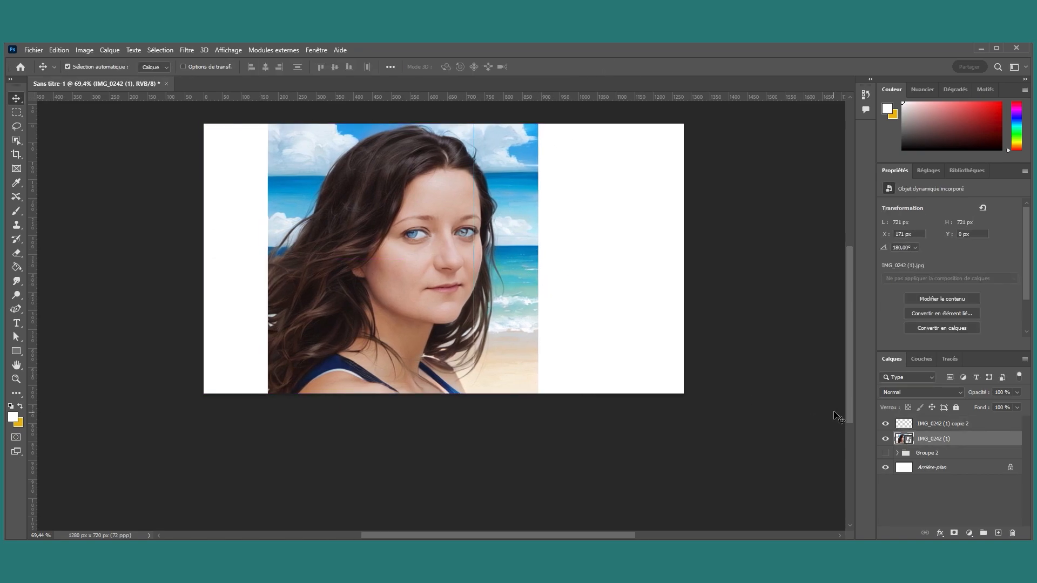
pyautogui.hotkey('ctrl', 'z')
# Step: Move the copy's thin edge strips over the blank canvas area, to about X 238 px, Y -97 px
pyautogui.click(902, 427)
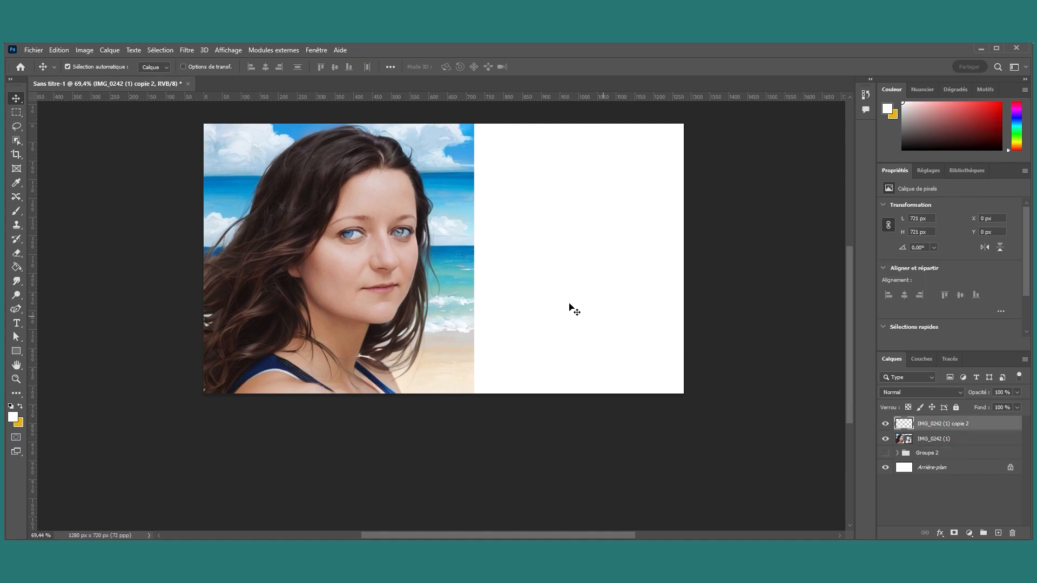
pyautogui.moveTo(474, 281)
pyautogui.mouseDown()
pyautogui.moveTo(521, 283)
pyautogui.moveTo(481, 285)
pyautogui.mouseUp()
pyautogui.scroll(3, 496, 307)
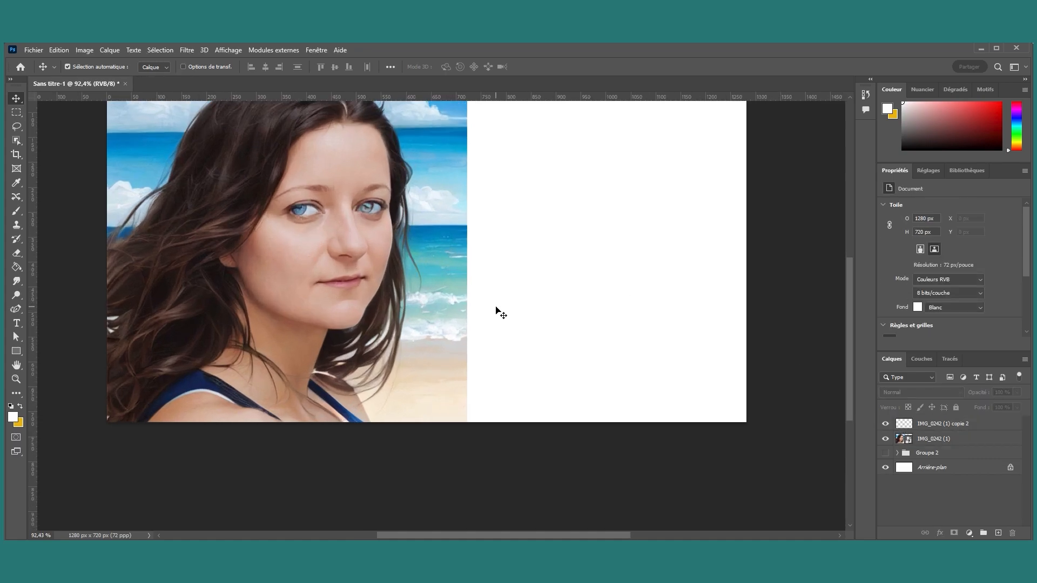
pyautogui.scroll(4, 496, 308)
pyautogui.moveTo(449, 296); pyautogui.dragTo(661, 210)
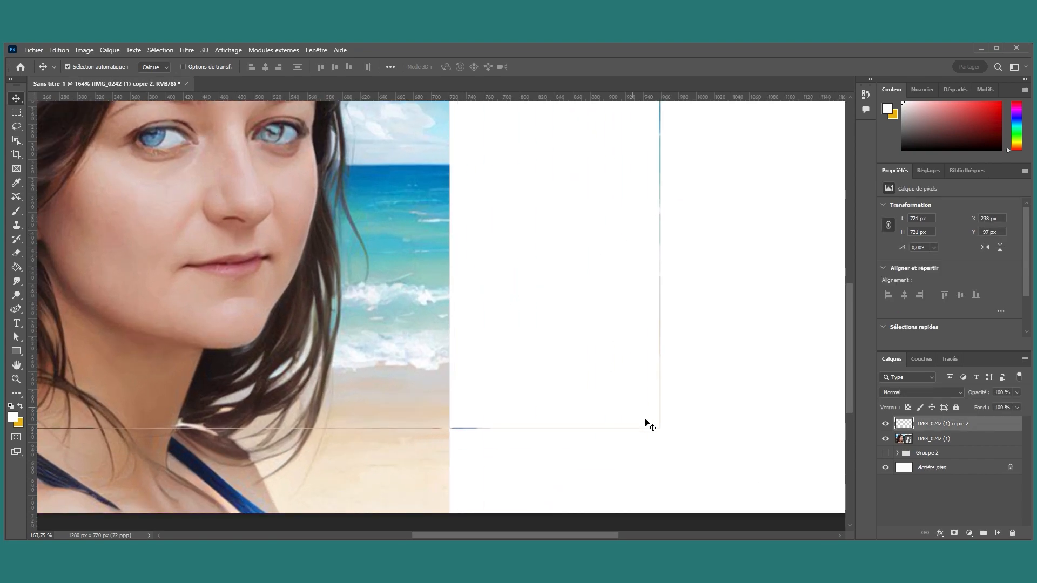
pyautogui.moveTo(514, 415); pyautogui.dragTo(428, 272)
# Step: Delete the horizontal strip from the copy with a rectangular selection about 733 × 63 px, and deselect
pyautogui.click(17, 112)
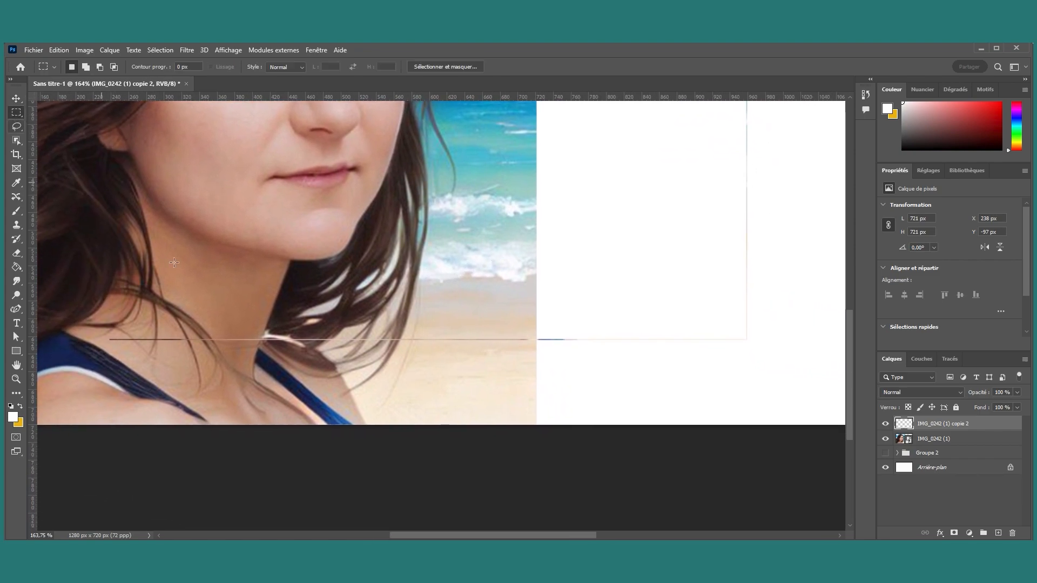
pyautogui.moveTo(105, 338); pyautogui.dragTo(755, 389)
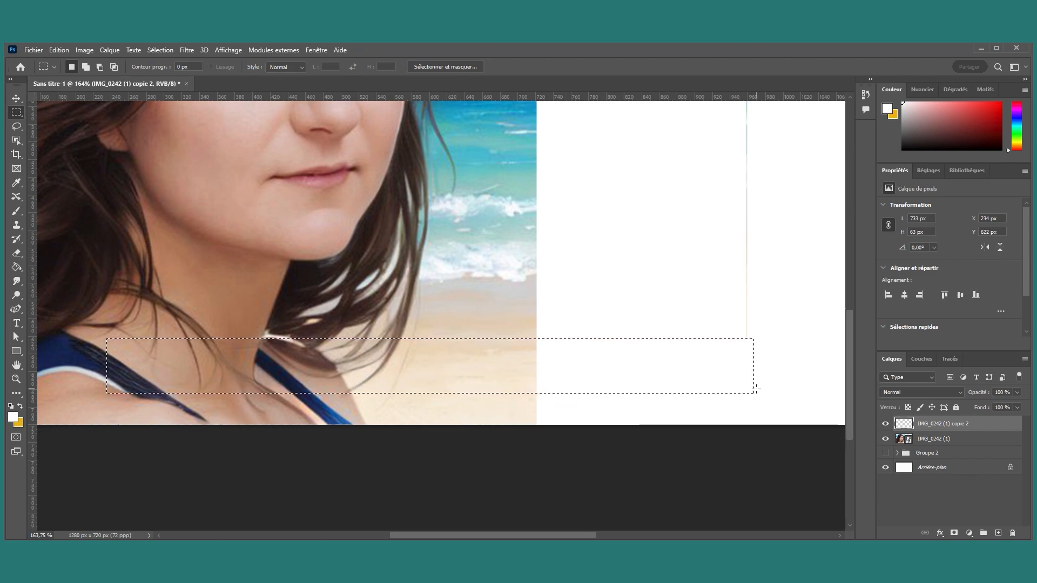
pyautogui.moveTo(739, 285); pyautogui.dragTo(691, 519)
pyautogui.hotkey('ctrl', 'd')
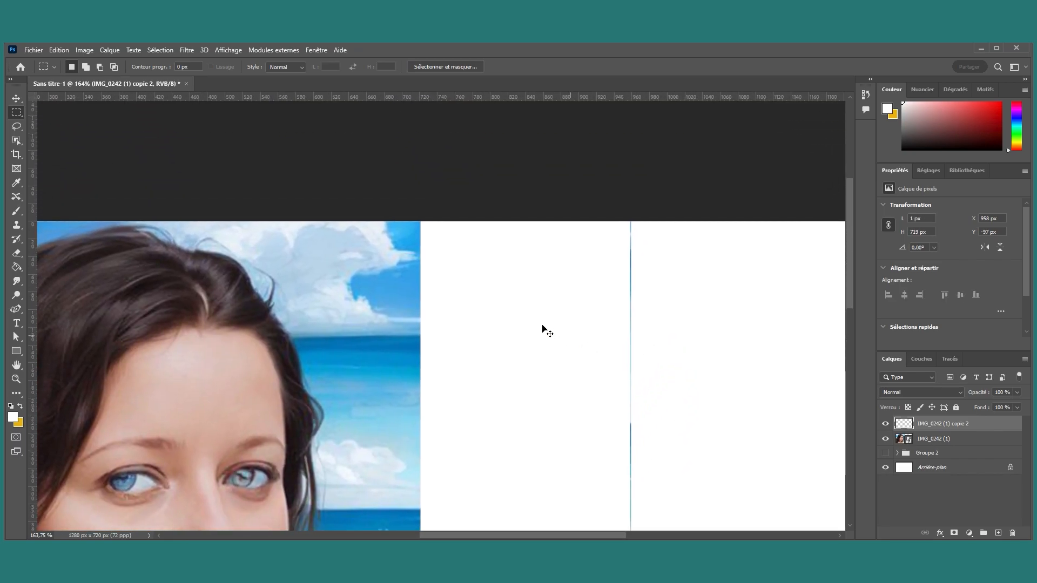
# Step: Move the remaining vertical strip against the portrait's right edge, at X 721 px, Y 0 px
pyautogui.press('v')
pyautogui.moveTo(631, 280); pyautogui.dragTo(423, 361)
pyautogui.moveTo(455, 396); pyautogui.dragTo(481, 185)
pyautogui.moveTo(496, 315); pyautogui.dragTo(484, 182)
# Step: Stretch the vertical strip horizontally to 559 px wide, filling the blank area up to the canvas's right edge
pyautogui.hotkey('ctrl', 't')
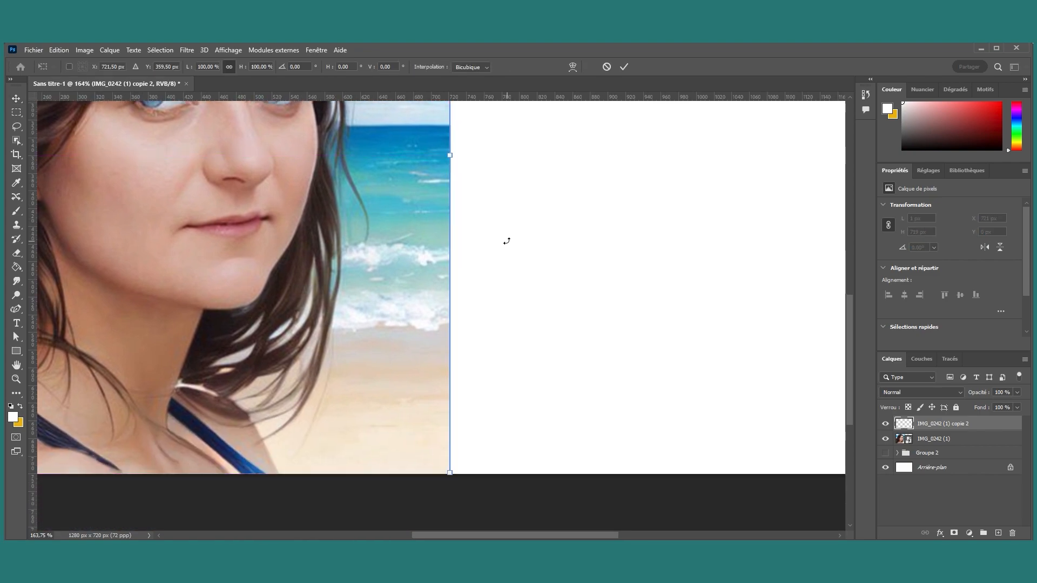
pyautogui.scroll(-4, 542, 266)
pyautogui.scroll(-3, 556, 250)
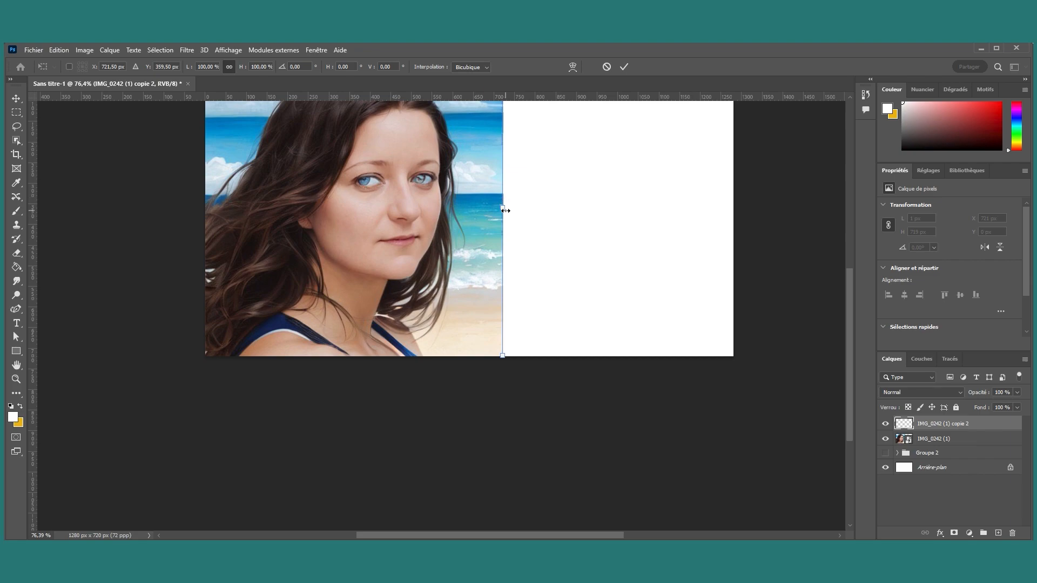
pyautogui.moveTo(504, 208); pyautogui.dragTo(734, 221)
pyautogui.press('Return')
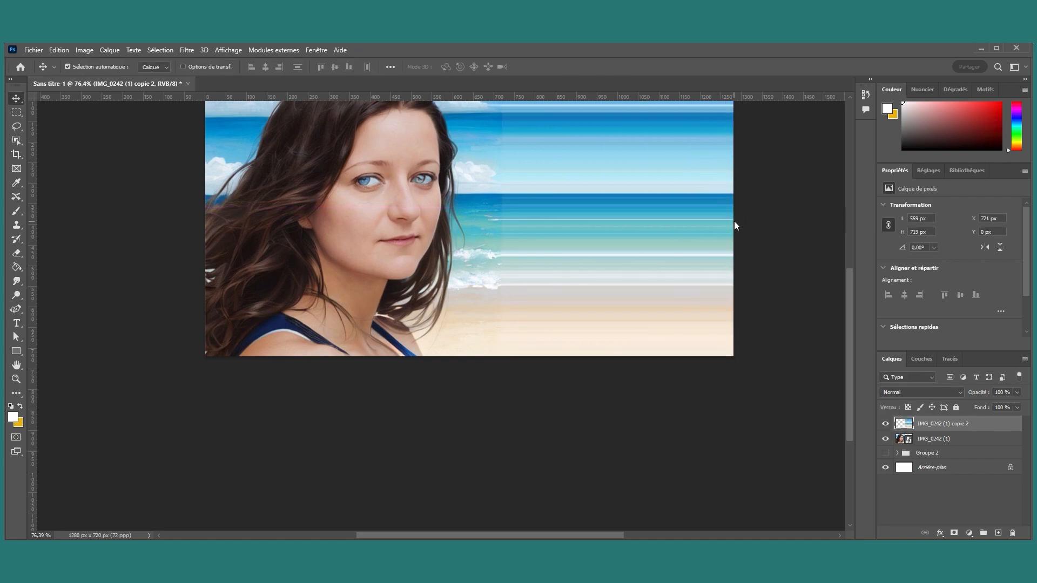
pyautogui.moveTo(647, 249); pyautogui.dragTo(597, 322)
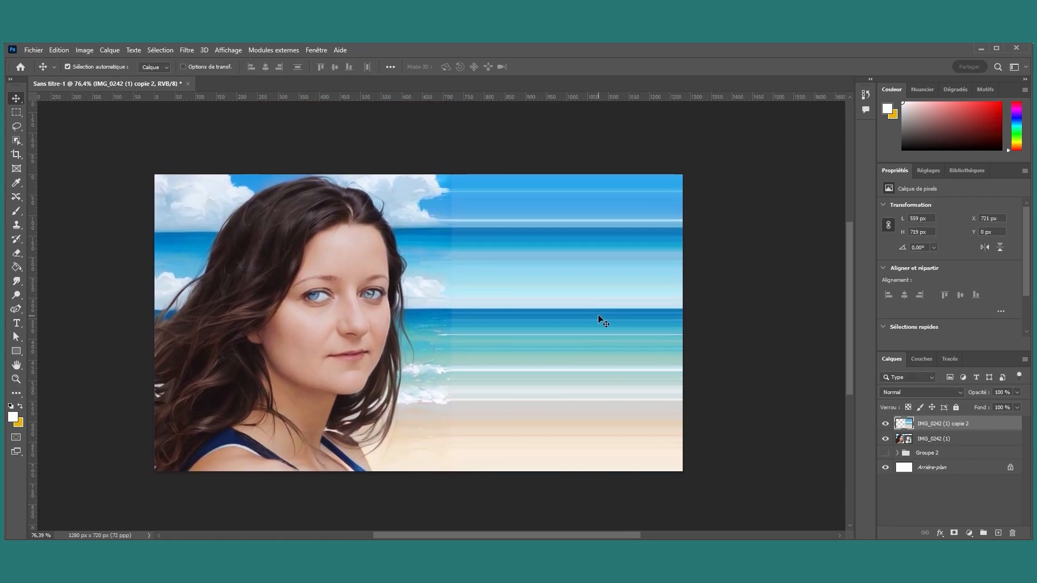
# Step: Undo the strip's stretch and delete the duplicated portrait layer
pyautogui.hotkey('ctrl', 'z')
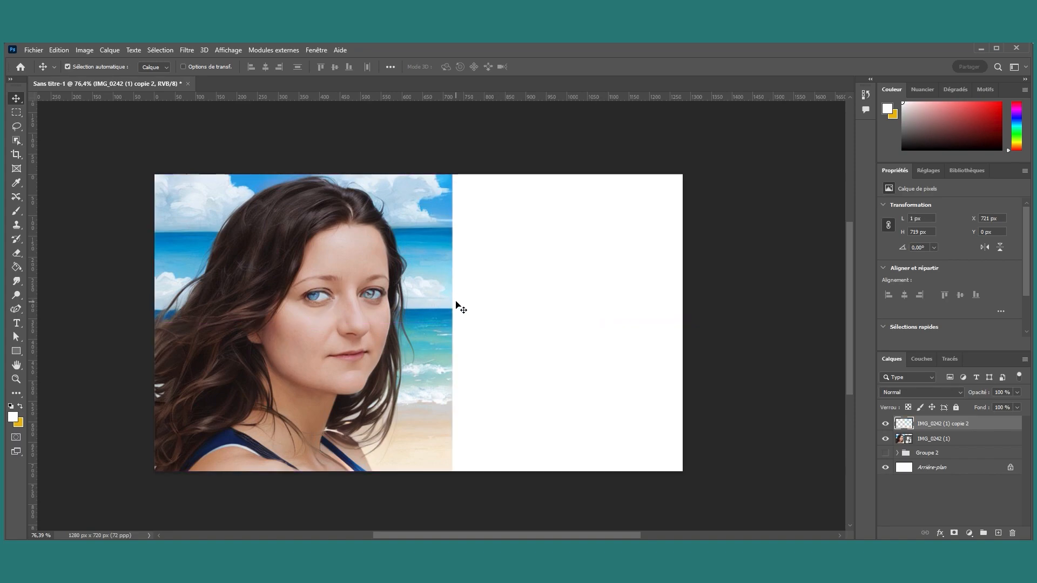
pyautogui.moveTo(457, 306); pyautogui.dragTo(542, 292)
pyautogui.press('Delete')
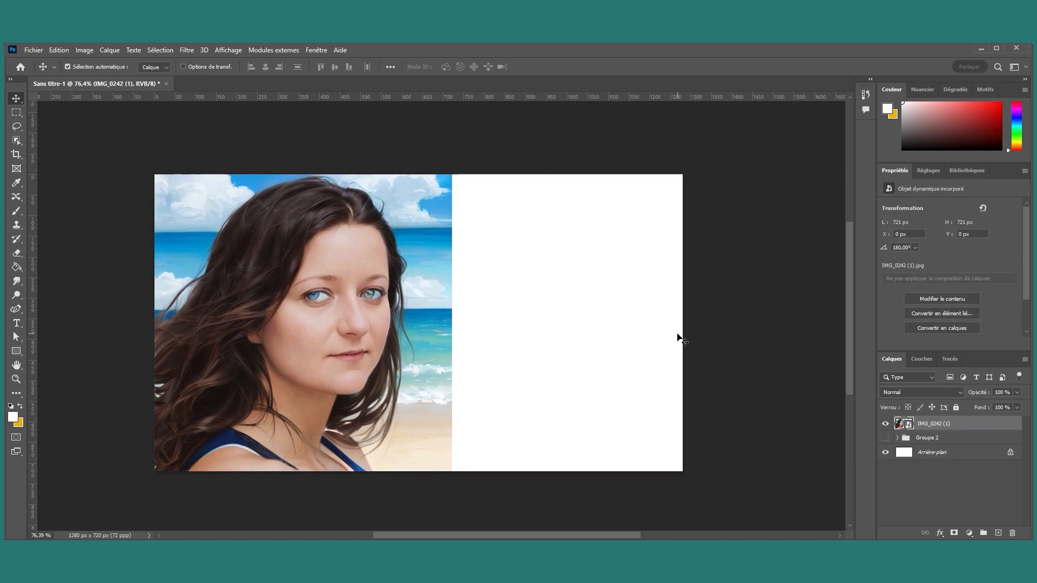
# Step: Duplicate the IMG_0242 (1) portrait layer and rasterize the copy
pyautogui.moveTo(952, 427); pyautogui.dragTo(997, 532)
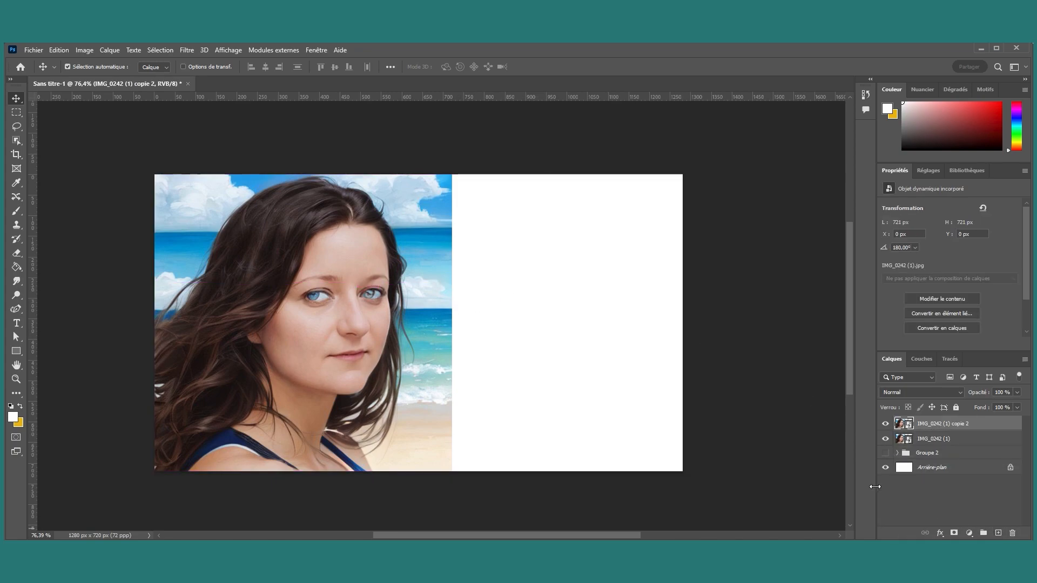
pyautogui.rightClick(964, 429)
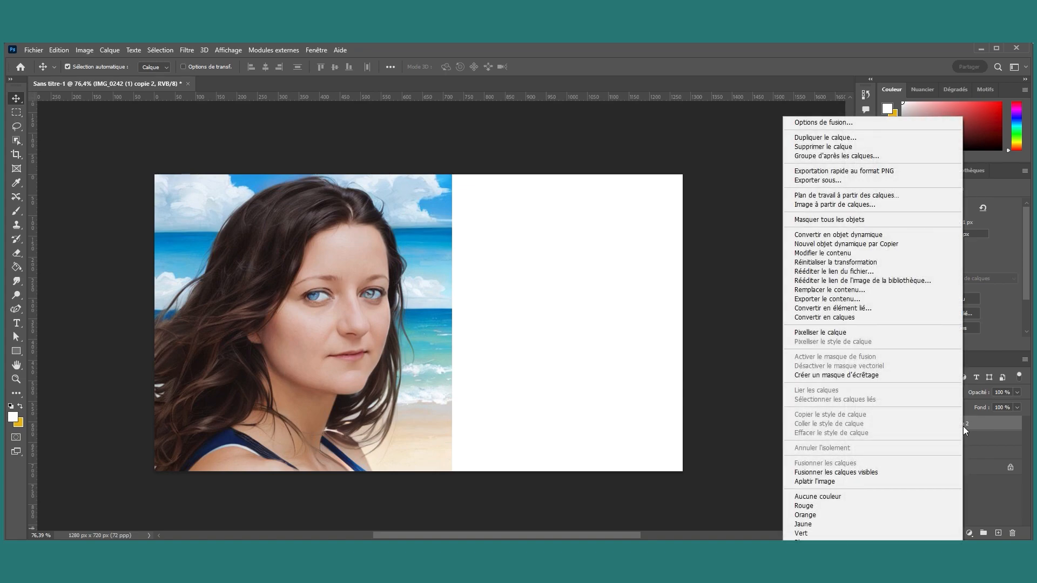
pyautogui.click(856, 333)
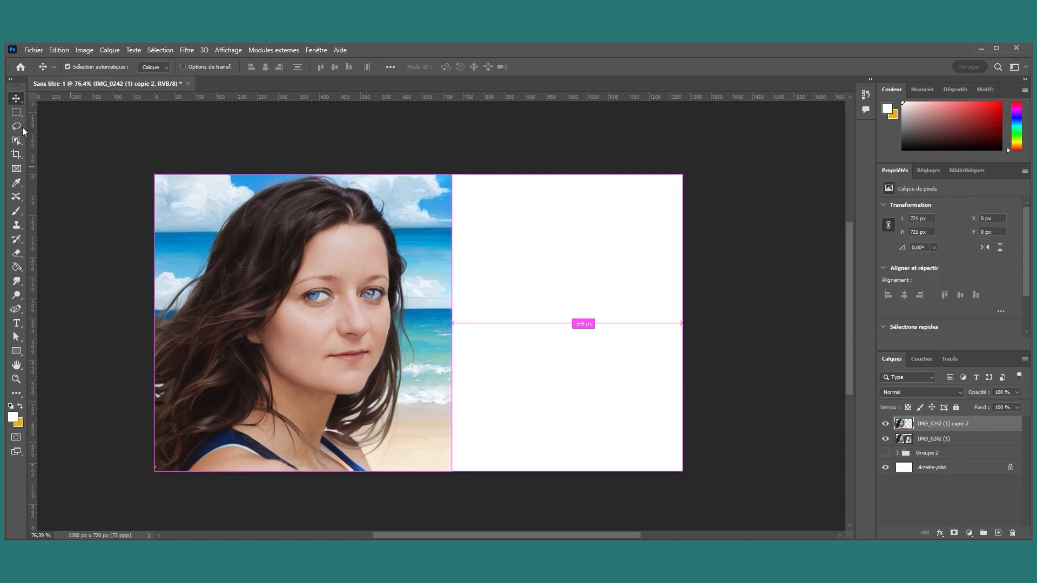
# Step: Delete the rasterized copy's content with a rectangular selection, leaving only thin edge strips, and deselect
pyautogui.click(17, 113)
pyautogui.moveTo(155, 174); pyautogui.dragTo(451, 491)
pyautogui.press('Delete')
pyautogui.hotkey('ctrl', 'd')
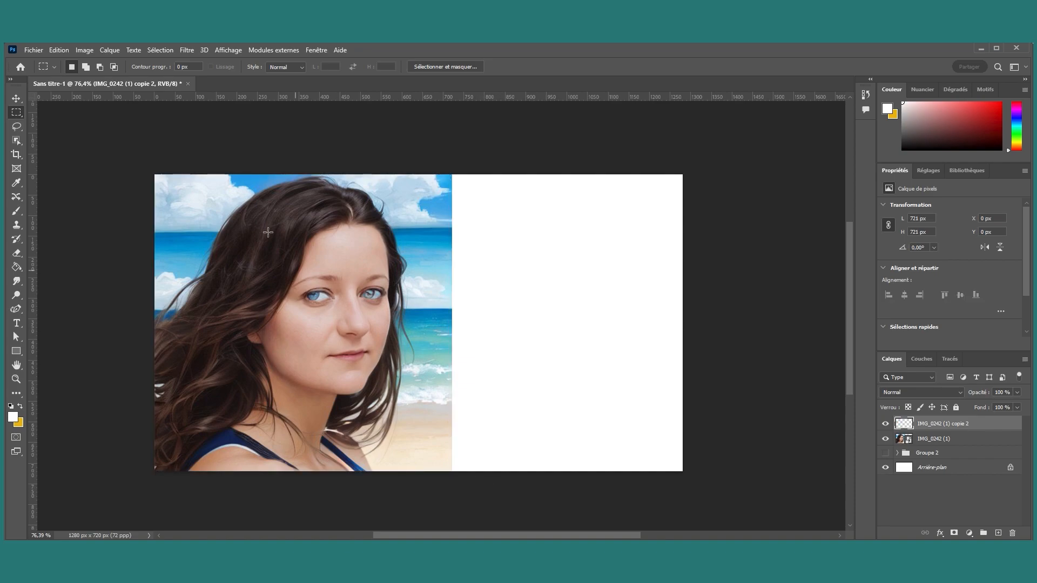
# Step: Move the copy's edge strips over the blank canvas area, to about X 356 px, Y -215 px, and activate the Rectangular Marquee tool
pyautogui.press('v')
pyautogui.moveTo(442, 312); pyautogui.dragTo(600, 209)
pyautogui.click(16, 112)
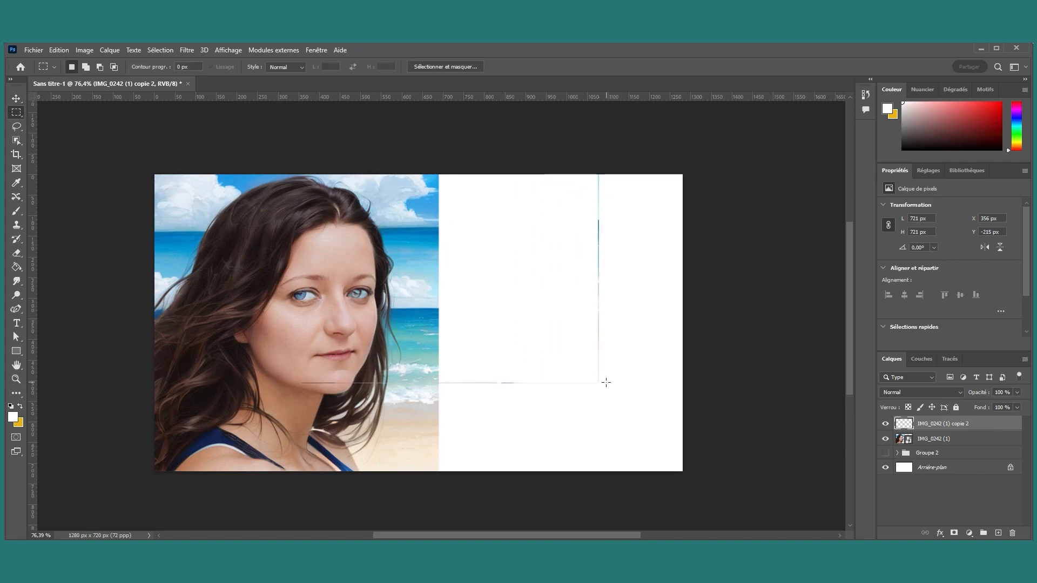
# Step: Delete the copy's horizontal edge strip with a rectangular selection, keeping only the vertical strip, and deselect
pyautogui.moveTo(602, 381); pyautogui.dragTo(288, 417)
pyautogui.press('Delete')
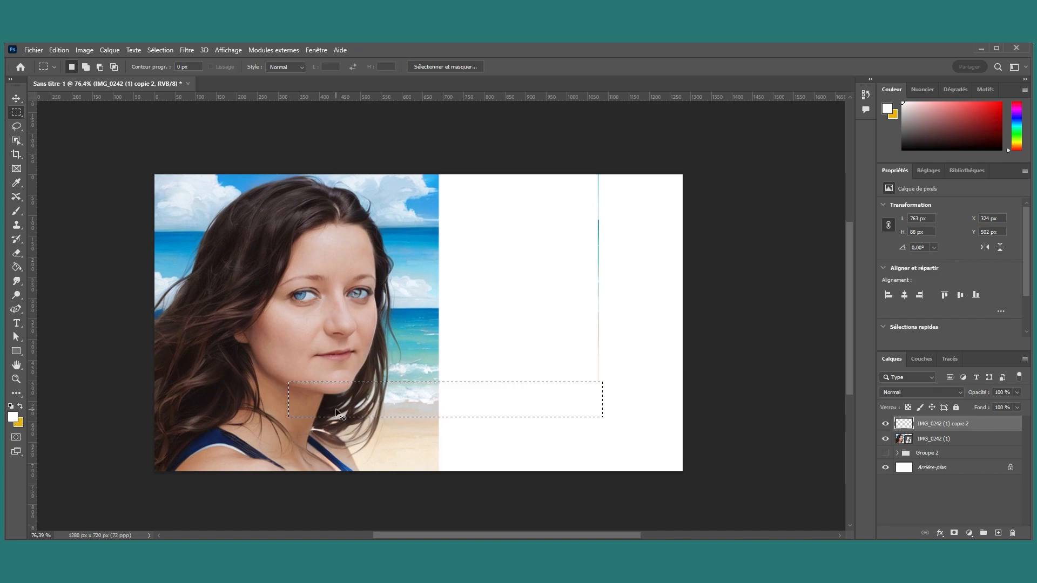
pyautogui.hotkey('ctrl', 'd')
pyautogui.click(16, 98)
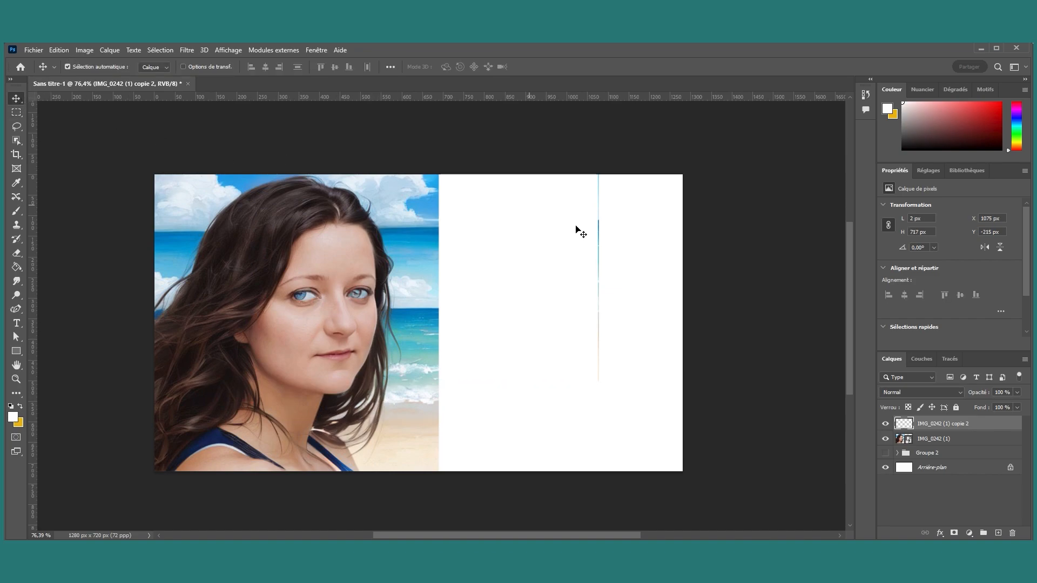
# Step: Move the vertical strip against the portrait image's right edge, to about X 689 px, Y -1 px
pyautogui.moveTo(599, 237); pyautogui.dragTo(635, 465)
pyautogui.press('space')
pyautogui.moveTo(683, 428); pyautogui.dragTo(576, 322)
# Step: Stretch the strip horizontally across the blank area and past the canvas's right edge, to about 1799 px wide
pyautogui.hotkey('ctrl', 't')
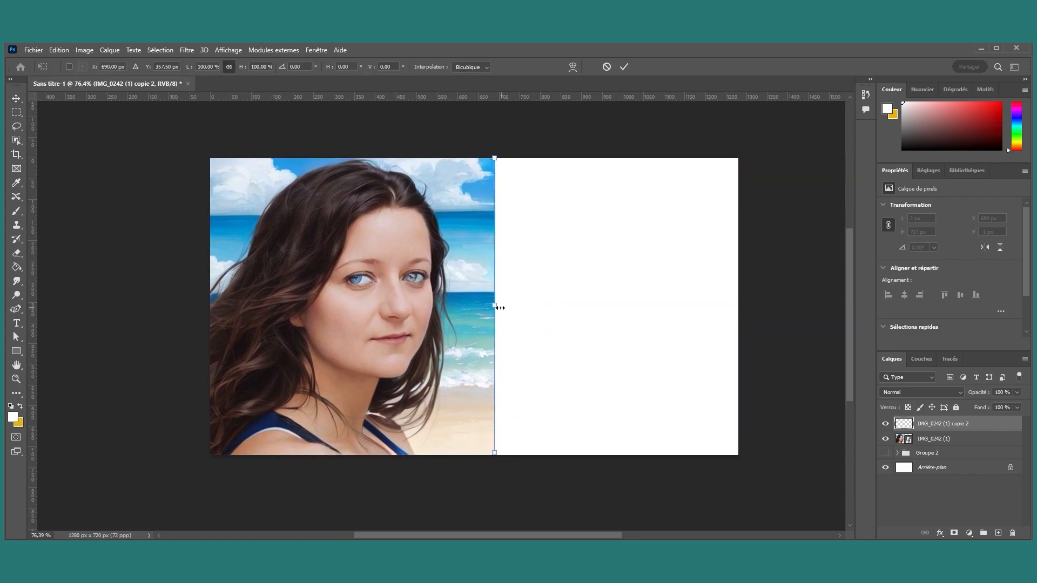
pyautogui.moveTo(500, 307); pyautogui.dragTo(726, 321)
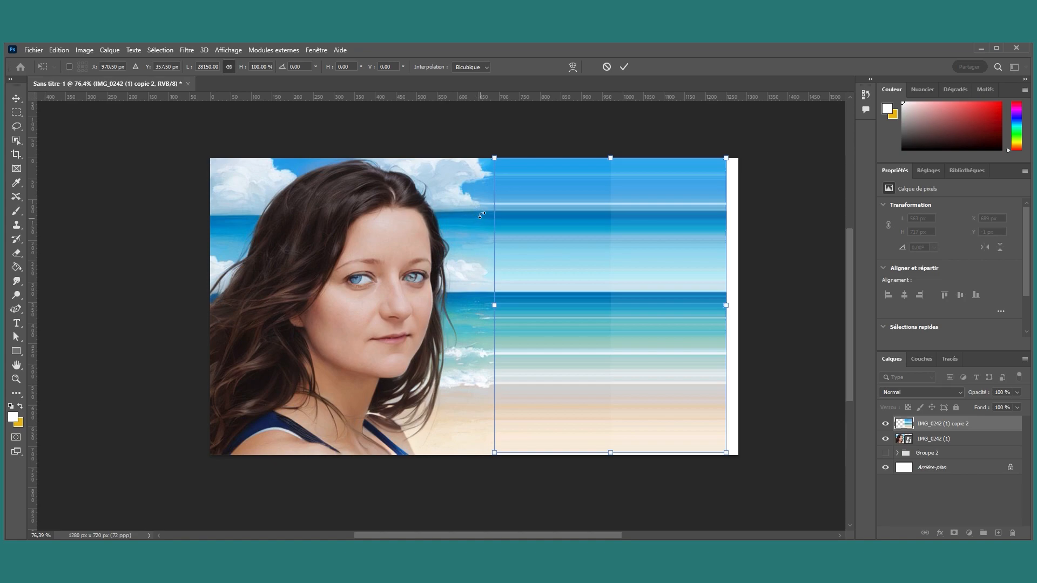
pyautogui.moveTo(724, 306); pyautogui.dragTo(587, 317)
pyautogui.moveTo(334, 255); pyautogui.dragTo(759, 254)
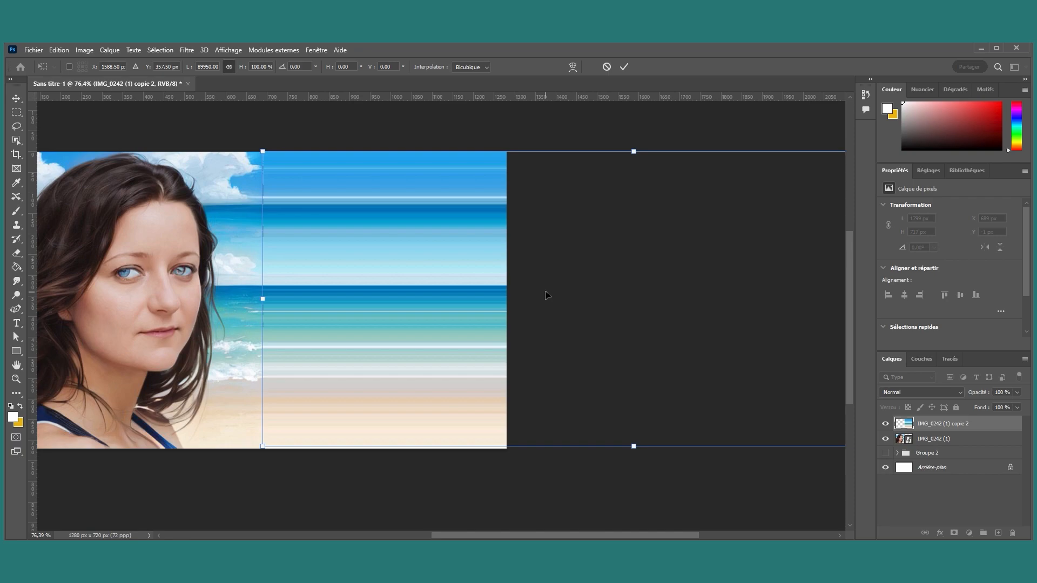
pyautogui.press('Return')
# Step: Extend the stretched strip leftward over the portrait to about X 416 px and place its layer below the IMG_0242 (1) layer
pyautogui.moveTo(315, 238); pyautogui.dragTo(400, 230)
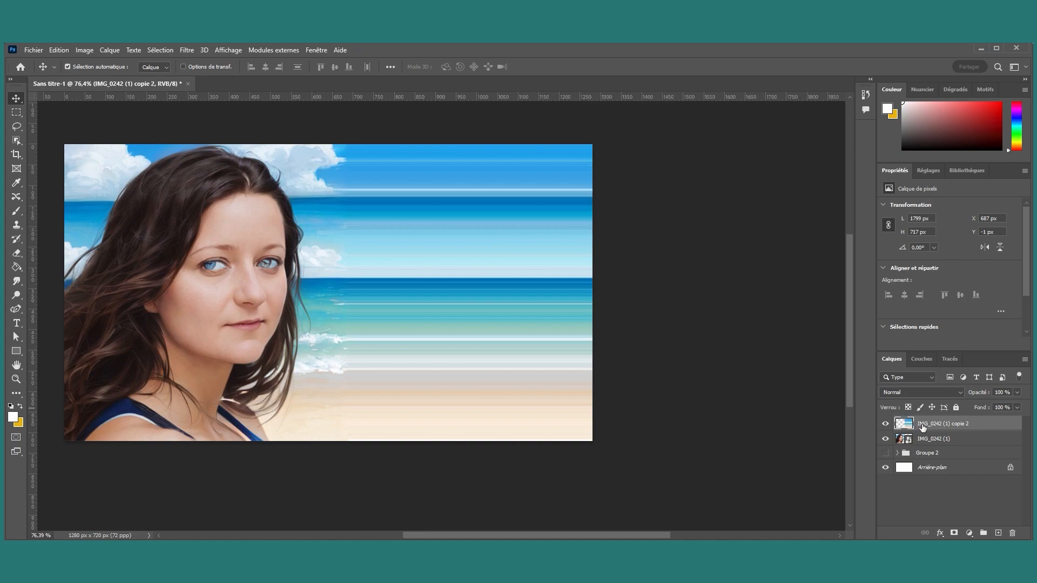
pyautogui.hotkey('ctrl', 't')
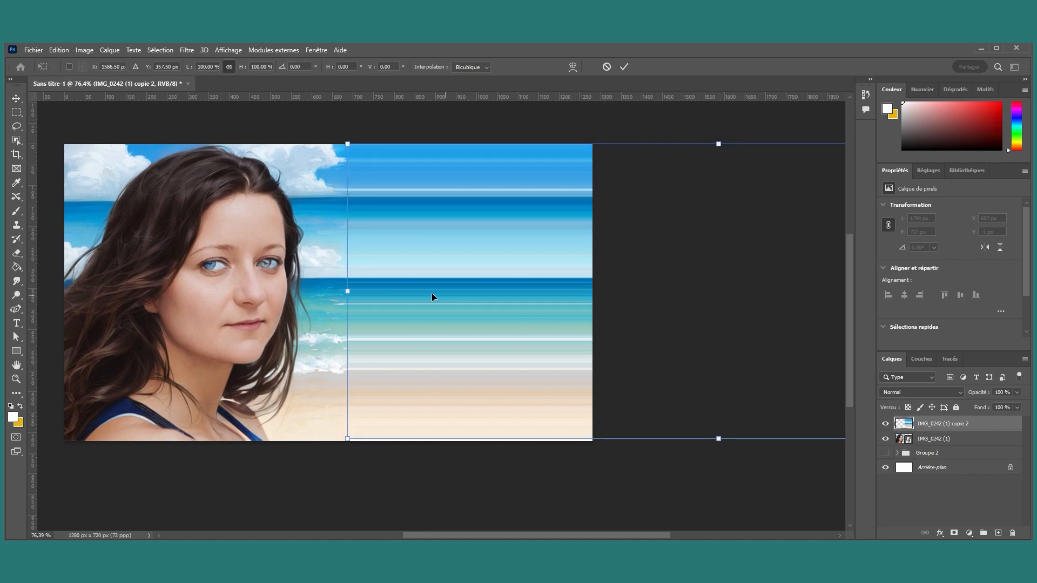
pyautogui.moveTo(353, 290); pyautogui.dragTo(236, 282)
pyautogui.press('Return')
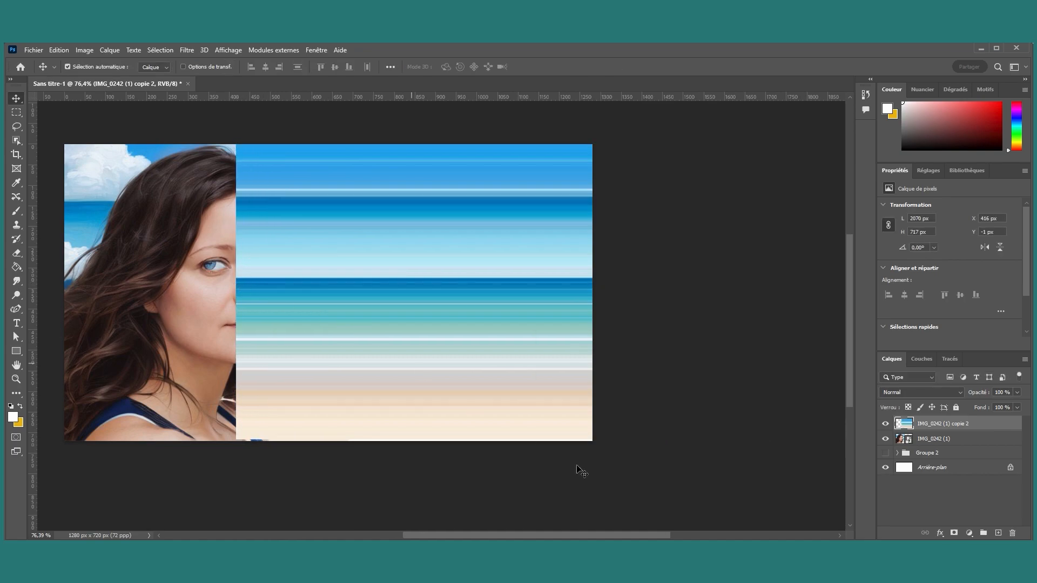
pyautogui.moveTo(942, 423); pyautogui.dragTo(918, 446)
pyautogui.click(911, 428)
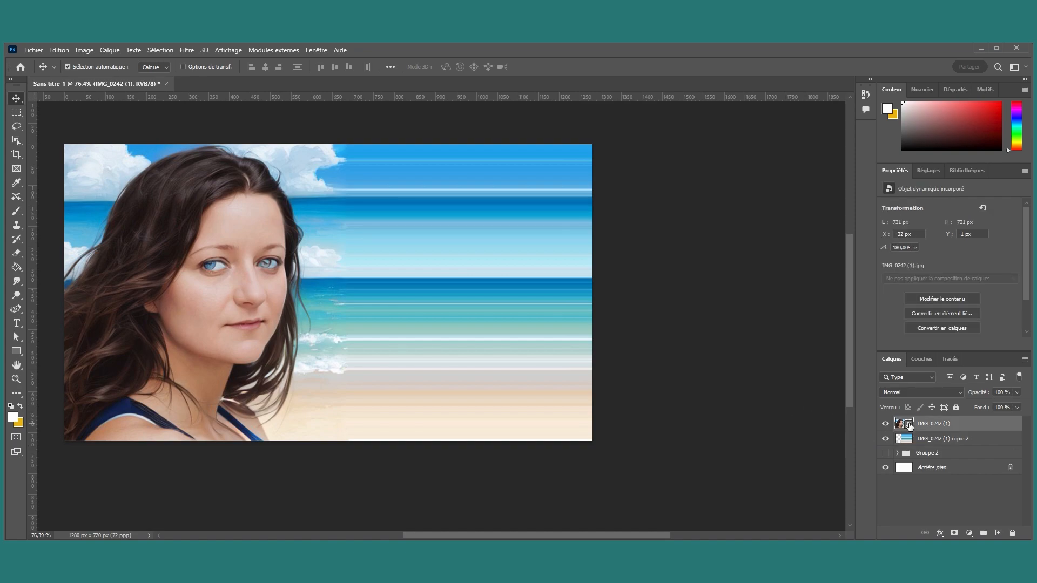
# Step: Rasterize the IMG_0242 (1) layer and softly erase its right edge with a larger Eraser brush to blend it into the stretched background
pyautogui.rightClick(945, 426)
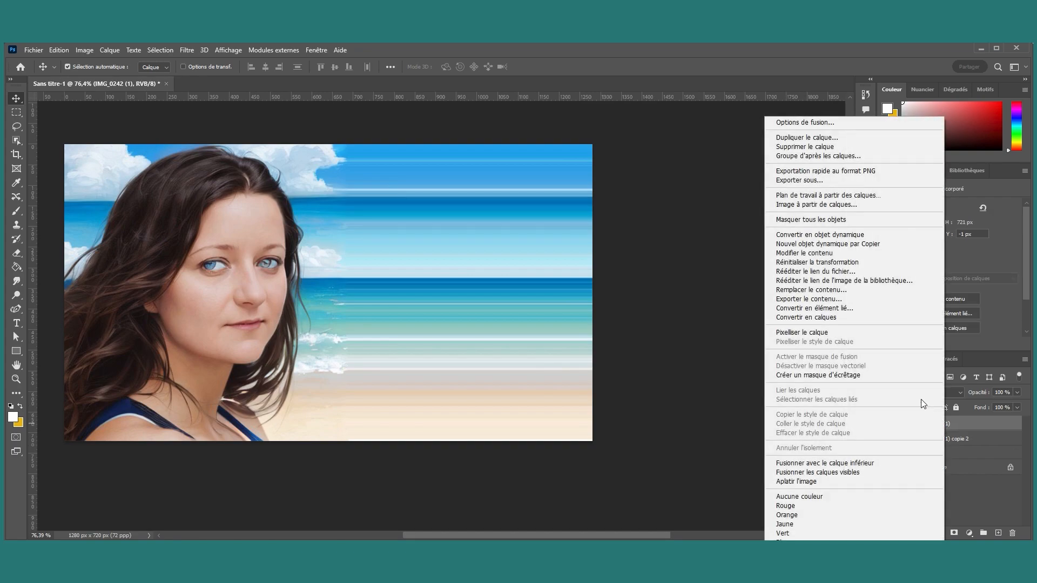
pyautogui.click(829, 333)
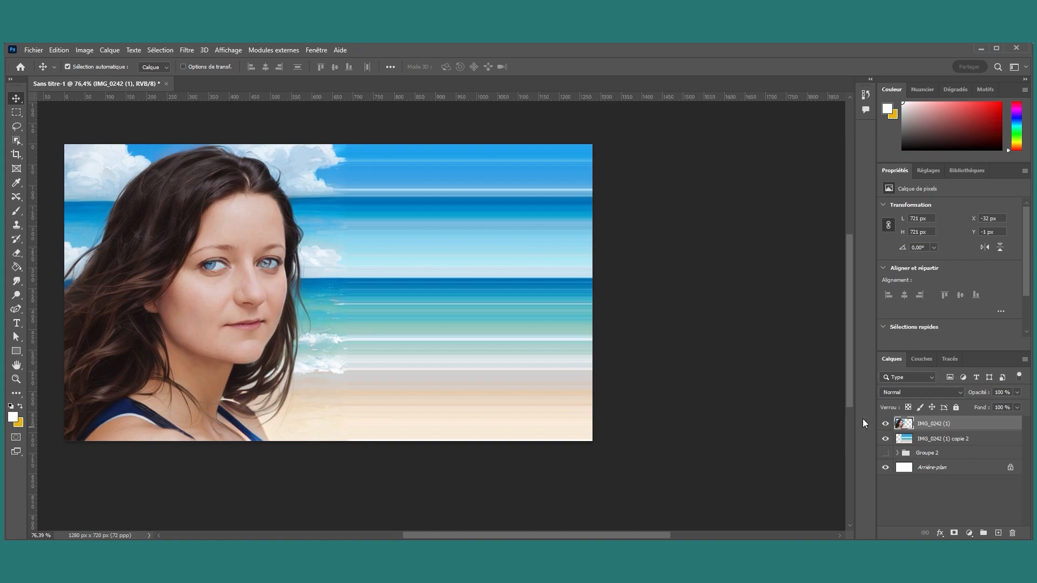
pyautogui.click(17, 254)
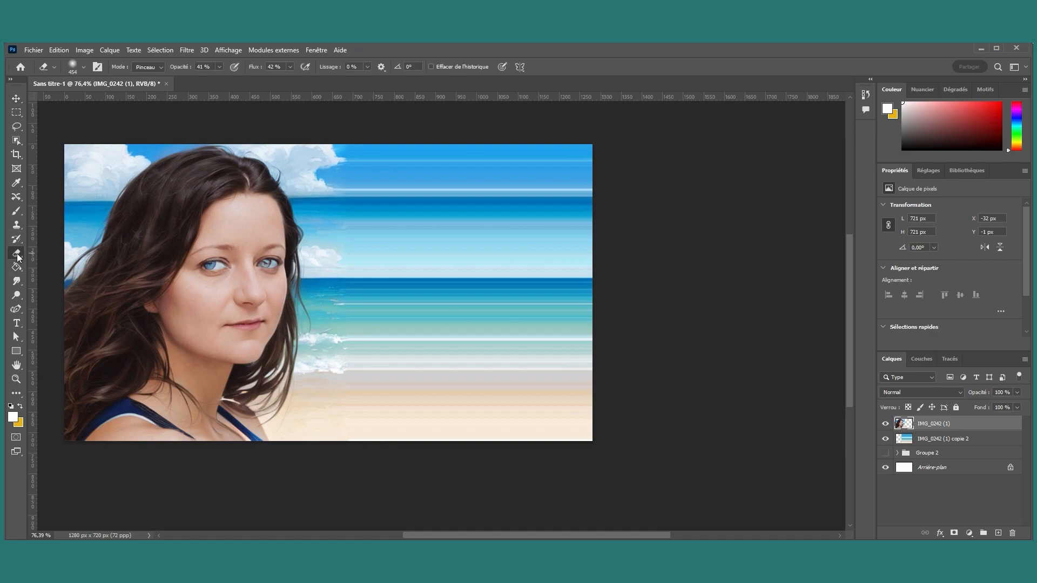
pyautogui.click(77, 68)
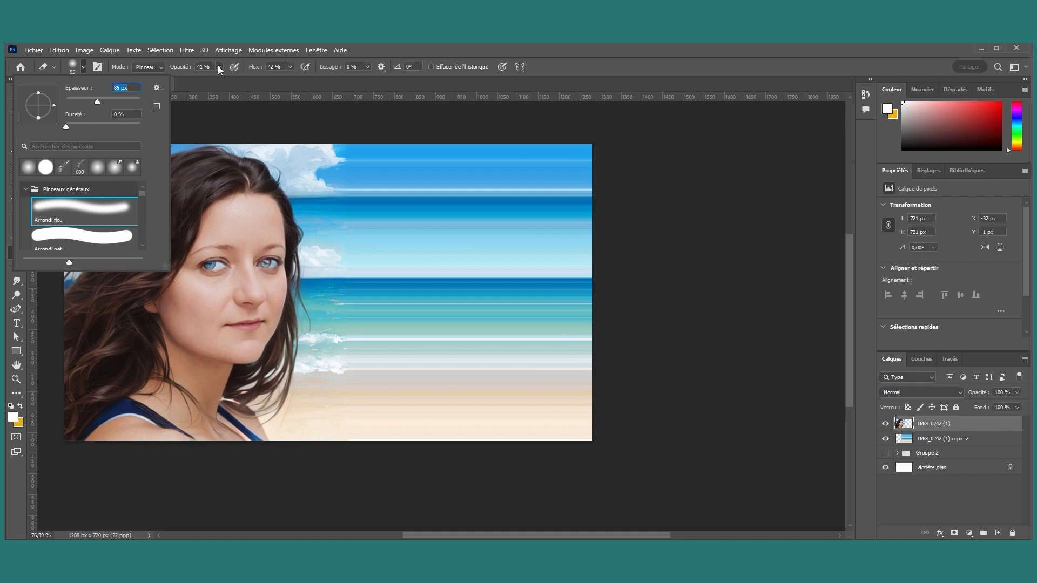
pyautogui.click(112, 99)
pyautogui.click(352, 157)
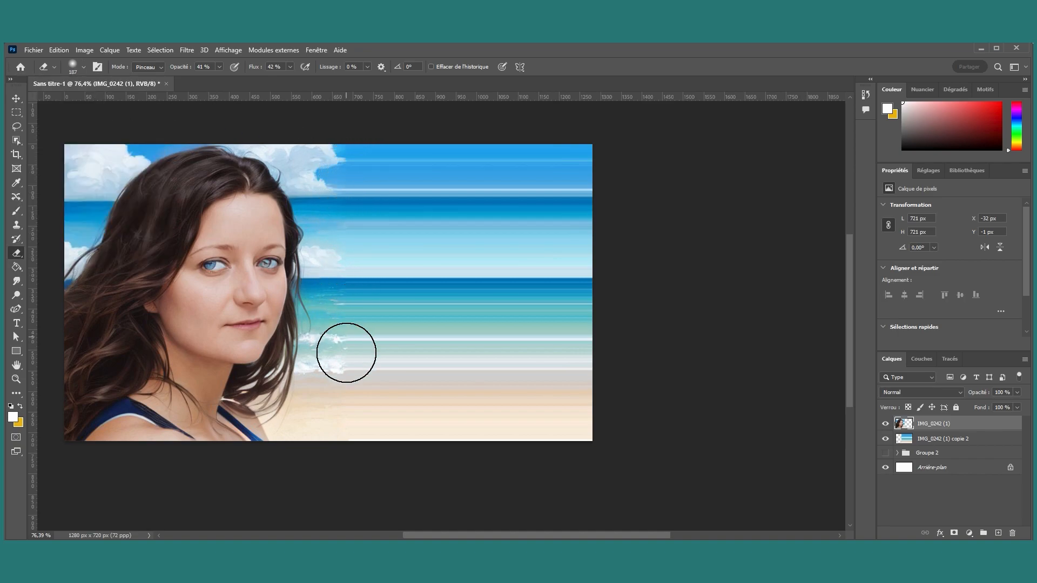
pyautogui.moveTo(348, 441)
pyautogui.mouseDown()
pyautogui.moveTo(357, 163)
pyautogui.moveTo(368, 181)
pyautogui.moveTo(349, 158)
pyautogui.moveTo(353, 245)
pyautogui.moveTo(366, 264)
pyautogui.moveTo(350, 383)
pyautogui.mouseUp()
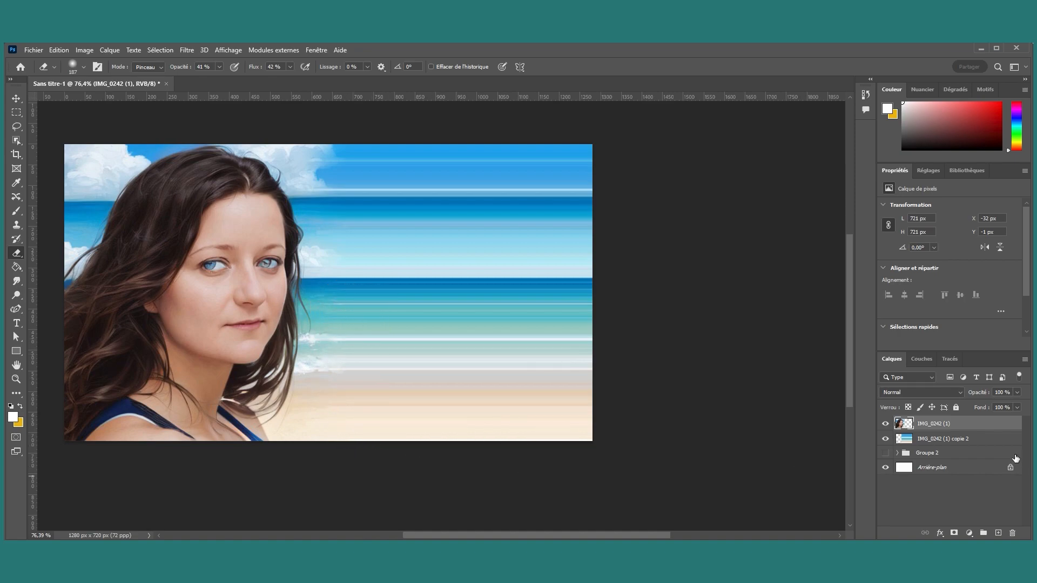
pyautogui.click(886, 453)
pyautogui.scroll(-2, 460, 255)
pyautogui.scroll(-3, 432, 253)
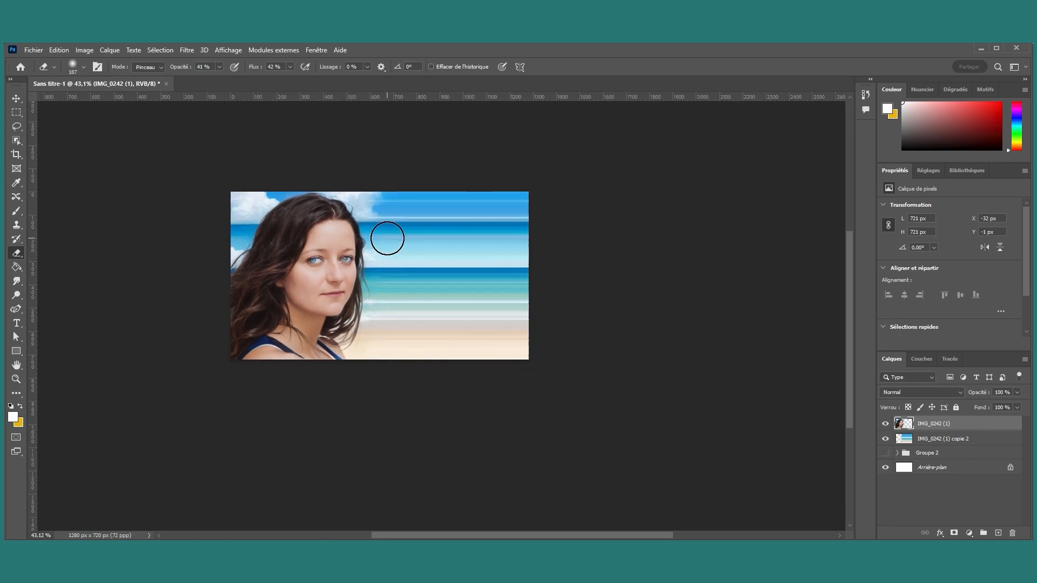
pyautogui.scroll(-3, 521, 270)
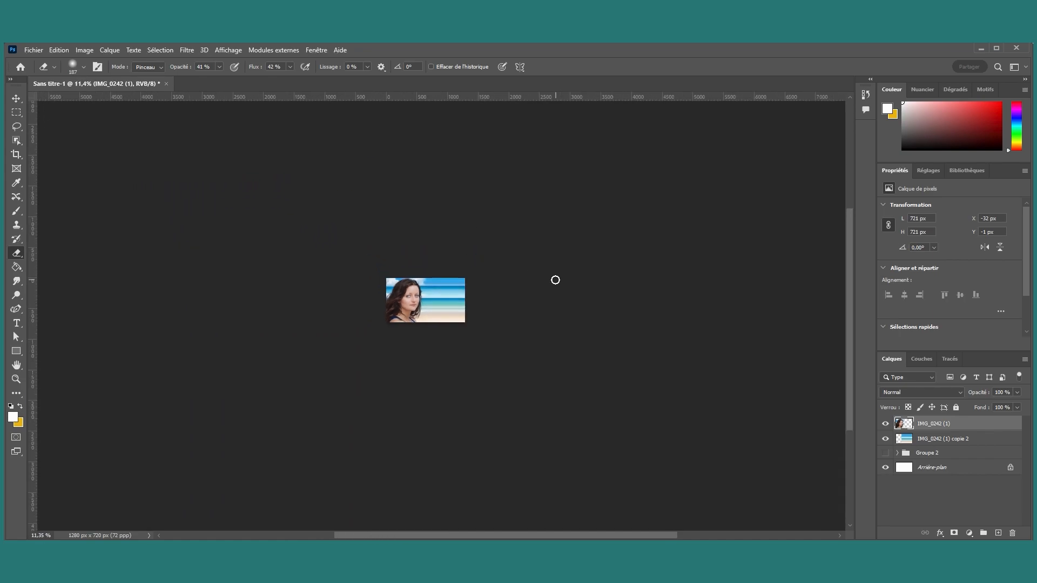
pyautogui.scroll(1, 567, 284)
pyautogui.scroll(4, 567, 284)
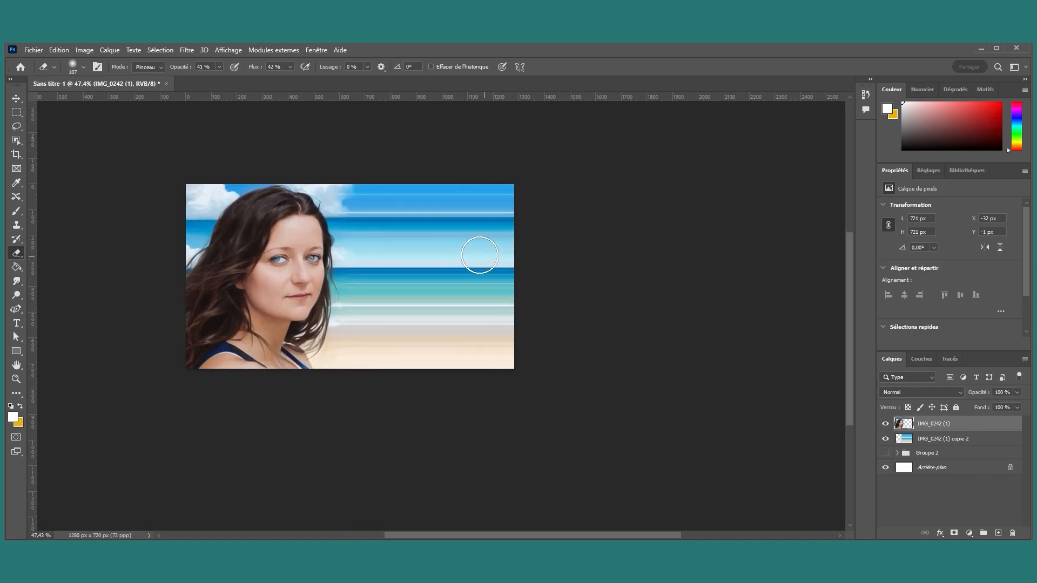
# Step: Add a new layer and draw a rectangle shape of about 477 by 319 px over the background beside the woman's face
pyautogui.click(16, 98)
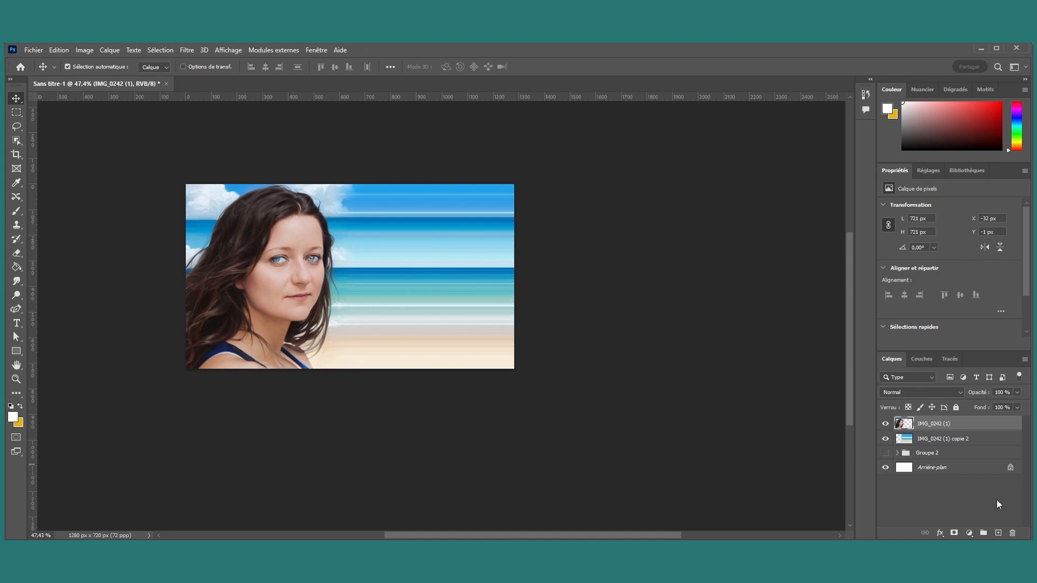
pyautogui.click(996, 533)
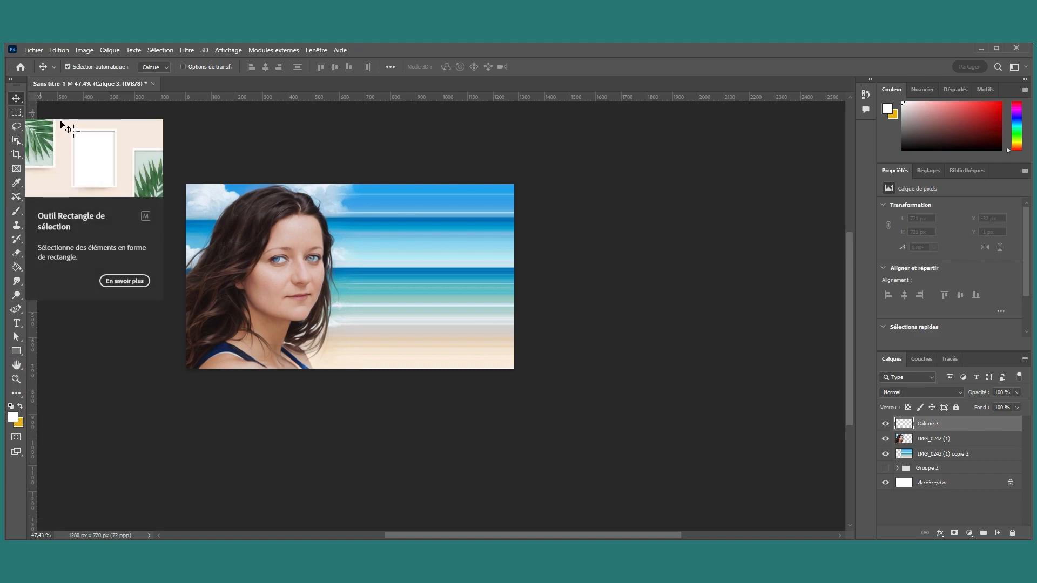
pyautogui.click(16, 351)
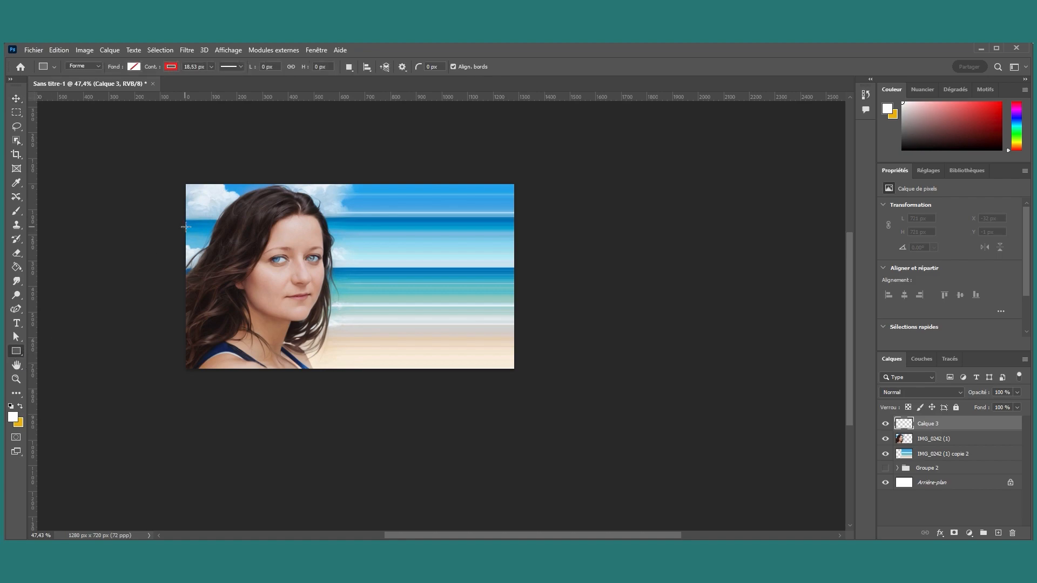
pyautogui.moveTo(358, 217); pyautogui.dragTo(480, 298)
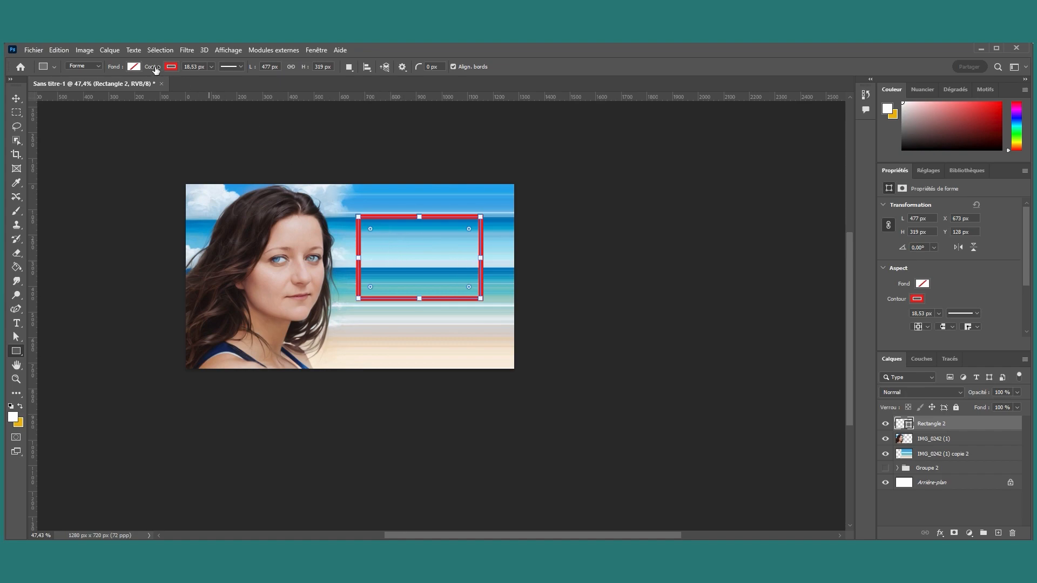
pyautogui.click(135, 69)
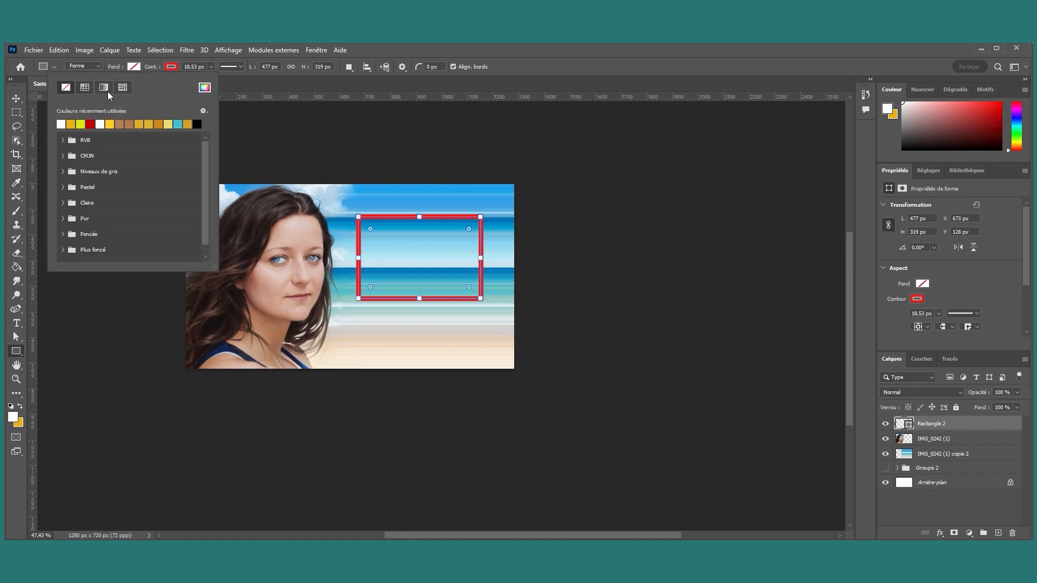
pyautogui.click(314, 50)
pyautogui.click(312, 50)
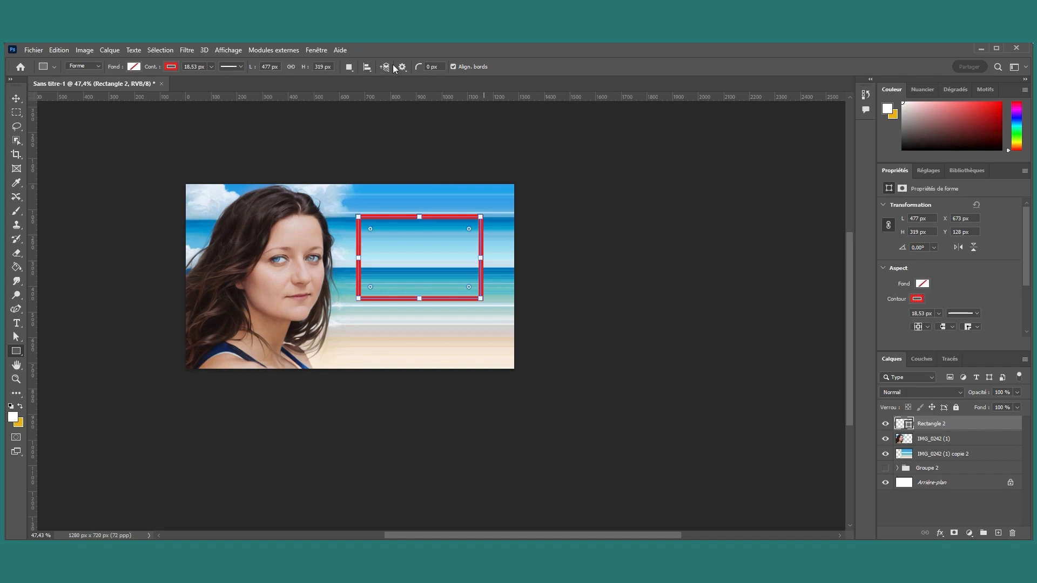
pyautogui.click(316, 50)
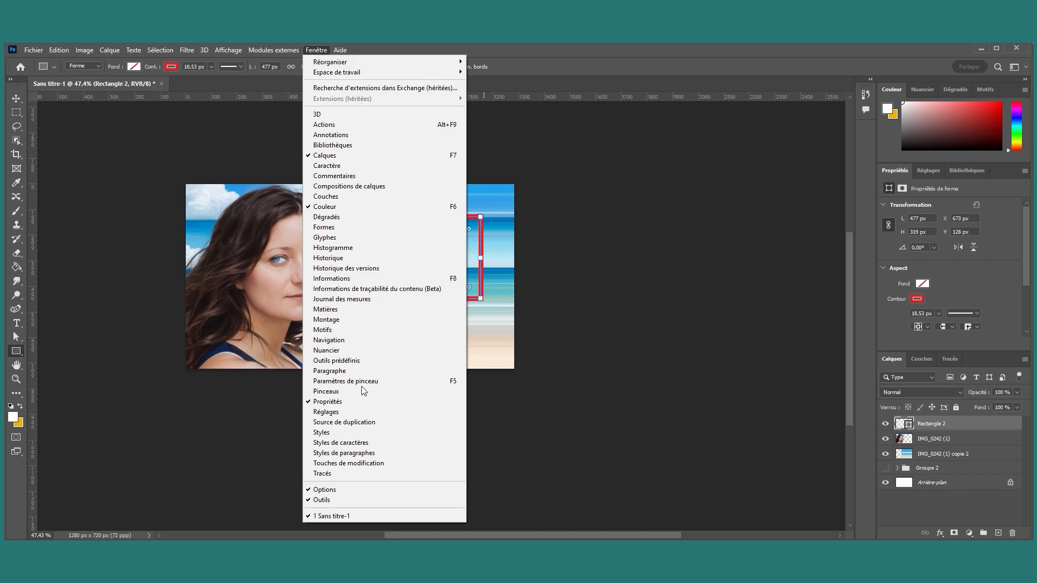
pyautogui.click(925, 280)
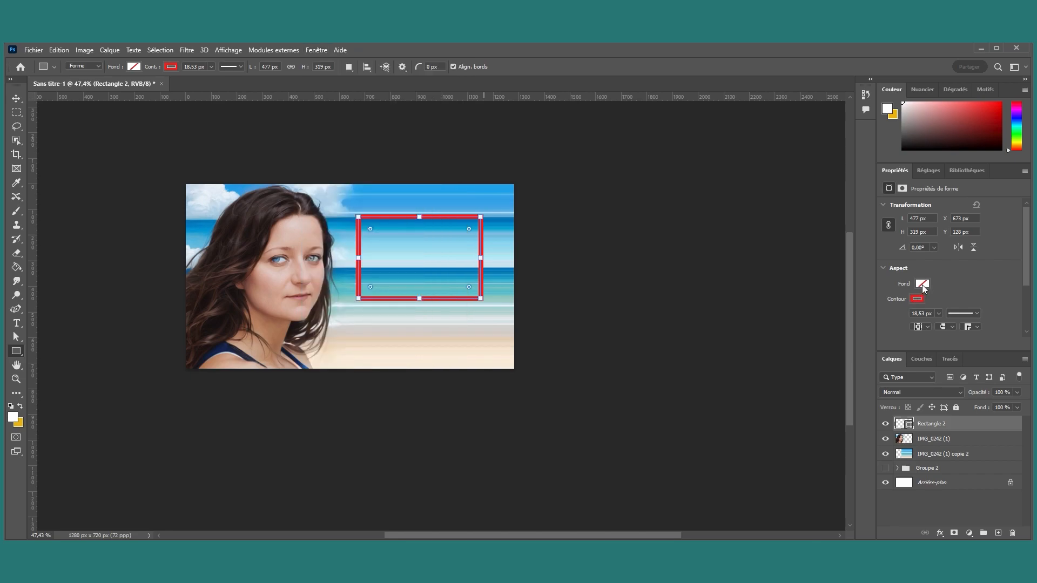
# Step: Fill the rectangle with the recently used dark red and set its outline to none
pyautogui.click(922, 284)
pyautogui.click(909, 341)
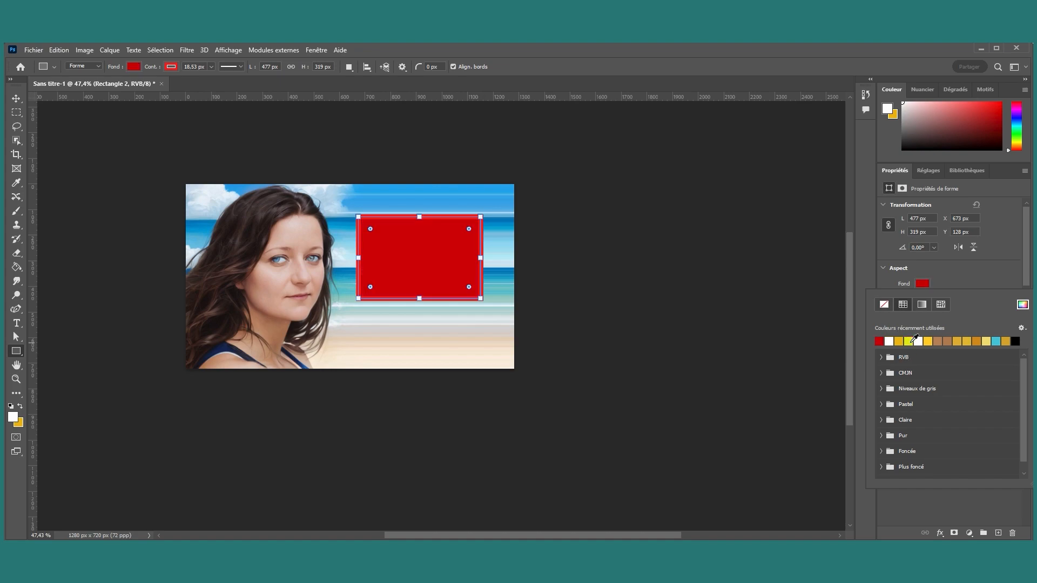
pyautogui.click(934, 280)
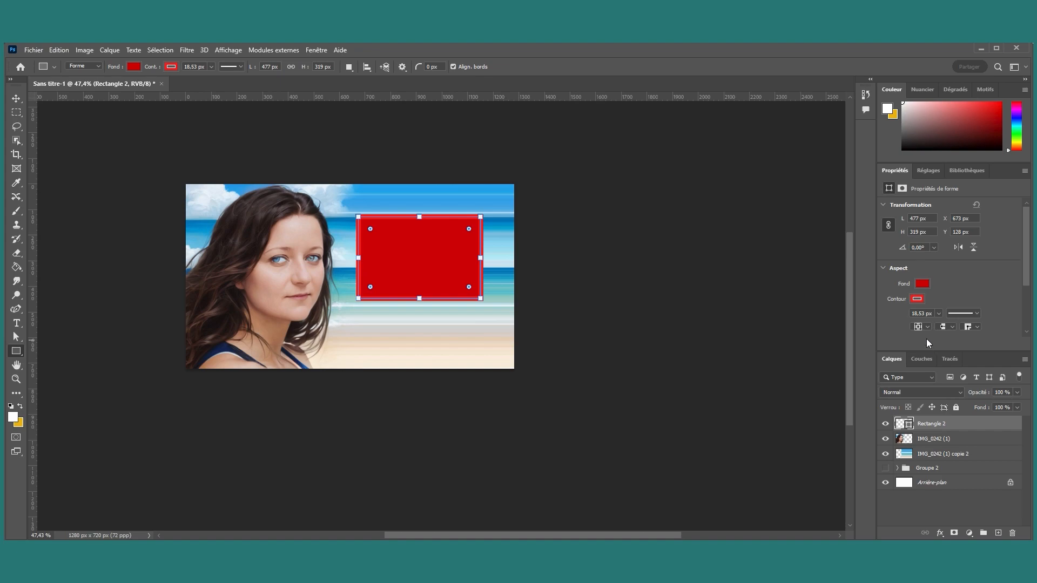
pyautogui.click(917, 300)
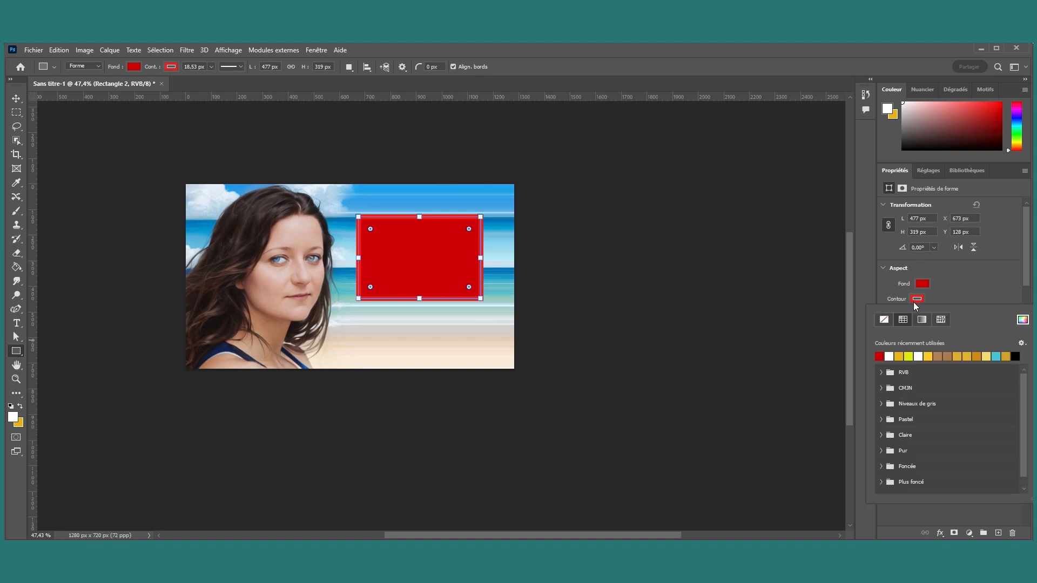
pyautogui.click(884, 321)
pyautogui.click(883, 323)
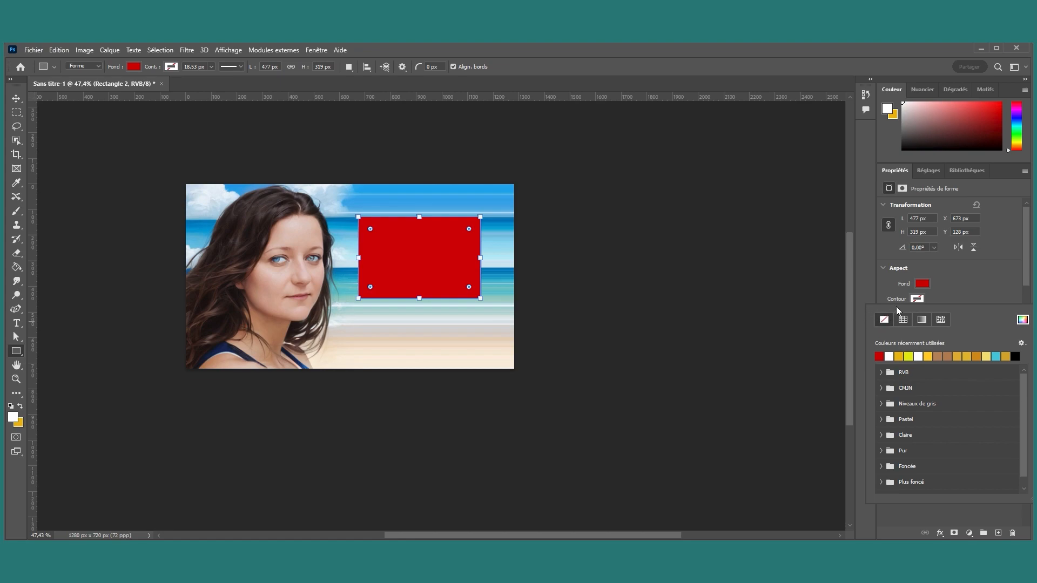
pyautogui.click(956, 298)
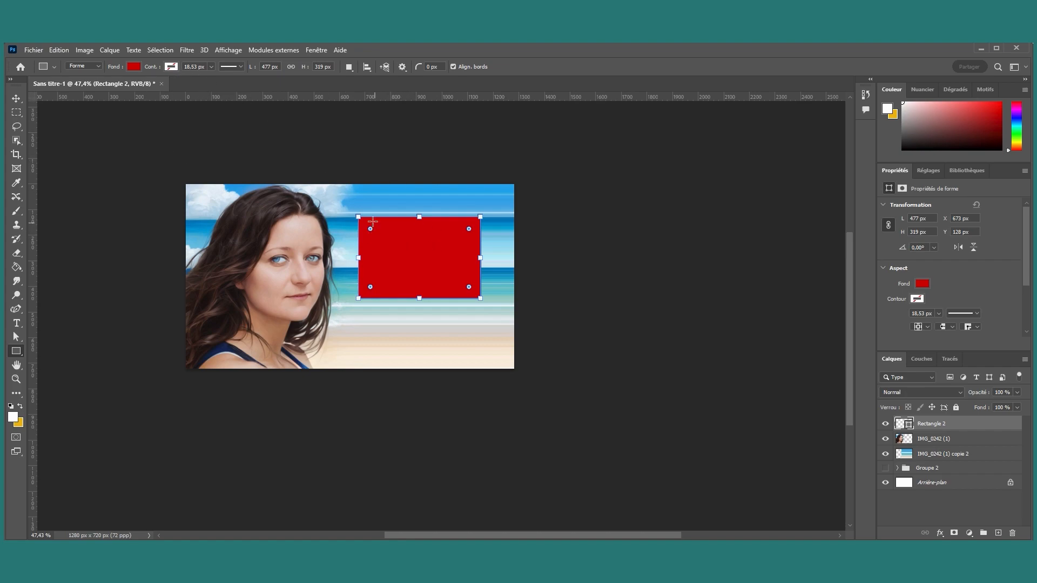
# Step: Round the red rectangle's corners strongly and deselect the shape
pyautogui.moveTo(370, 229); pyautogui.dragTo(380, 241)
pyautogui.moveTo(381, 239); pyautogui.dragTo(383, 241)
pyautogui.click(16, 98)
pyautogui.click(153, 158)
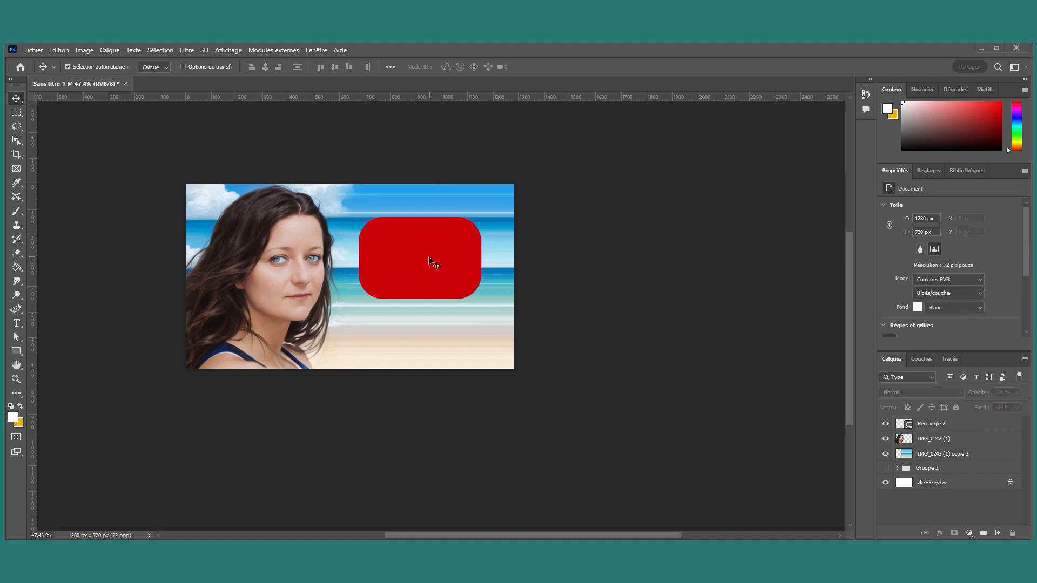
# Step: Add a new layer above the red rectangle and place a horizontal text on it, starting inside the rectangle
pyautogui.click(954, 426)
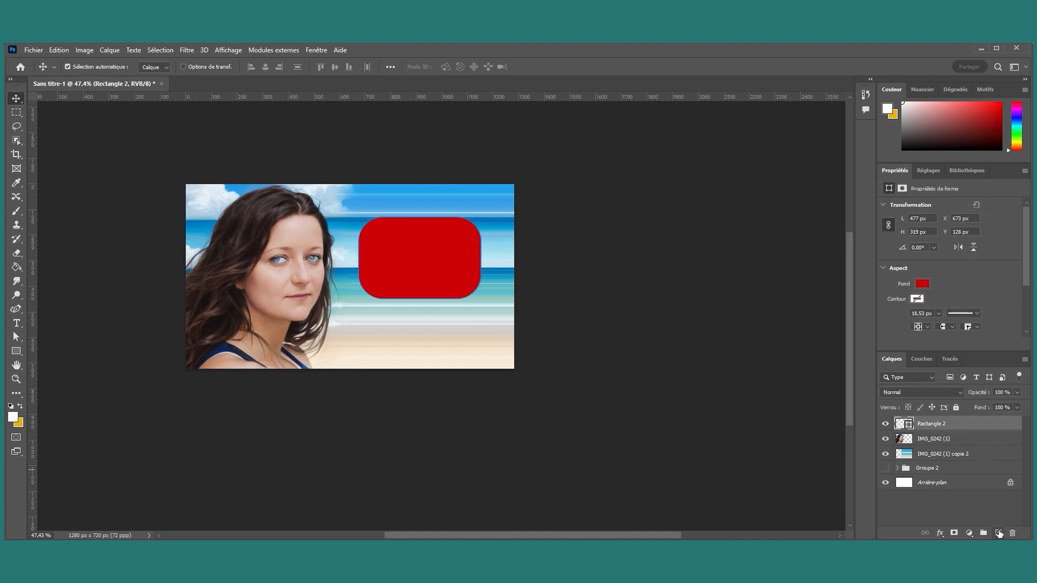
pyautogui.click(998, 533)
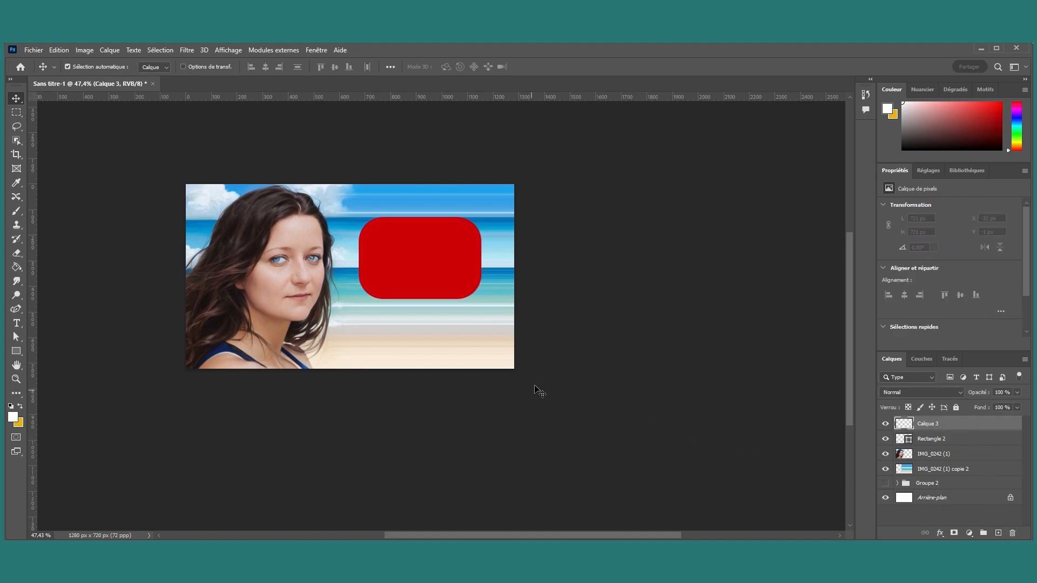
pyautogui.click(15, 323)
pyautogui.rightClick(15, 323)
pyautogui.click(56, 324)
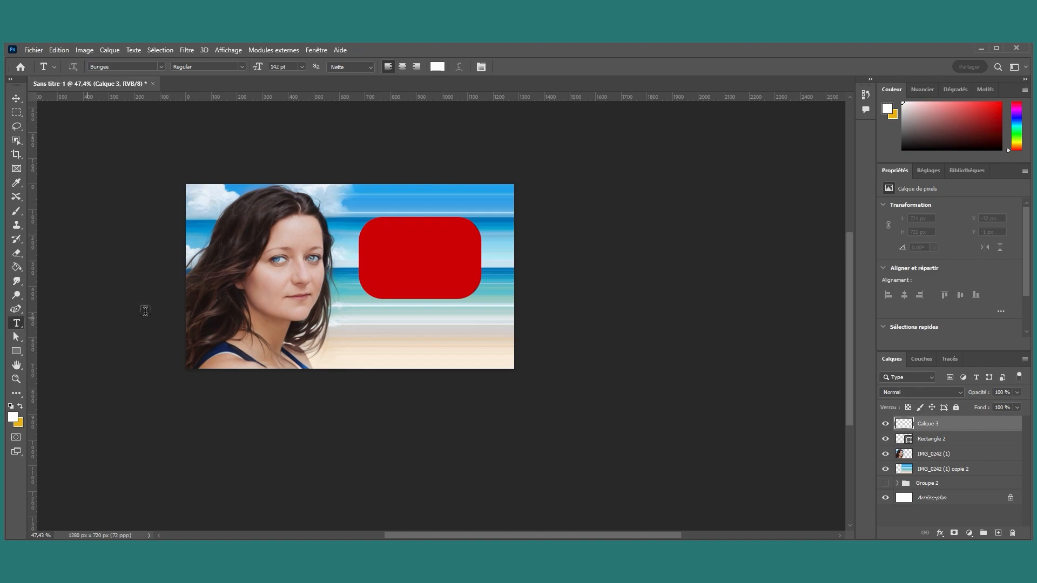
pyautogui.click(381, 245)
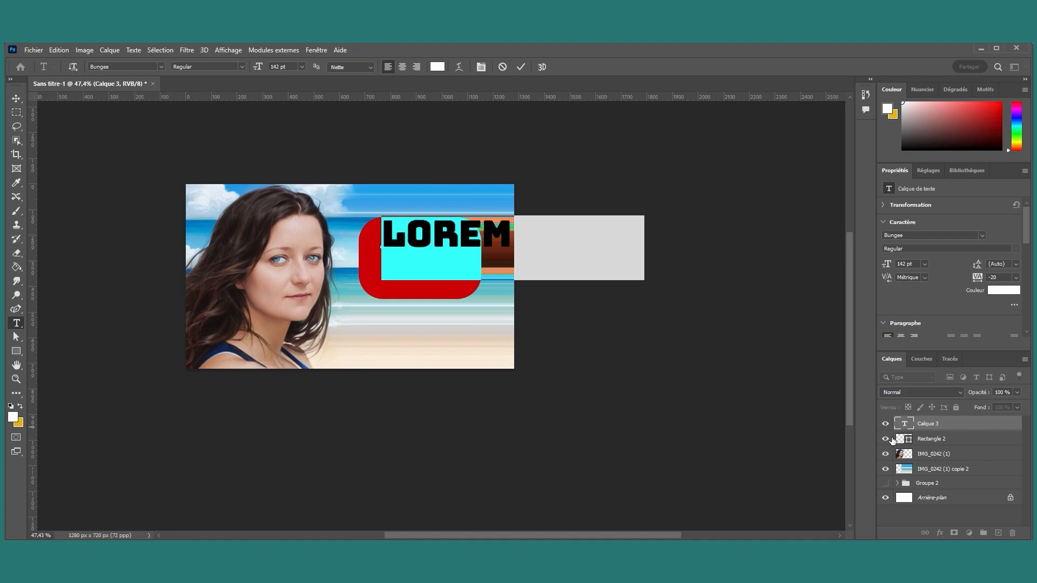
pyautogui.click(885, 488)
pyautogui.moveTo(885, 423); pyautogui.dragTo(884, 474)
pyautogui.moveTo(885, 473); pyautogui.dragTo(886, 429)
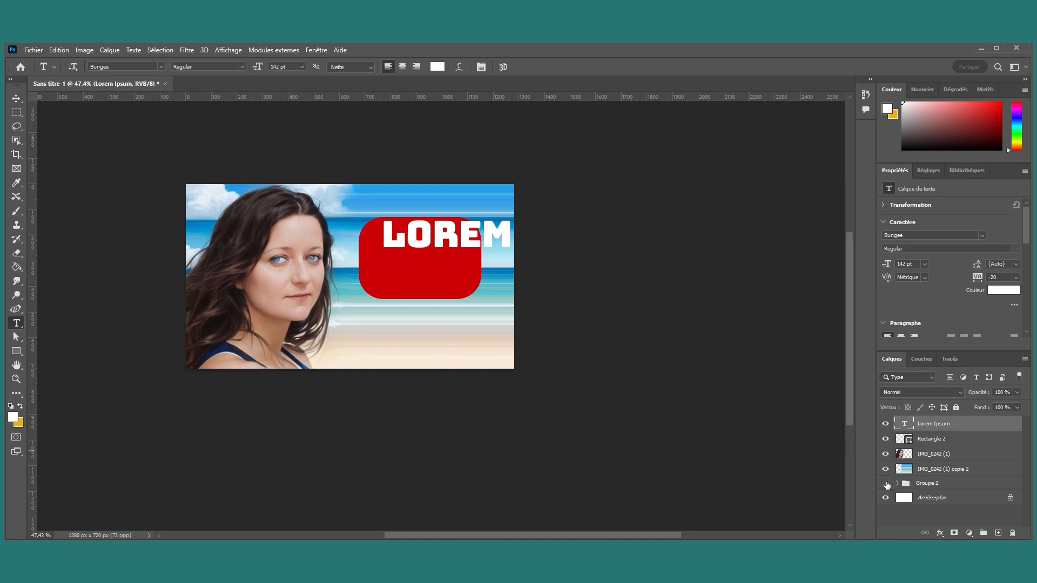
# Step: Replace the placeholder text with "ATTIRER" and "LE CLIC" on two lines and move it left, partly over the woman's face
pyautogui.moveTo(388, 239); pyautogui.dragTo(680, 290)
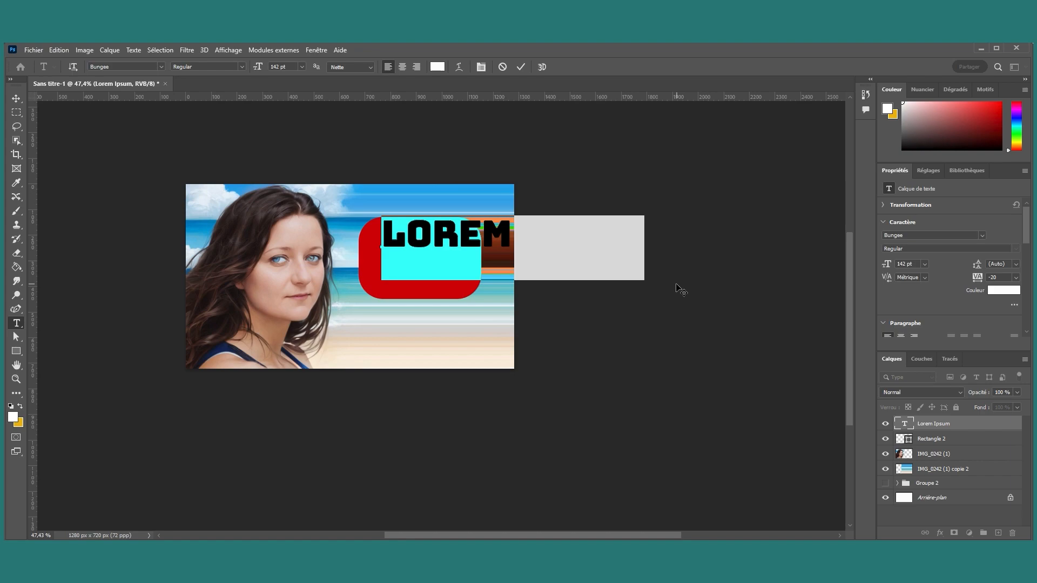
pyautogui.write('ATTIRER')
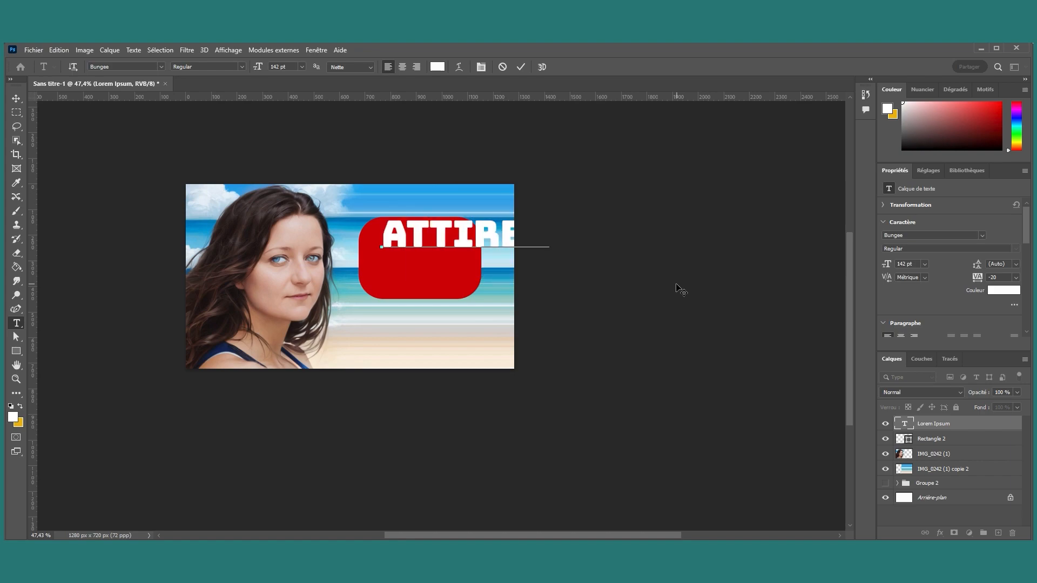
pyautogui.press('Return')
pyautogui.write('LE CLIC')
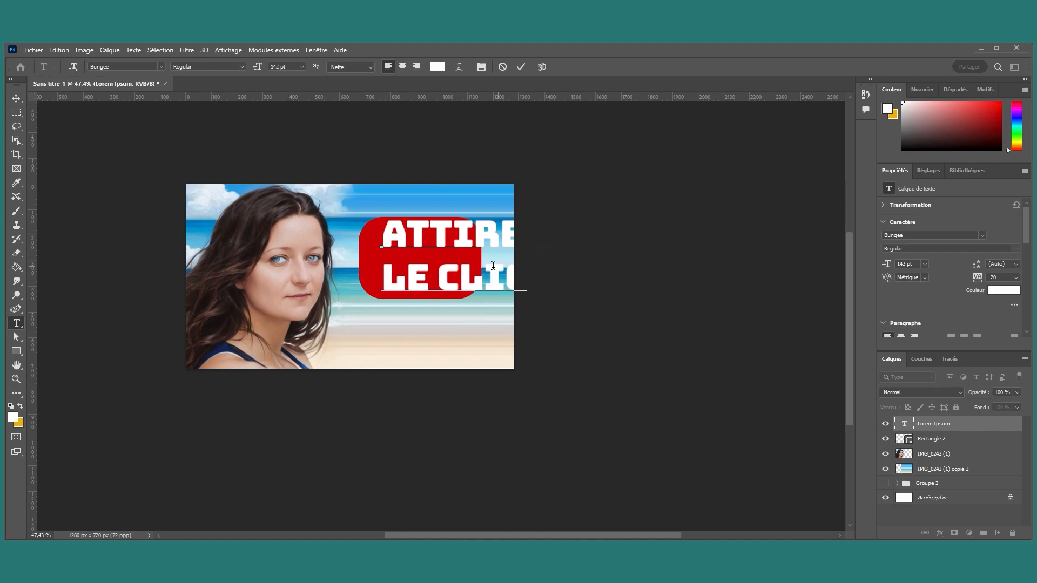
pyautogui.click(17, 99)
pyautogui.moveTo(436, 247); pyautogui.dragTo(347, 257)
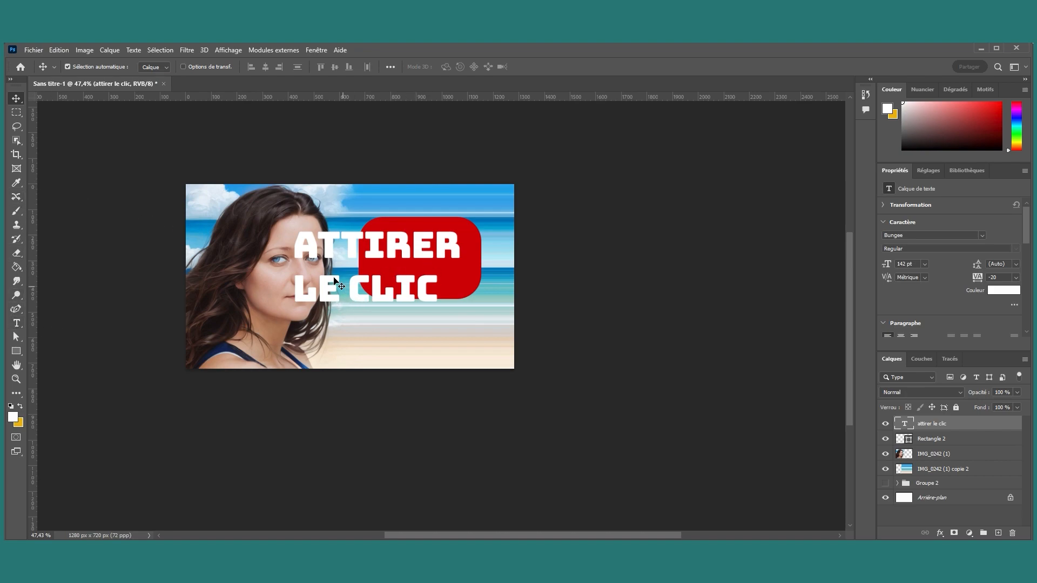
# Step: Delete the second line "LE CLIC" from the text so that it contains only "ATTIRER"
pyautogui.click(17, 323)
pyautogui.moveTo(296, 287); pyautogui.dragTo(467, 292)
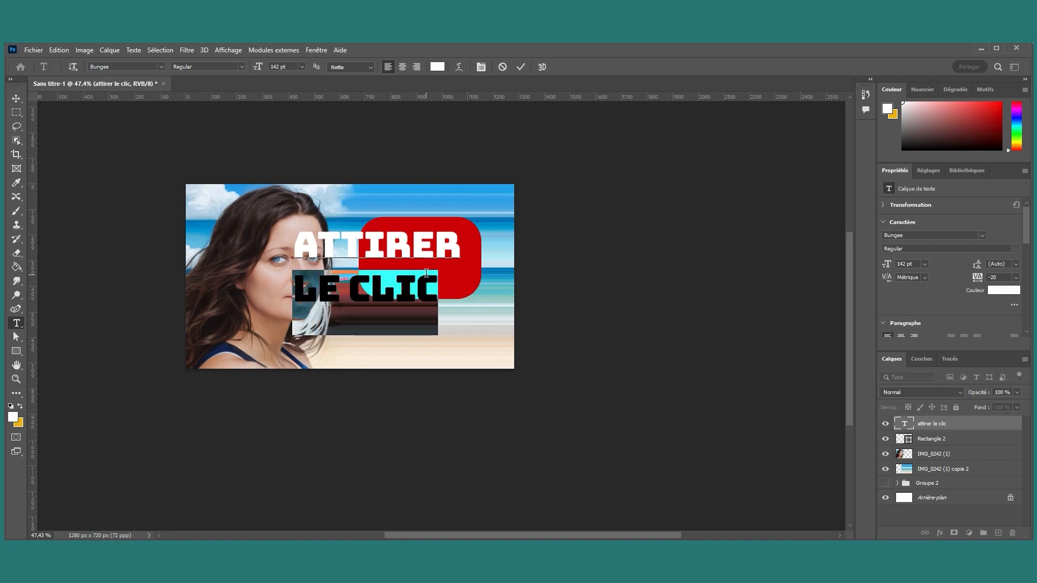
pyautogui.click(354, 273)
pyautogui.moveTo(295, 280); pyautogui.dragTo(488, 299)
pyautogui.press('BackSpace')
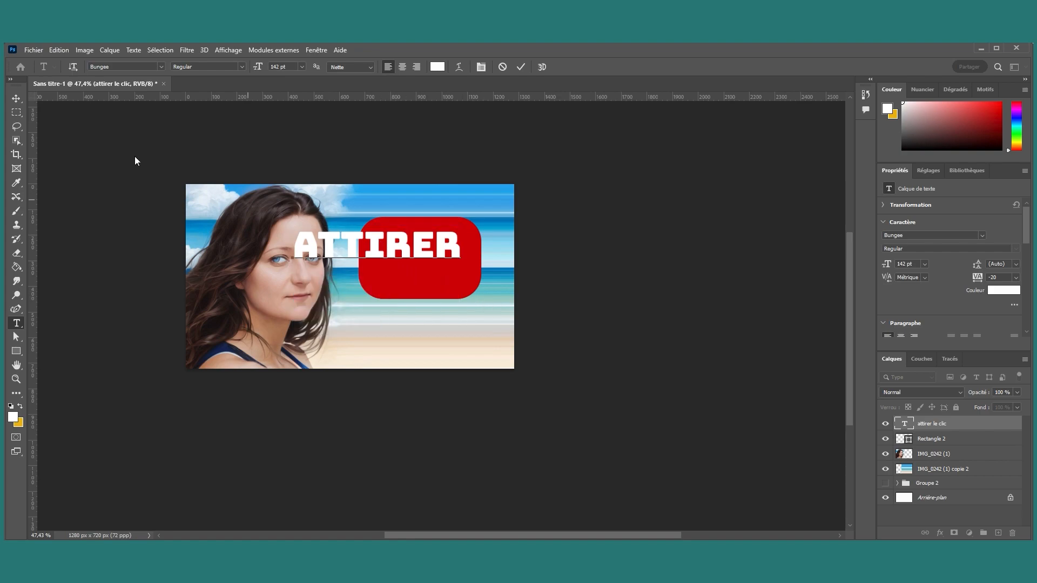
# Step: Move the ATTIRER text to the right so it starts just inside the red rectangle's left edge, and deselect it
pyautogui.click(19, 94)
pyautogui.moveTo(393, 248); pyautogui.dragTo(477, 247)
pyautogui.press('ctrl')
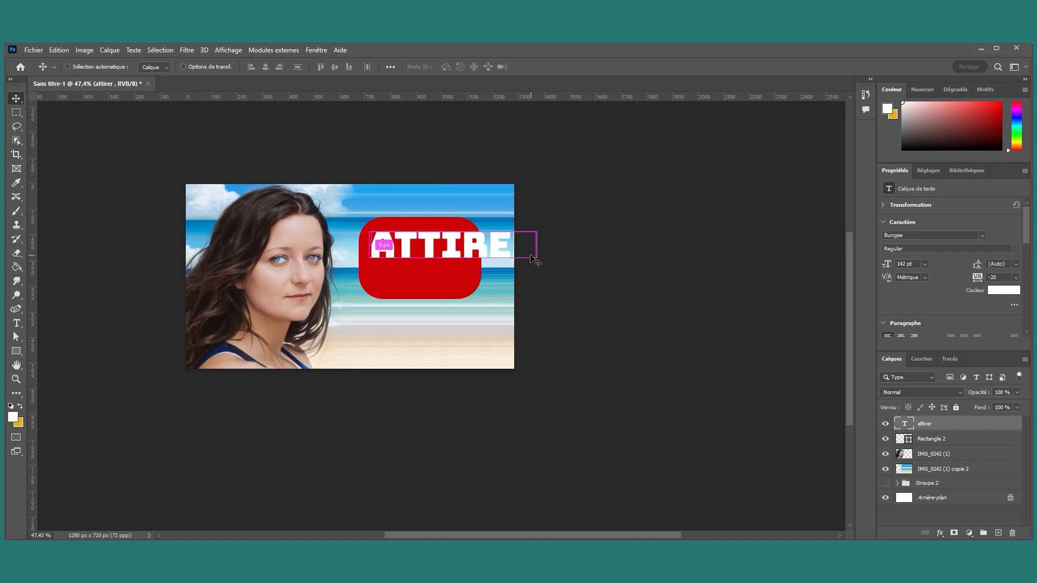
pyautogui.click(85, 249)
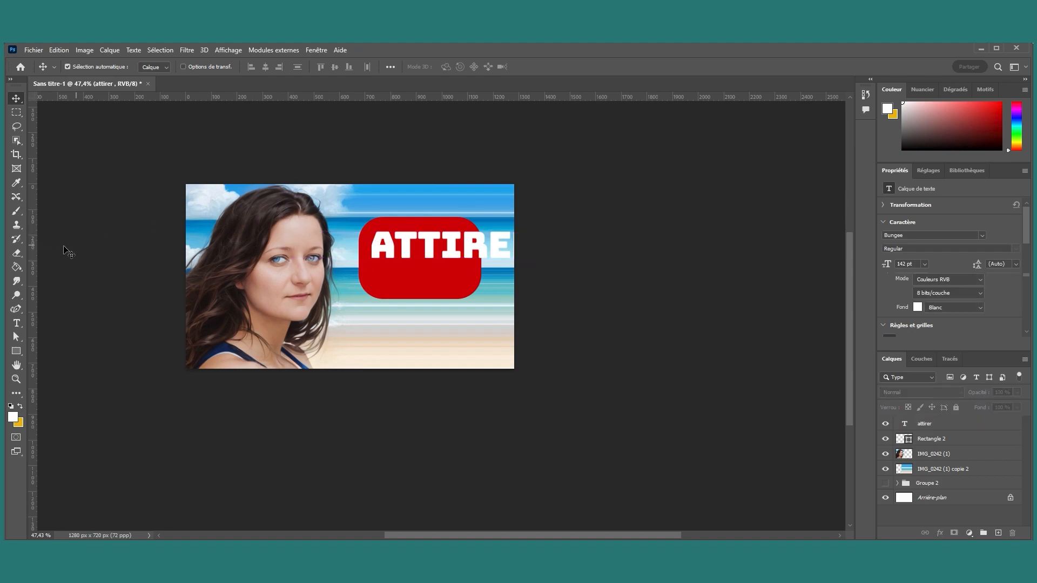
# Step: Create a separate "LE CLIC" text on a new layer and move it directly under ATTIRER on the red rectangle
pyautogui.click(21, 323)
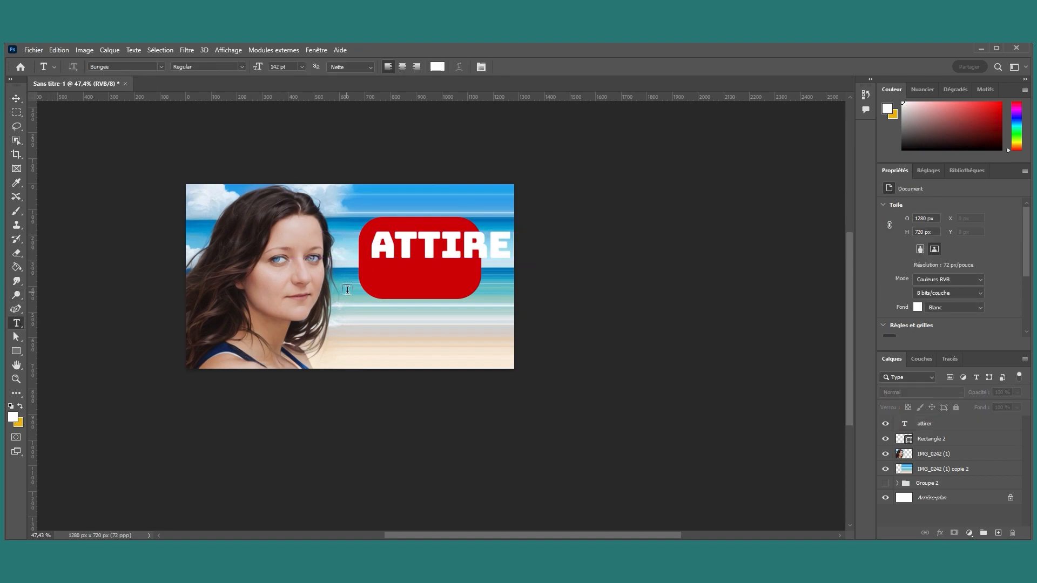
pyautogui.click(927, 428)
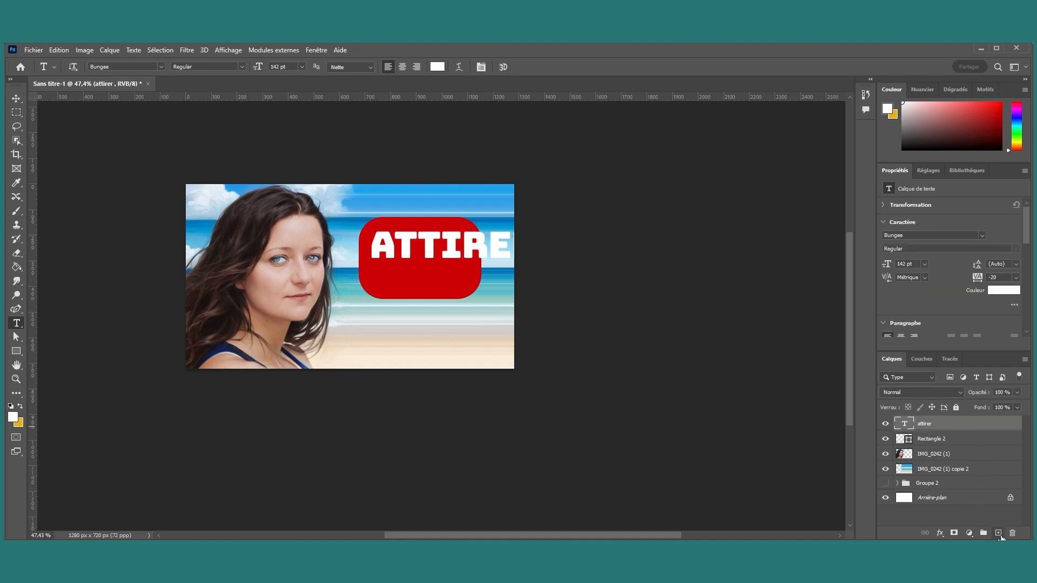
pyautogui.click(998, 533)
pyautogui.click(453, 304)
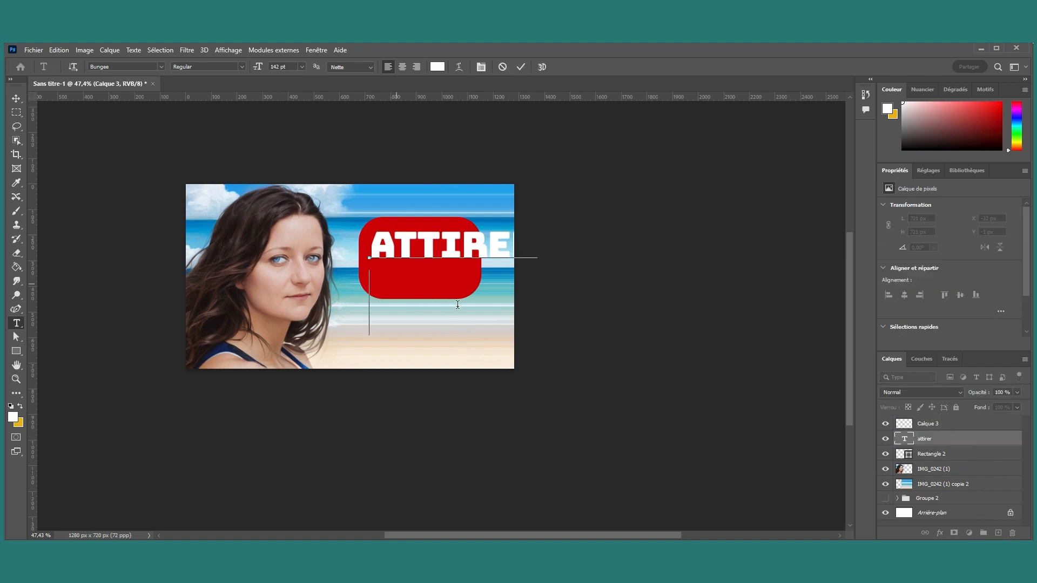
pyautogui.click(925, 426)
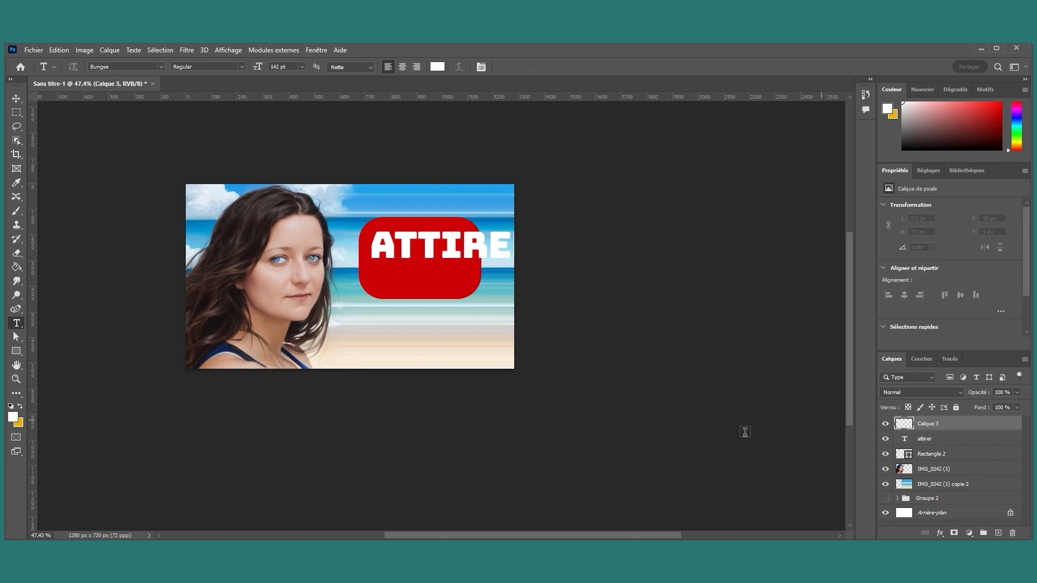
pyautogui.click(244, 325)
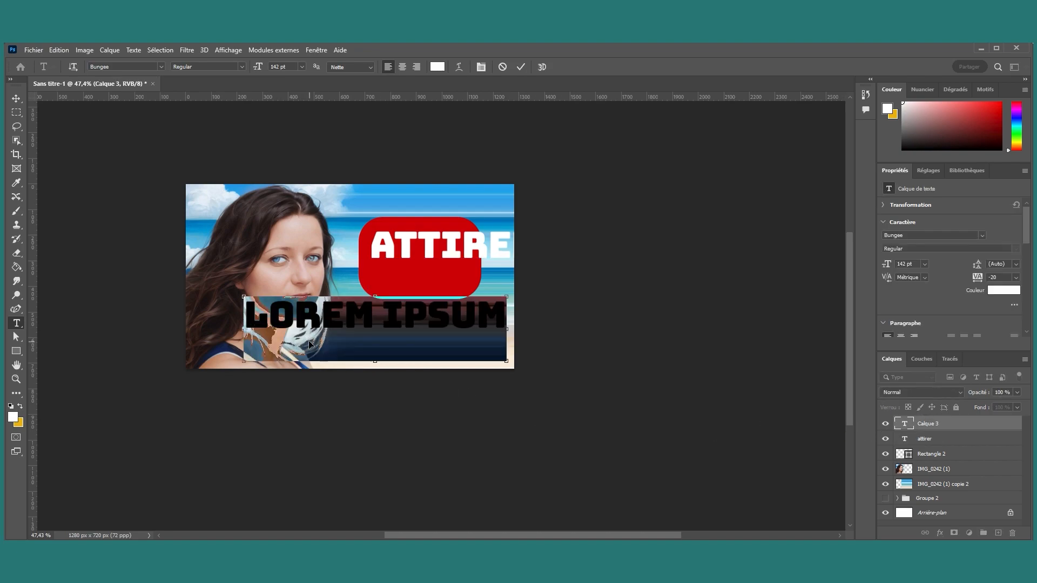
pyautogui.write('LE CLIC')
pyautogui.click(16, 99)
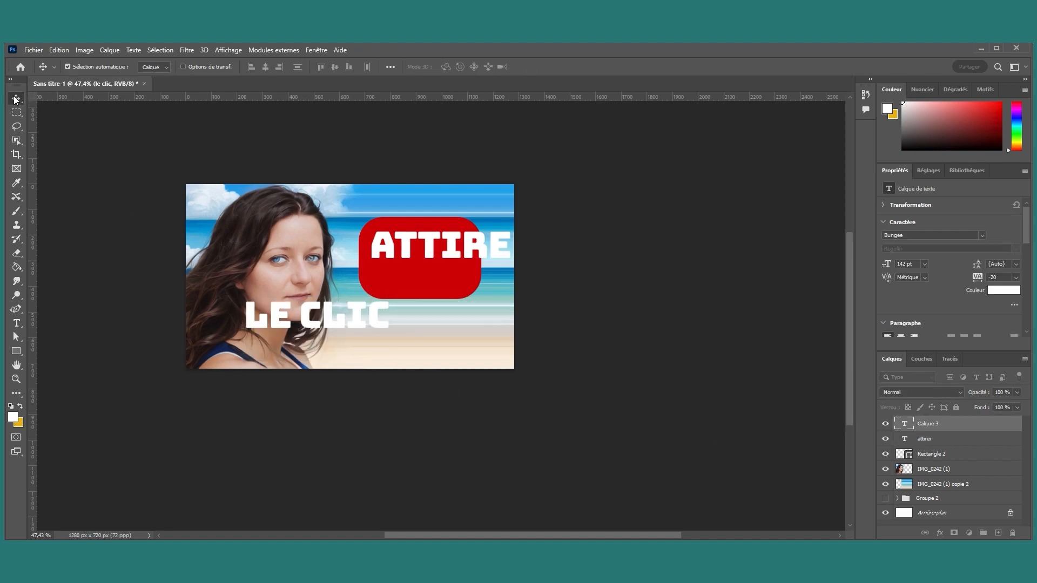
pyautogui.moveTo(331, 322); pyautogui.dragTo(444, 281)
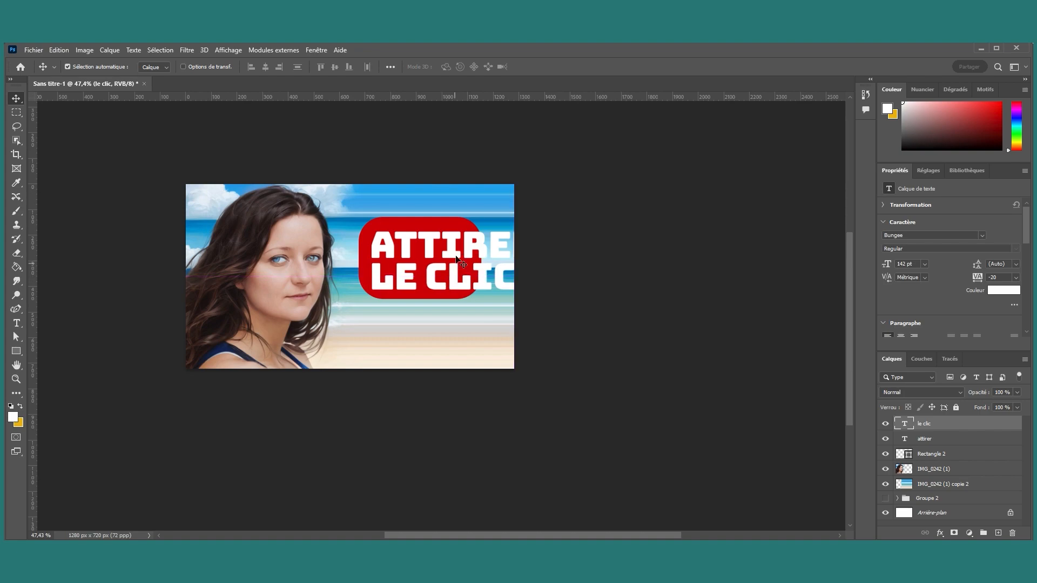
# Step: Scale the ATTIRER text down to about 87.4 pt so it fits within the red rectangle's width
pyautogui.click(485, 255)
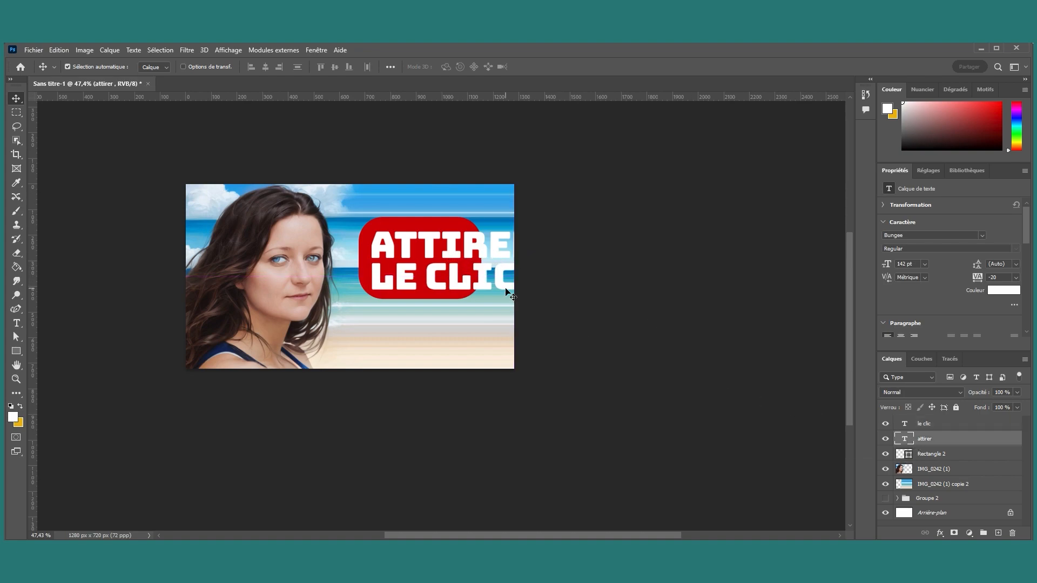
pyautogui.hotkey('ctrl', 't')
pyautogui.moveTo(536, 226); pyautogui.dragTo(451, 249)
pyautogui.press('Return')
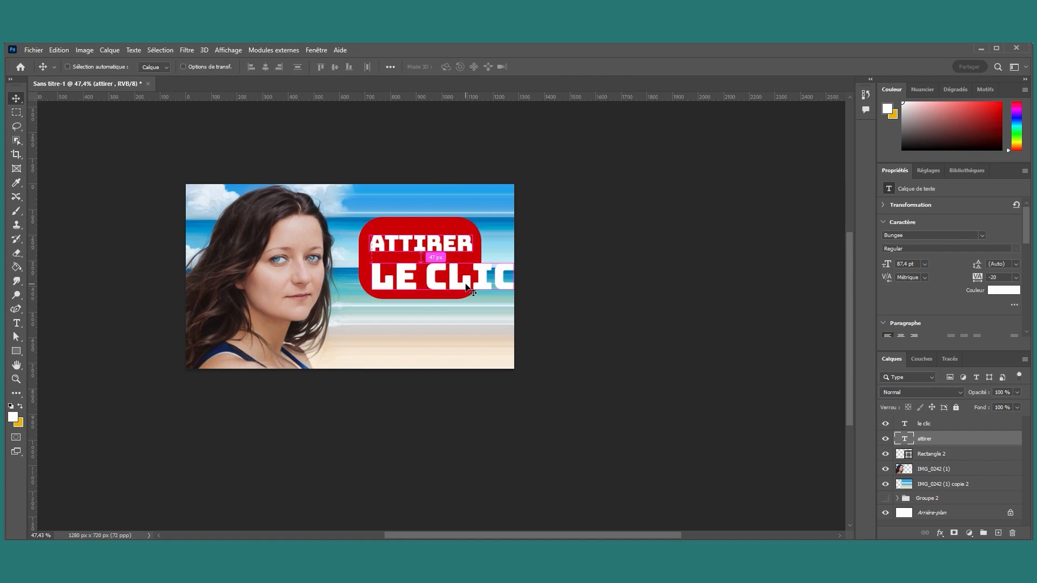
# Step: Scale the LE CLIC text down to about 71% so it is as wide as the ATTIRER text
pyautogui.hotkey('ctrl', 't')
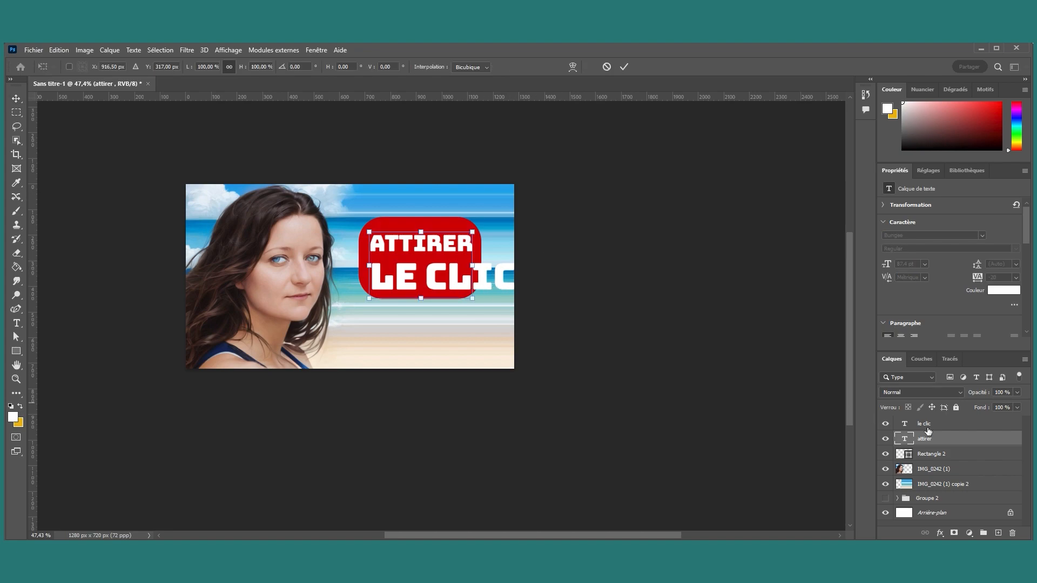
pyautogui.click(927, 429)
pyautogui.hotkey('ctrl', 't')
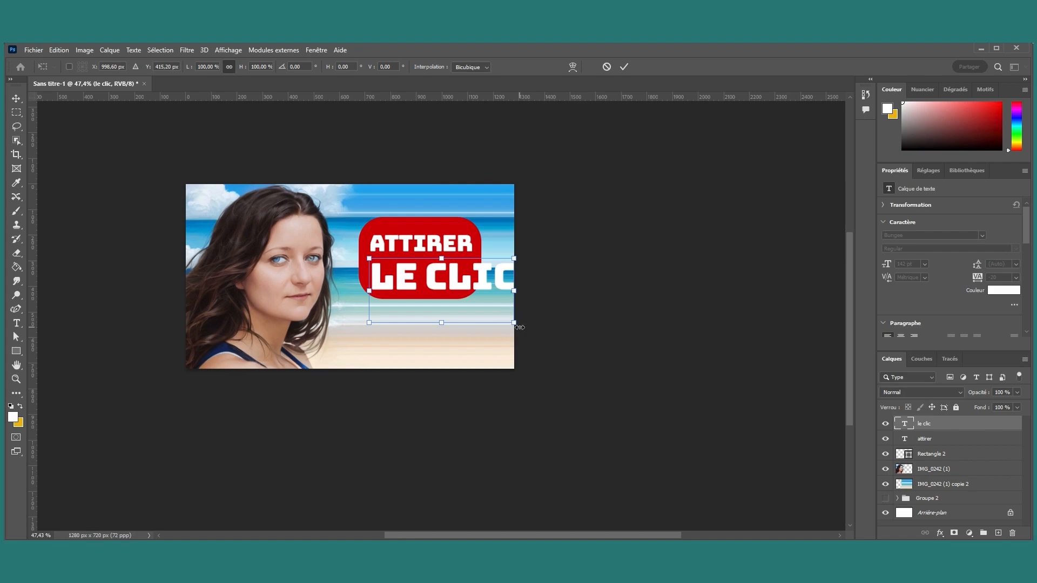
pyautogui.moveTo(514, 323); pyautogui.dragTo(471, 302)
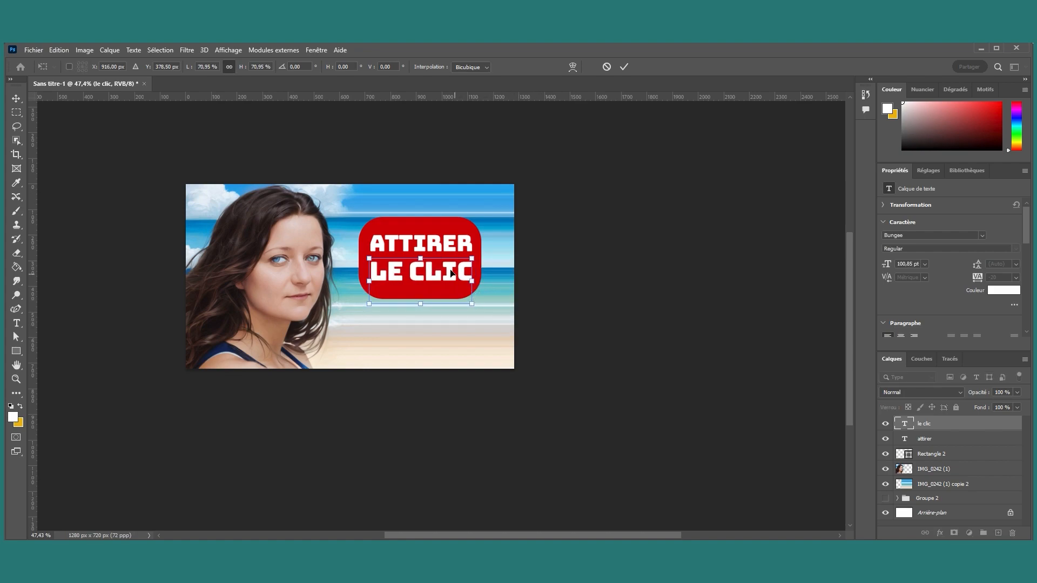
# Step: Apply the LE CLIC scaling and place a vertical guide at the left edge of the ATTIRER text
pyautogui.scroll(2, 446, 271)
pyautogui.scroll(4, 446, 270)
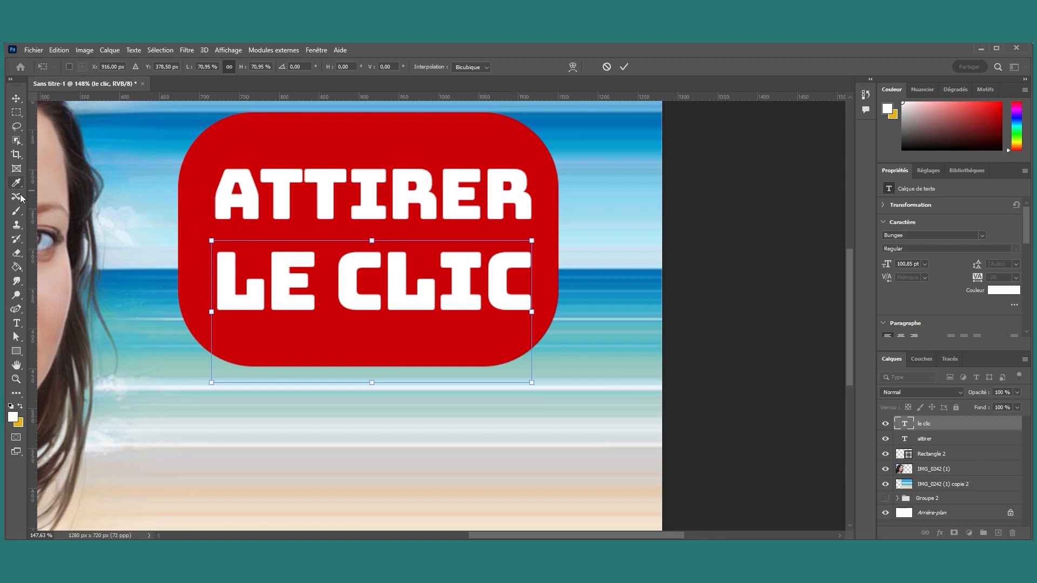
pyautogui.moveTo(30, 119); pyautogui.dragTo(212, 162)
pyautogui.press('Return')
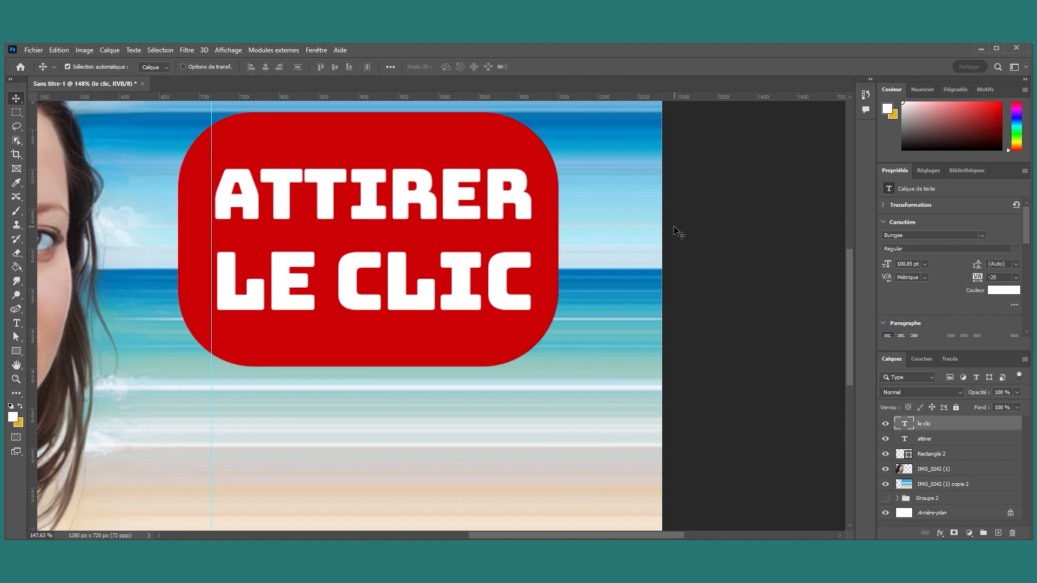
pyautogui.moveTo(214, 197); pyautogui.dragTo(214, 204)
pyautogui.click(229, 222)
# Step: Align the LE CLIC text with the guide slightly closer below ATTIRER, and remove the guide
pyautogui.click(218, 268)
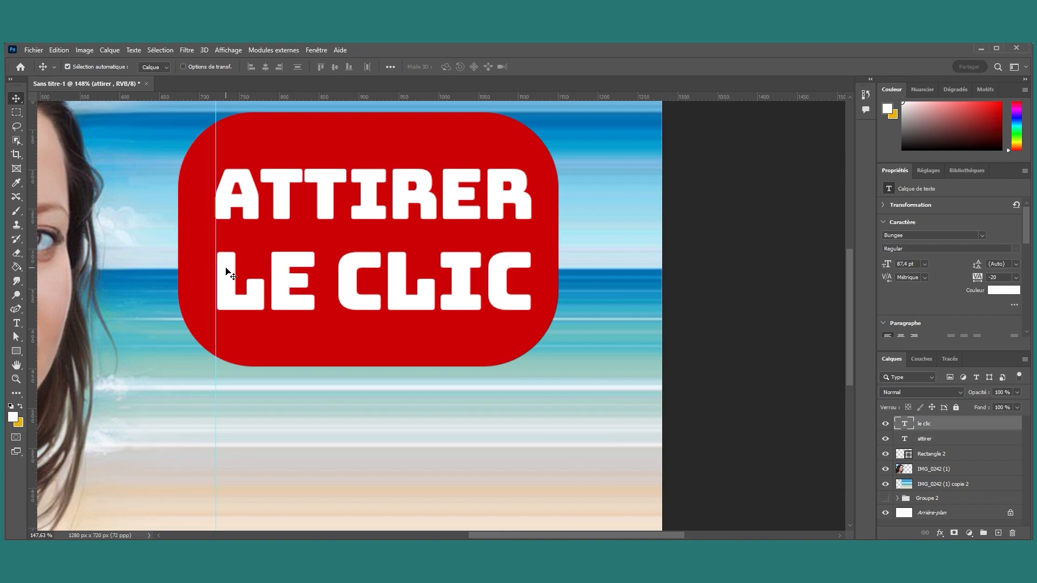
pyautogui.moveTo(226, 270); pyautogui.dragTo(225, 271)
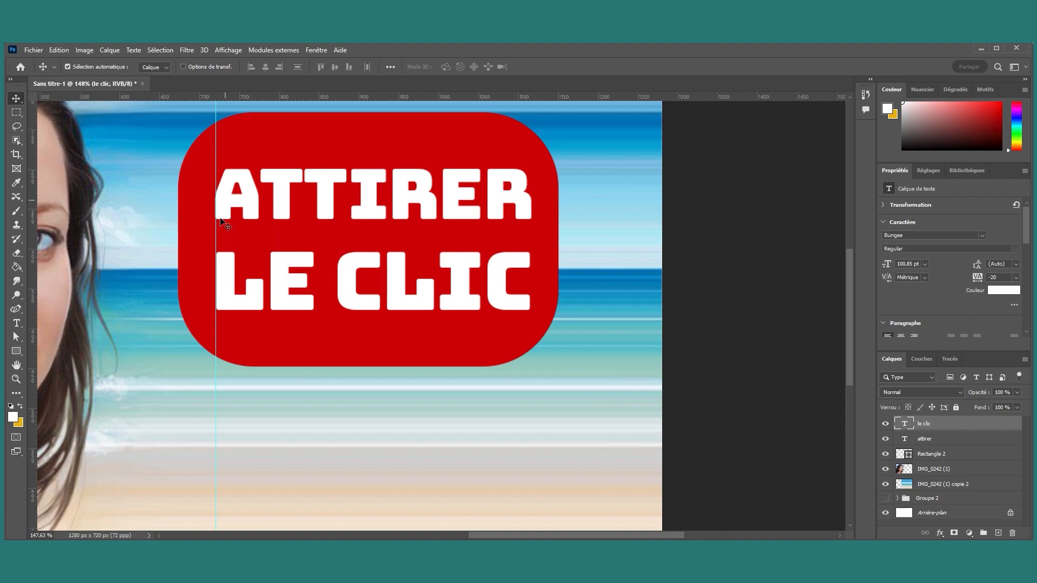
pyautogui.moveTo(225, 275); pyautogui.dragTo(223, 262)
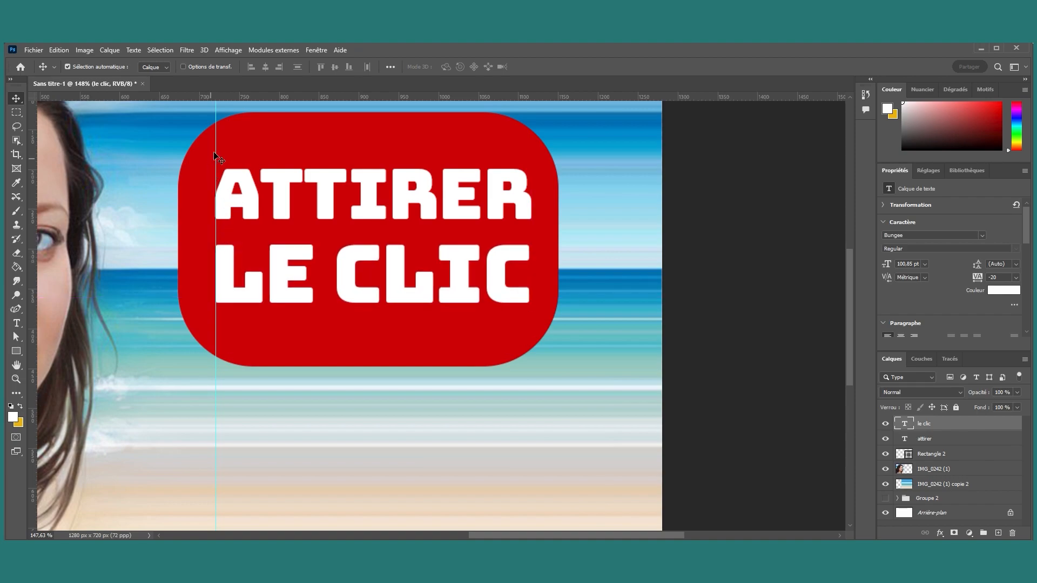
pyautogui.moveTo(215, 152); pyautogui.dragTo(9, 148)
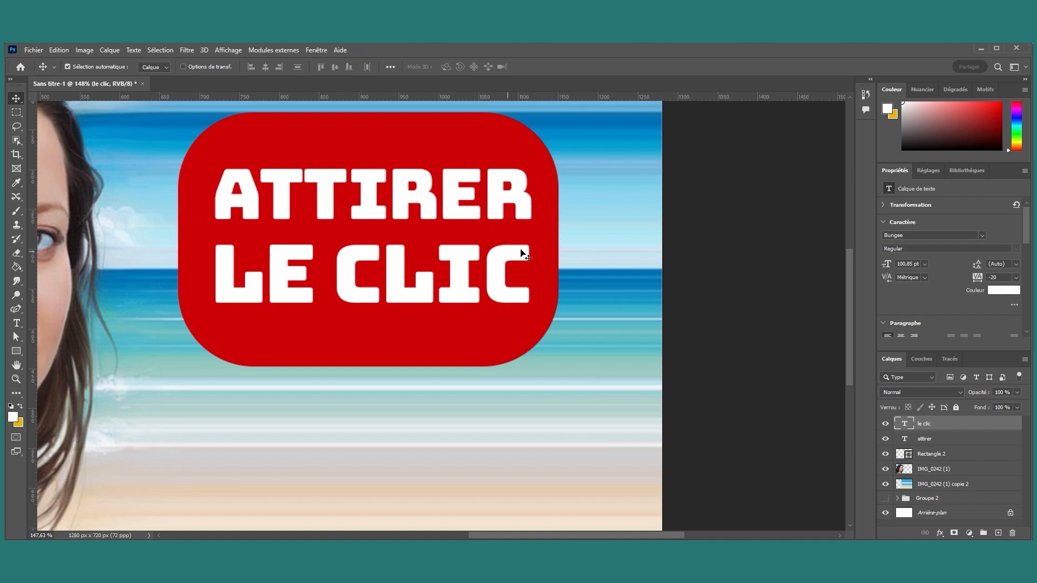
# Step: Select both text layers and nudge them a few pixels to the left to centre them in the red rectangle
pyautogui.keyDown('shift'); pyautogui.click(954, 439); pyautogui.keyUp('shift')
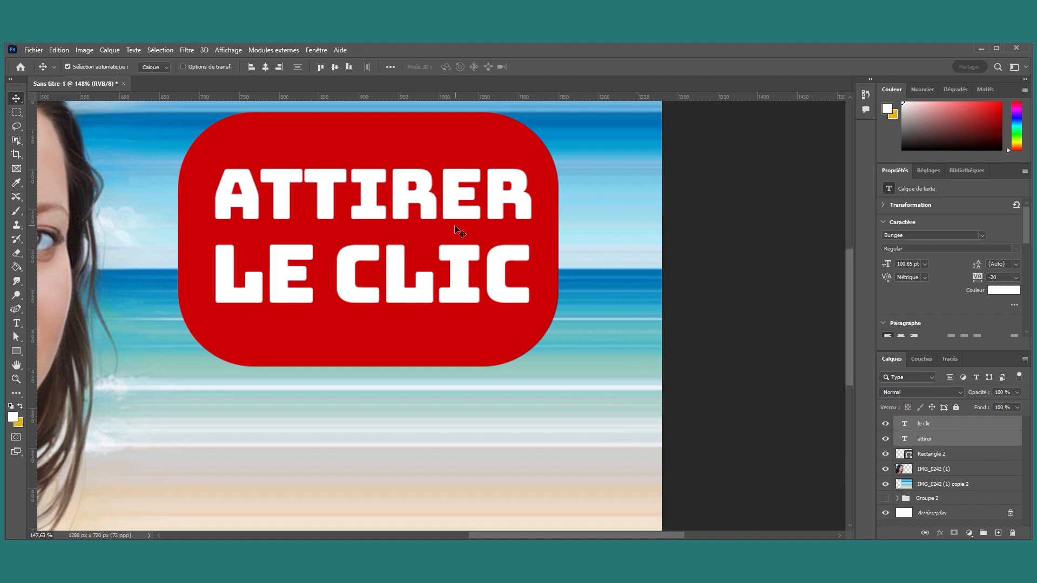
pyautogui.press('Left')
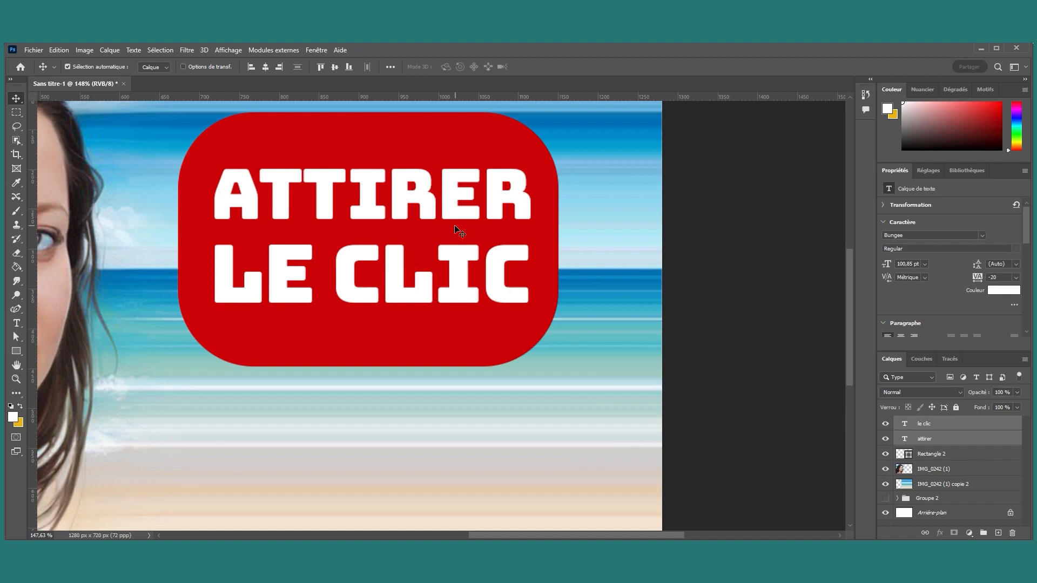
pyautogui.press('Left')
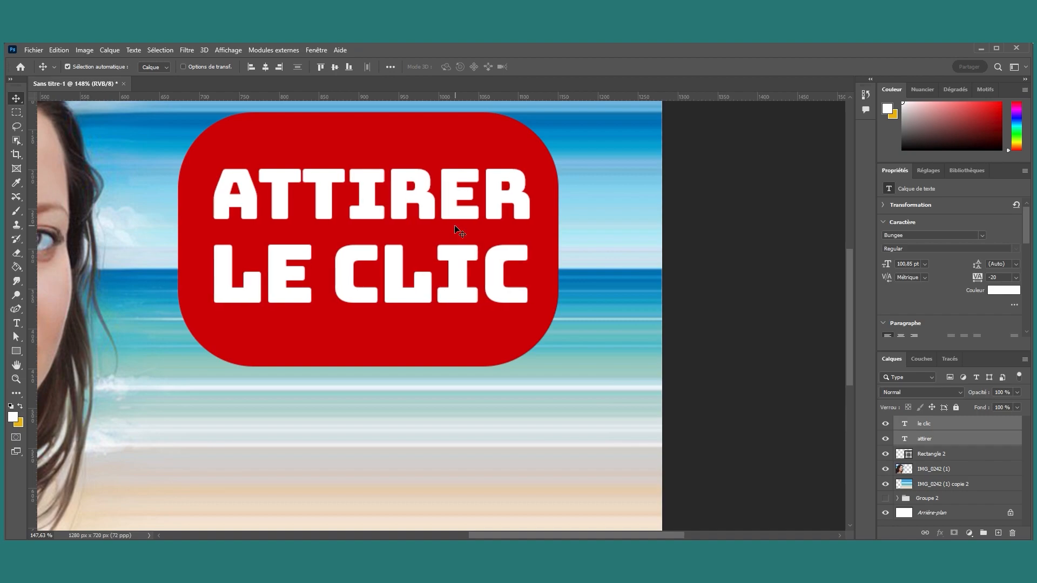
pyautogui.press('Left')
pyautogui.press('Right')
pyautogui.press('Left')
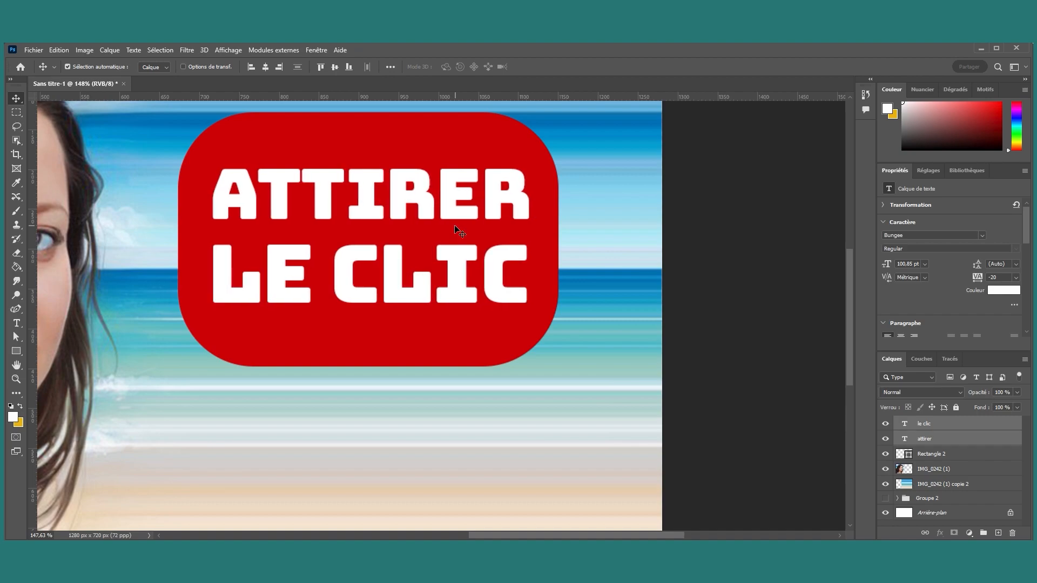
# Step: Reduce the height of the red rectangle behind the text to about 259 px, trimming it above and below
pyautogui.scroll(-6, 455, 264)
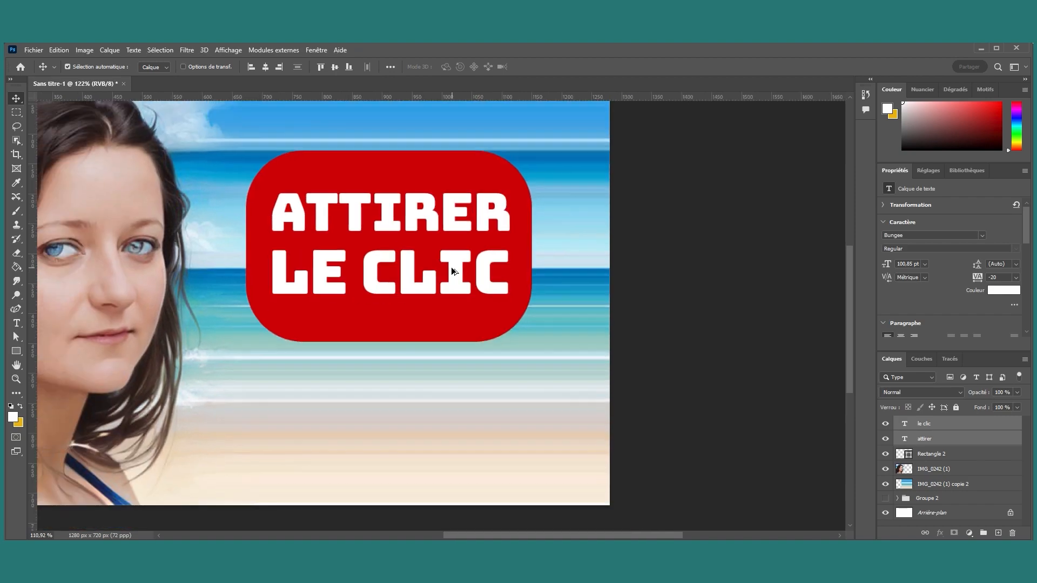
pyautogui.scroll(4, 475, 278)
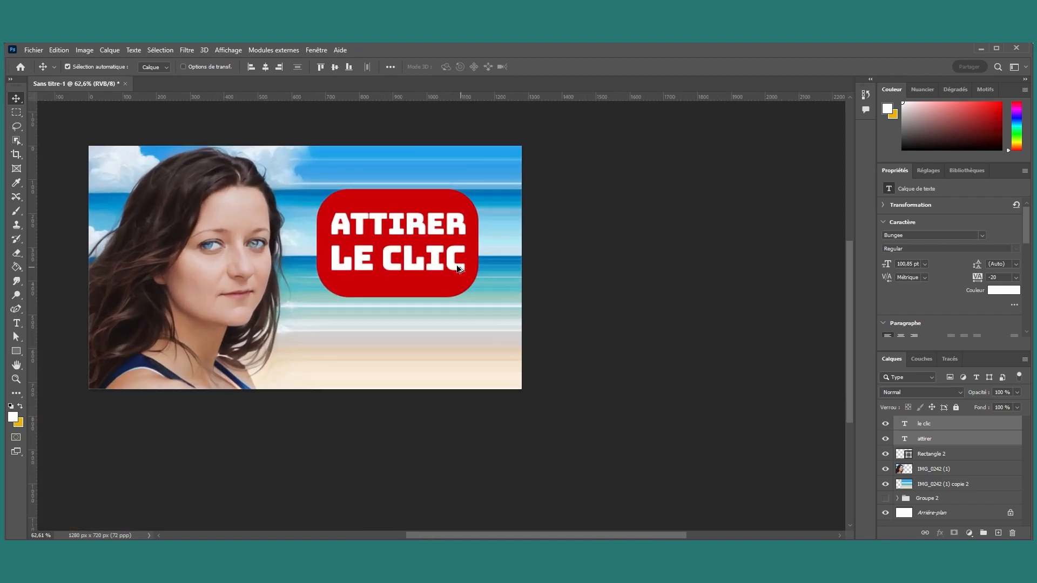
pyautogui.click(396, 302)
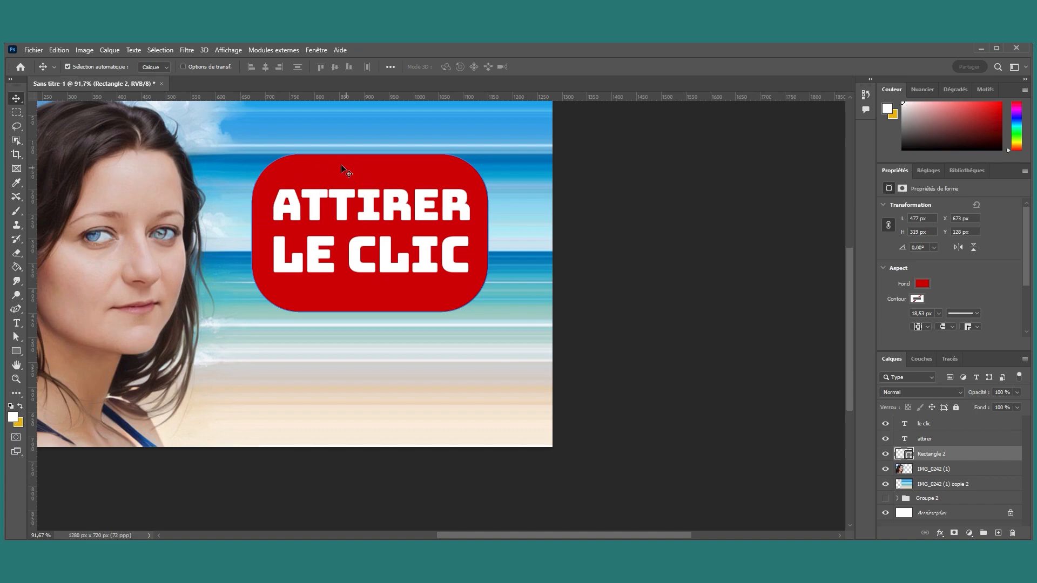
pyautogui.click(17, 352)
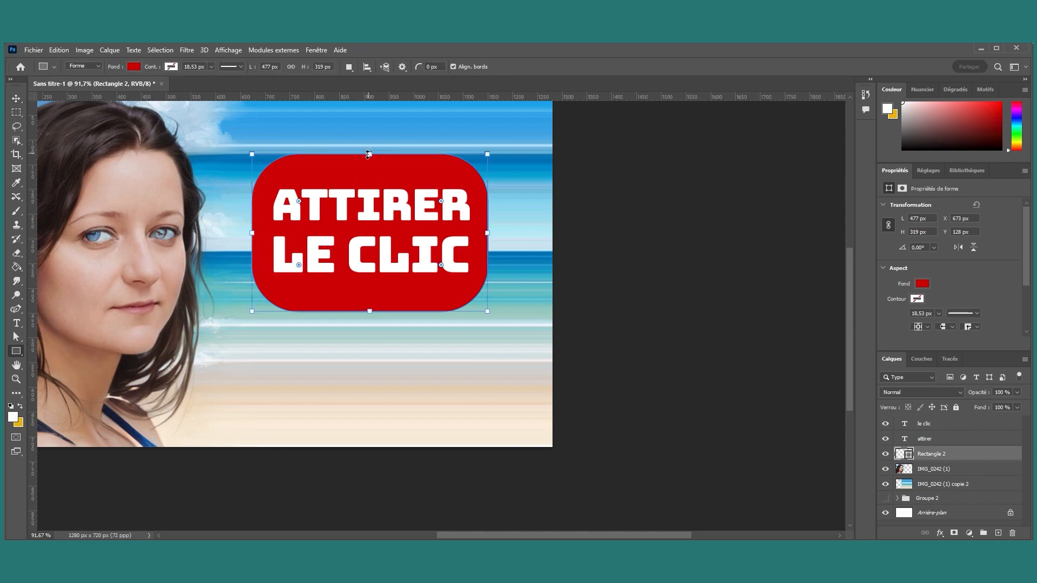
pyautogui.moveTo(369, 153); pyautogui.dragTo(366, 172)
pyautogui.moveTo(369, 317); pyautogui.dragTo(369, 300)
# Step: Reduce the red rectangle's corner rounding, widen it to 481 px, and deselect it
pyautogui.moveTo(300, 252); pyautogui.dragTo(287, 262)
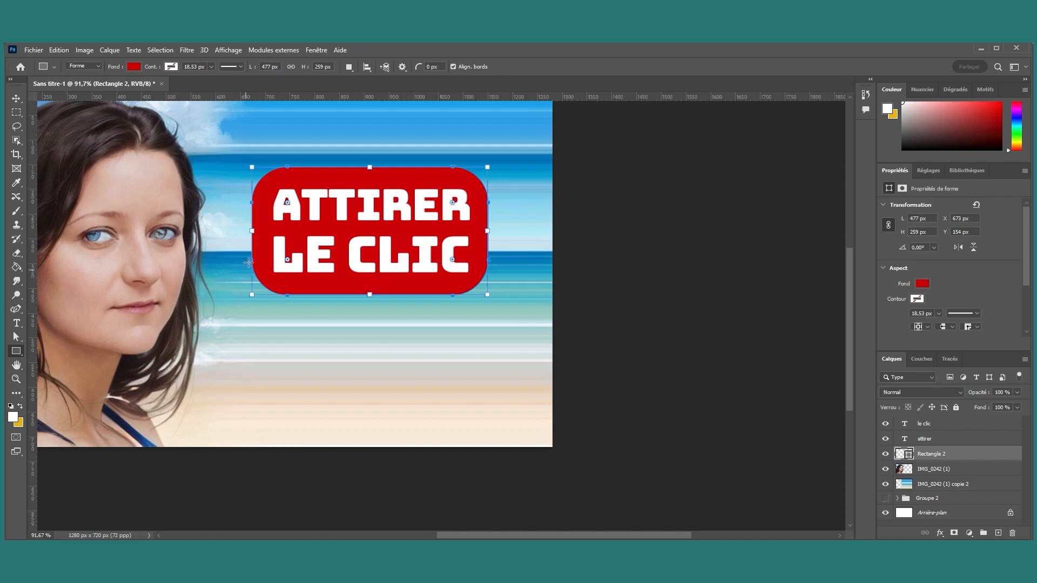
pyautogui.moveTo(489, 230); pyautogui.dragTo(492, 230)
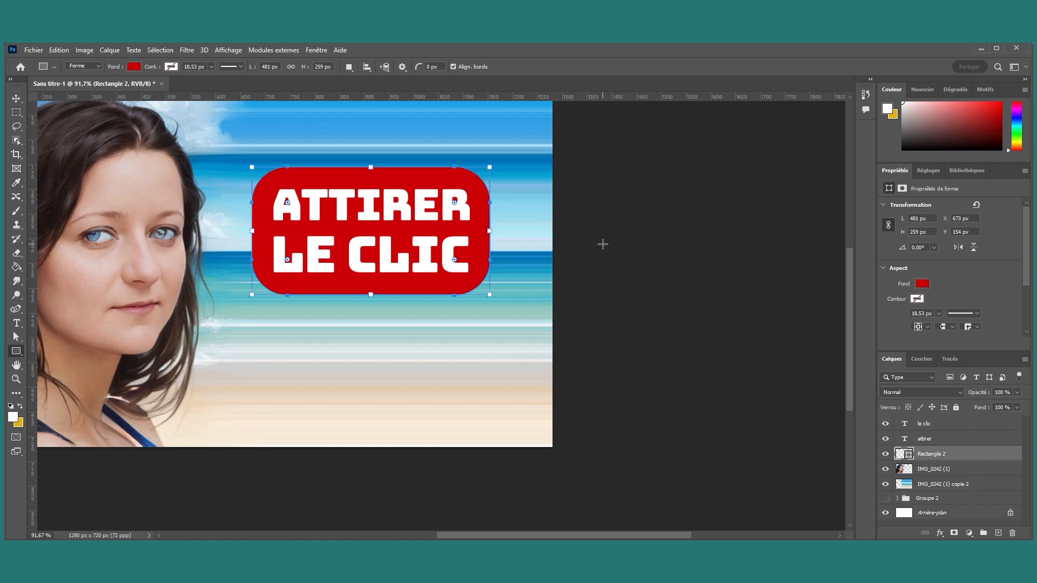
pyautogui.click(16, 98)
pyautogui.click(622, 201)
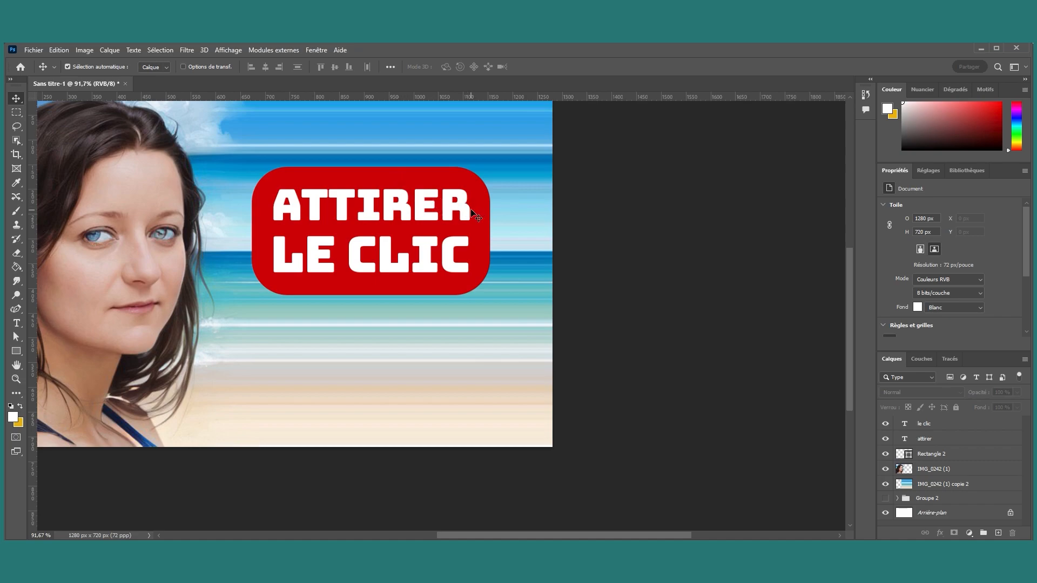
# Step: Open the layer style of the LE CLIC text clear of the thumbnail and enable a drop shadow
pyautogui.click(387, 264)
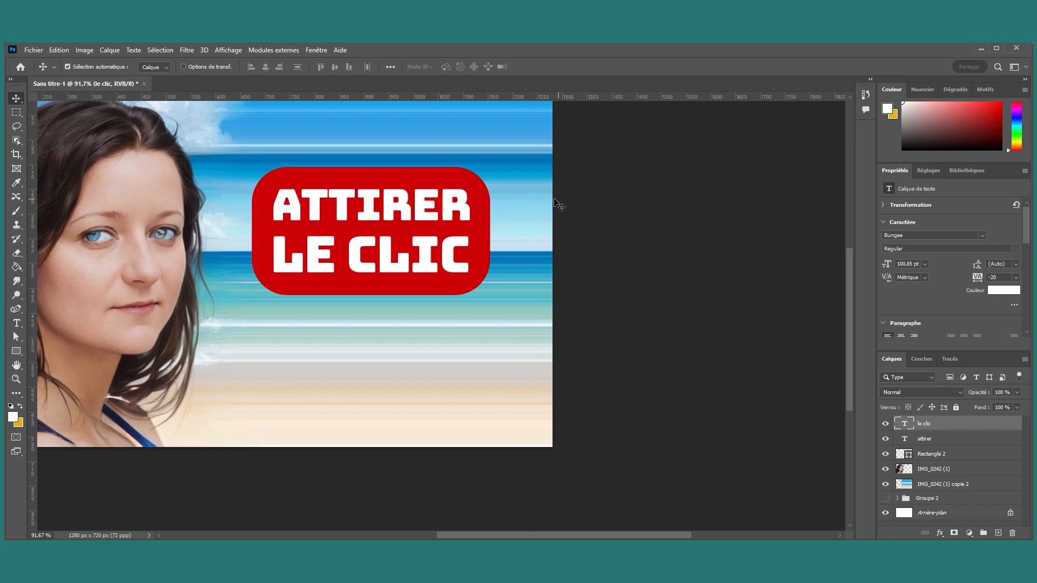
pyautogui.scroll(-3, 454, 257)
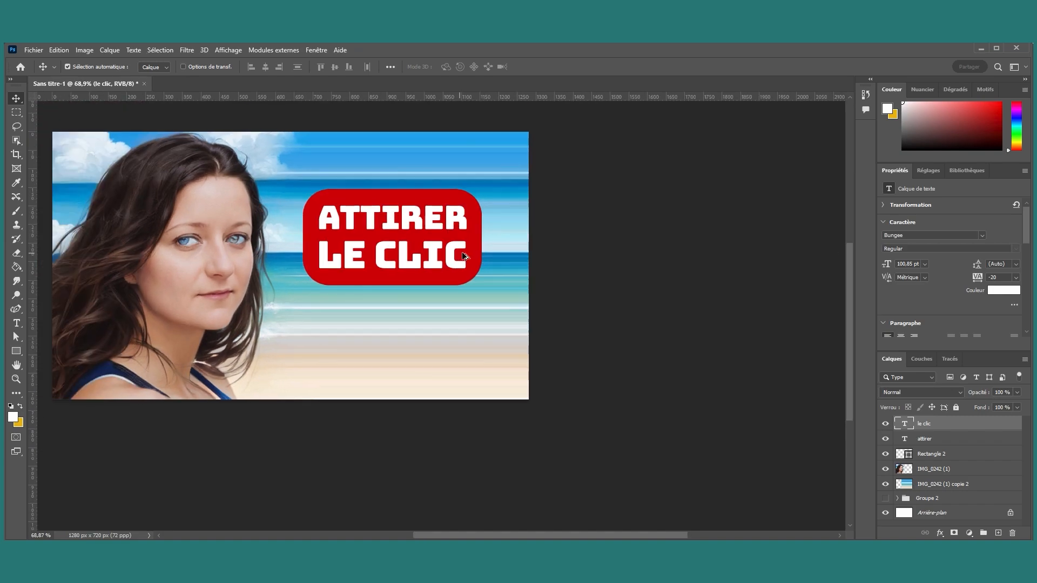
pyautogui.scroll(-3, 485, 258)
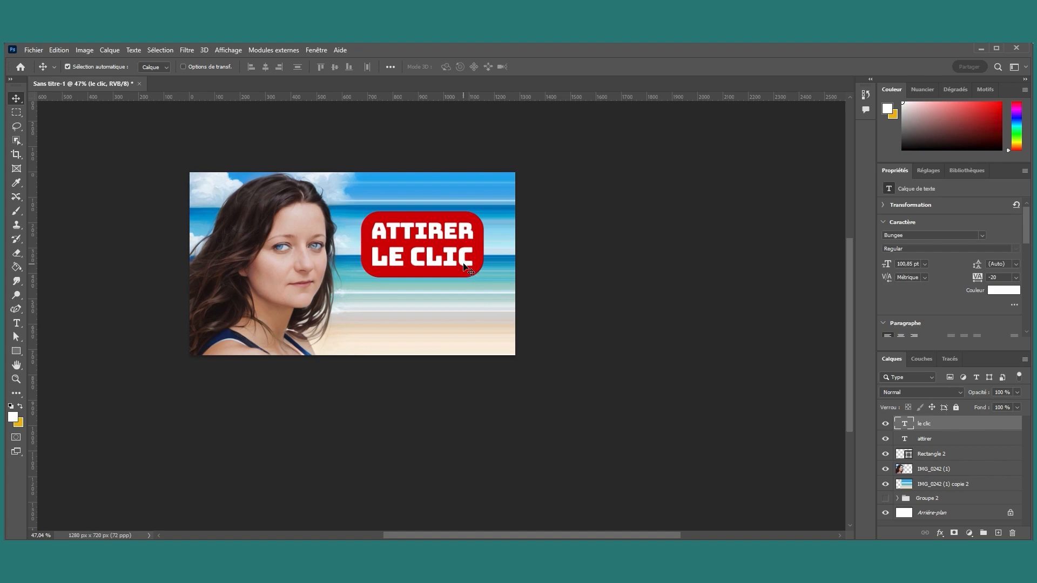
pyautogui.doubleClick(961, 423)
pyautogui.moveTo(365, 184); pyautogui.dragTo(621, 180)
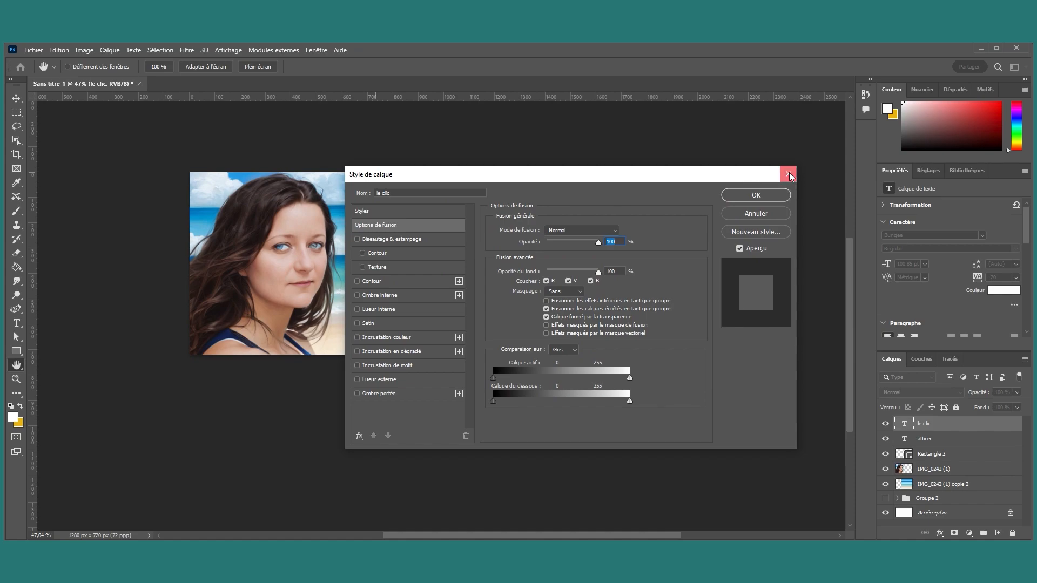
pyautogui.moveTo(458, 172); pyautogui.dragTo(596, 146)
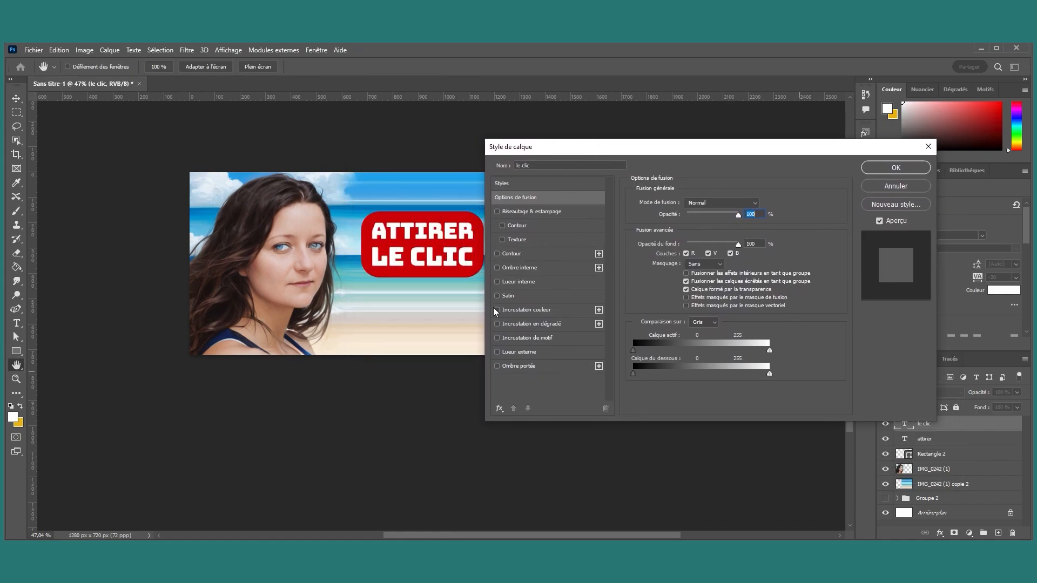
pyautogui.click(496, 365)
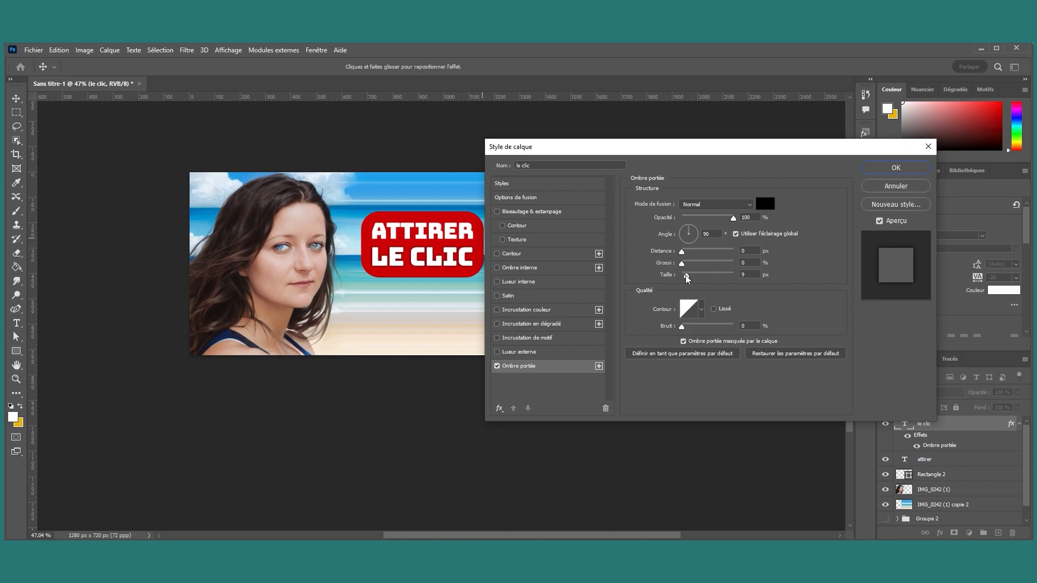
# Step: Set the LE CLIC drop shadow to a size of 21 px and a spread of 5%, and apply it
pyautogui.moveTo(687, 277)
pyautogui.mouseDown()
pyautogui.moveTo(703, 277)
pyautogui.moveTo(686, 277)
pyautogui.moveTo(690, 263)
pyautogui.mouseUp()
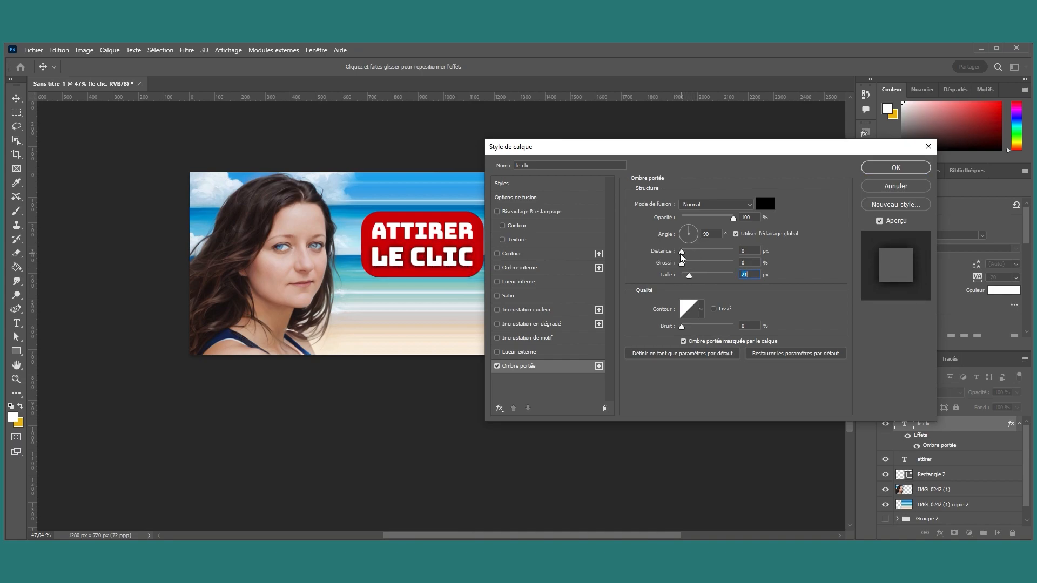
pyautogui.moveTo(681, 263)
pyautogui.mouseDown()
pyautogui.moveTo(716, 265)
pyautogui.moveTo(687, 265)
pyautogui.mouseUp()
pyautogui.click(894, 168)
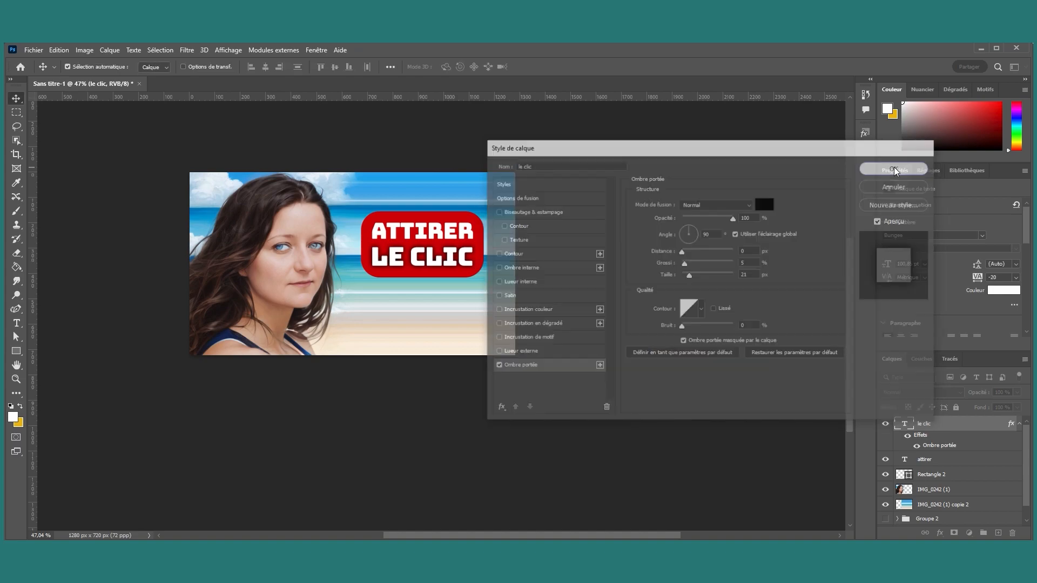
# Step: Apply a drop shadow with 5% spread and 21 px size to the ATTIRER text layer
pyautogui.click(956, 462)
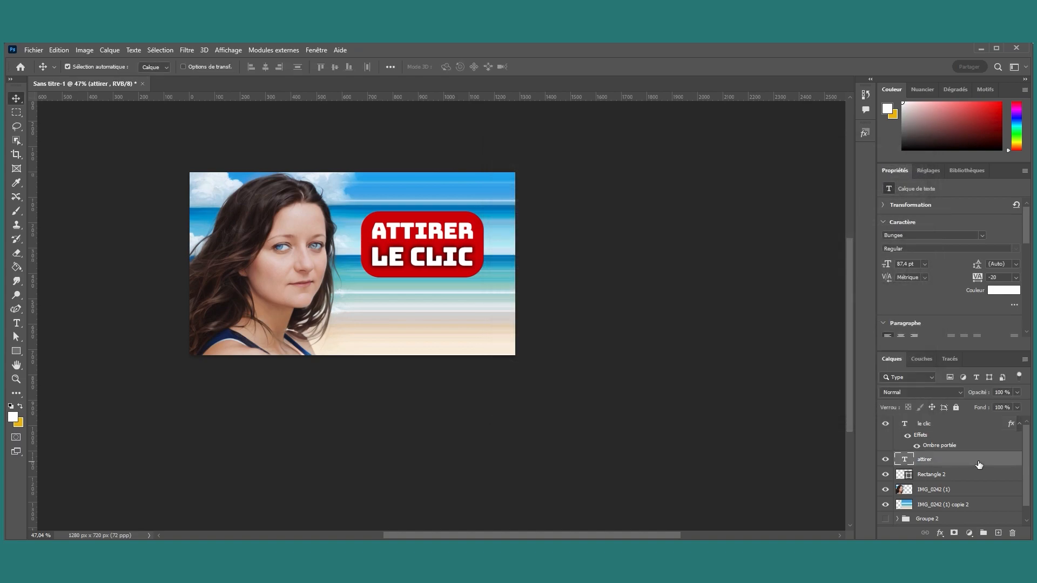
pyautogui.doubleClick(979, 463)
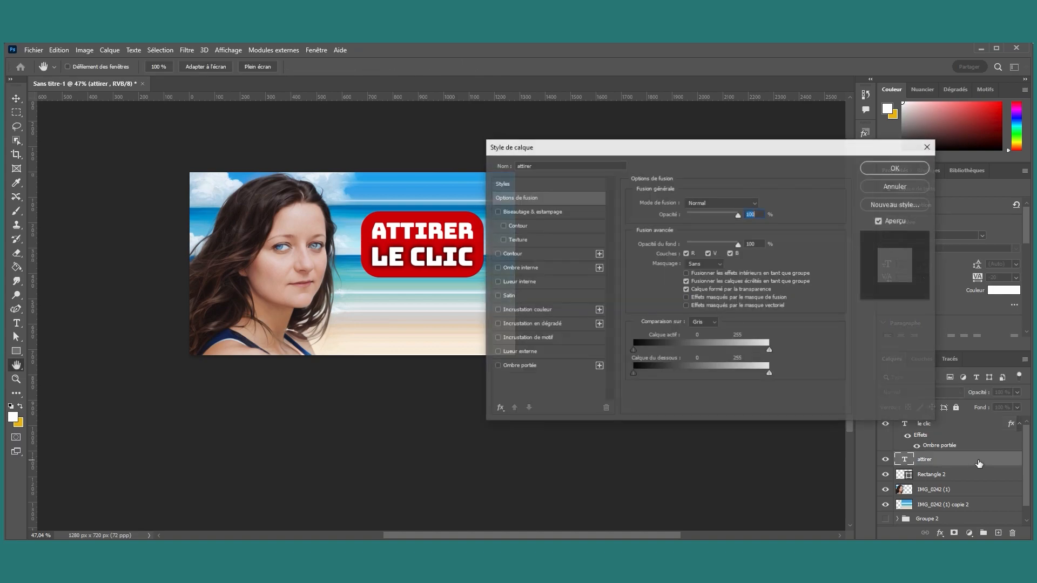
pyautogui.click(498, 366)
pyautogui.click(554, 369)
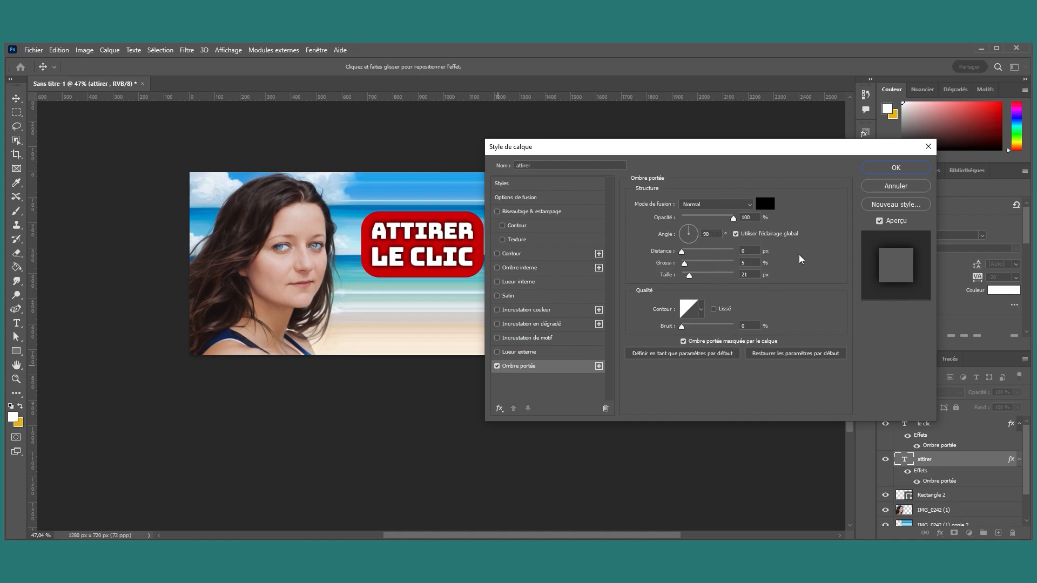
pyautogui.click(896, 168)
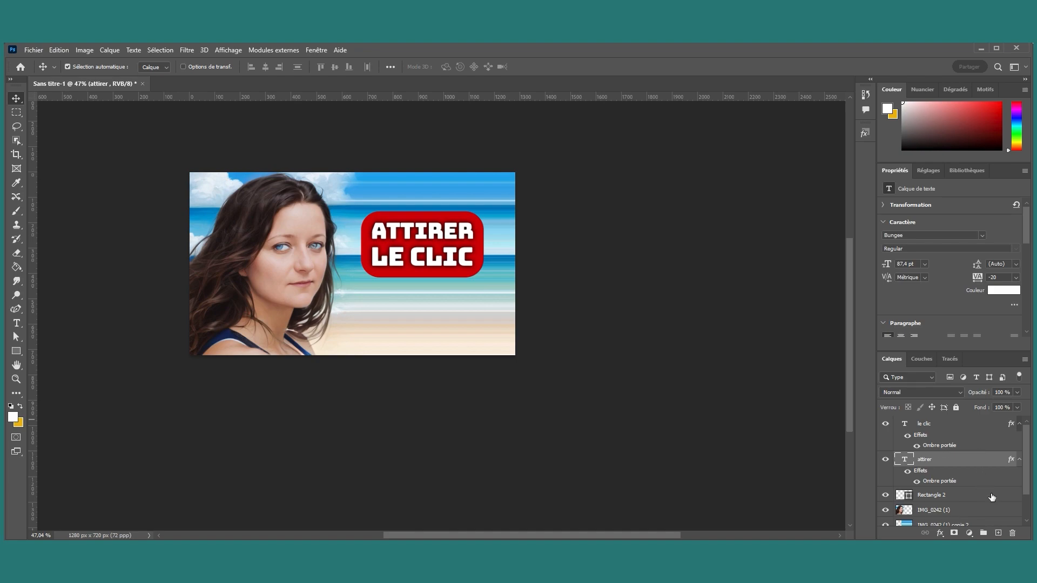
# Step: Group the red rectangle with the LE CLIC and ATTIRER text layers
pyautogui.click(951, 495)
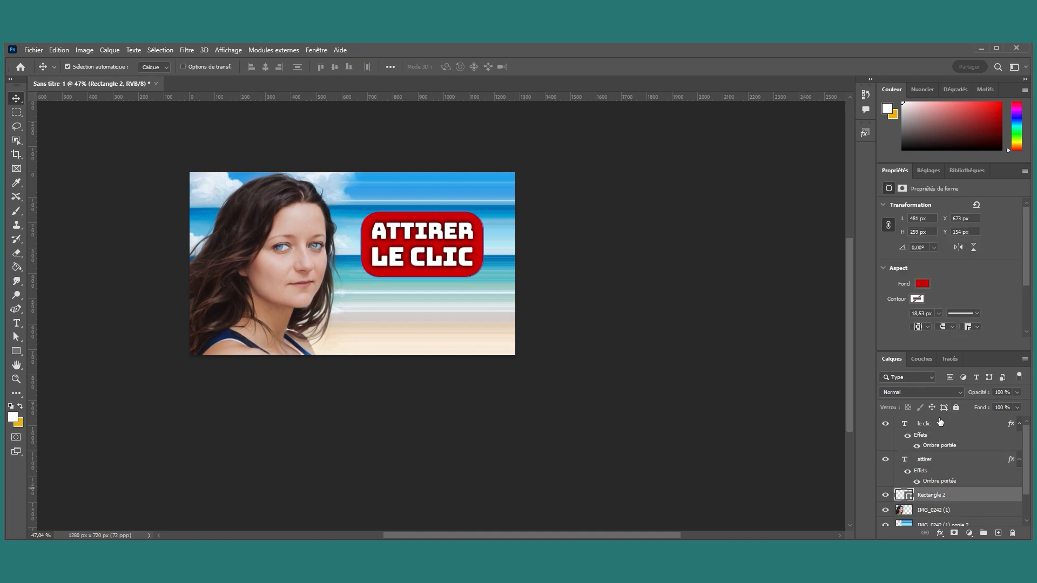
pyautogui.keyDown('shift'); pyautogui.click(952, 432); pyautogui.keyUp('shift')
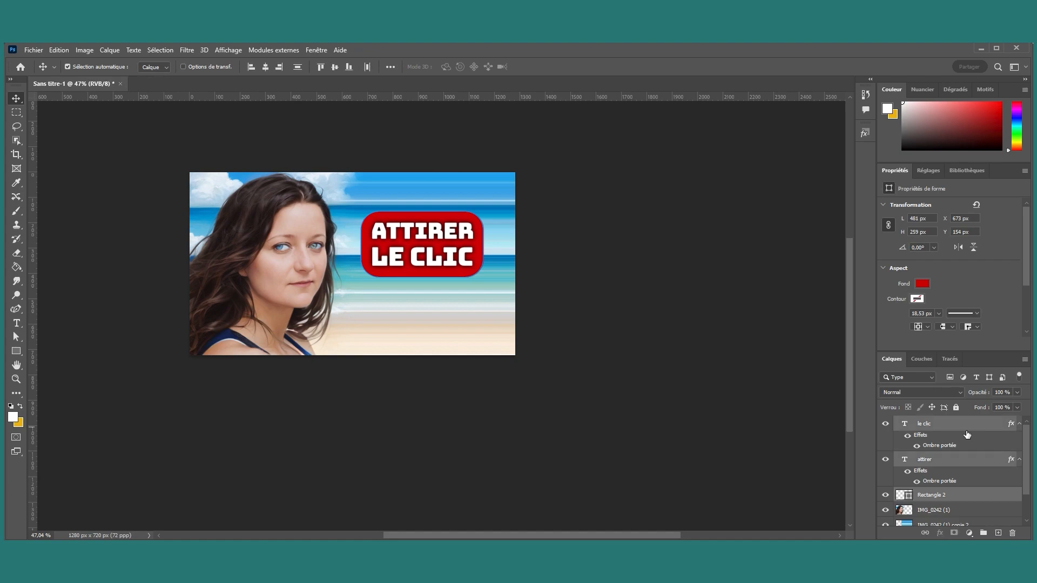
pyautogui.hotkey('ctrl', 'g')
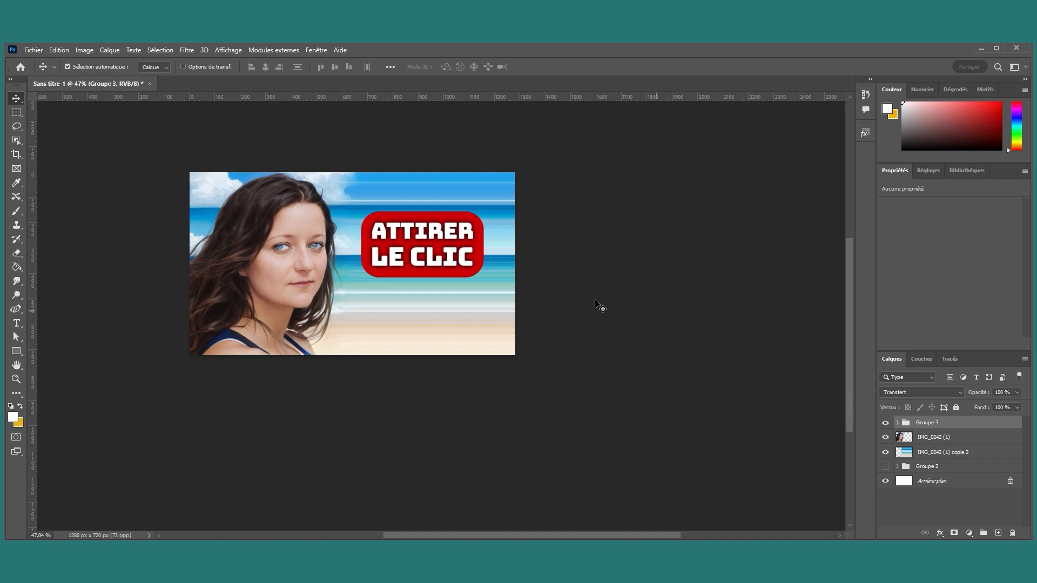
pyautogui.click(468, 262)
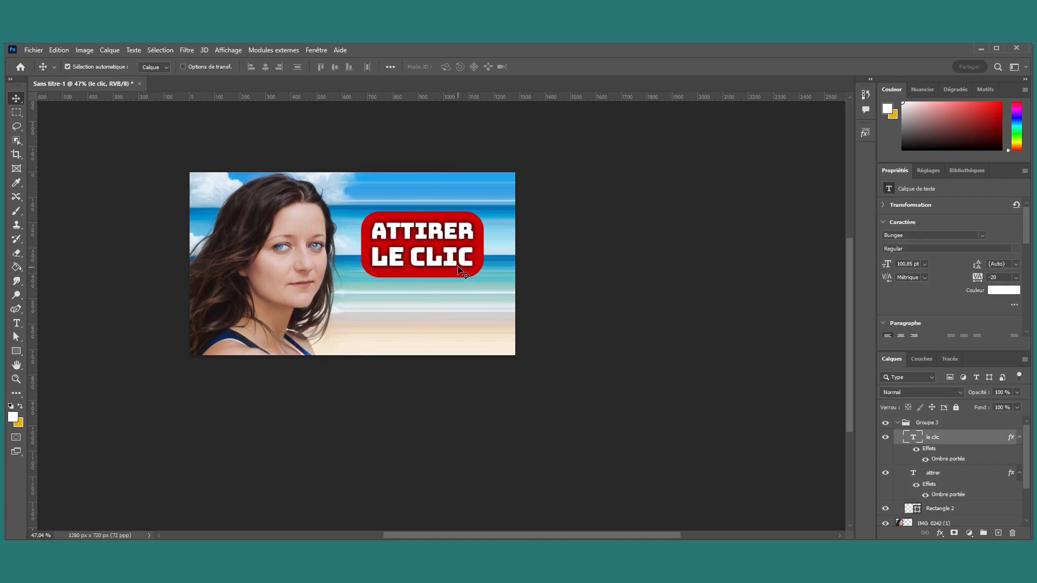
pyautogui.moveTo(458, 260); pyautogui.dragTo(460, 252)
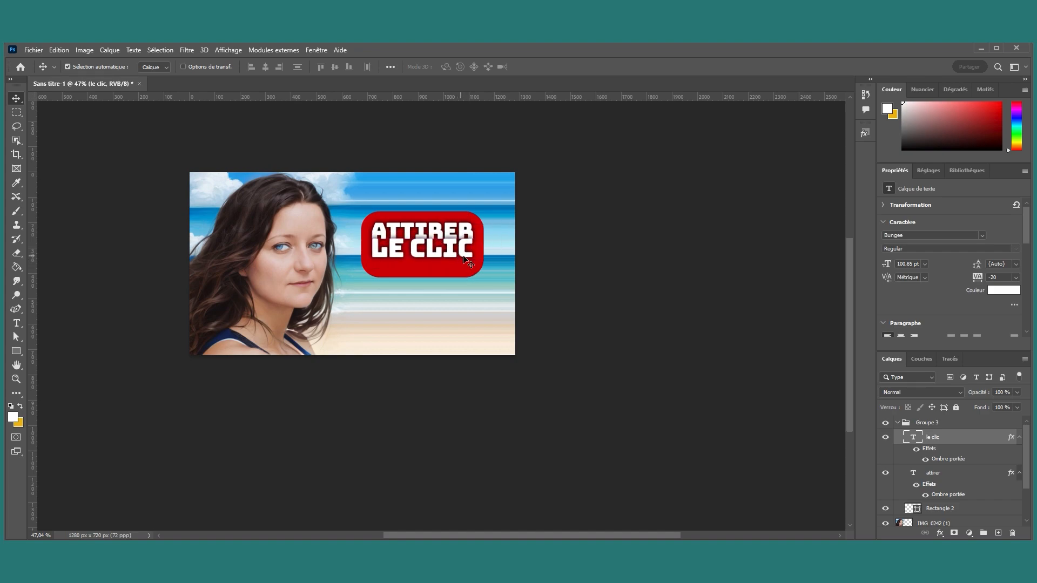
pyautogui.hotkey('ctrl', 'z')
# Step: Move the title group Groupe 3 down about 11 px and rotate it about 3° counterclockwise
pyautogui.click(898, 422)
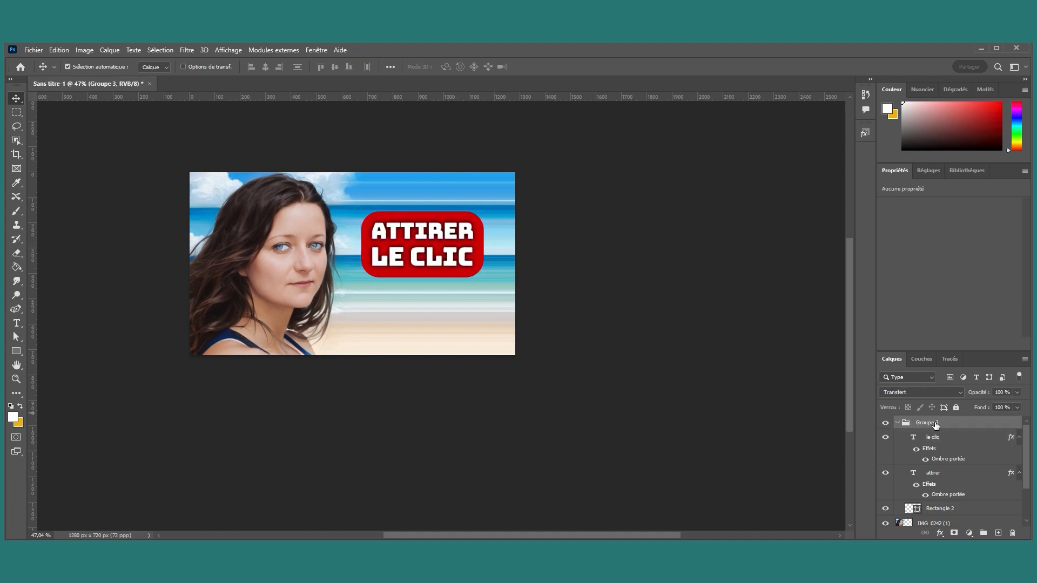
pyautogui.click(896, 423)
pyautogui.moveTo(475, 278)
pyautogui.mouseDown()
pyautogui.moveTo(473, 268)
pyautogui.moveTo(464, 283)
pyautogui.moveTo(463, 249)
pyautogui.moveTo(464, 287)
pyautogui.moveTo(464, 267)
pyautogui.mouseUp()
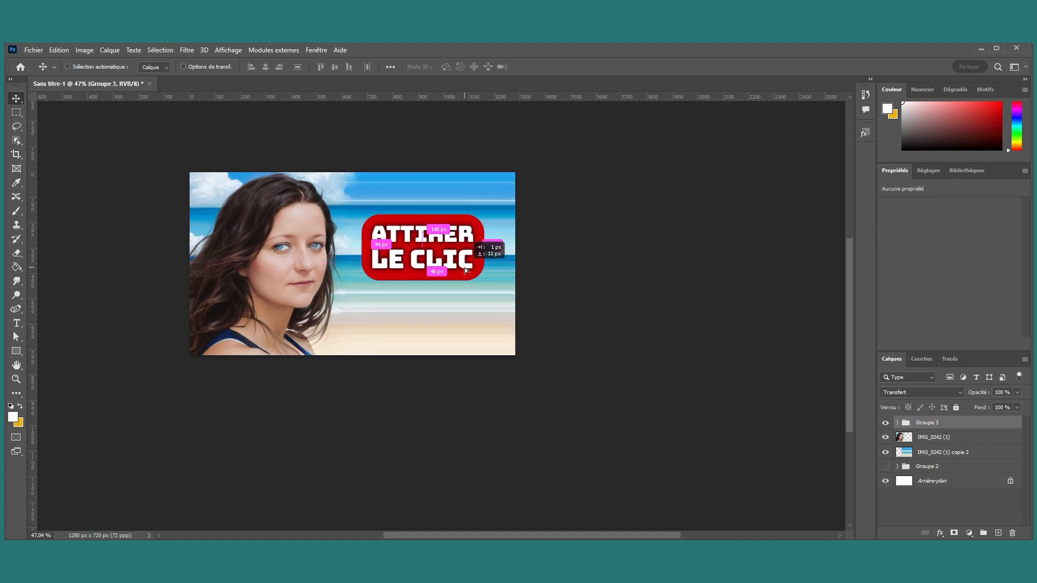
pyautogui.hotkey('ctrl', 't')
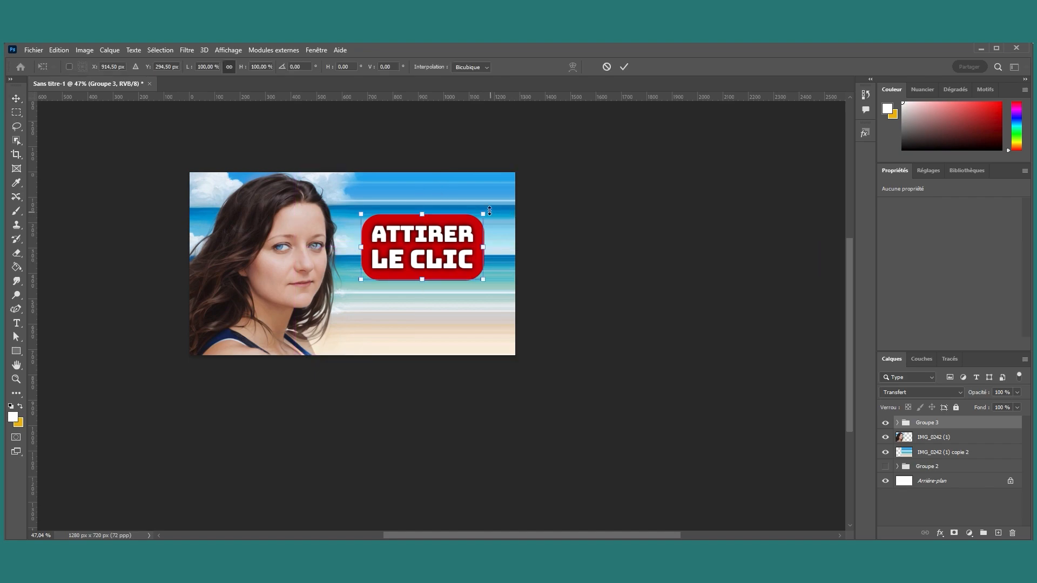
pyautogui.moveTo(491, 212); pyautogui.dragTo(493, 207)
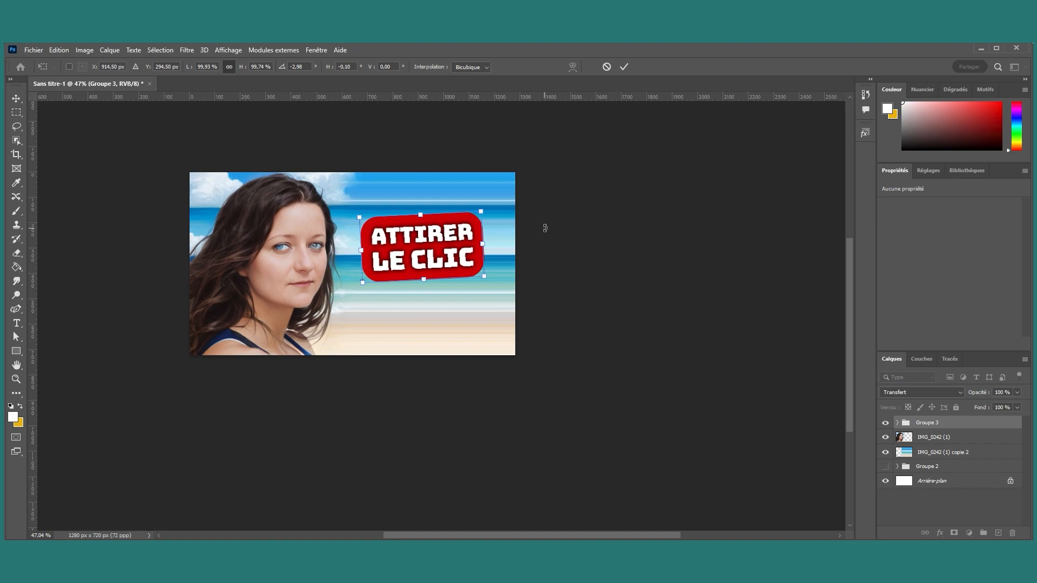
pyautogui.click(624, 66)
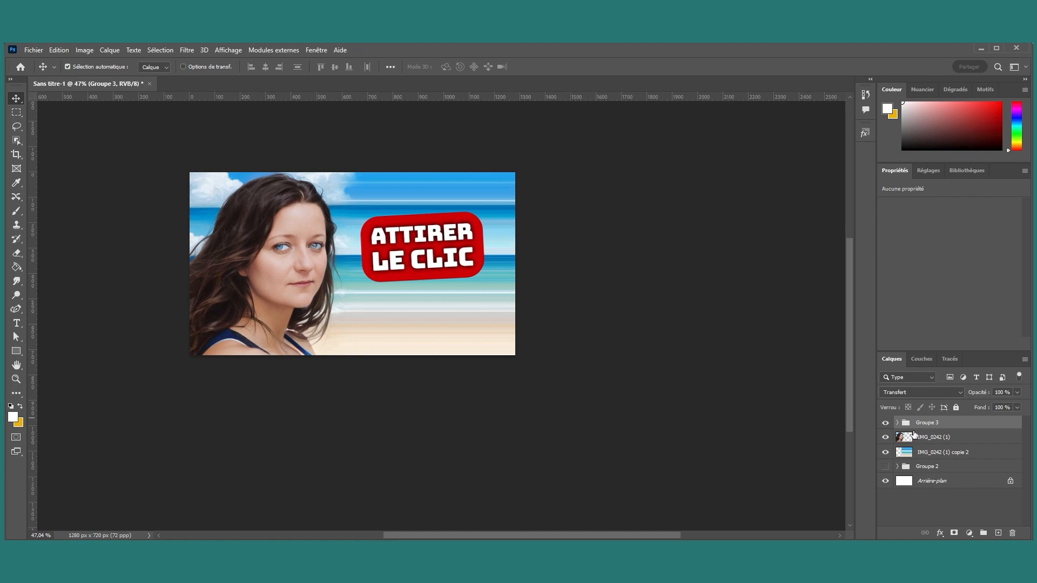
# Step: Enlarge the tilted title group slightly and shift it a little upward beside the portrait
pyautogui.hotkey('ctrl', 't')
pyautogui.moveTo(488, 214)
pyautogui.mouseDown()
pyautogui.moveTo(500, 196)
pyautogui.moveTo(493, 204)
pyautogui.mouseUp()
pyautogui.moveTo(452, 247); pyautogui.dragTo(453, 241)
pyautogui.click(624, 66)
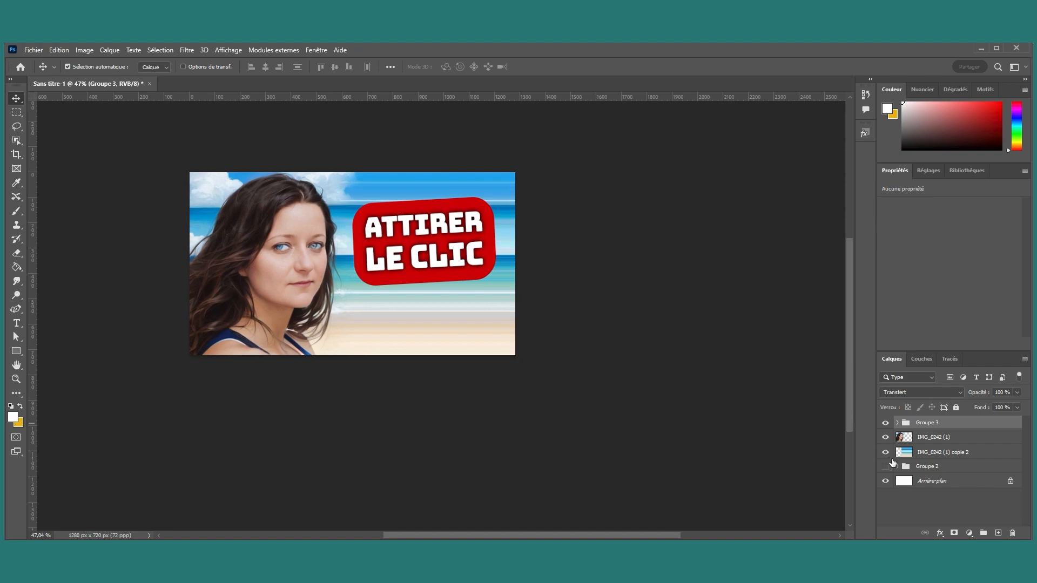
# Step: Add an empty layer and move the arrow layer Calque 1 copie out of Groupe 2 to the top of the stack
pyautogui.click(998, 533)
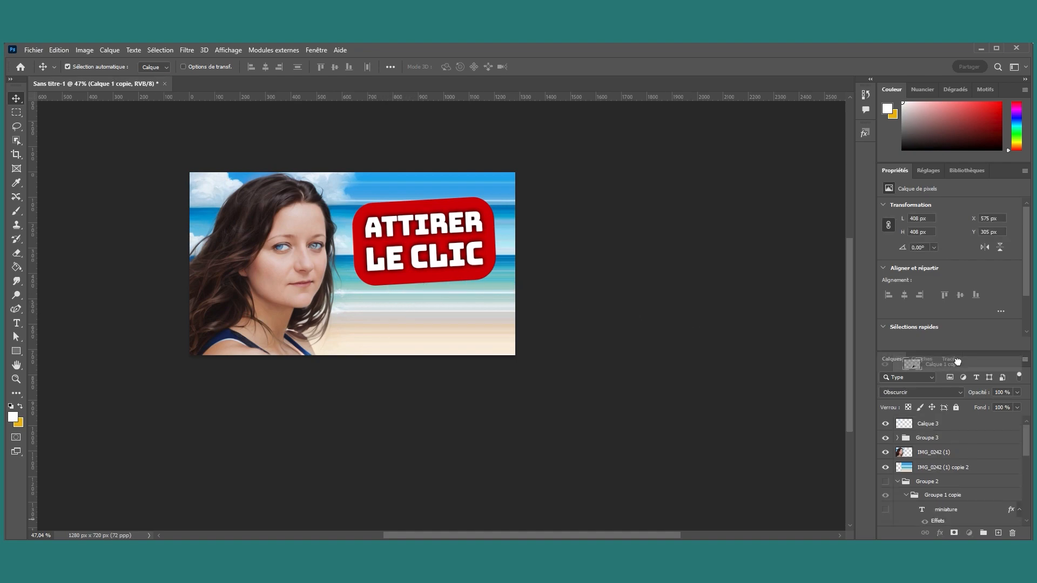
pyautogui.moveTo(956, 362); pyautogui.dragTo(942, 421)
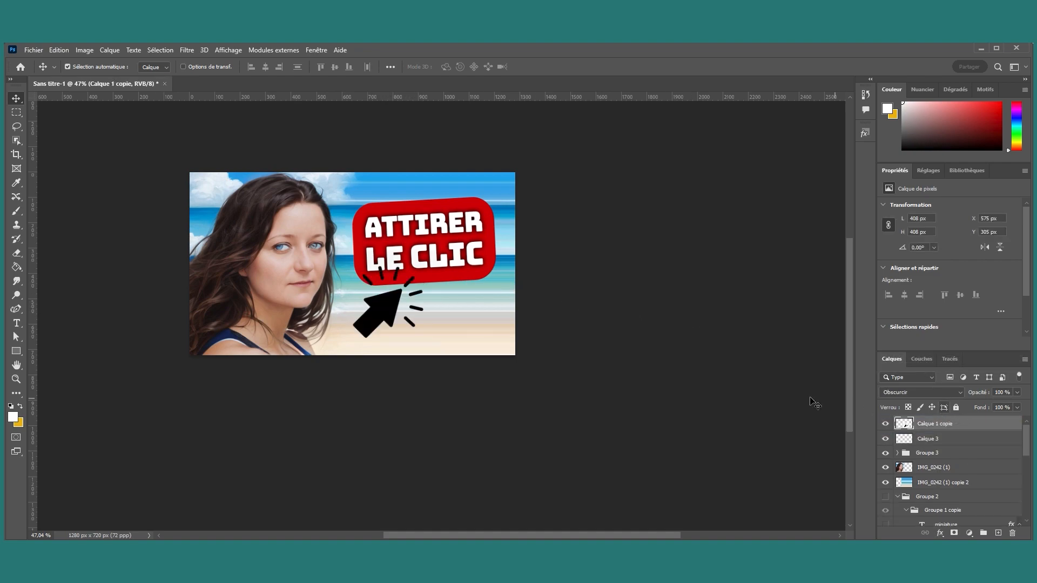
# Step: Set the blend mode of the arrow layer Calque 1 copie to Normal
pyautogui.click(938, 393)
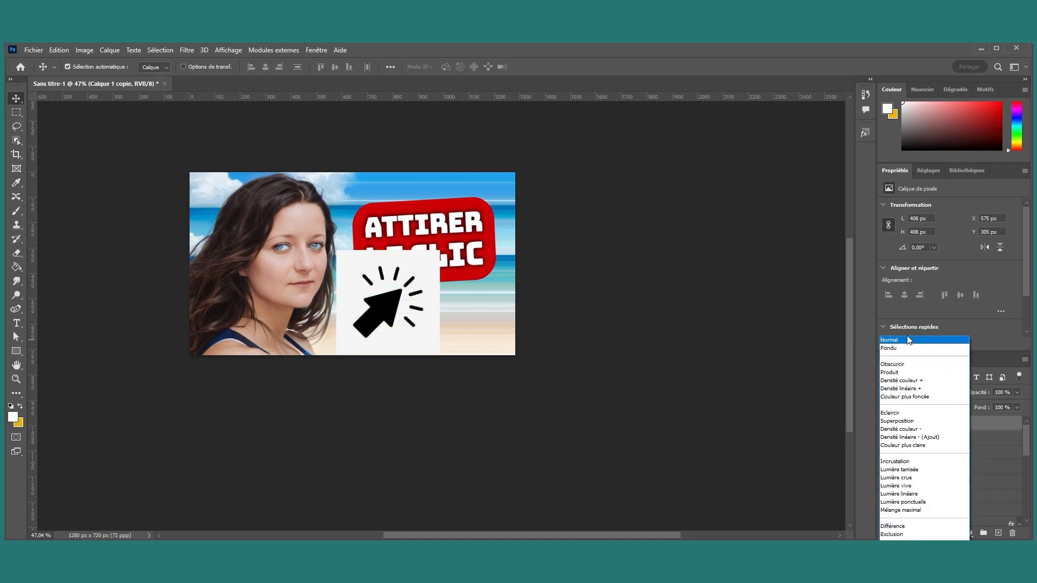
pyautogui.press('Escape')
pyautogui.click(918, 392)
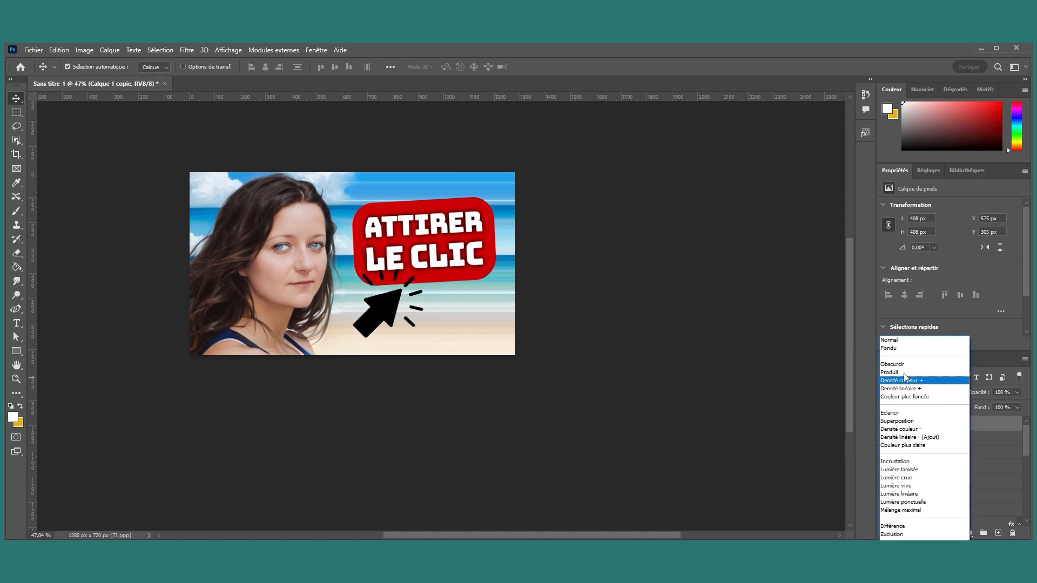
pyautogui.click(912, 341)
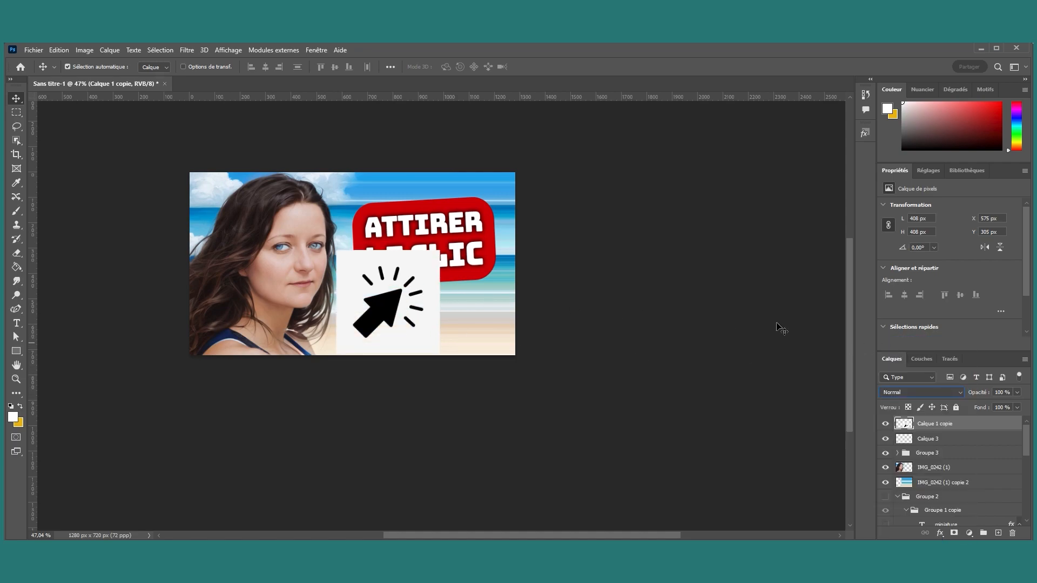
# Step: Set the arrow layer Calque 1 copie to the Obscurcir blend mode and shift the arrow about 12 px right and 3 px down
pyautogui.click(899, 393)
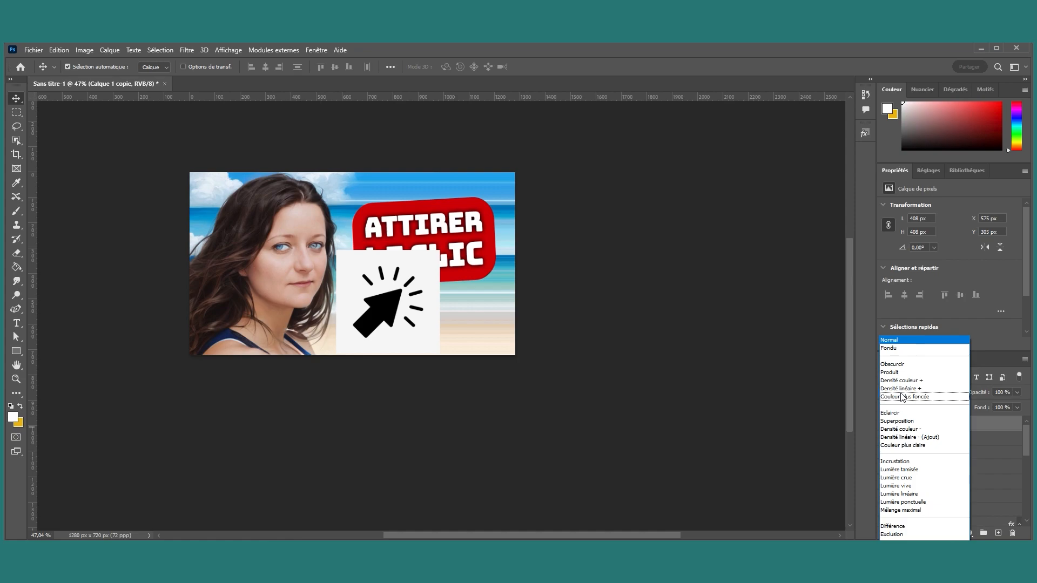
pyautogui.click(900, 365)
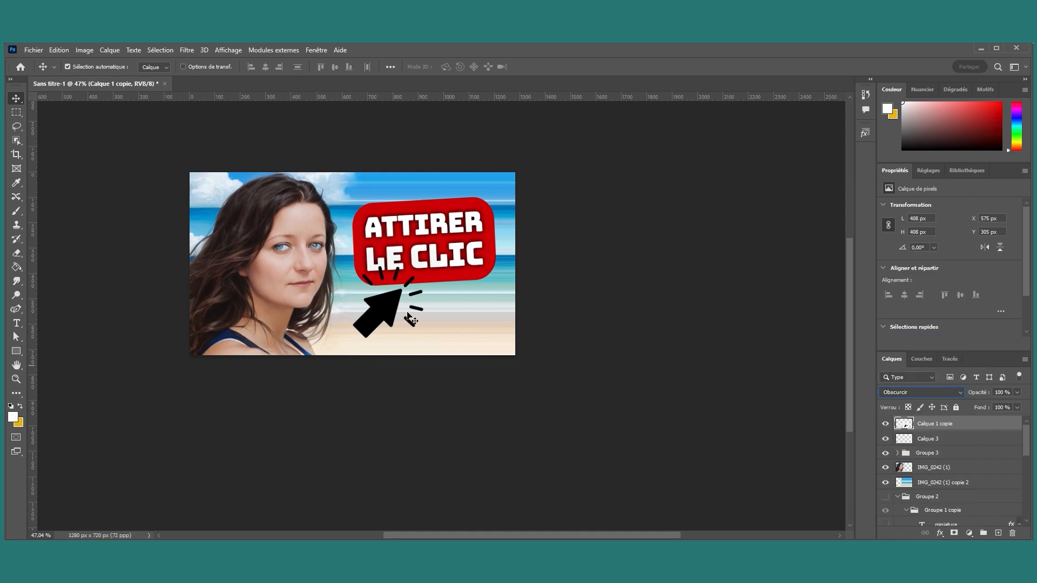
pyautogui.moveTo(380, 312)
pyautogui.mouseDown()
pyautogui.moveTo(387, 324)
pyautogui.moveTo(377, 304)
pyautogui.mouseUp()
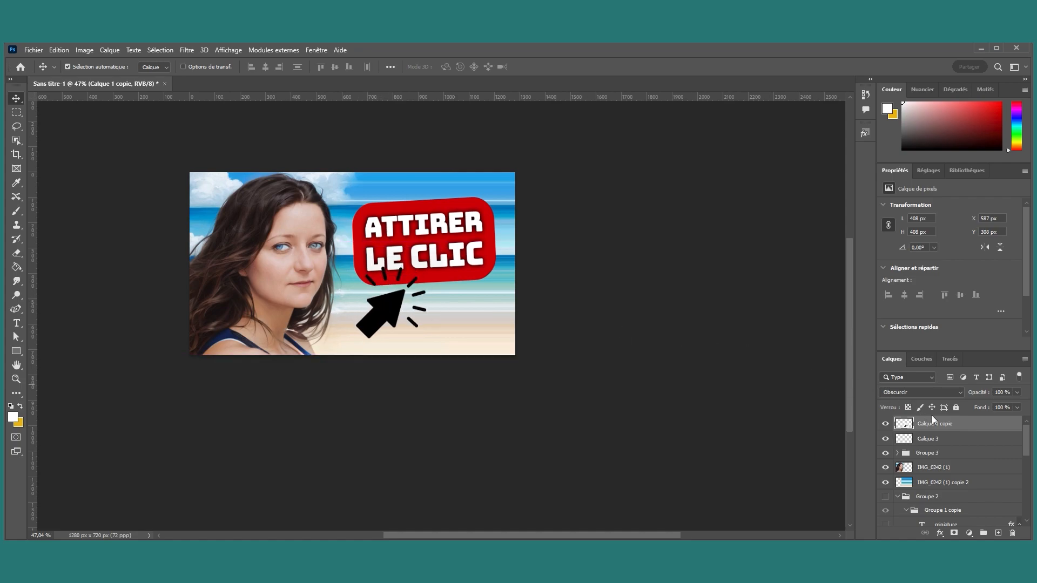
# Step: Move the arrow layer Calque 1 copie into Groupe 3 just beneath the "le clic" text, raise the arrow about 10 px and deselect it
pyautogui.click(897, 453)
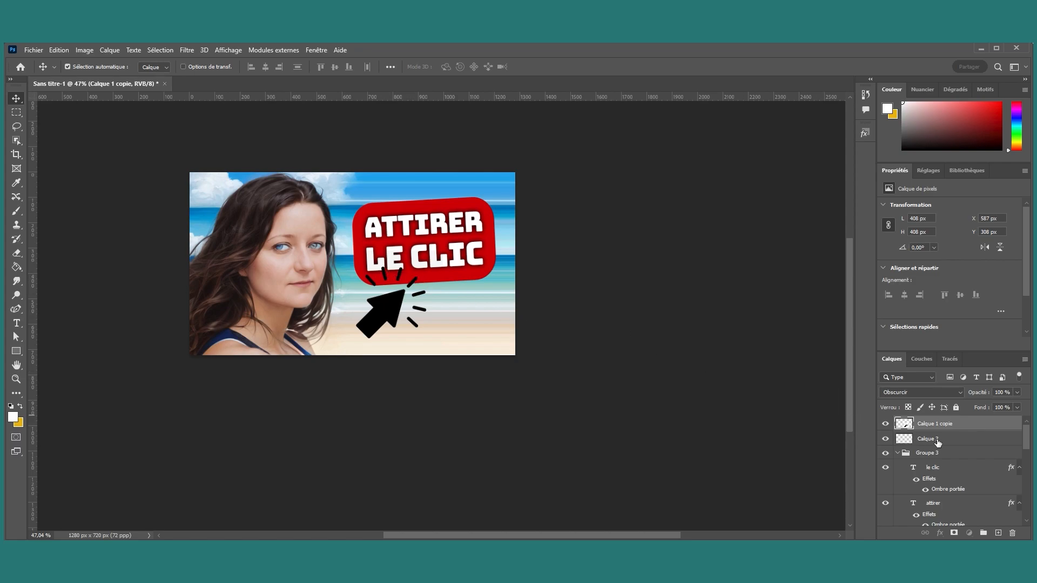
pyautogui.moveTo(940, 424); pyautogui.dragTo(927, 483)
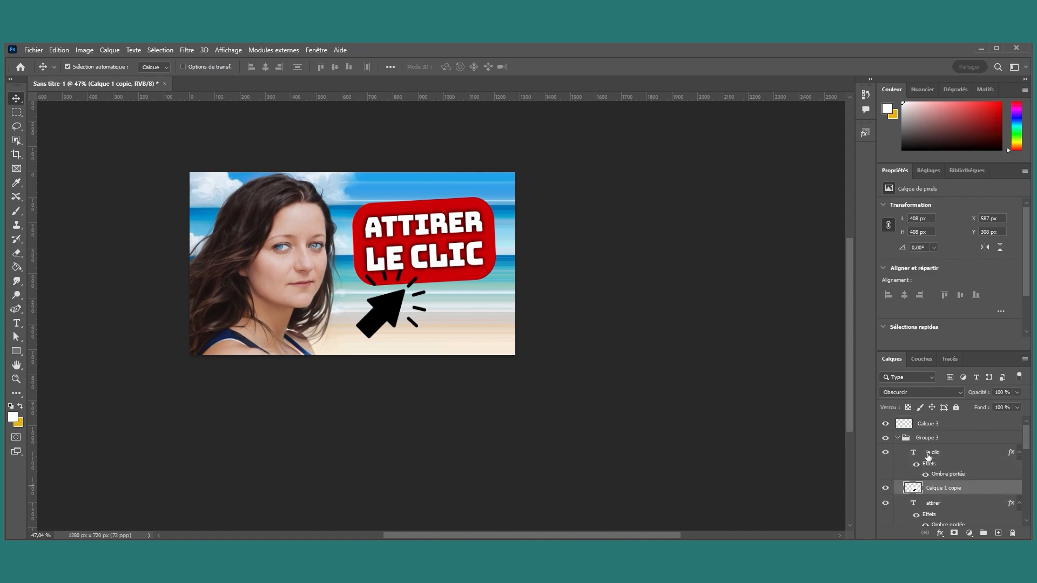
pyautogui.moveTo(385, 315); pyautogui.dragTo(385, 312)
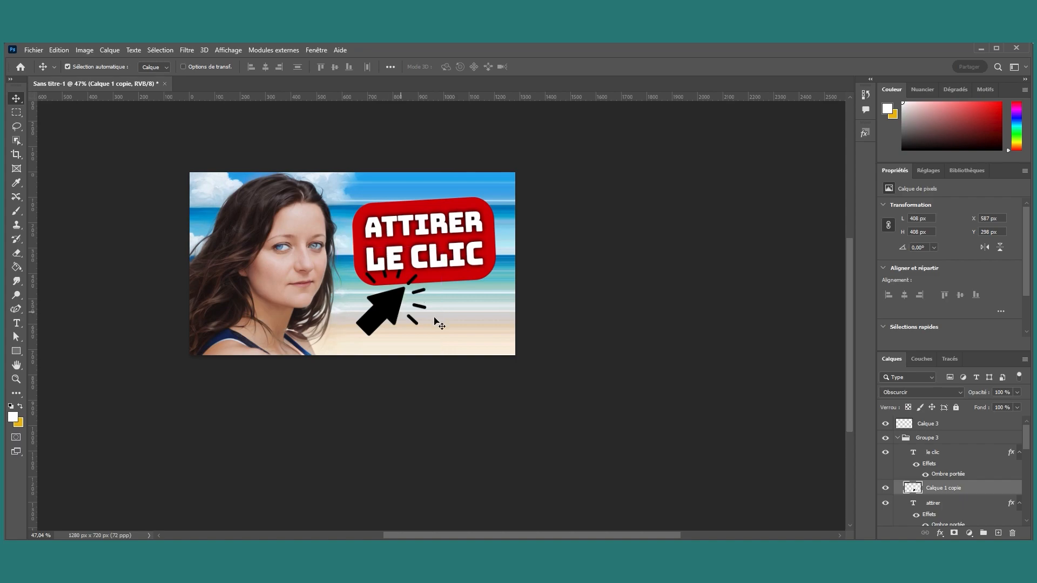
pyautogui.click(569, 431)
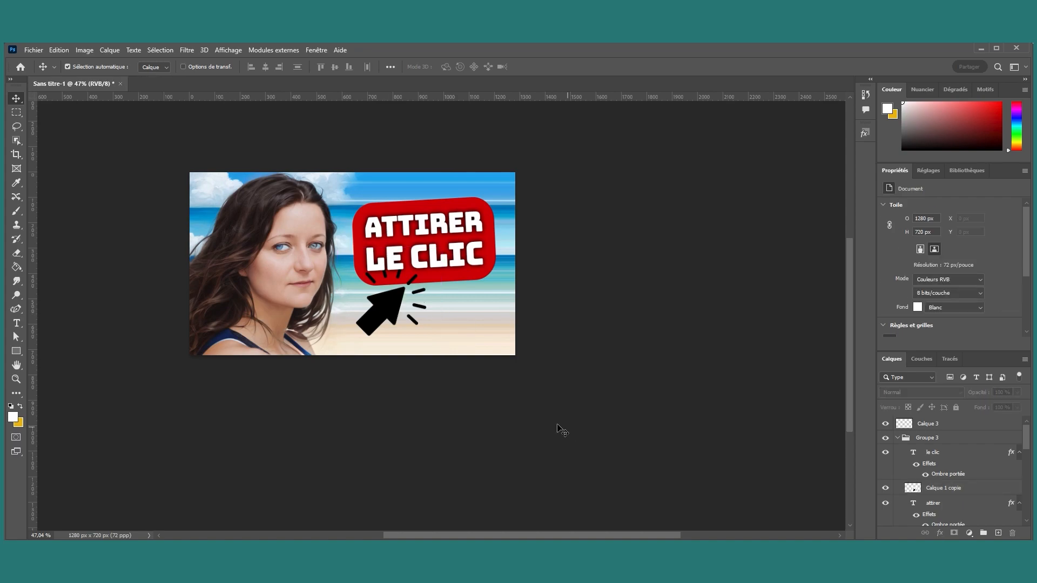
# Step: Open the Save for Web export (Enregistrer pour le Web) for the thumbnail with JPEG as the file format
pyautogui.click(34, 51)
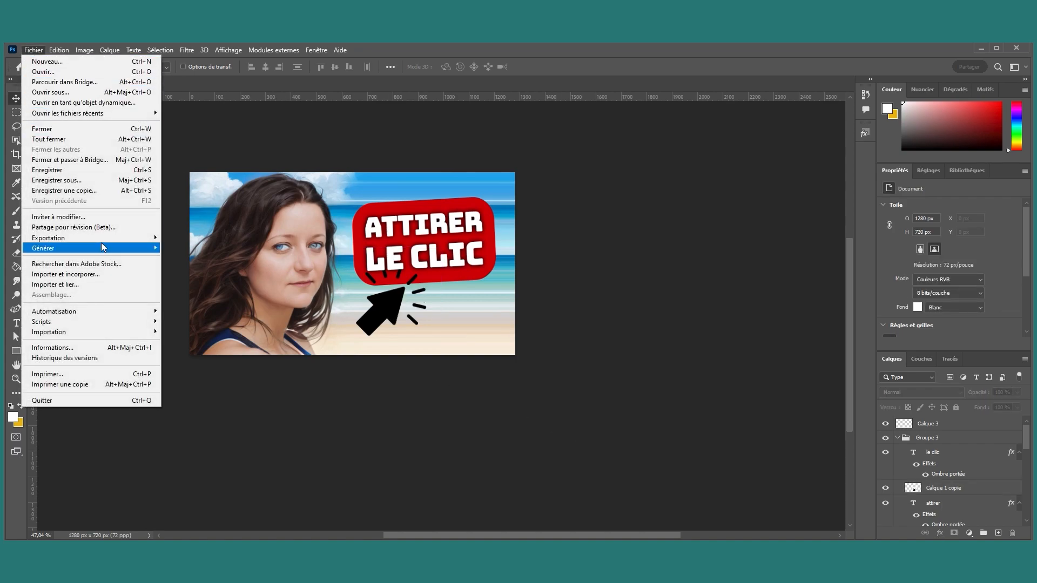
pyautogui.moveTo(137, 243)
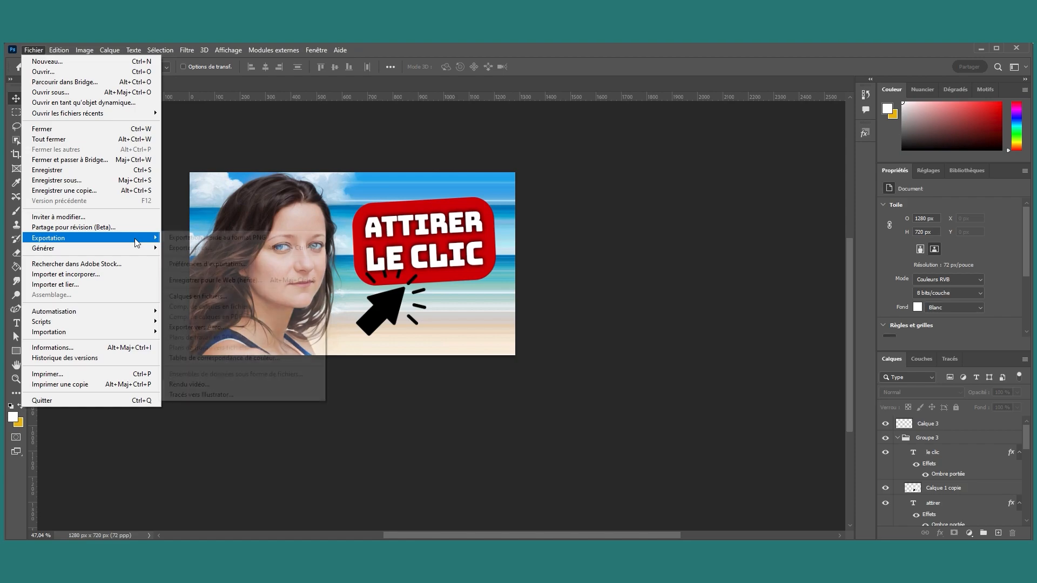
pyautogui.click(236, 280)
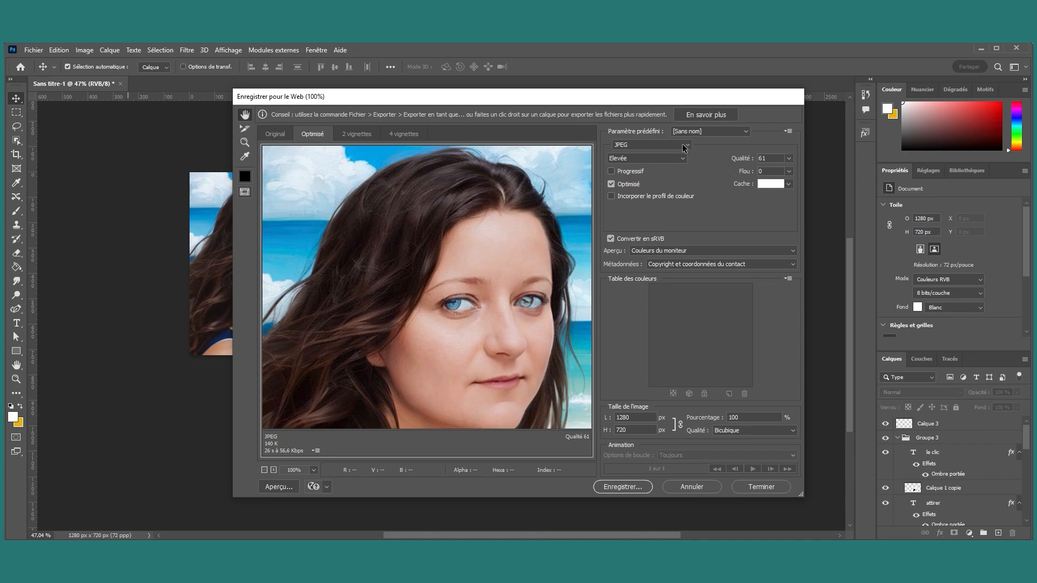
pyautogui.click(637, 144)
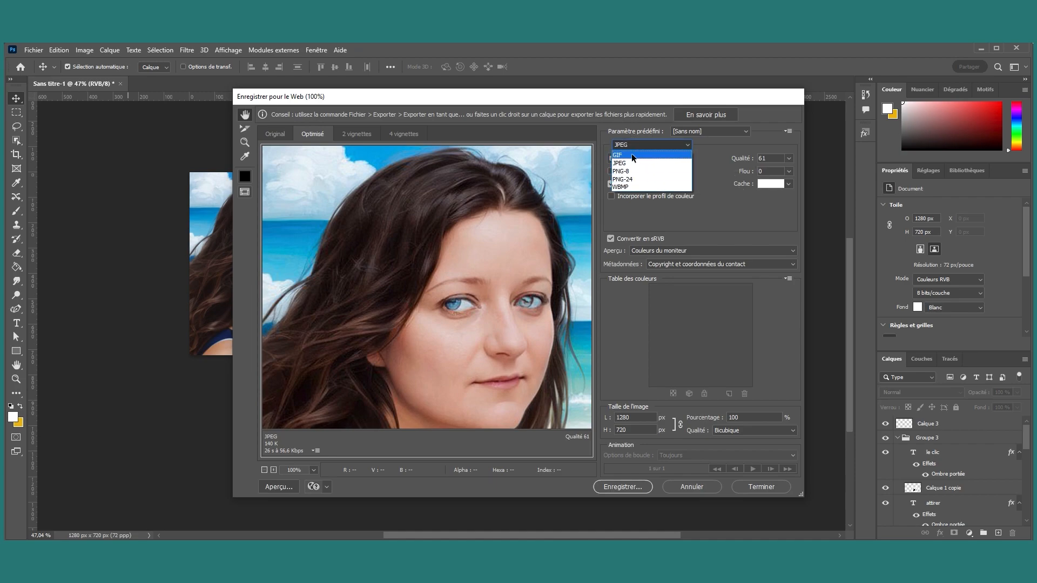
pyautogui.click(619, 162)
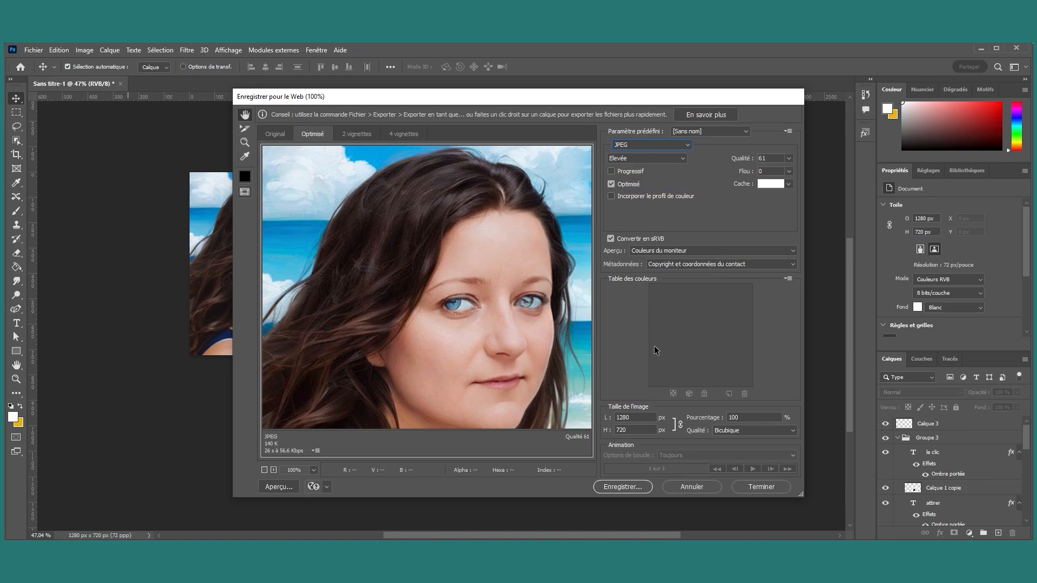
# Step: Set the JPEG export quality to 100 and inspect the face, title and arrow in the optimised preview
pyautogui.click(789, 159)
pyautogui.moveTo(828, 182); pyautogui.dragTo(826, 184)
pyautogui.moveTo(539, 262); pyautogui.dragTo(425, 216)
pyautogui.moveTo(392, 246); pyautogui.dragTo(363, 183)
pyautogui.moveTo(483, 216)
pyautogui.mouseDown()
pyautogui.moveTo(346, 214)
pyautogui.moveTo(497, 216)
pyautogui.mouseUp()
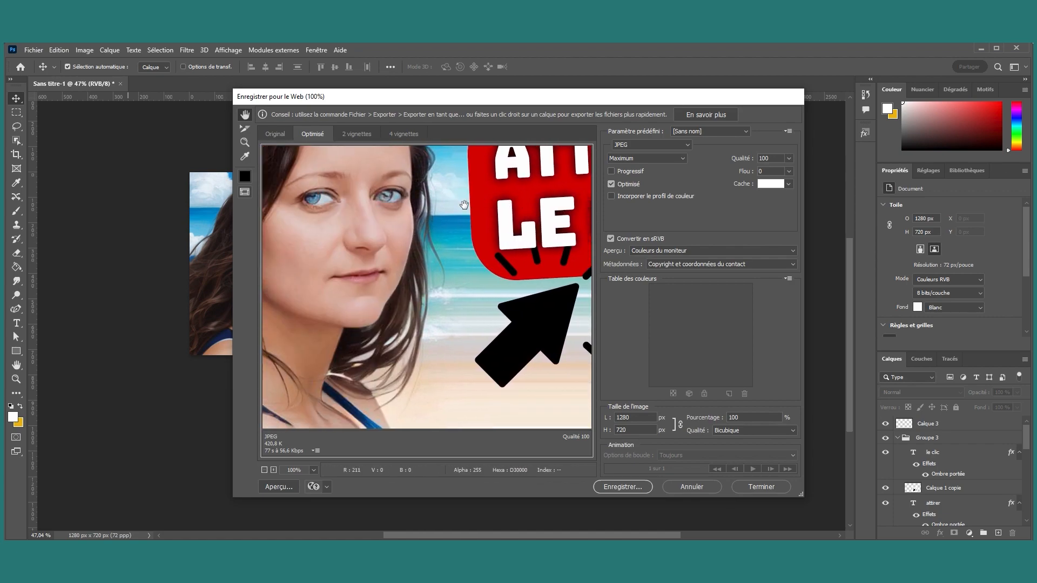